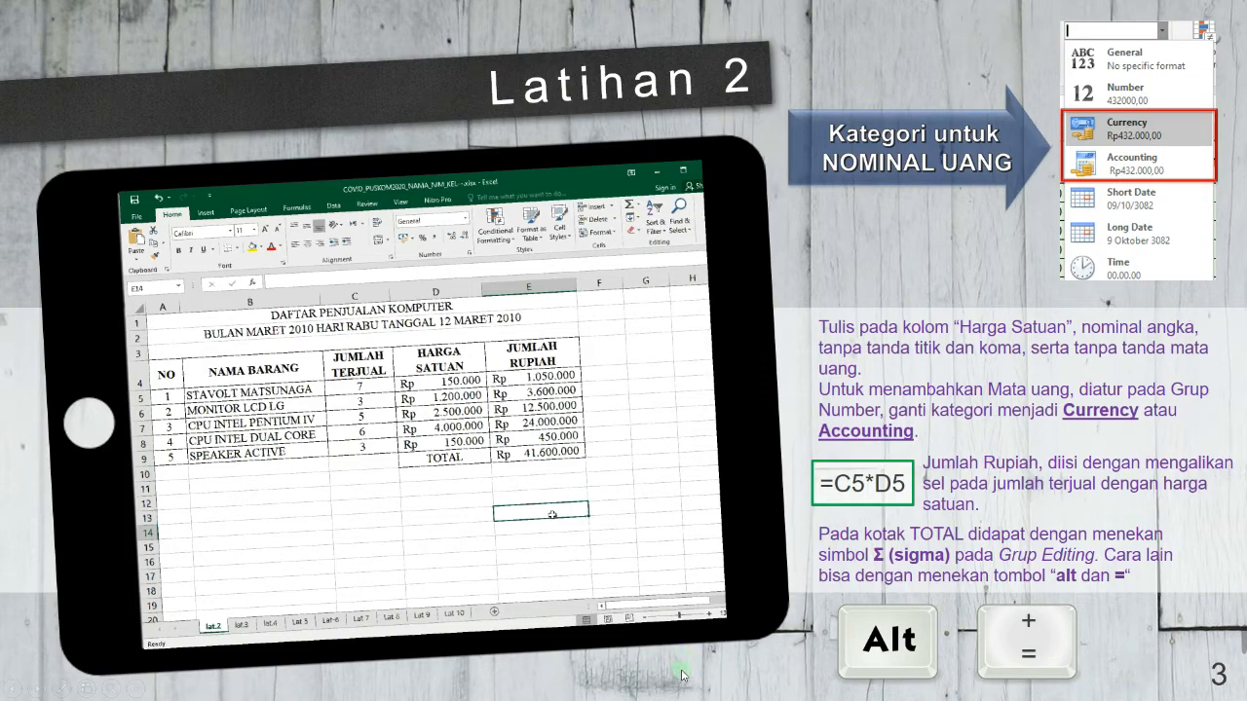
left_click(750, 674)
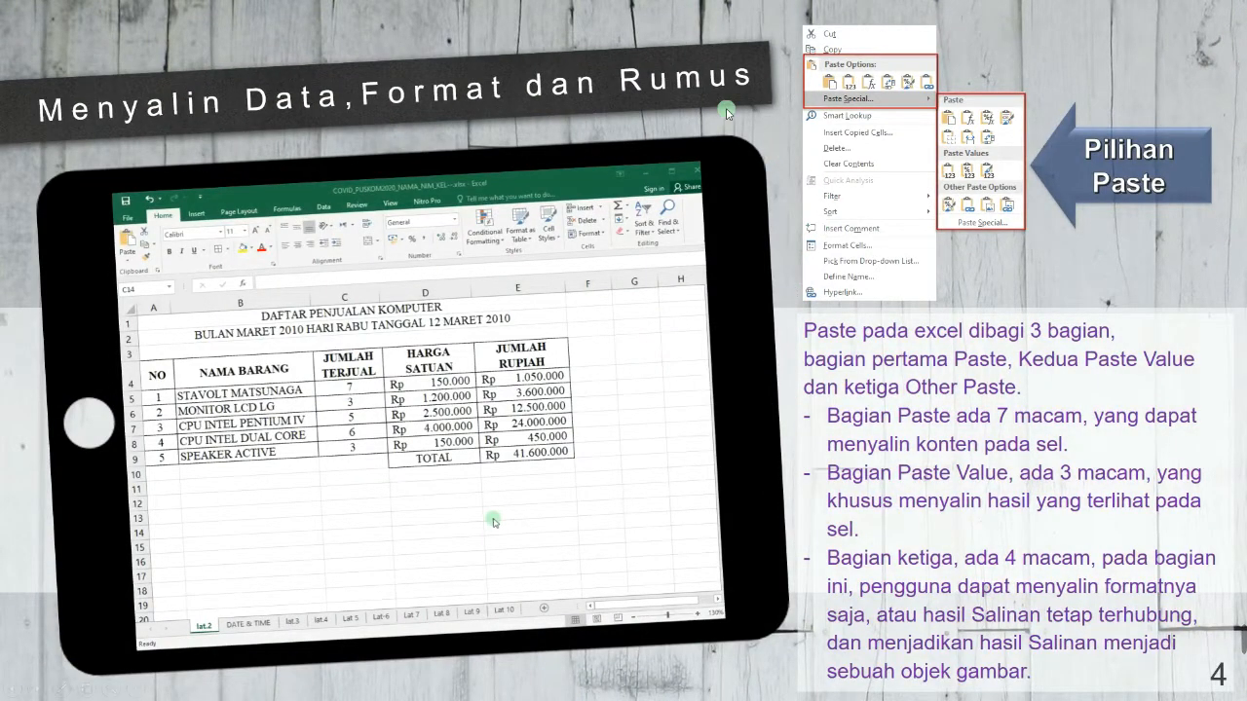
mouse_move(671, 477)
mouse_move(723, 166)
mouse_move(526, 553)
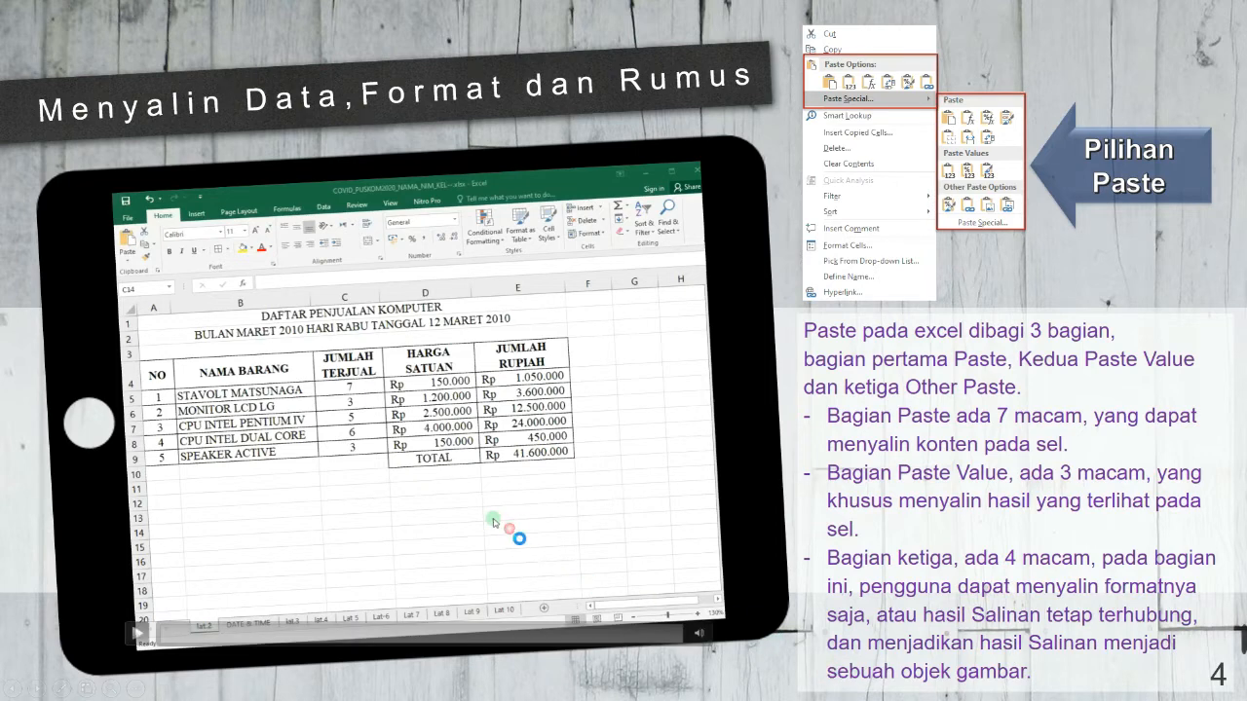
left_click(510, 530)
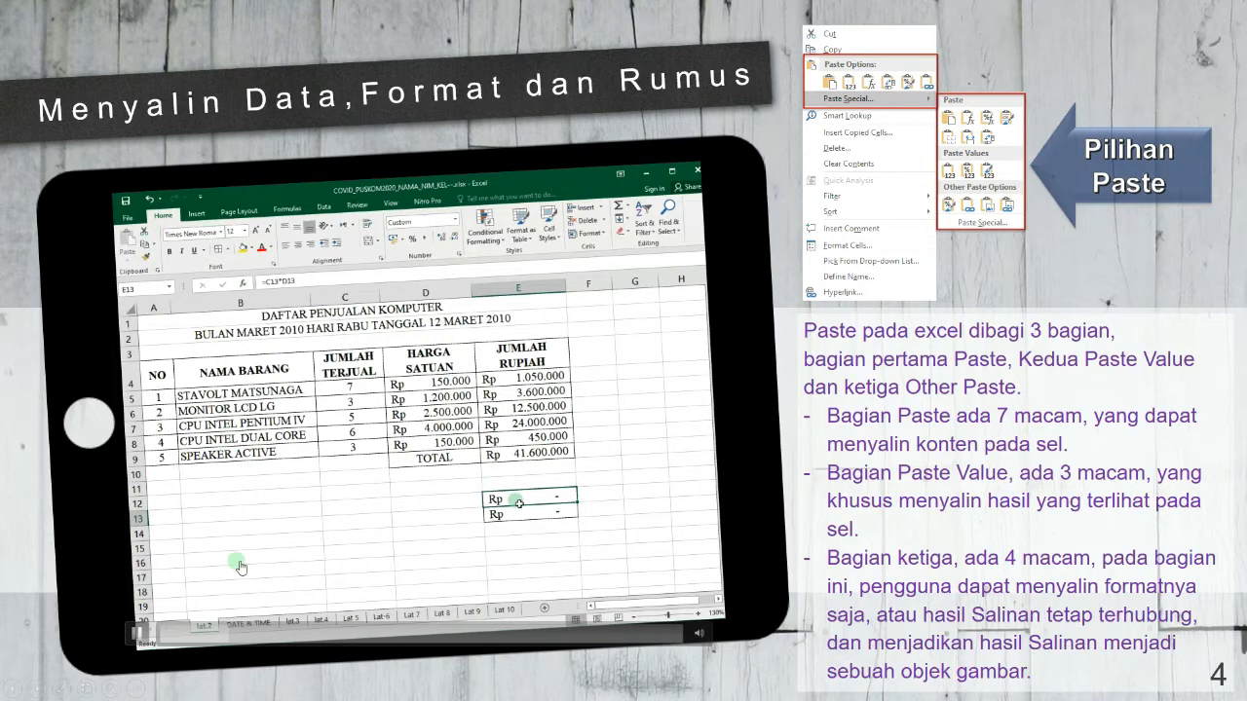
- Copy the STAVOLT MATSUNAGA total in cell E5 and paste it with a normal paste into cell H8
left_click(502, 380)
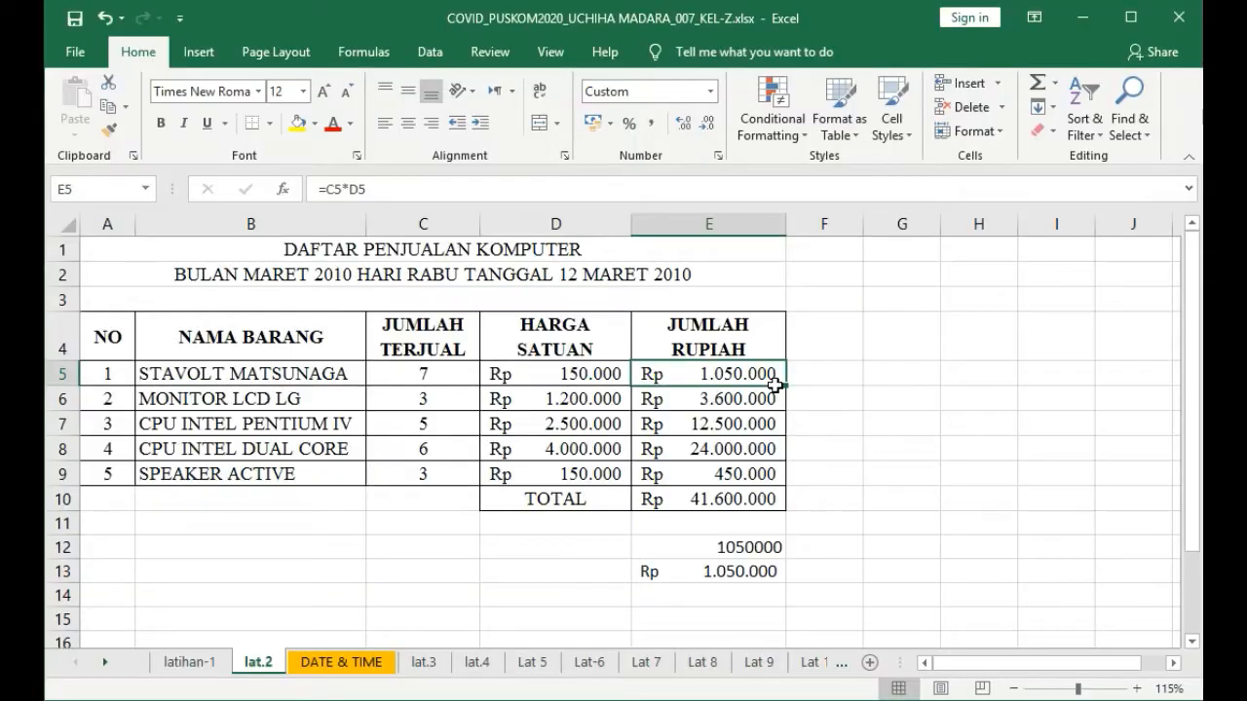
key("ctrl+c")
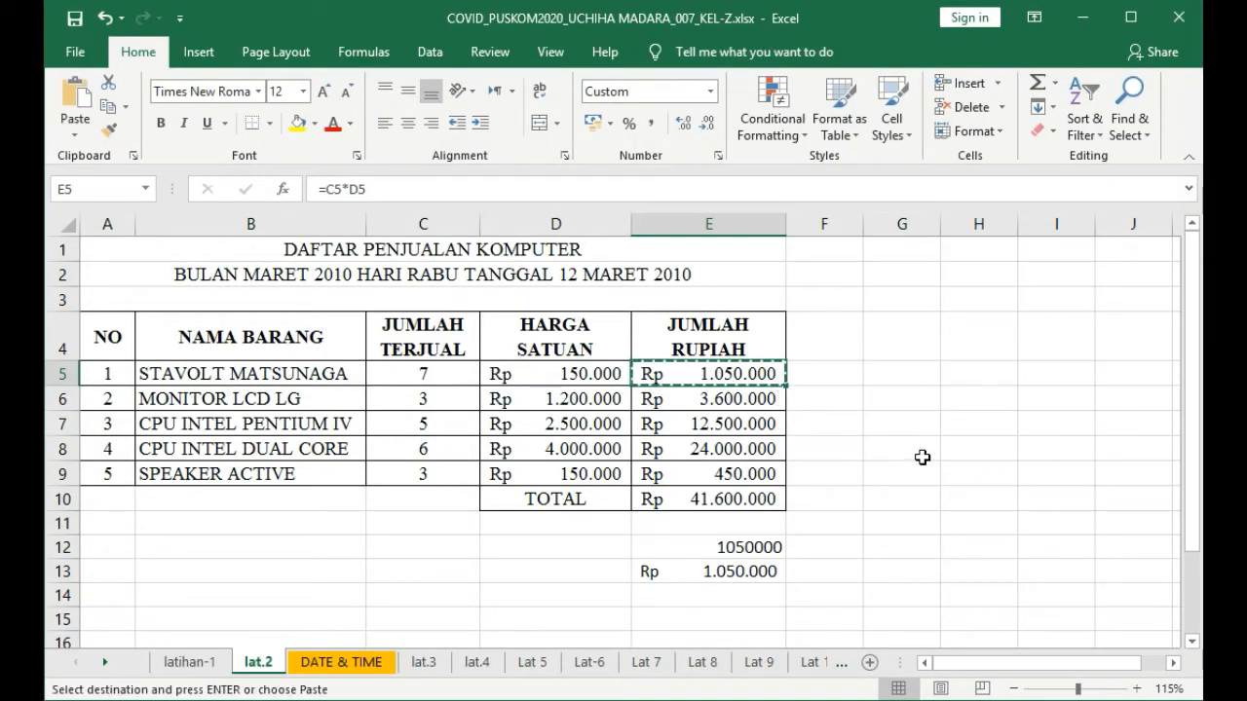
left_click(975, 461)
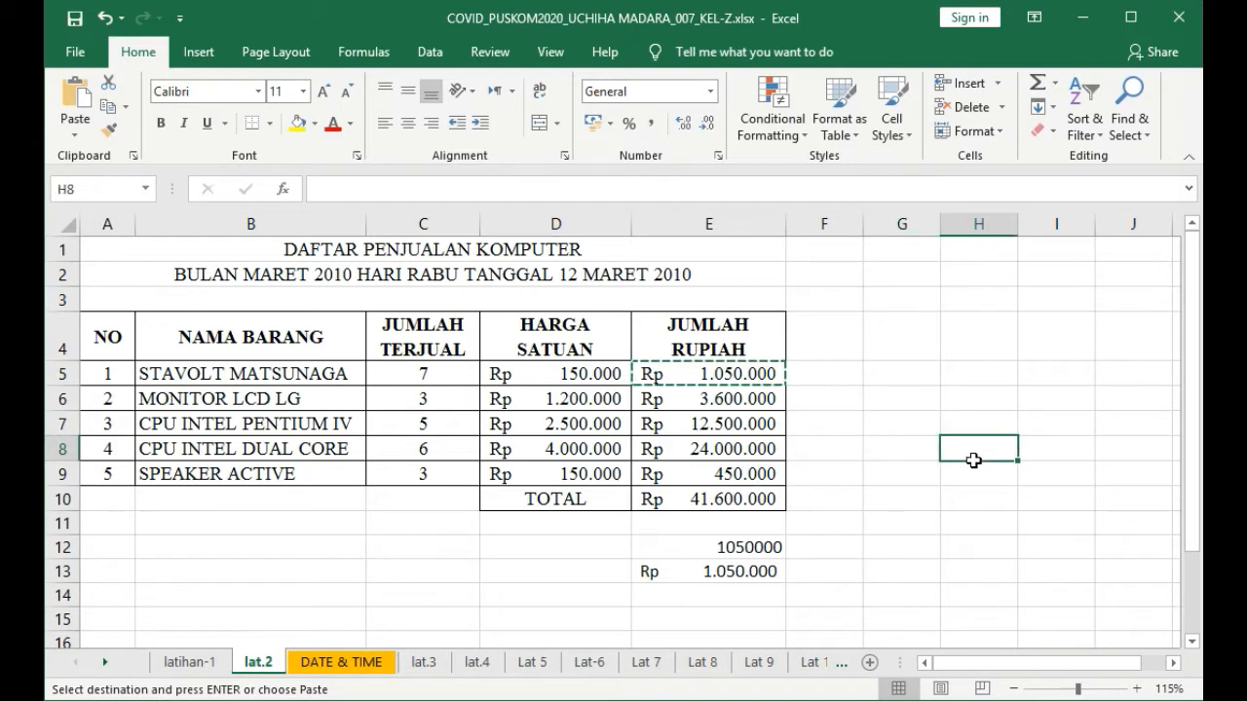
key("ctrl+v")
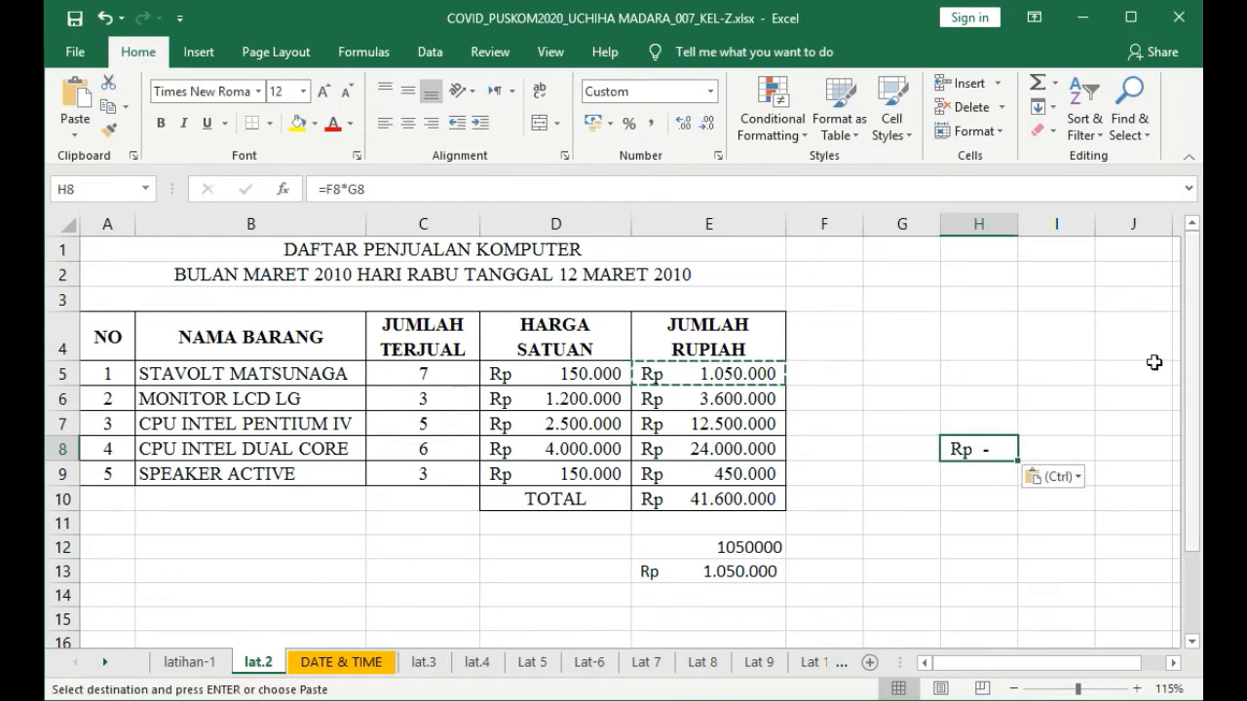
- Review the Paste Special options available for the copied cell at H10 and C12, including Keep Source Column Widths
left_click(973, 508)
right_click(973, 508)
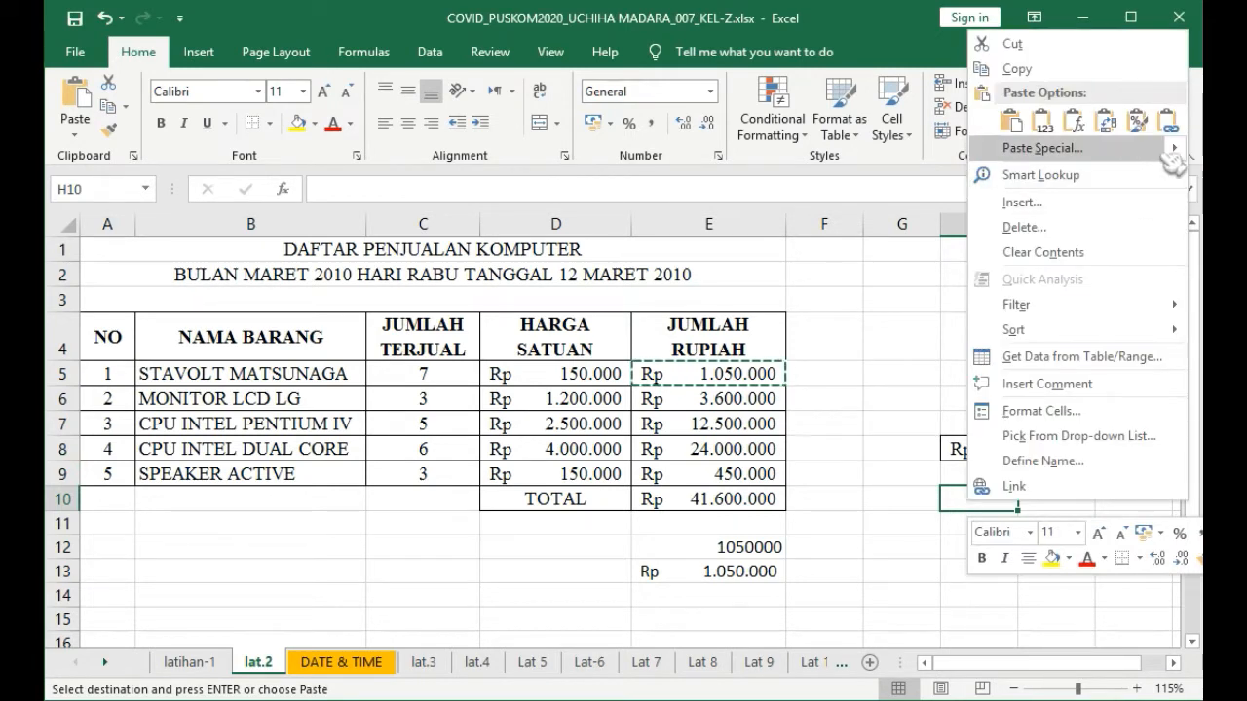
mouse_move(1180, 151)
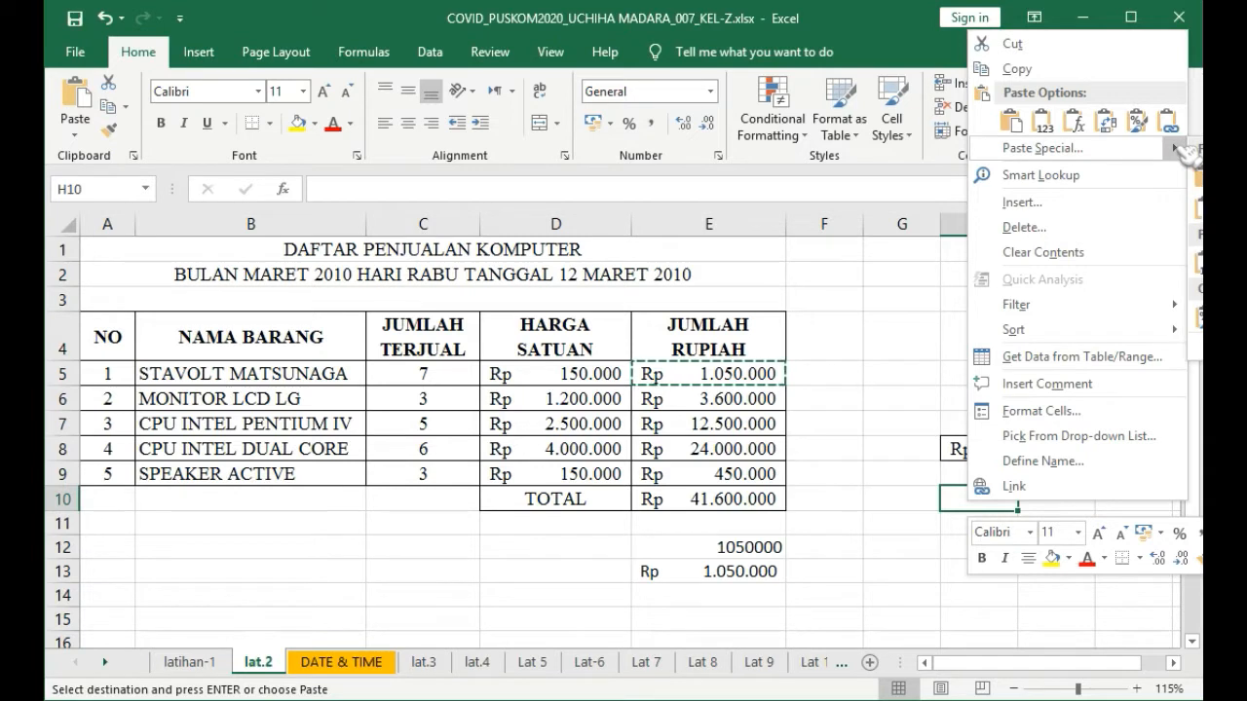
left_click(883, 503)
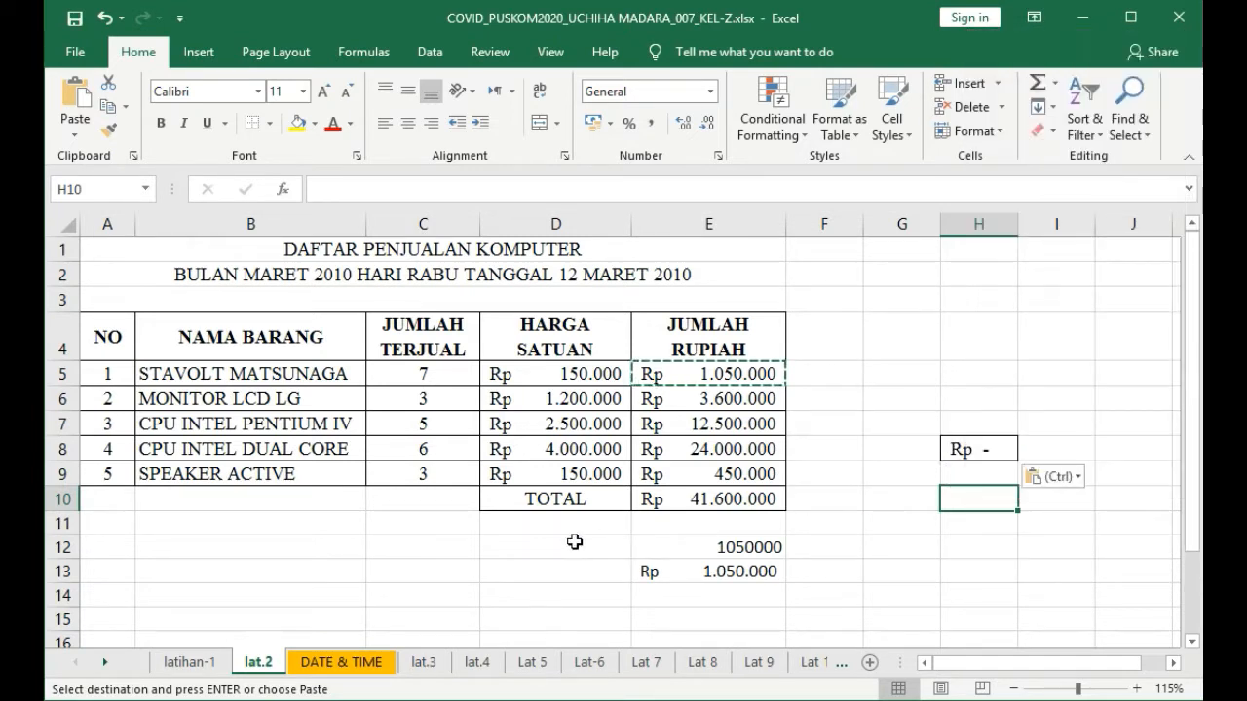
left_click(442, 551)
right_click(441, 551)
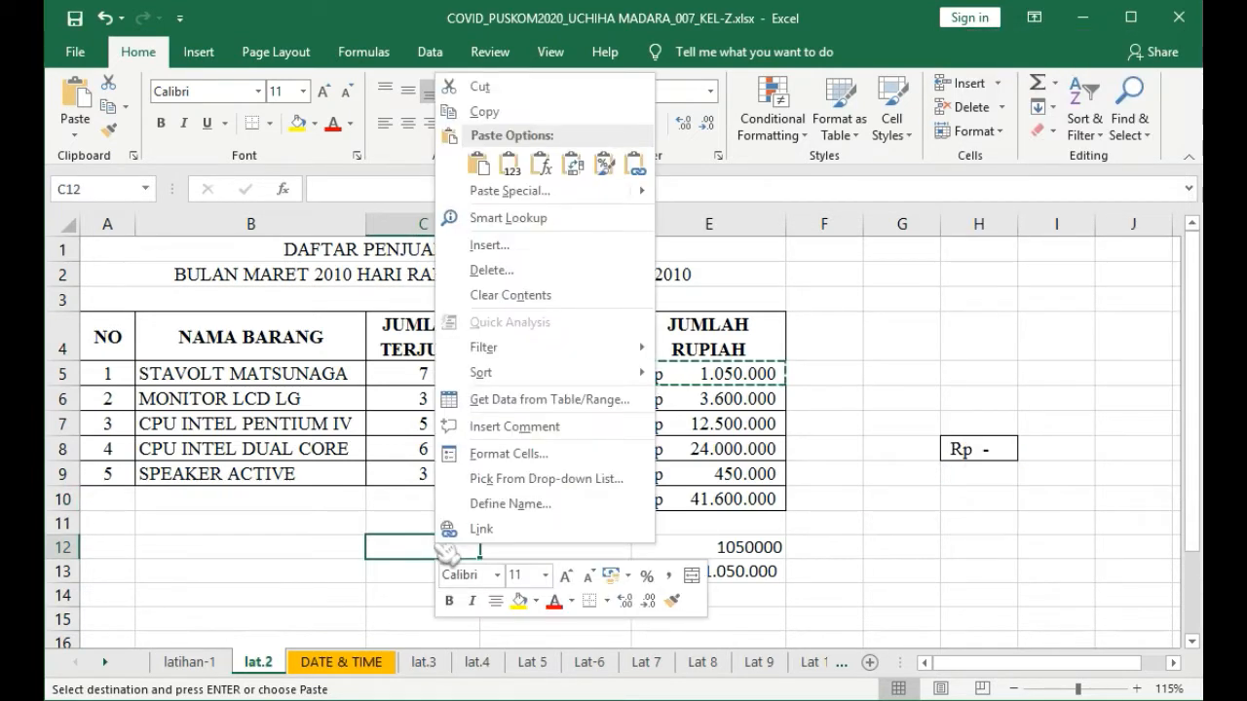
mouse_move(651, 198)
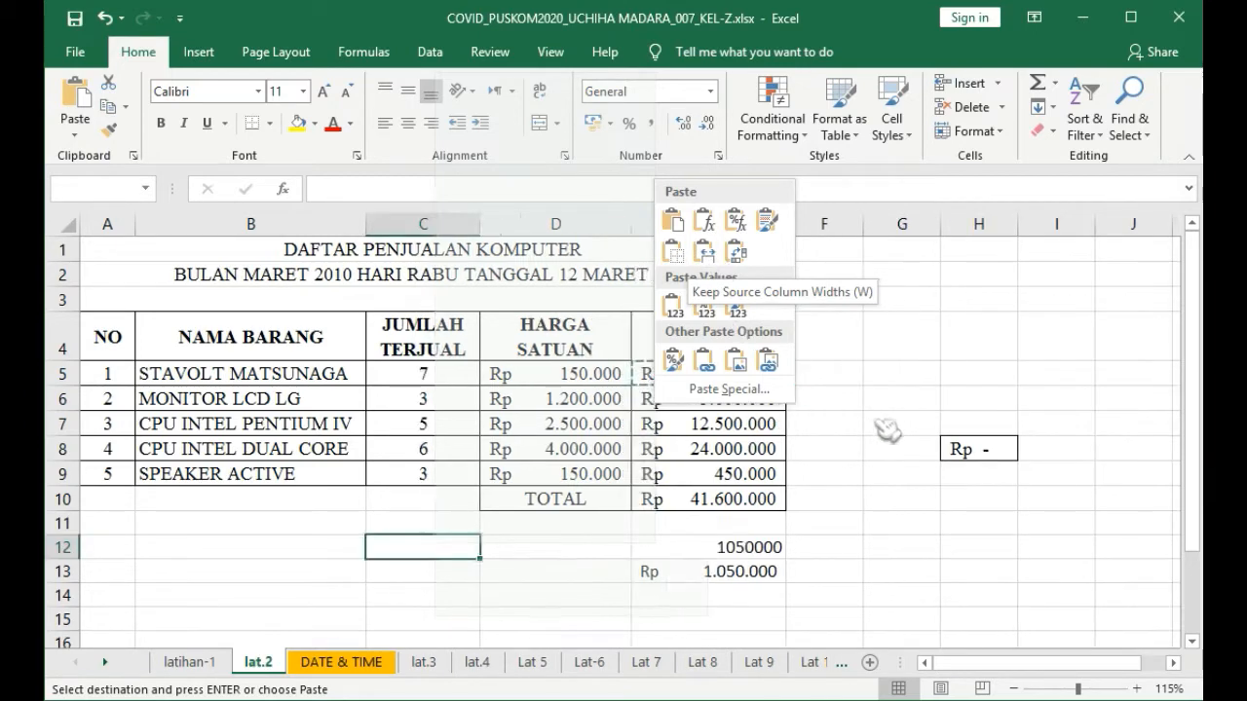
left_click(976, 501)
left_click(978, 497)
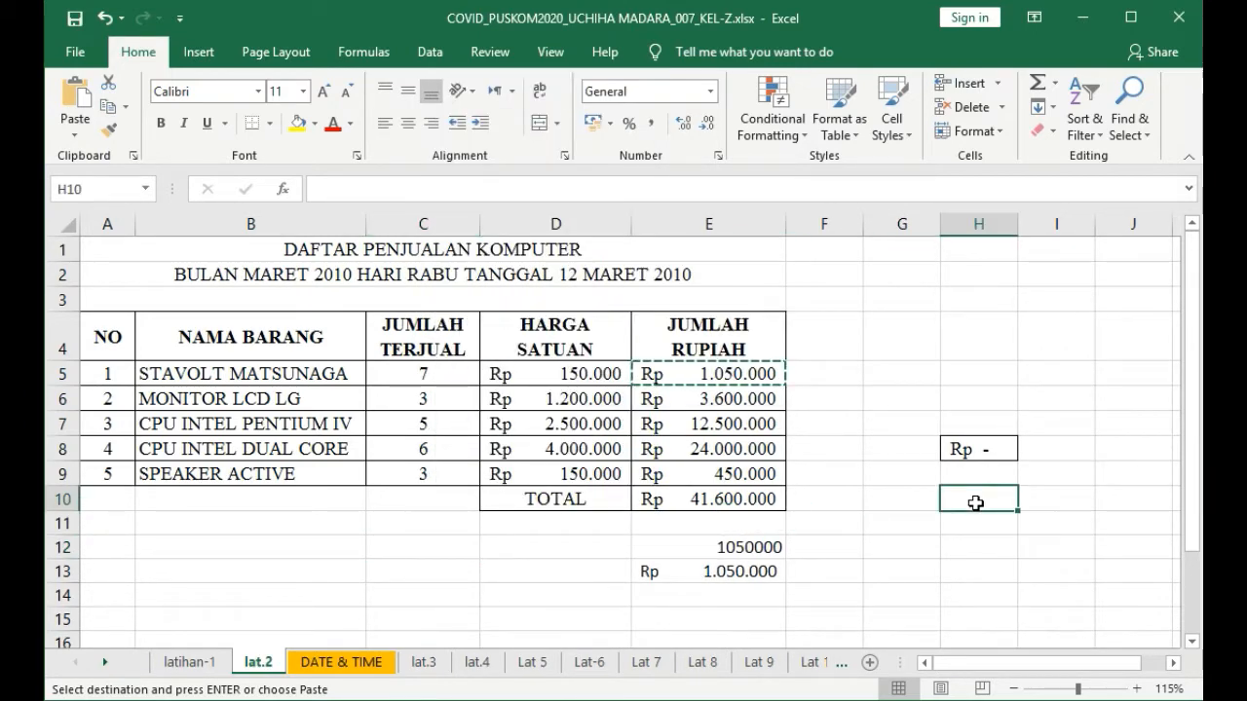
right_click(977, 500)
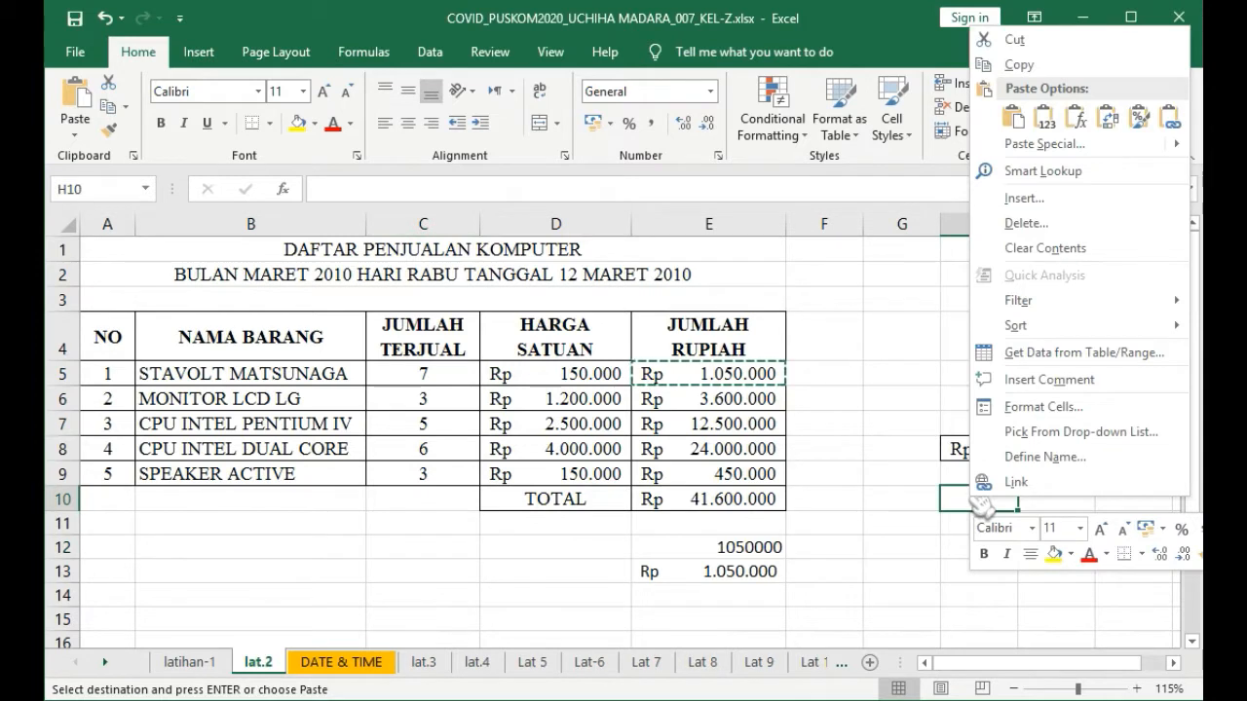
left_click(978, 502)
- Narrow columns F and G, and paste the copied cell into H10 with Keep Source Column Widths
left_click_drag(877, 234, 810, 235)
left_click_drag(889, 237, 836, 237)
right_click(861, 501)
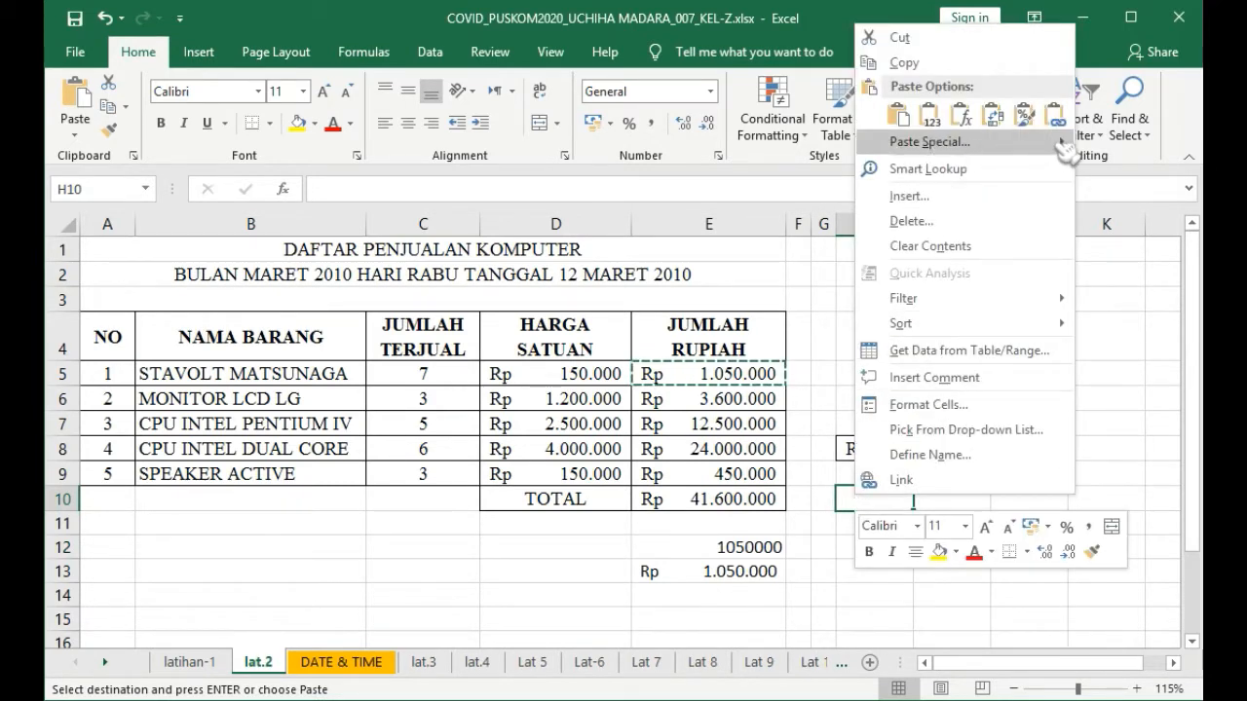
mouse_move(1062, 144)
left_click(1123, 201)
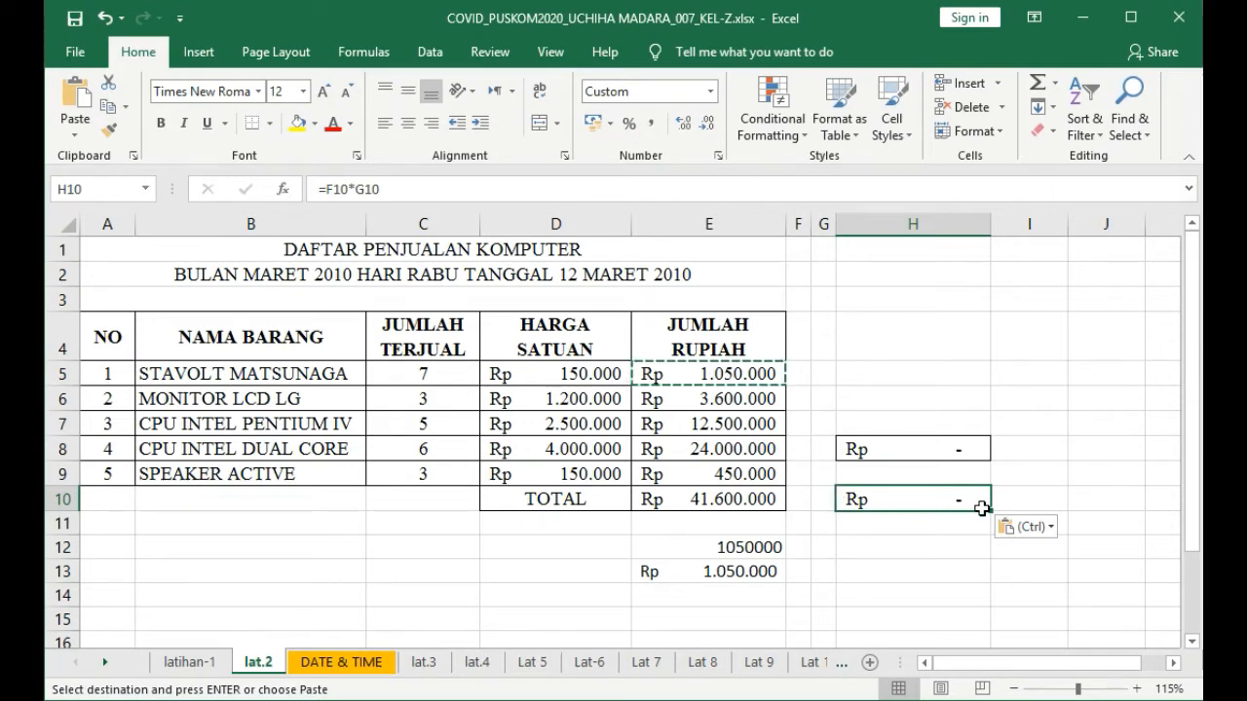
- Copy the sales table A4:E10 from the lat.2 sheet and paste it normally at A1 of a new sheet
left_click_drag(107, 336, 747, 498)
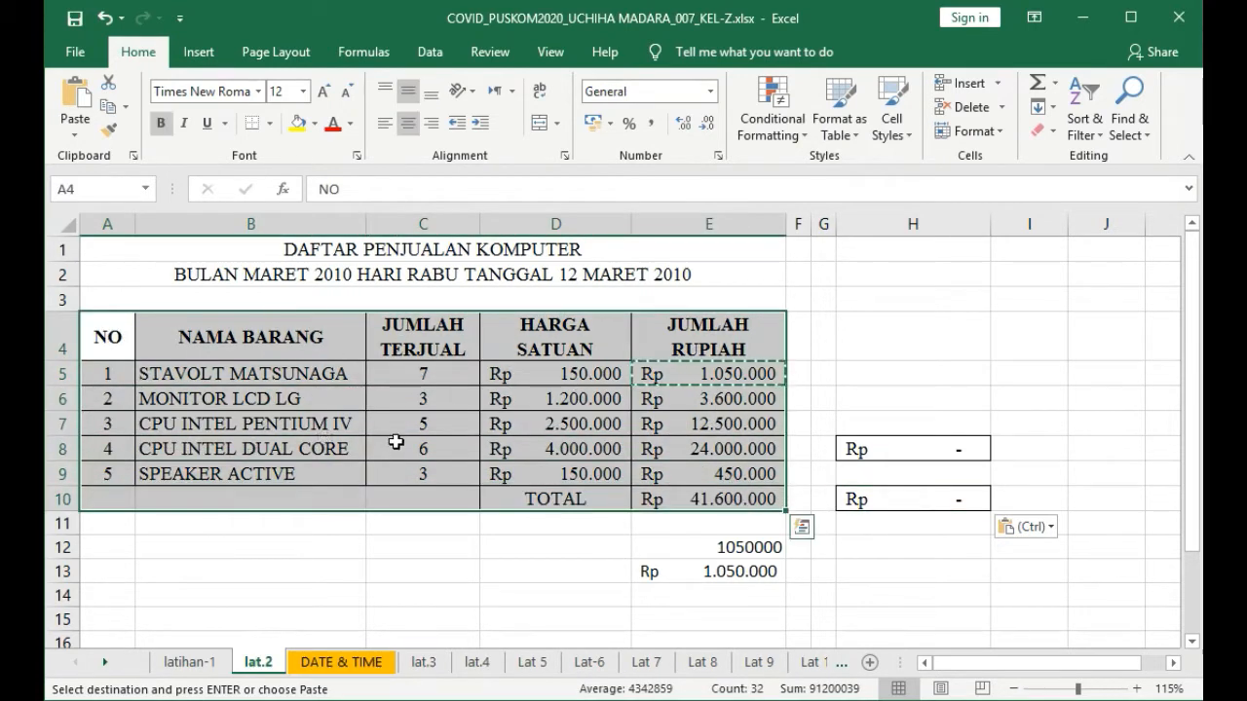
key("ctrl+c")
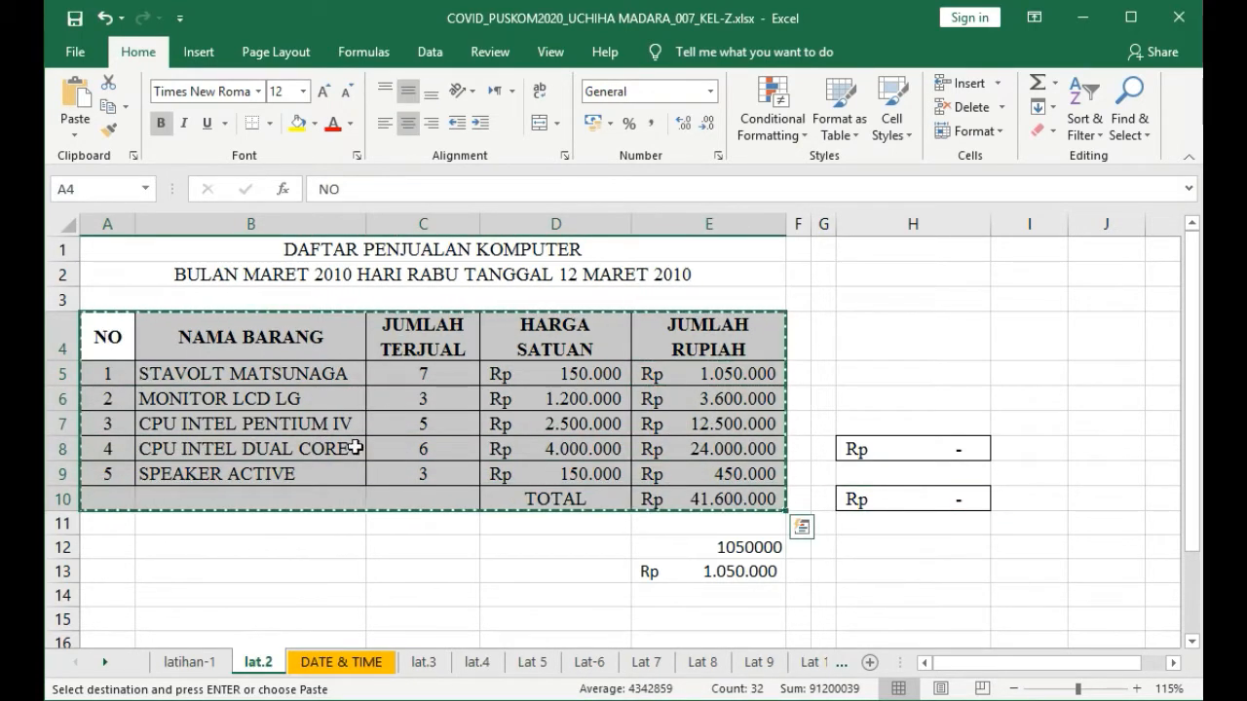
left_click(869, 662)
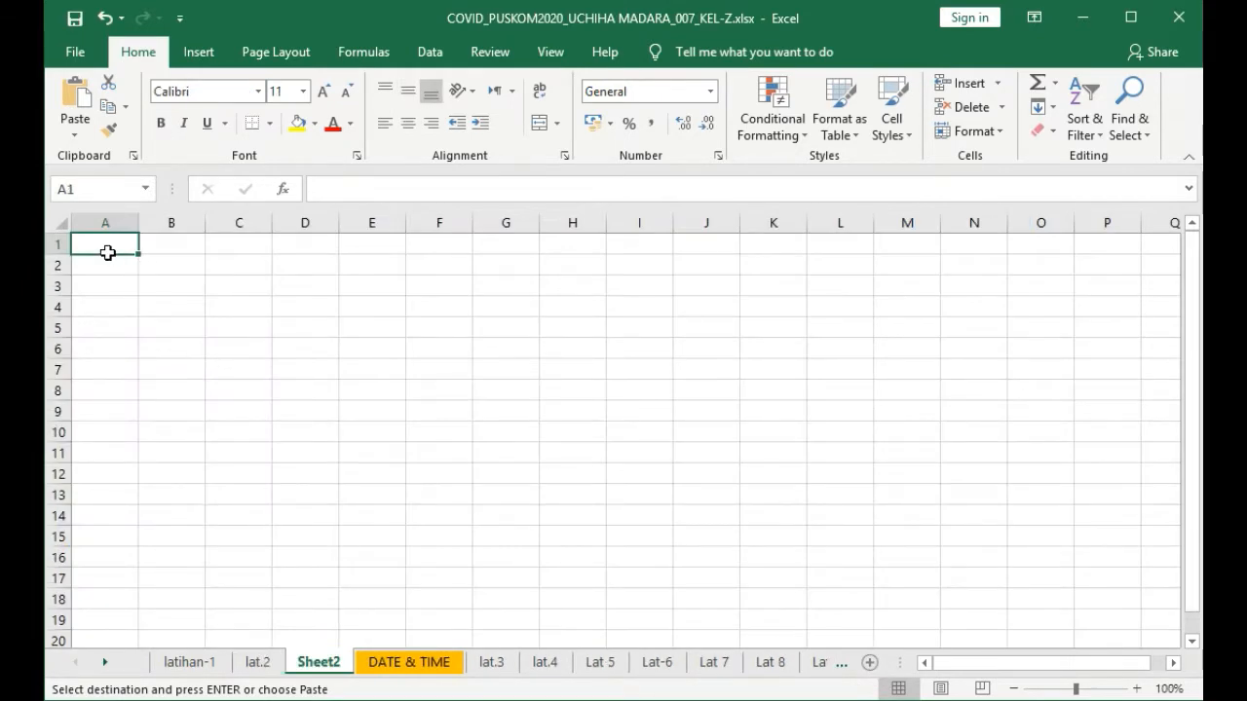
key("ctrl+v")
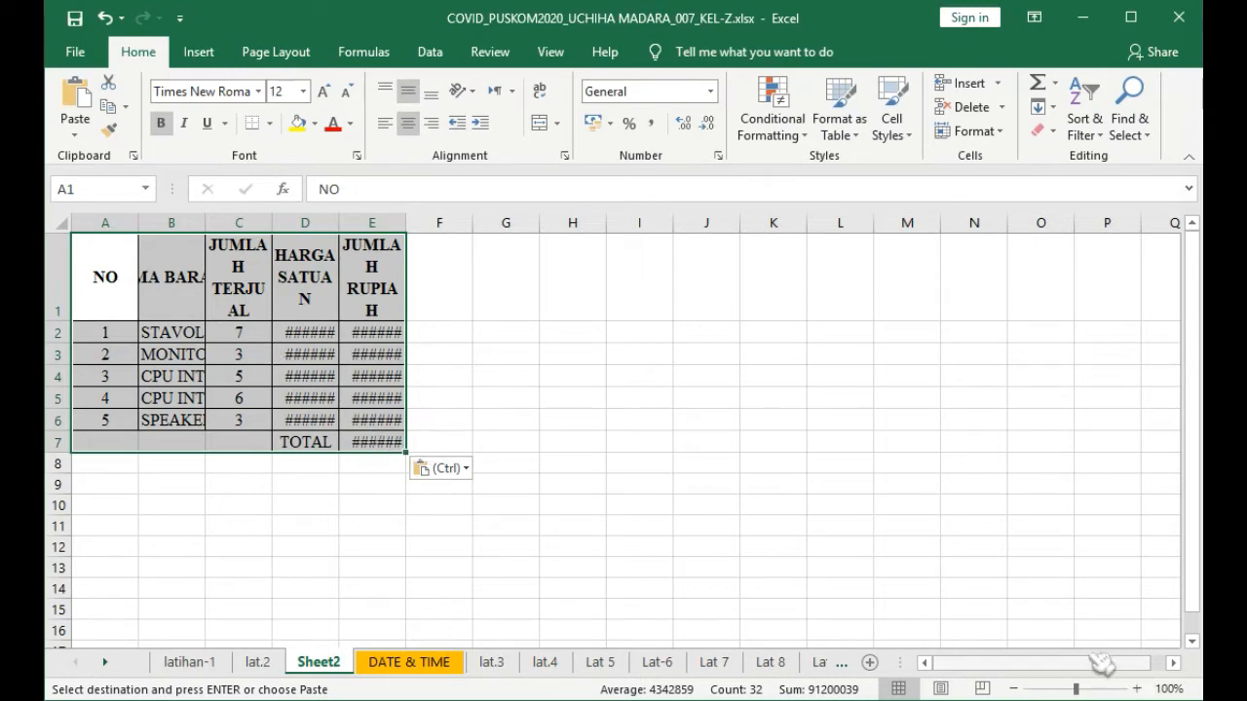
- Add another new sheet and paste the copied sales table at A1 with Keep Source Column Widths
left_click(870, 662)
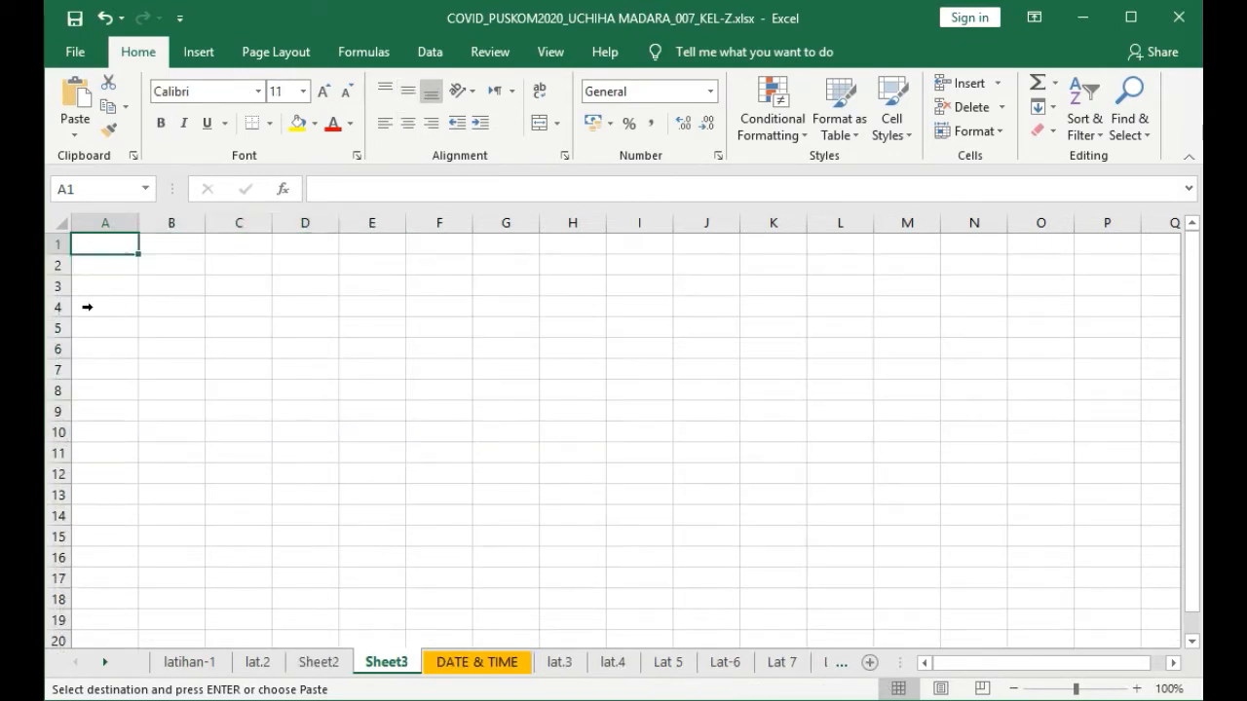
right_click(113, 254)
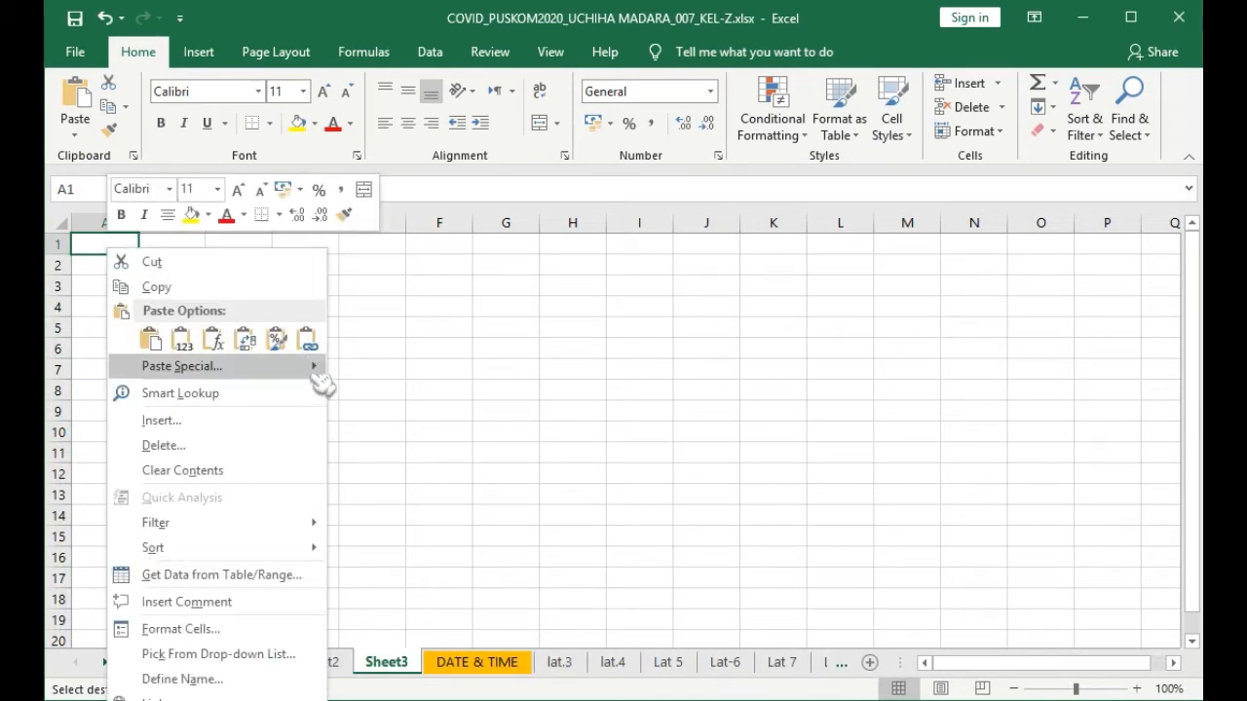
mouse_move(311, 365)
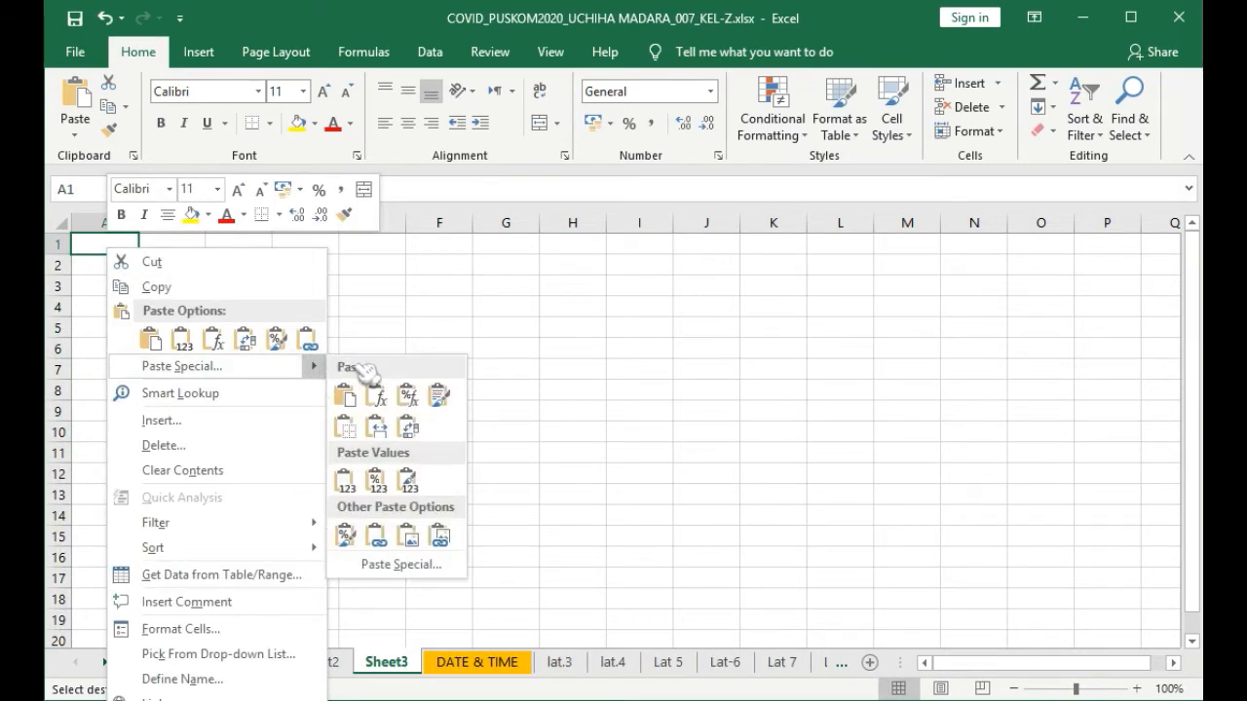
left_click(392, 428)
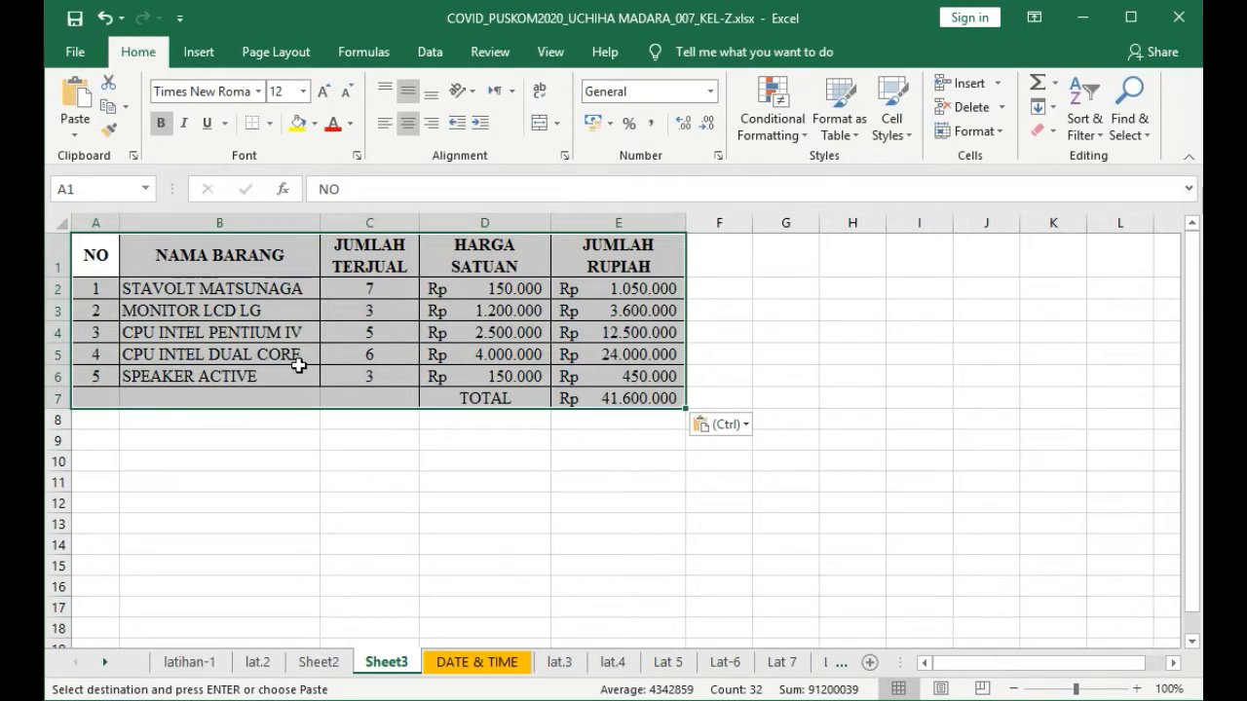
- Paste the sales table from lat.2 over the copy at A1 in Sheet2, using Keep Source Column Widths
left_click(258, 661)
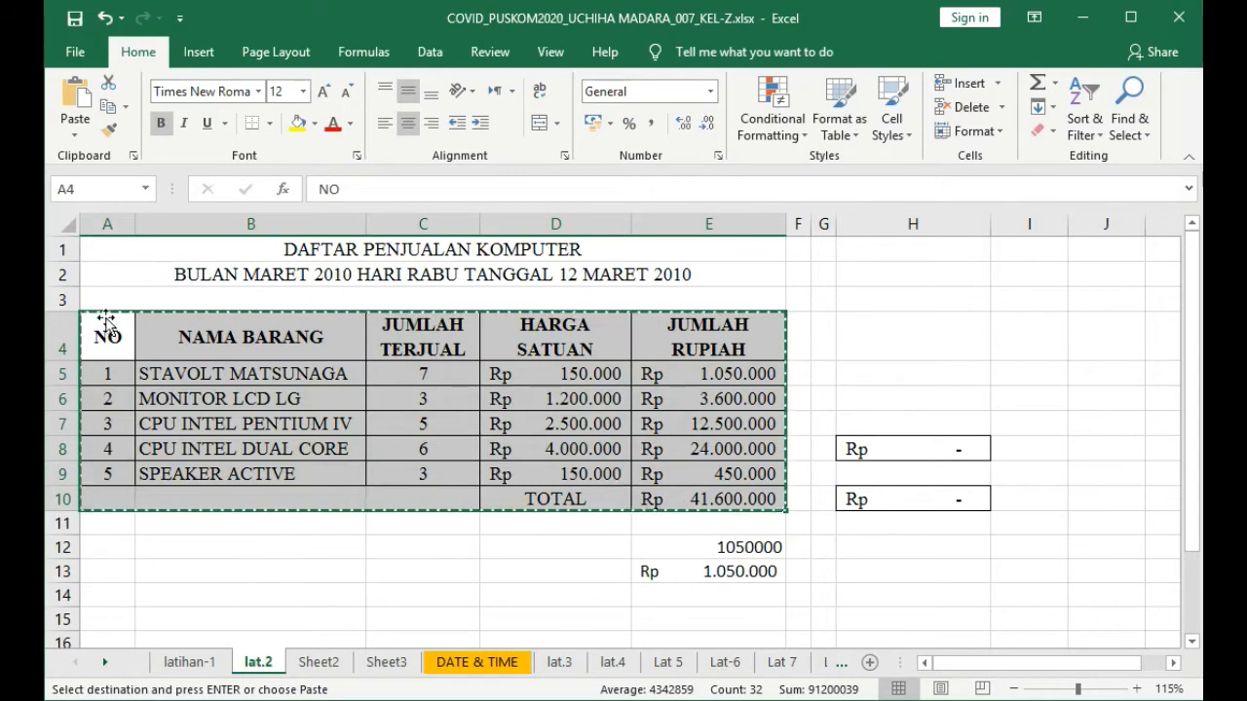
left_click(320, 661)
left_click(114, 284)
right_click(114, 284)
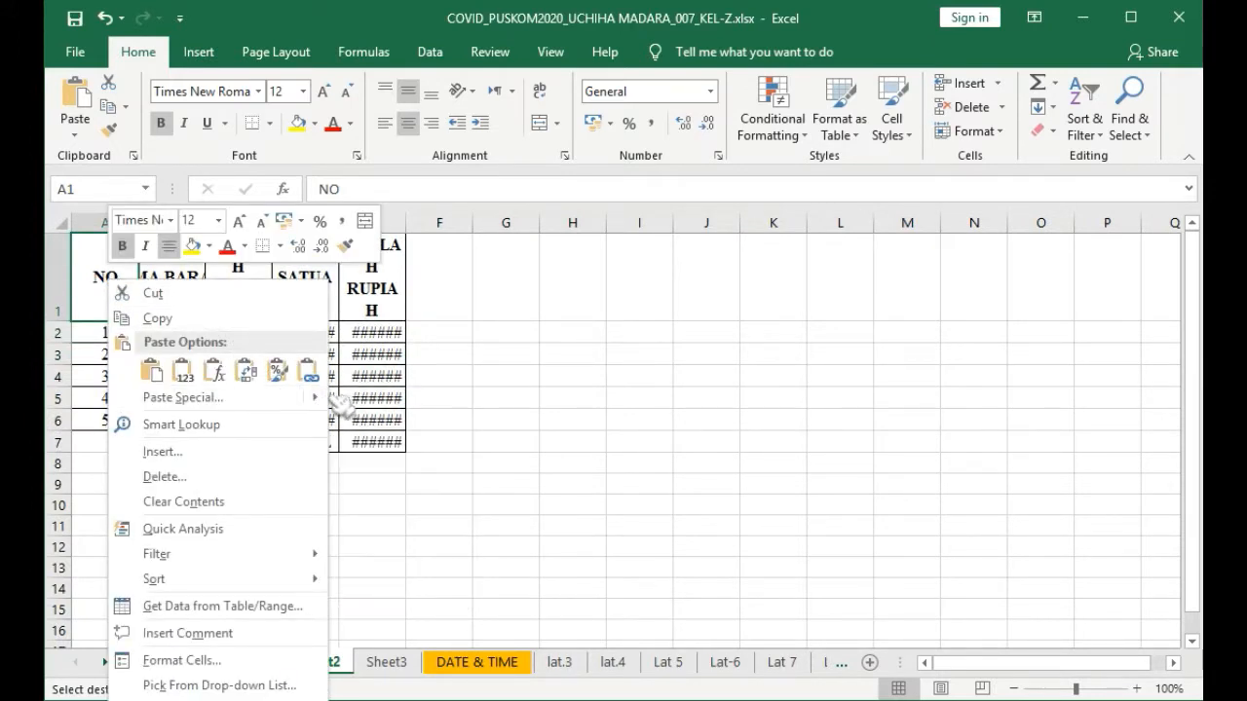
mouse_move(326, 400)
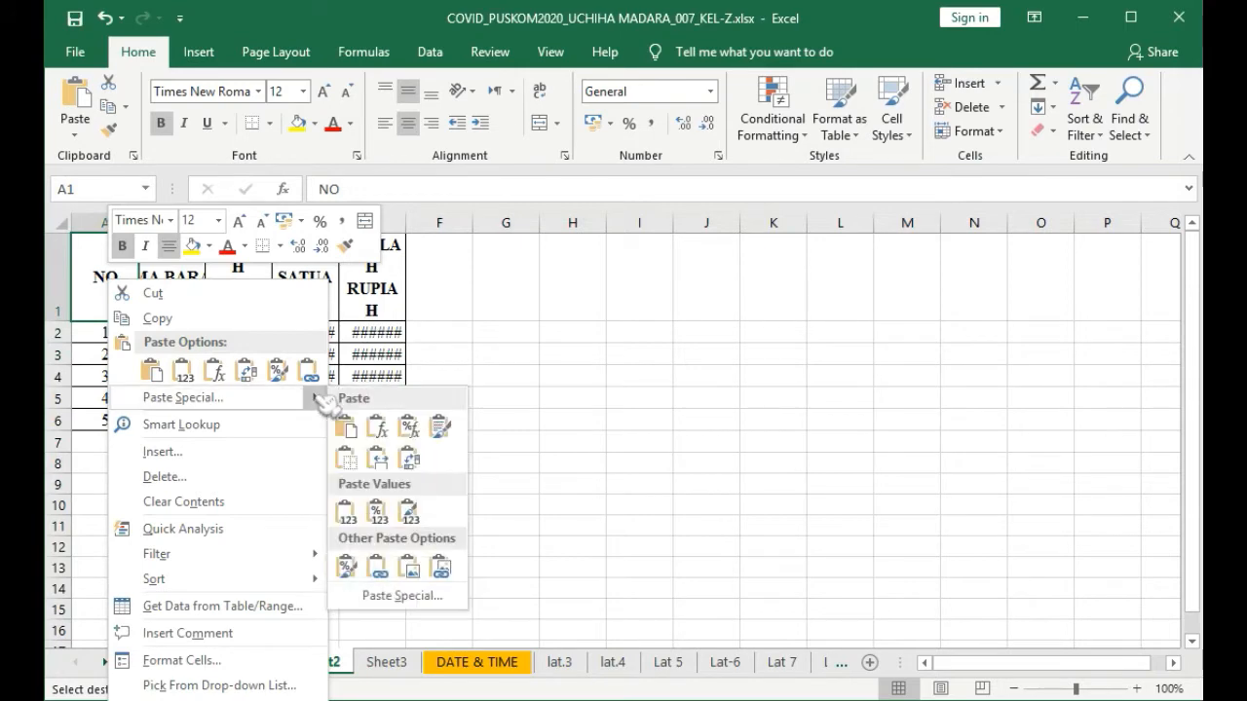
left_click(378, 457)
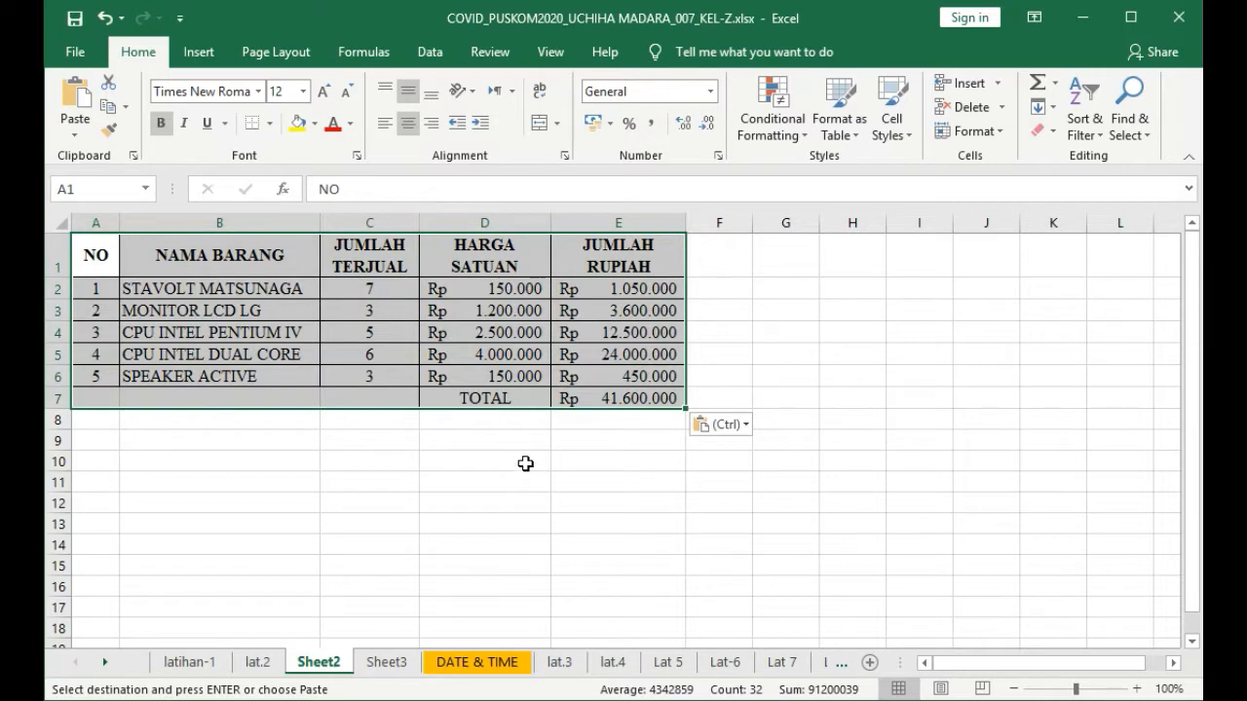
- View the Paste Special options for cell B11 below the table in Sheet2
right_click(308, 487)
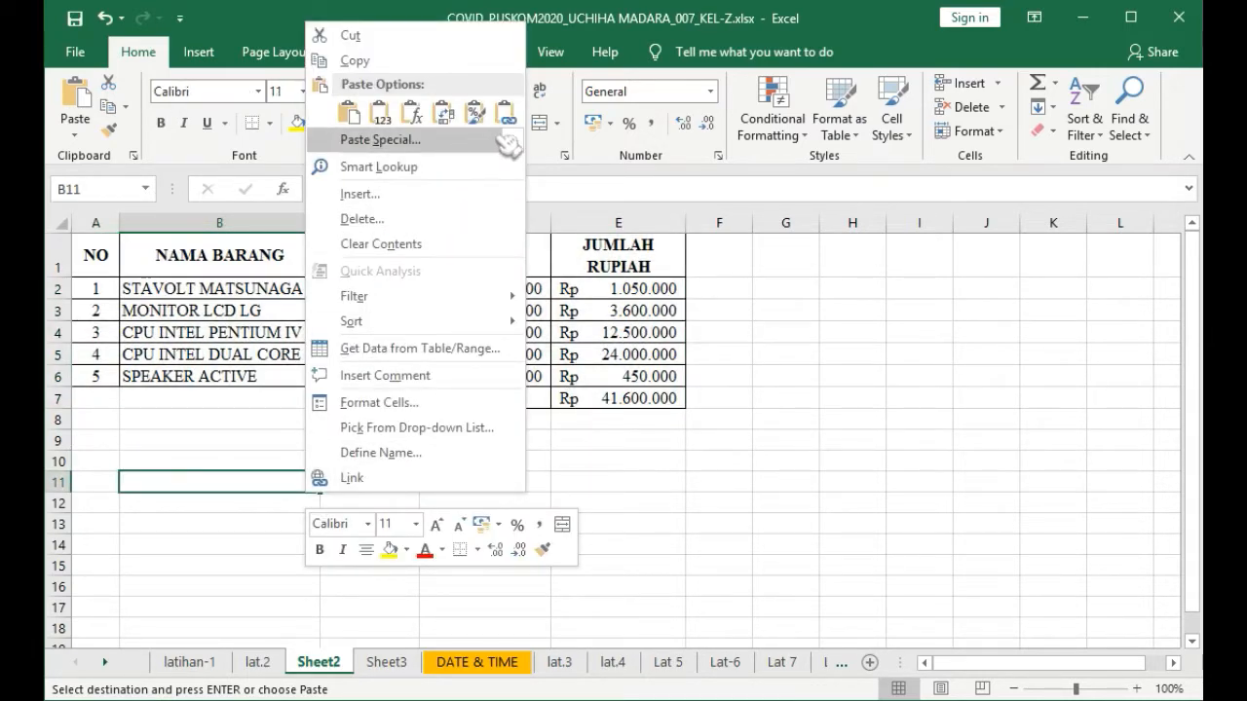
mouse_move(512, 143)
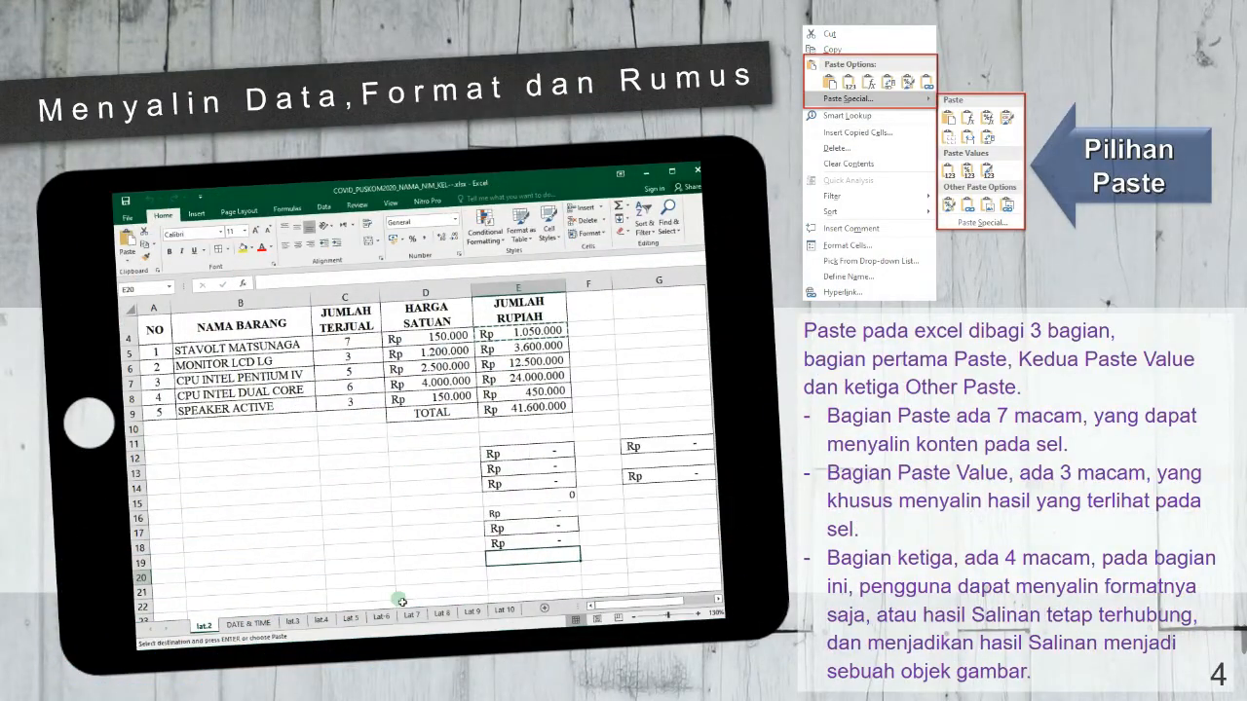
- Browse the exercise sheets to Lat 9 and copy the GOL and PAJAK rows of the TABEL PAJAK table
left_click(381, 616)
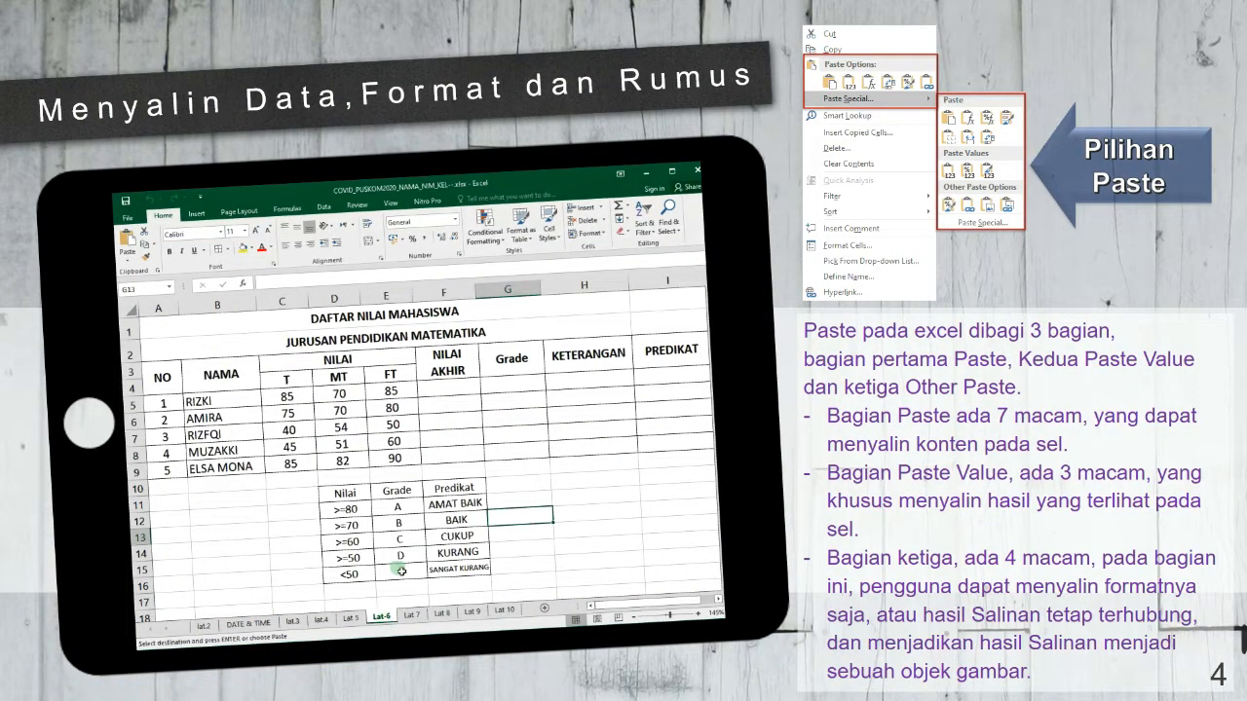
left_click(362, 625)
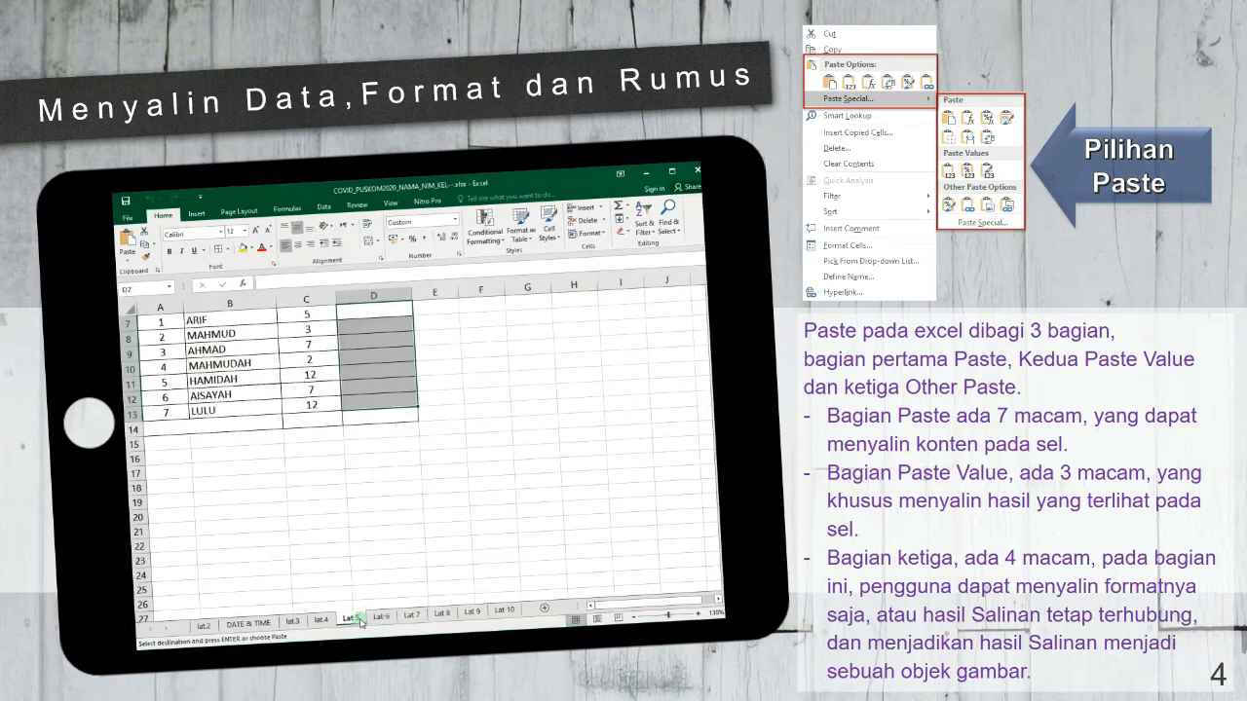
left_click(415, 615)
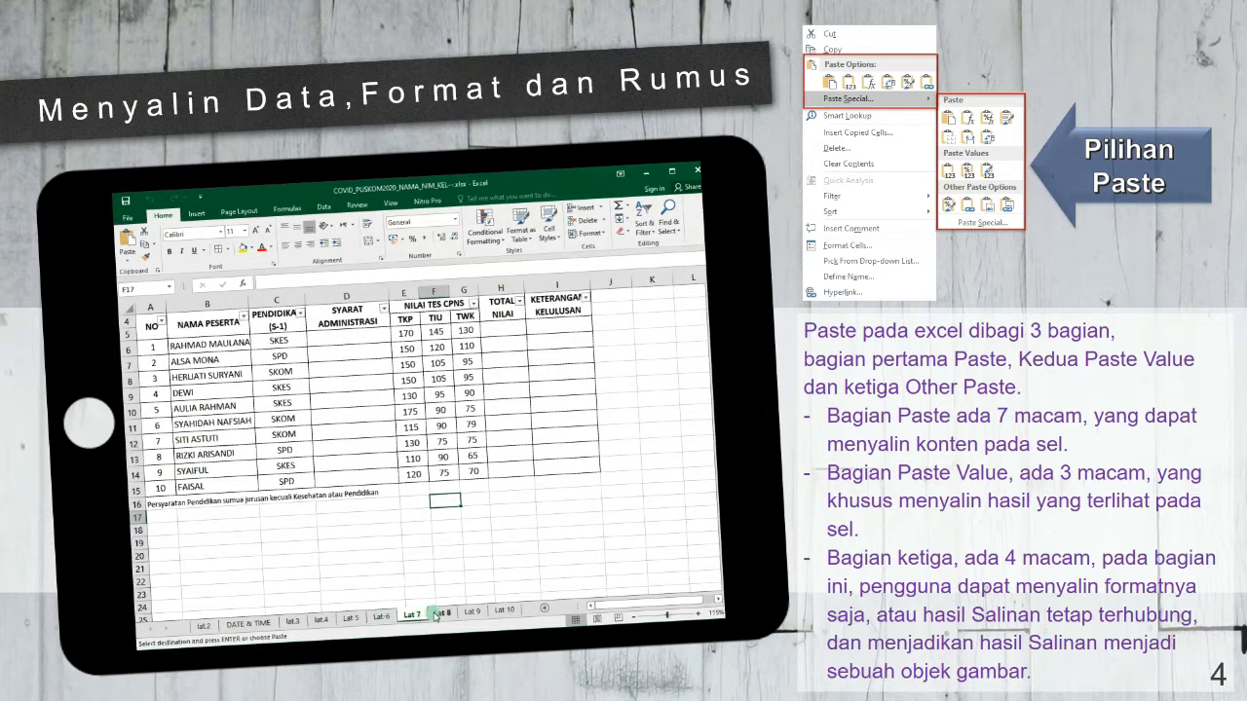
left_click(441, 613)
left_click(474, 613)
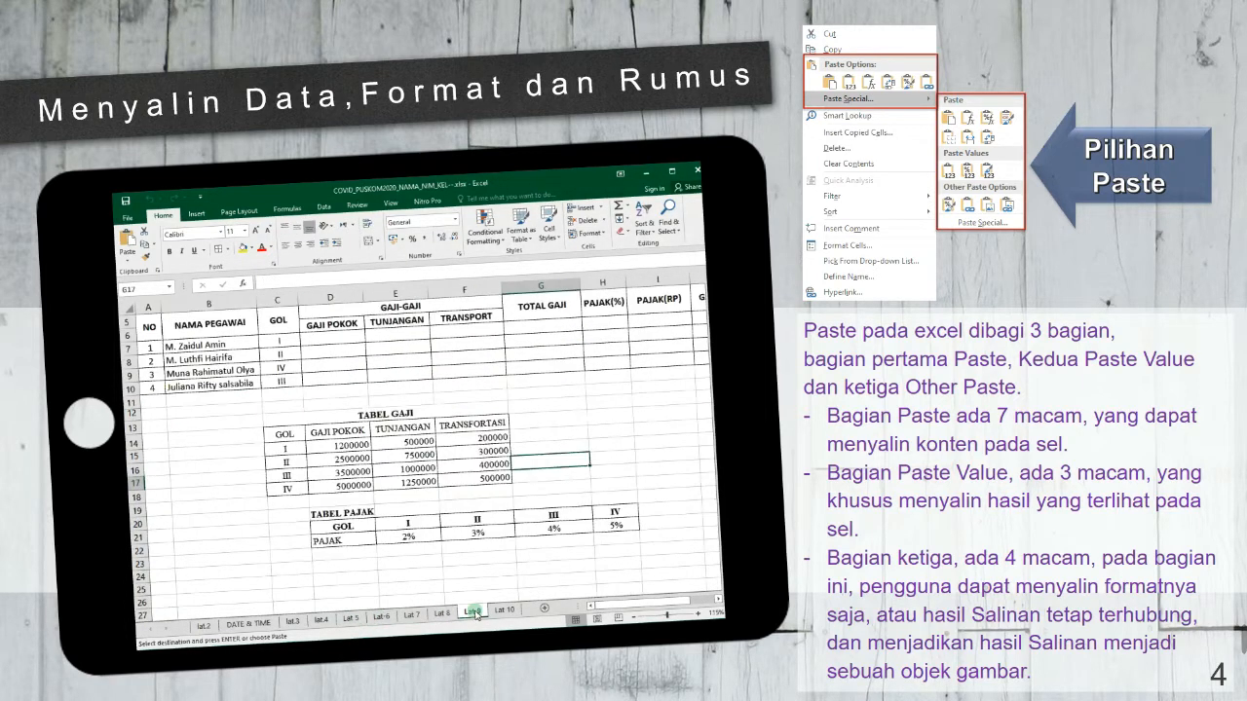
left_click_drag(348, 527, 610, 527)
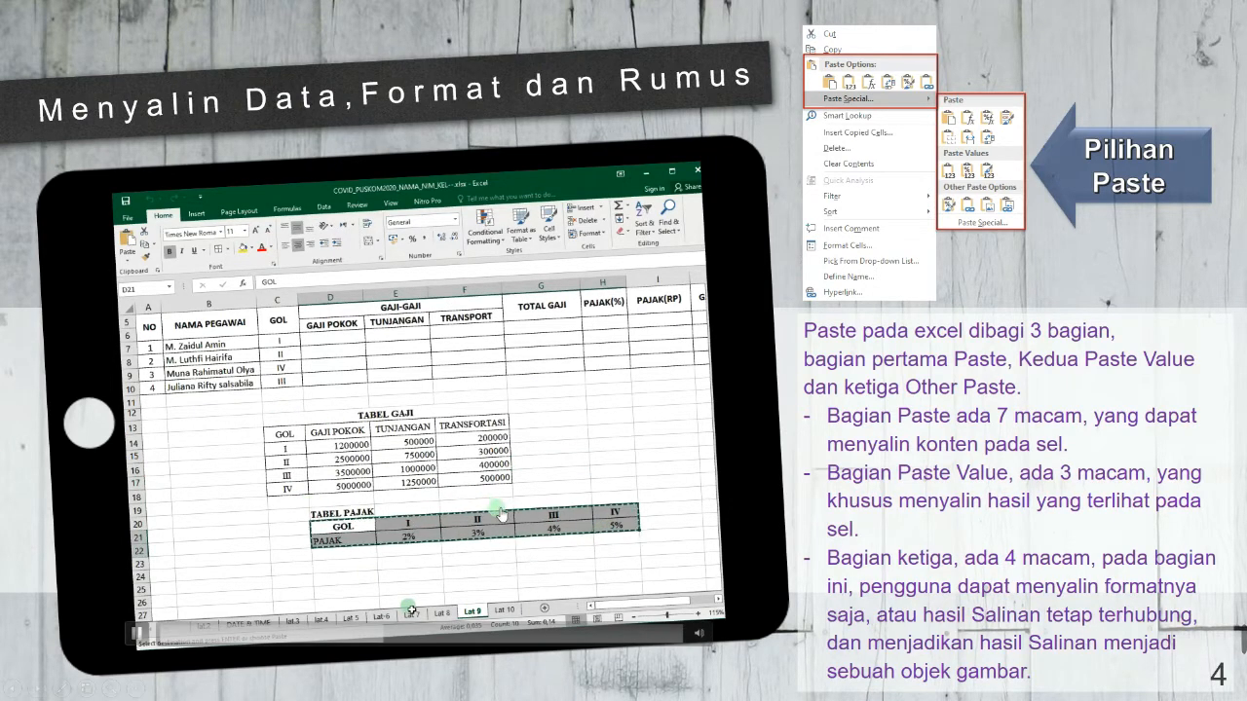
- Paste the copied GOL and PAJAK rows transposed at D26, below the TABEL PAJAK table
scroll(347, 562, "down", 3)
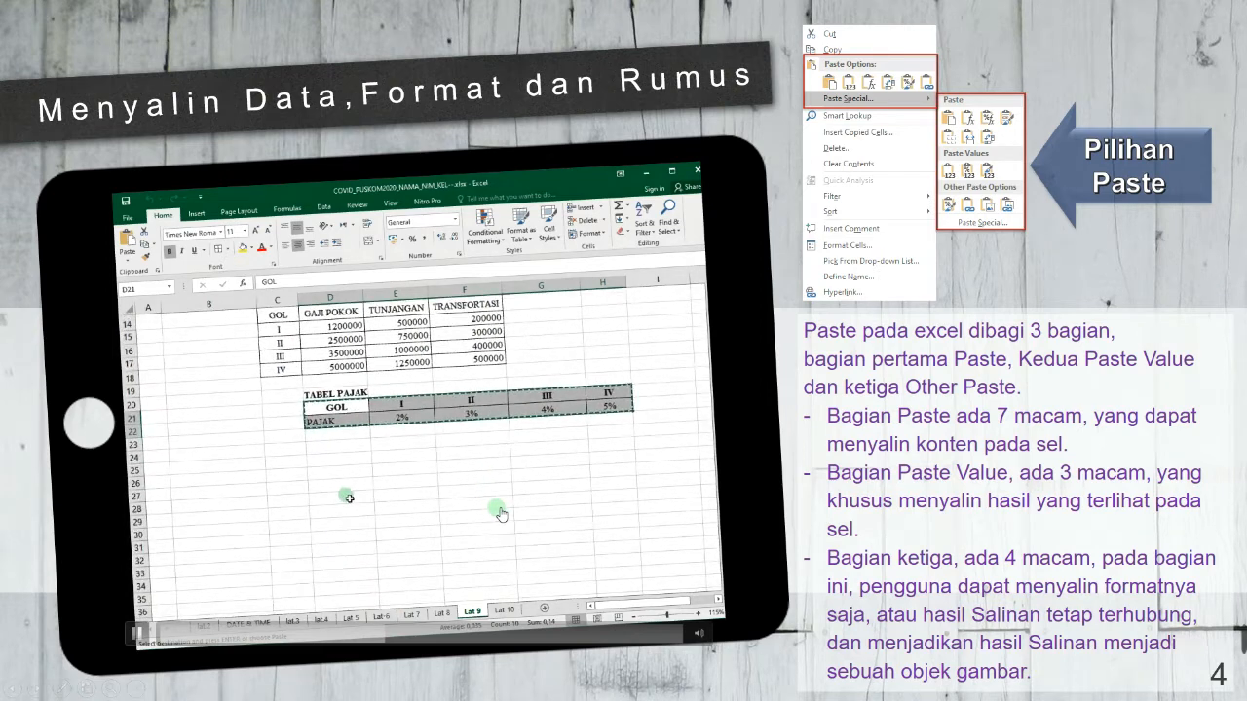
left_click(328, 473)
right_click(329, 473)
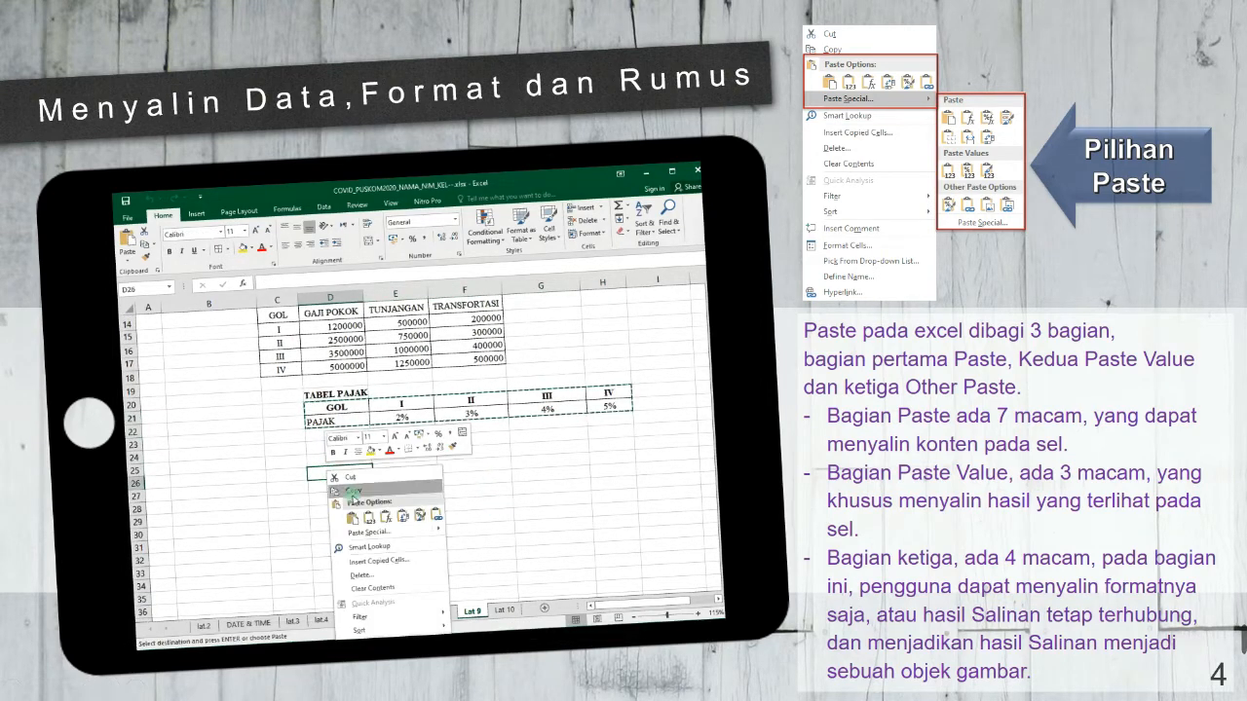
mouse_move(415, 533)
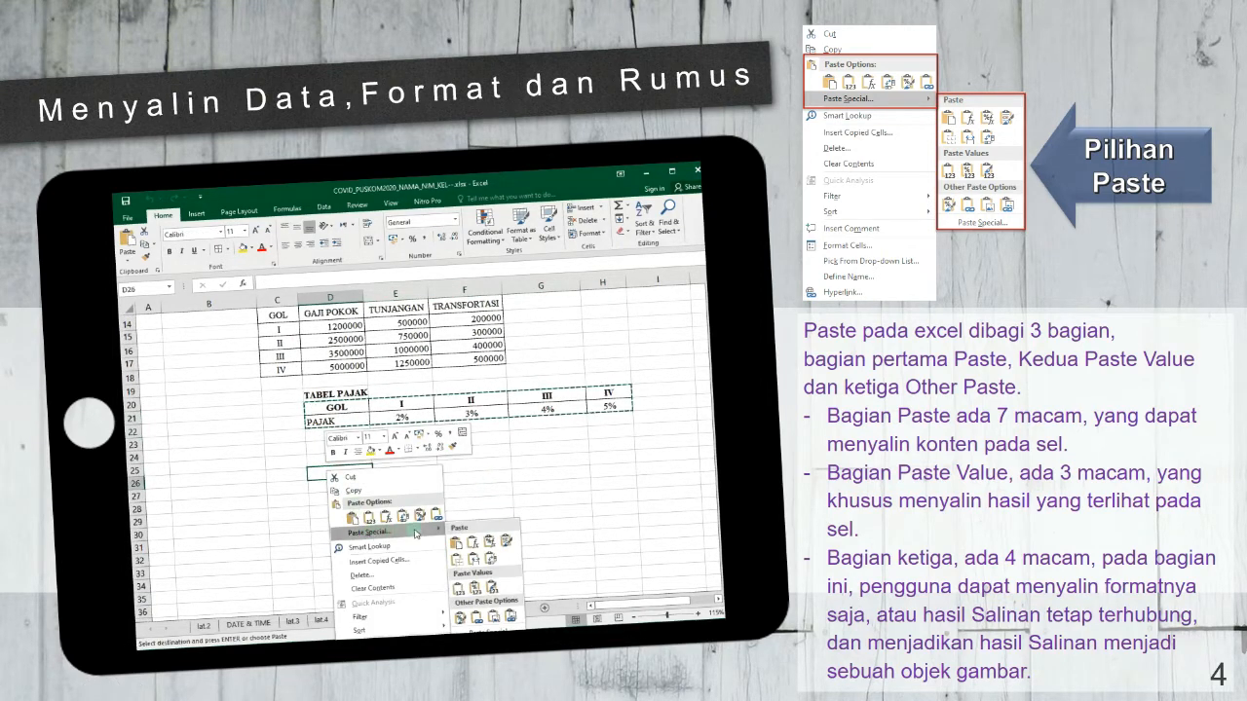
left_click(491, 558)
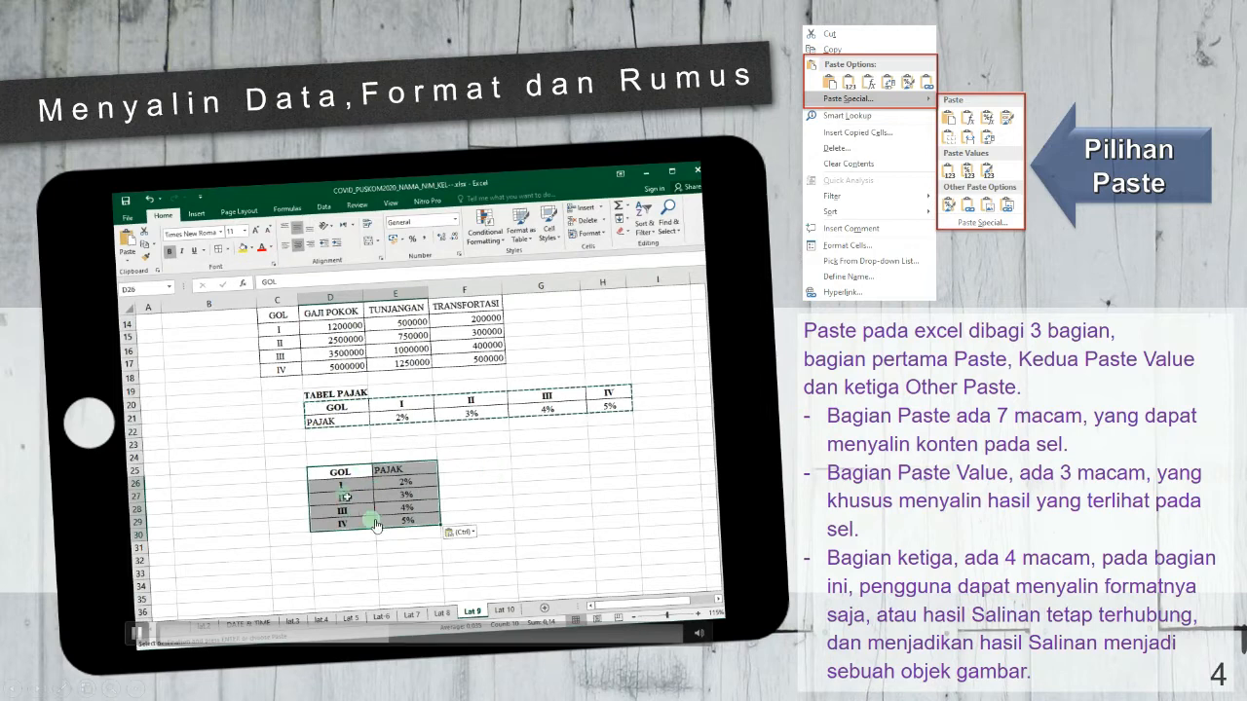
- Copy the vertical GOL and PAJAK table at D26 and paste it transposed at D32
key("ctrl+c")
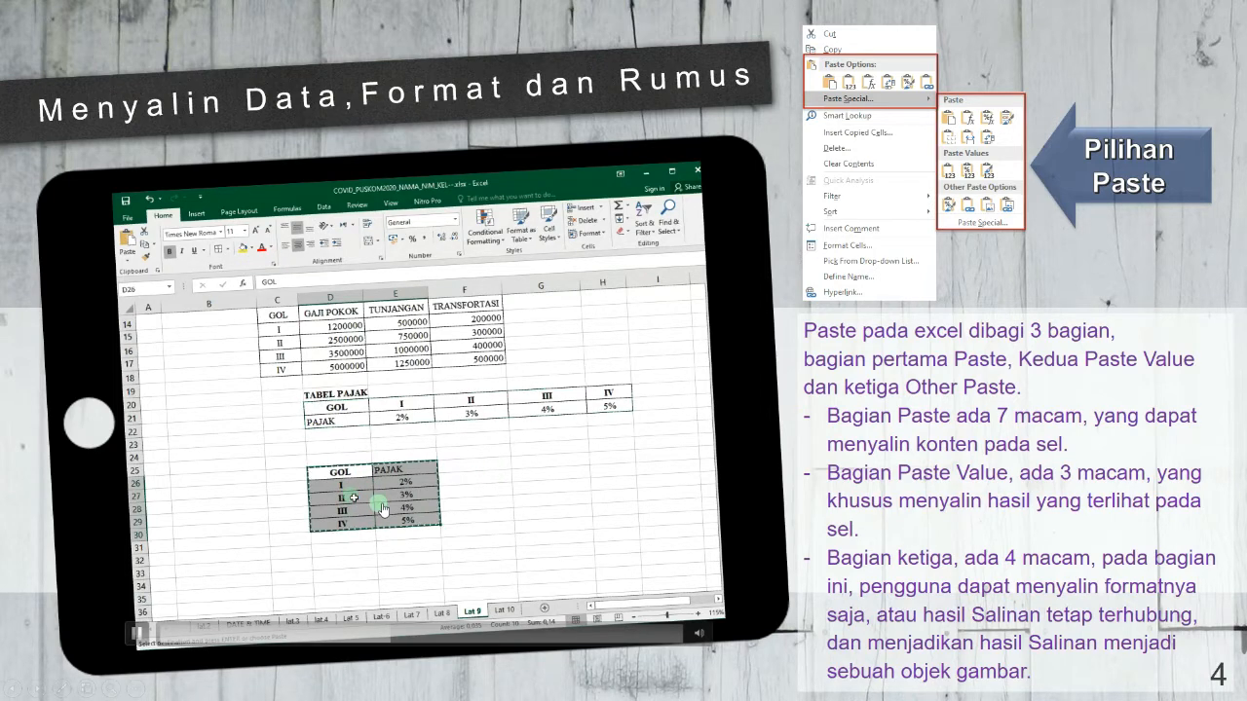
right_click(334, 549)
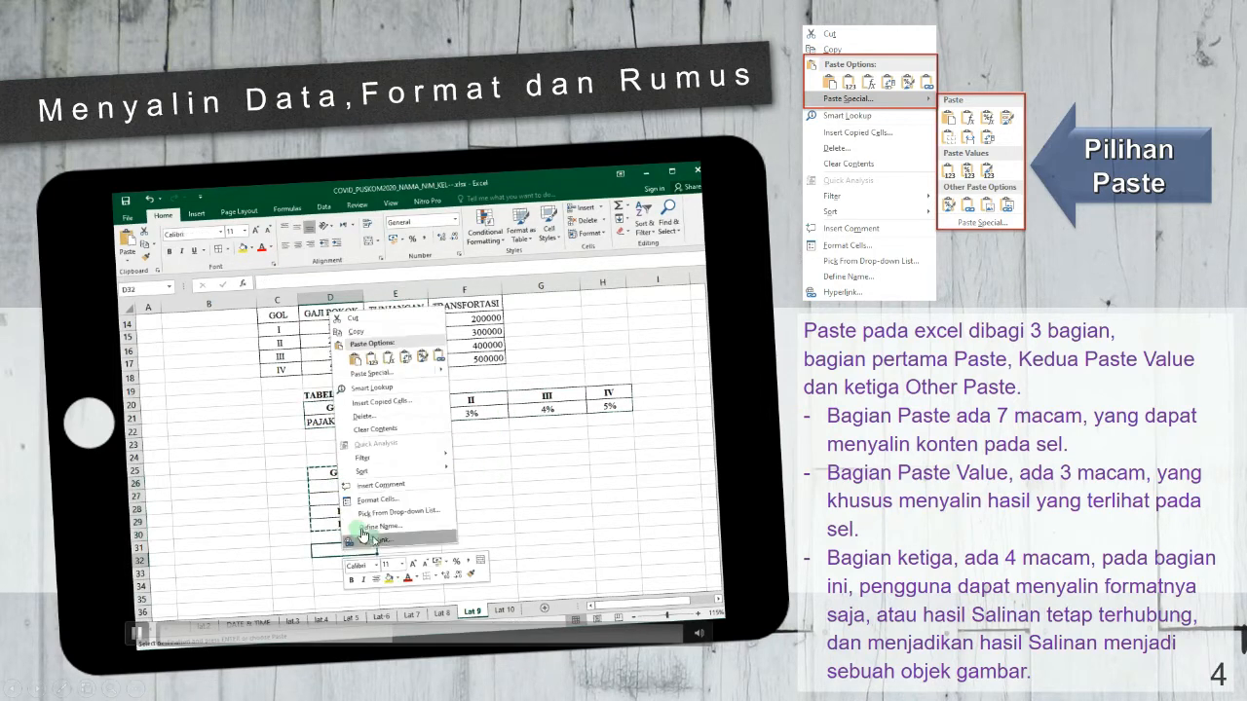
mouse_move(375, 373)
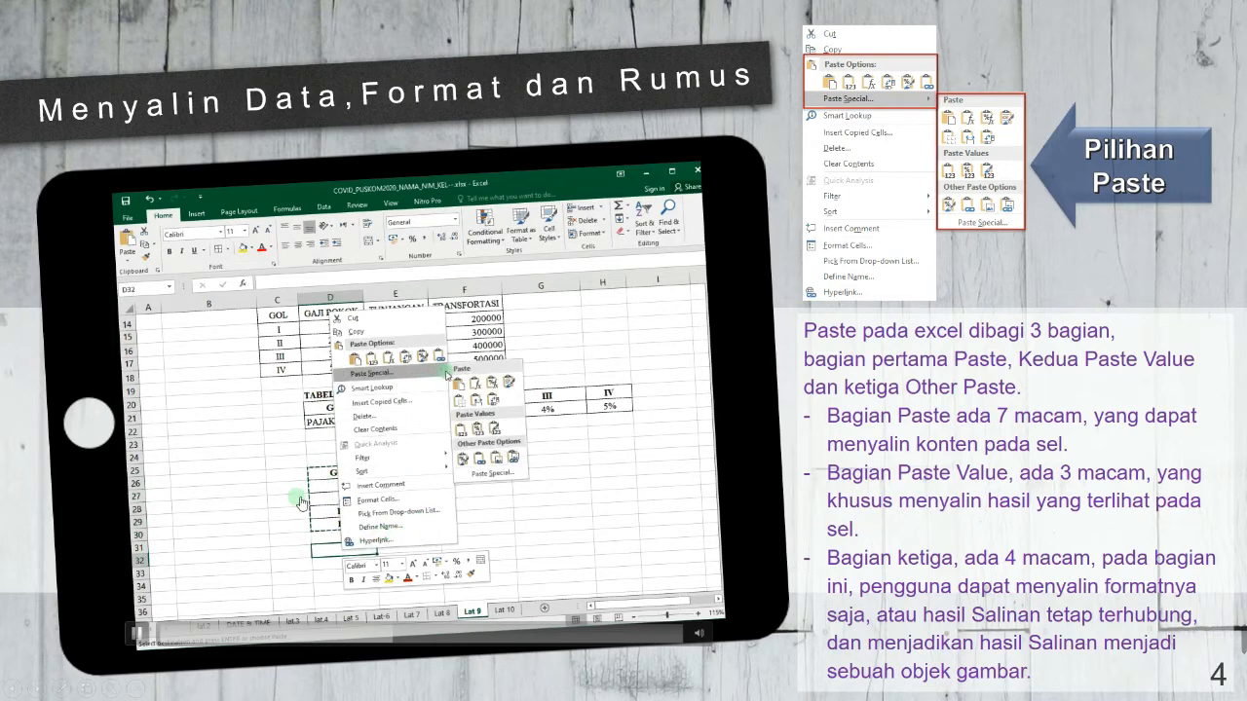
left_click(494, 400)
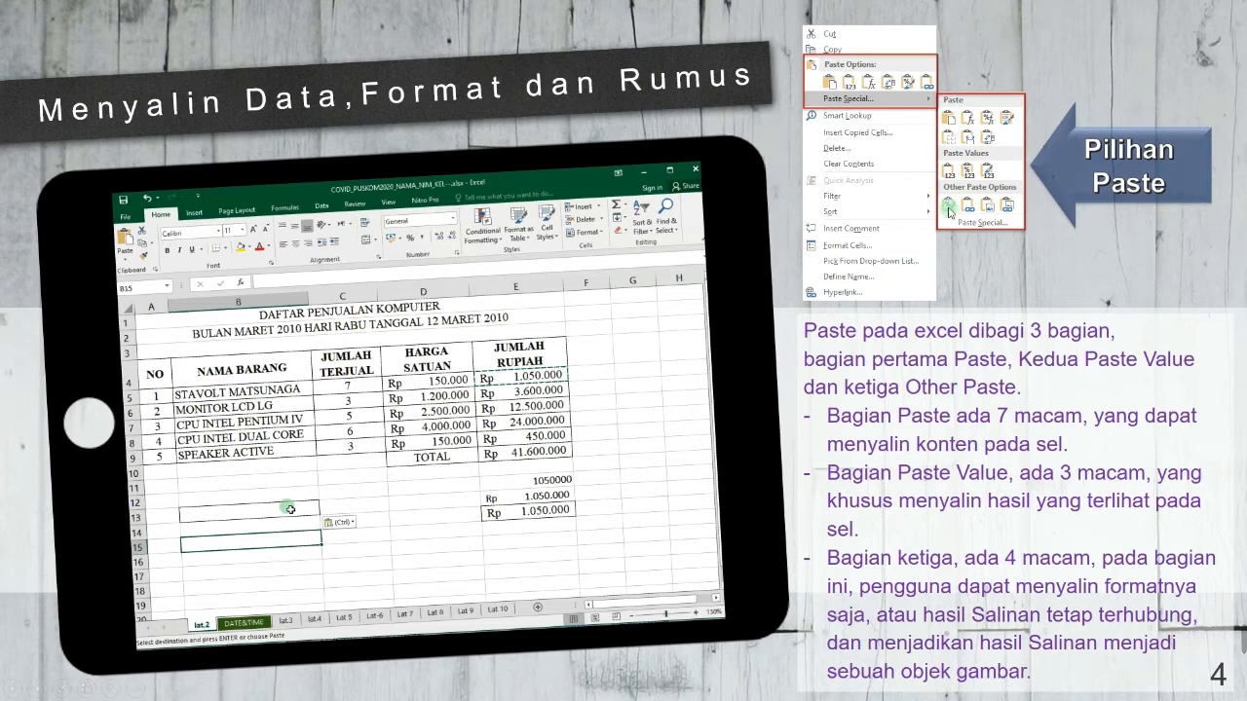
- Paste the copied first JUMLAH RUPIAH amount over cell E12 in lat.2, using Values & Source Formatting
left_click(540, 482)
right_click(541, 484)
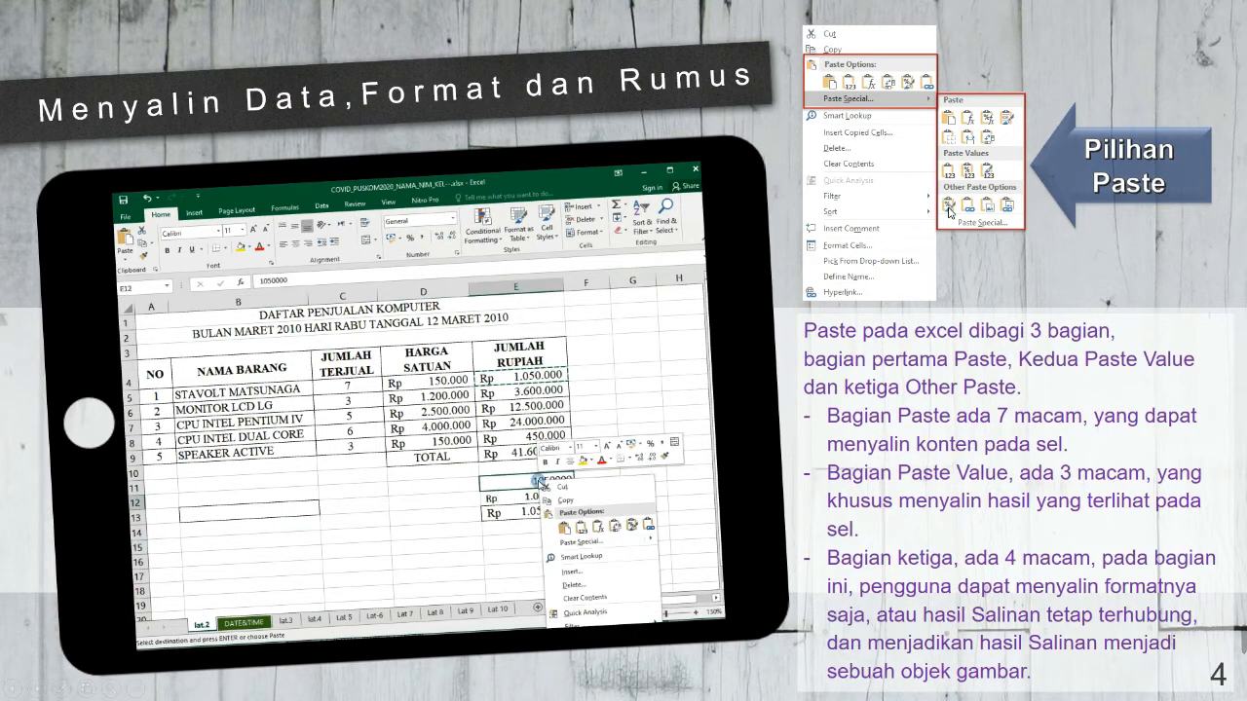
mouse_move(604, 541)
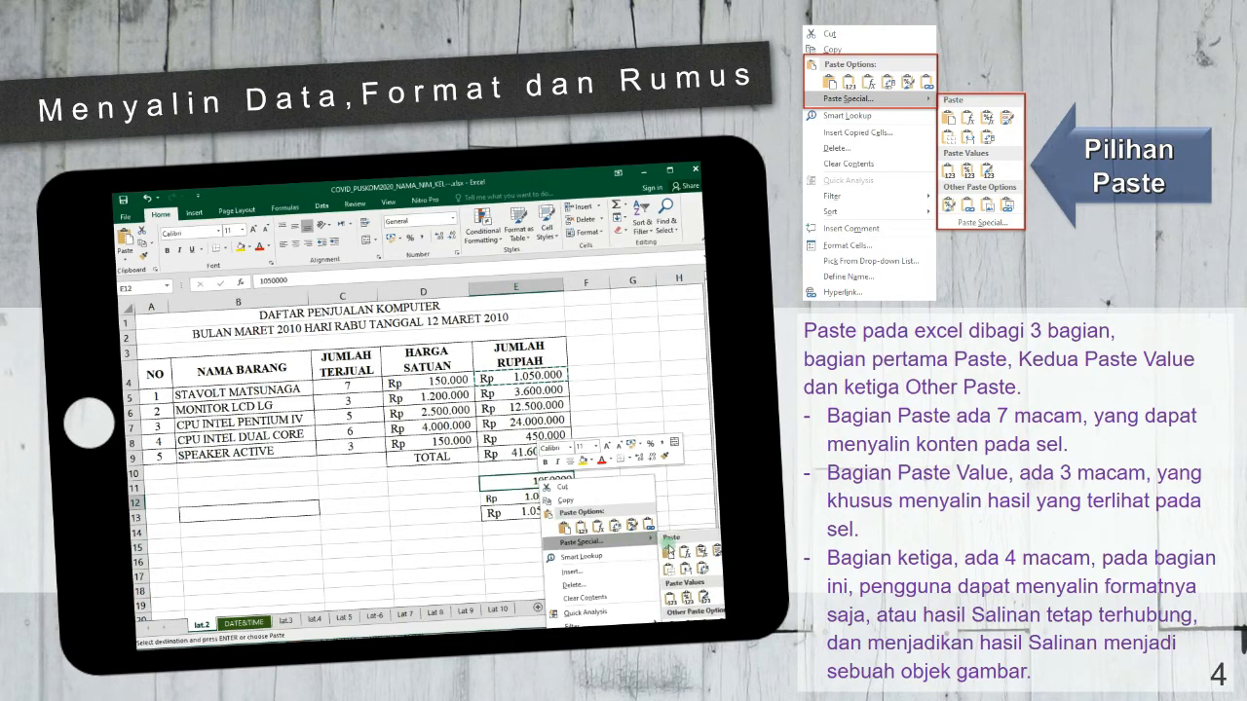
left_click(704, 597)
left_click(537, 481)
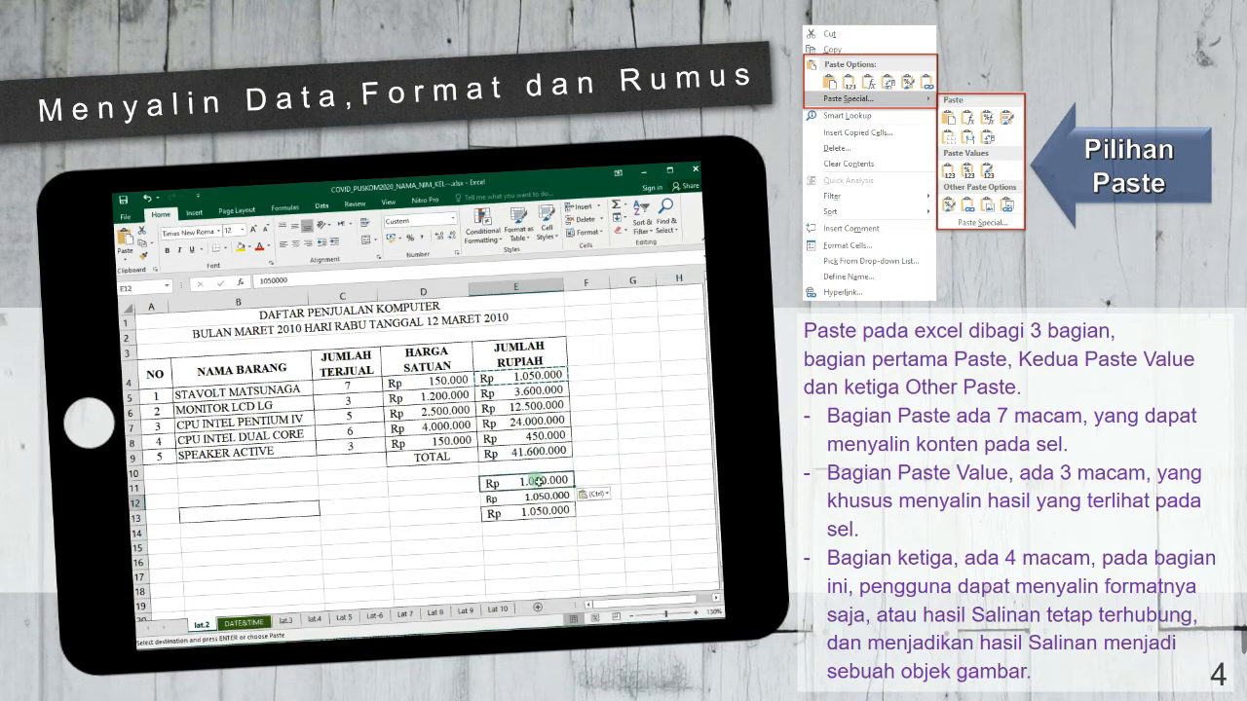
left_click(473, 493)
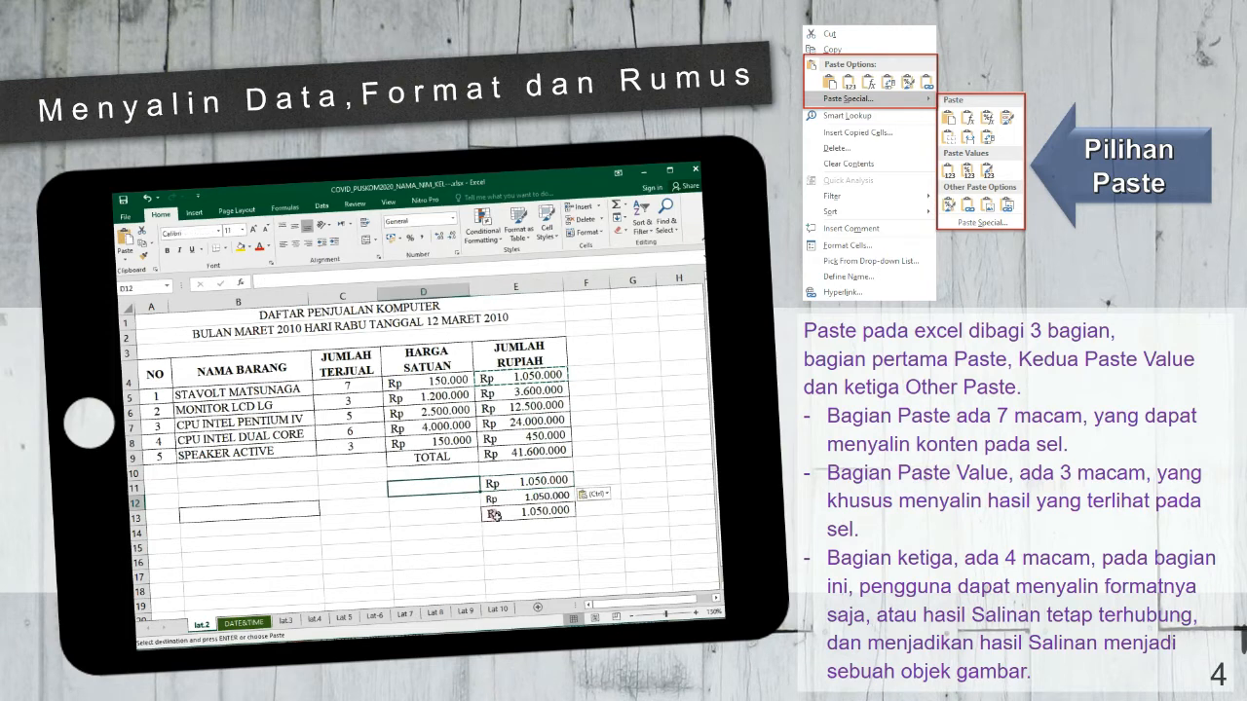
- Enter 2500 in cell D16 of the lat.2 sheet
left_click(418, 560)
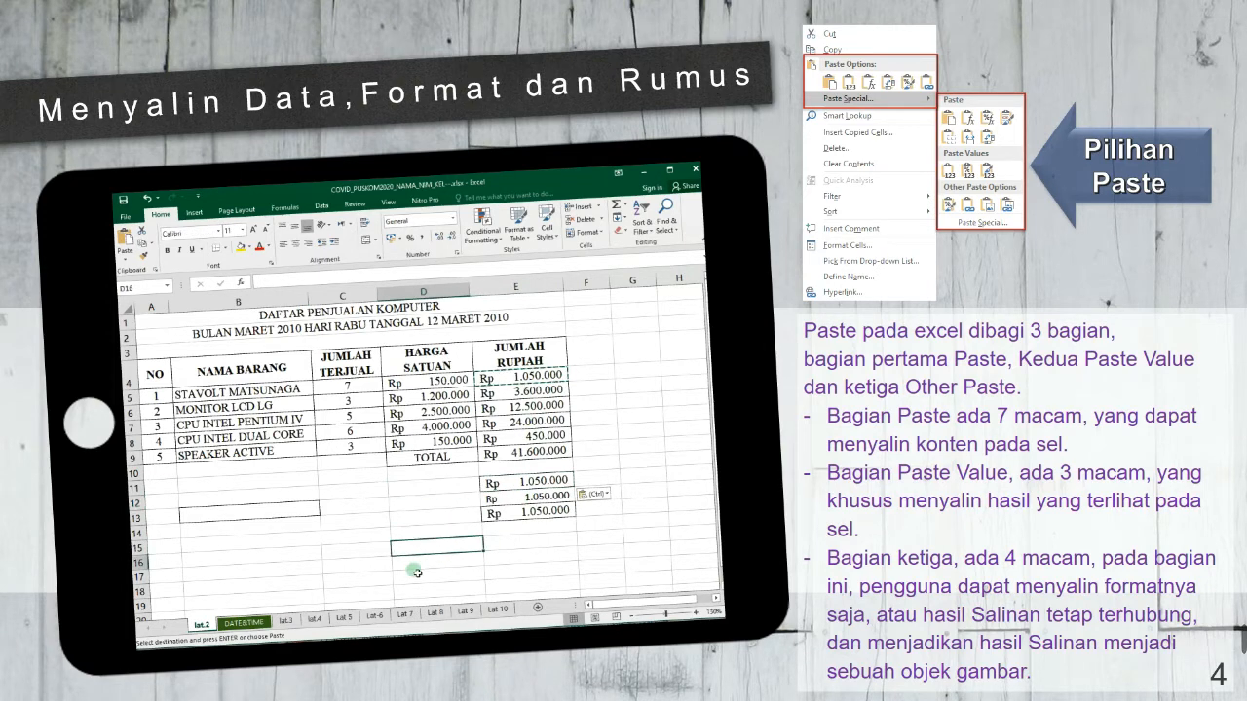
type("2500")
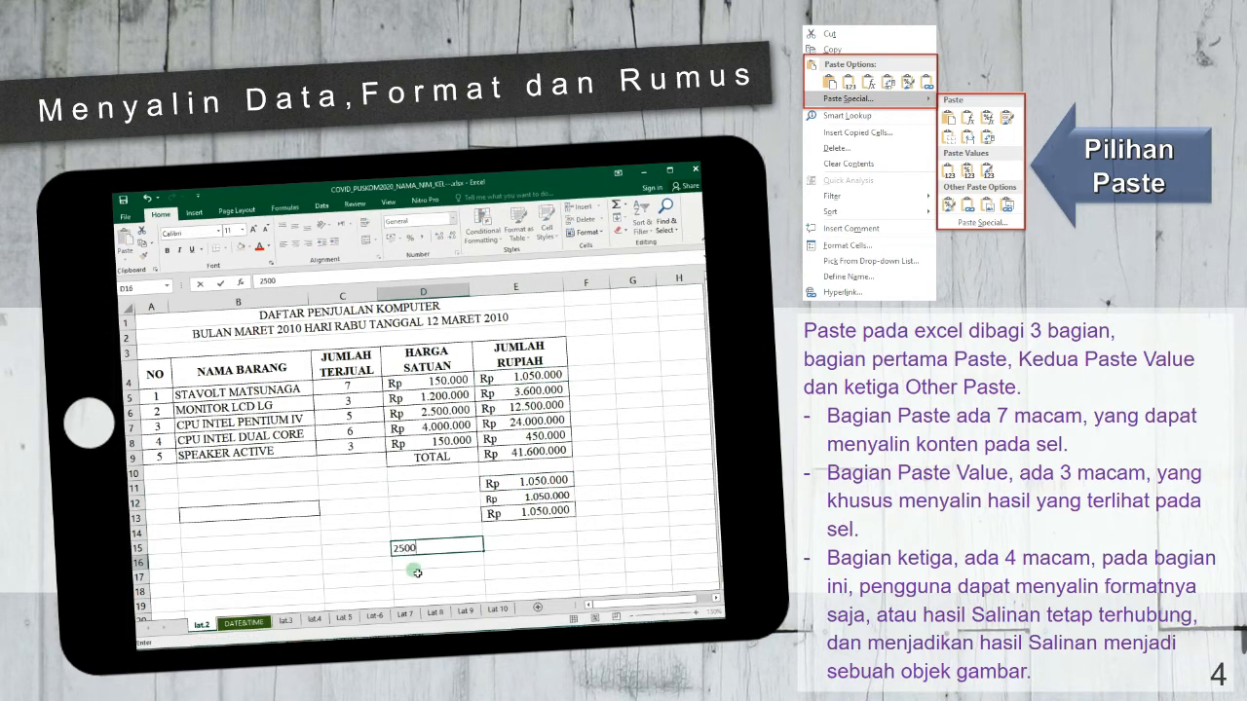
key("Return")
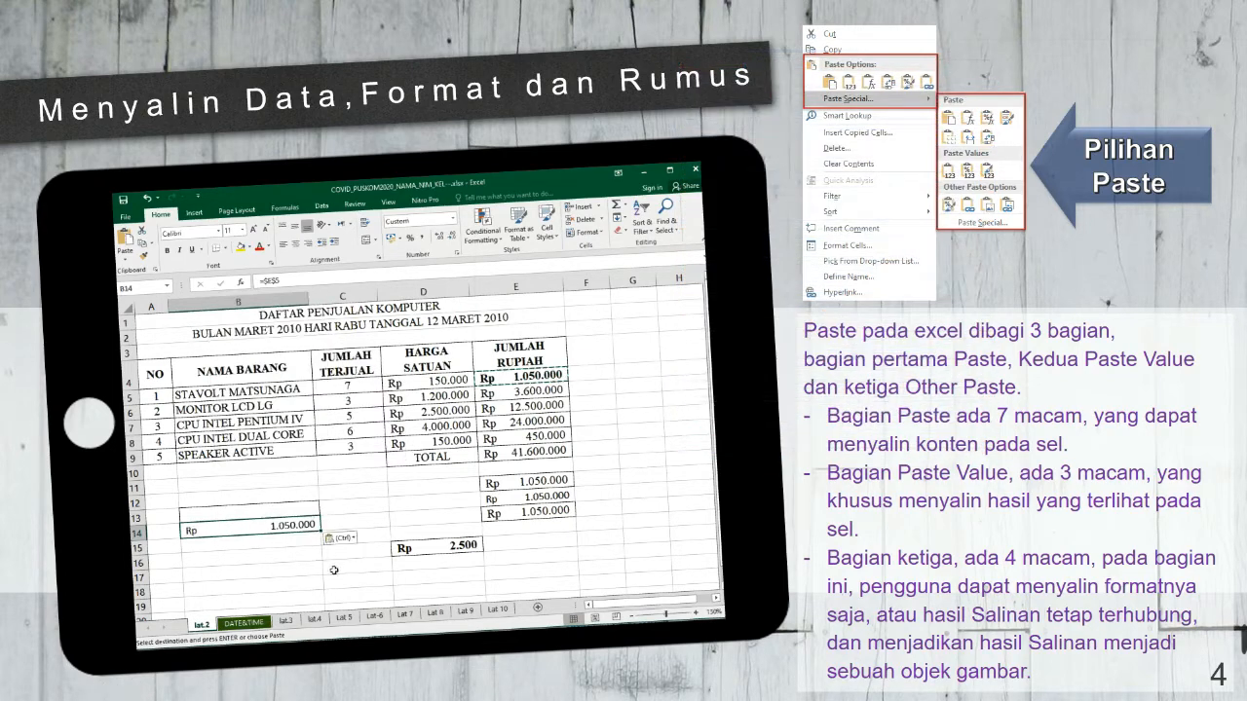
- Open the Tanggal demonstration from the WAKTU & TANGGAL slide
mouse_move(276, 545)
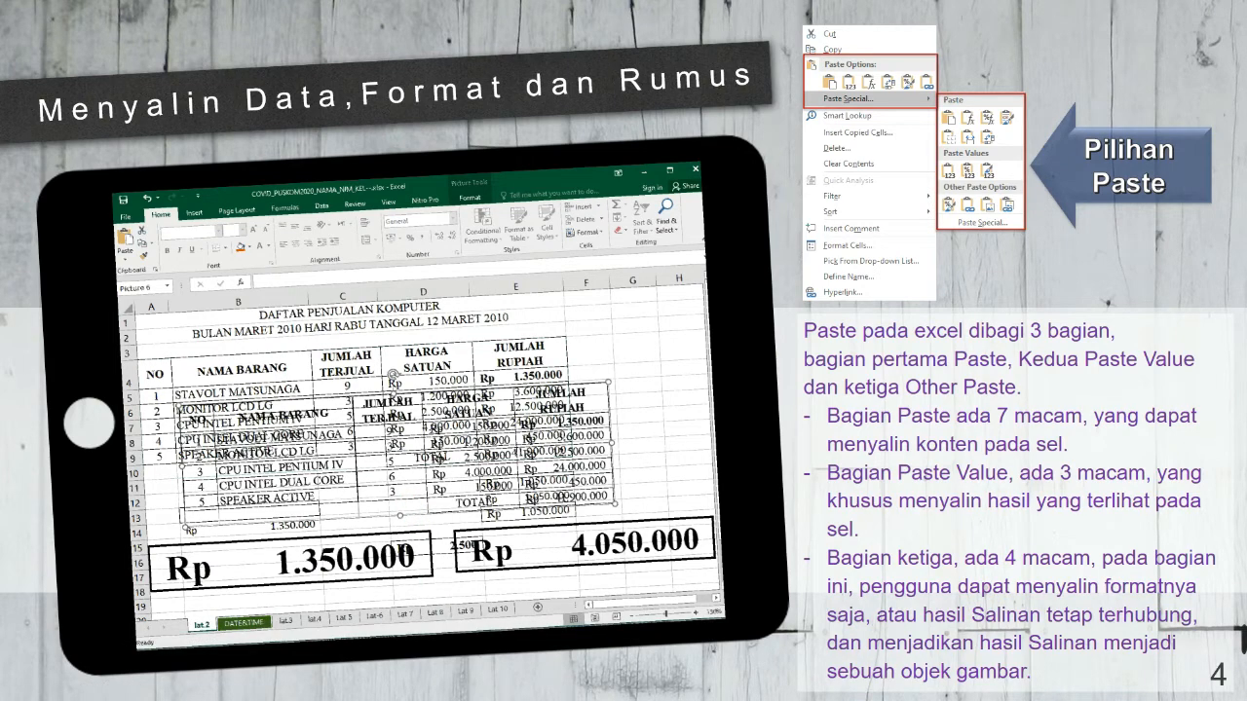
mouse_move(663, 634)
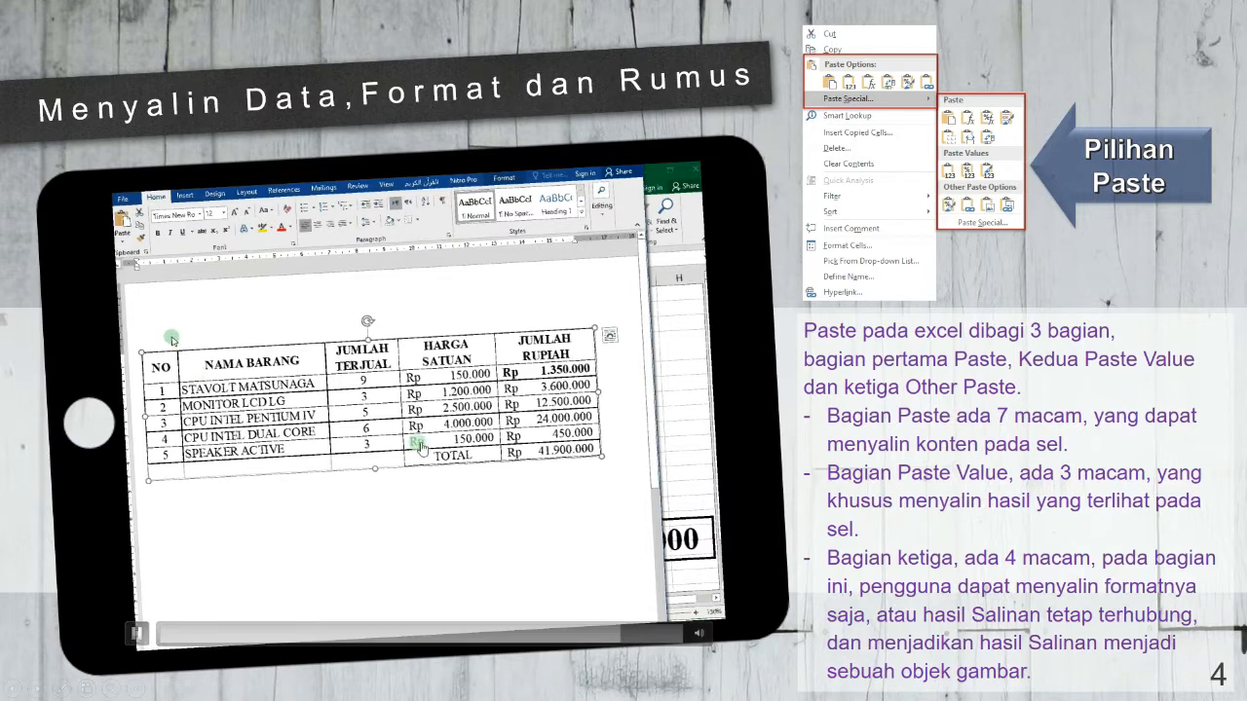
left_click(651, 633)
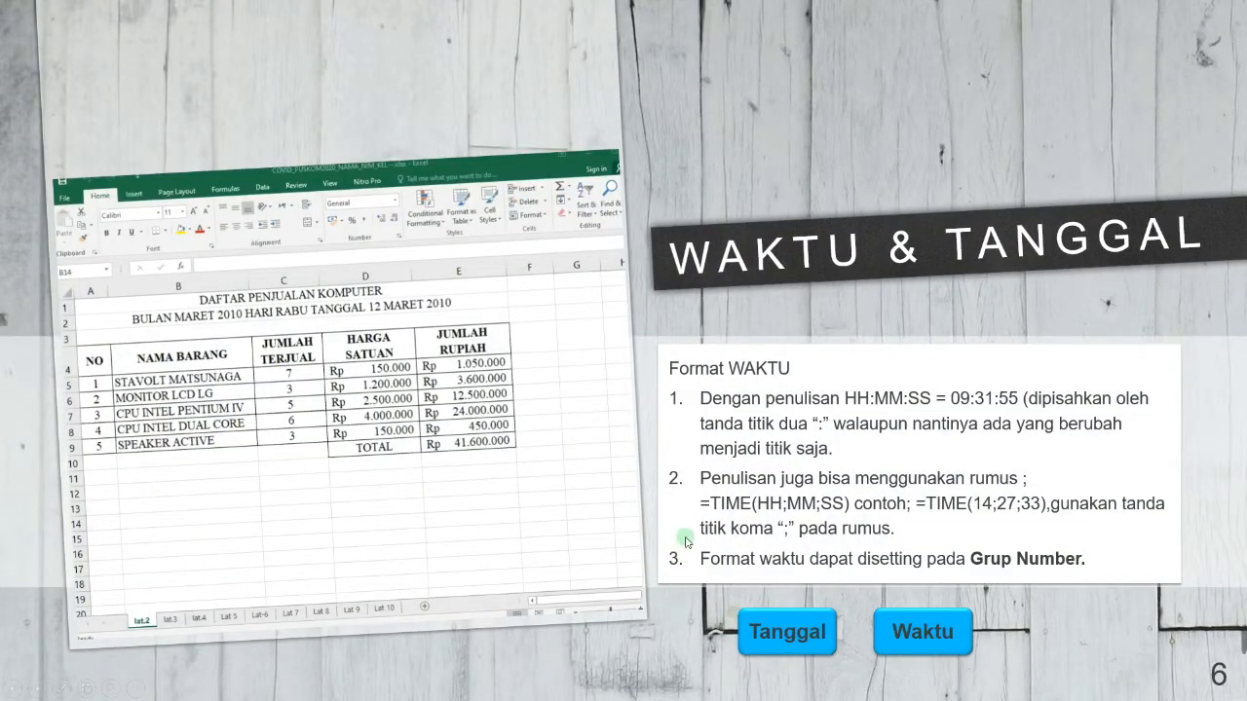
left_click(824, 652)
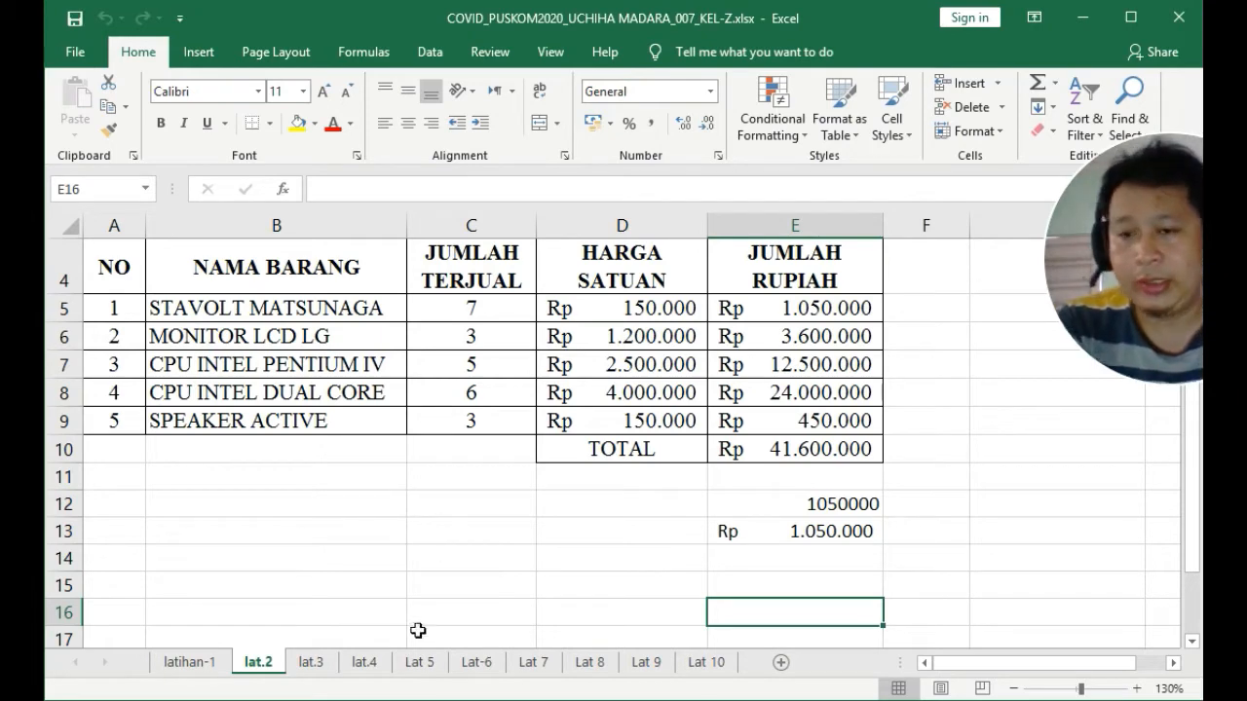
- Add a new sheet after lat.2 and rename it DATE & TIME
left_click(780, 661)
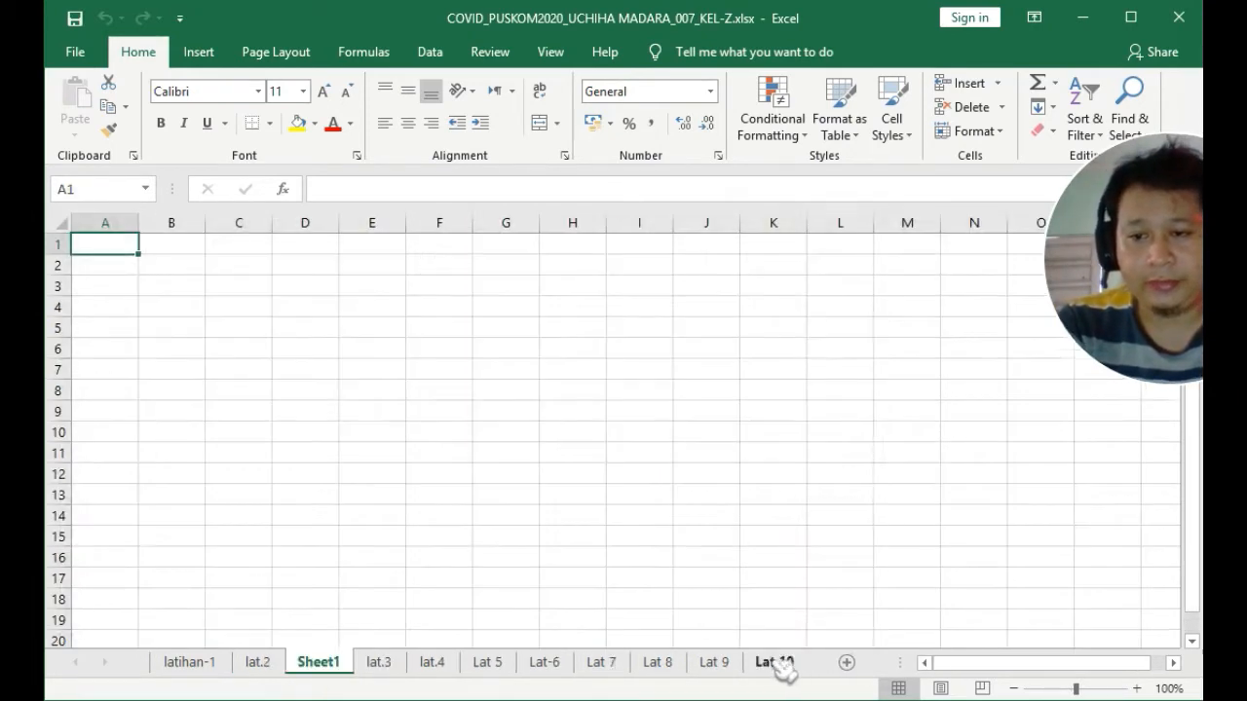
double_click(322, 665)
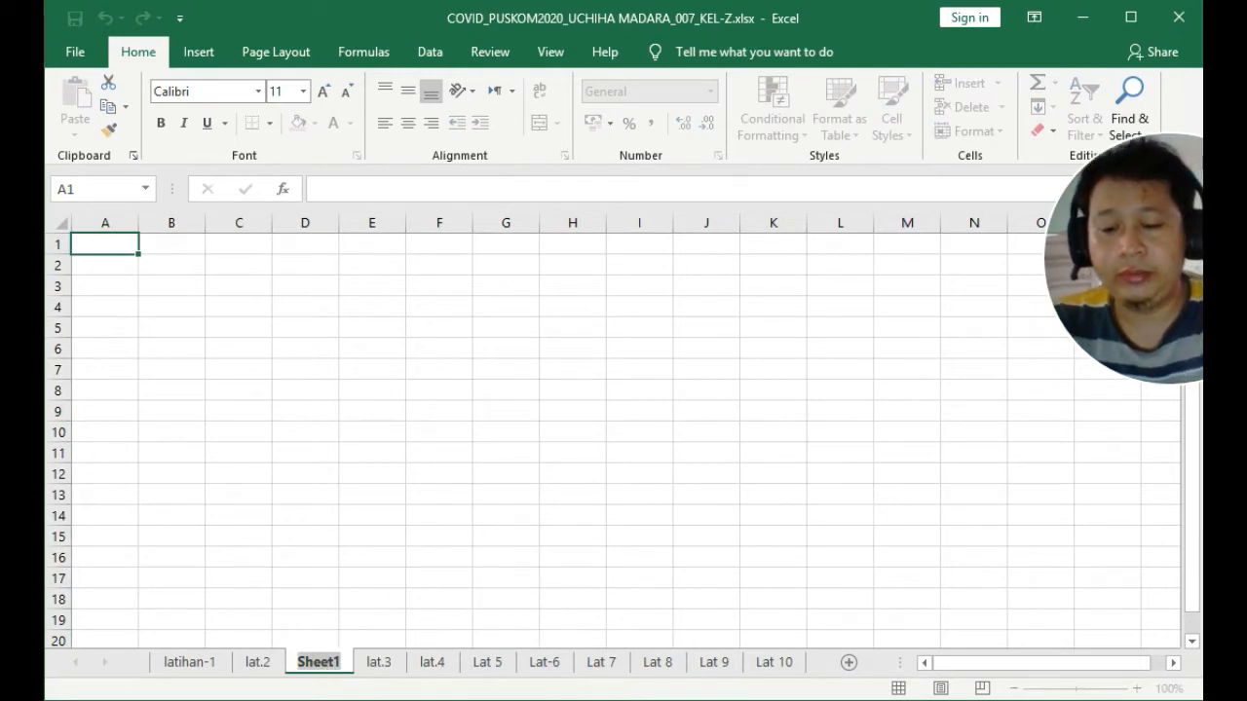
type("DATE &")
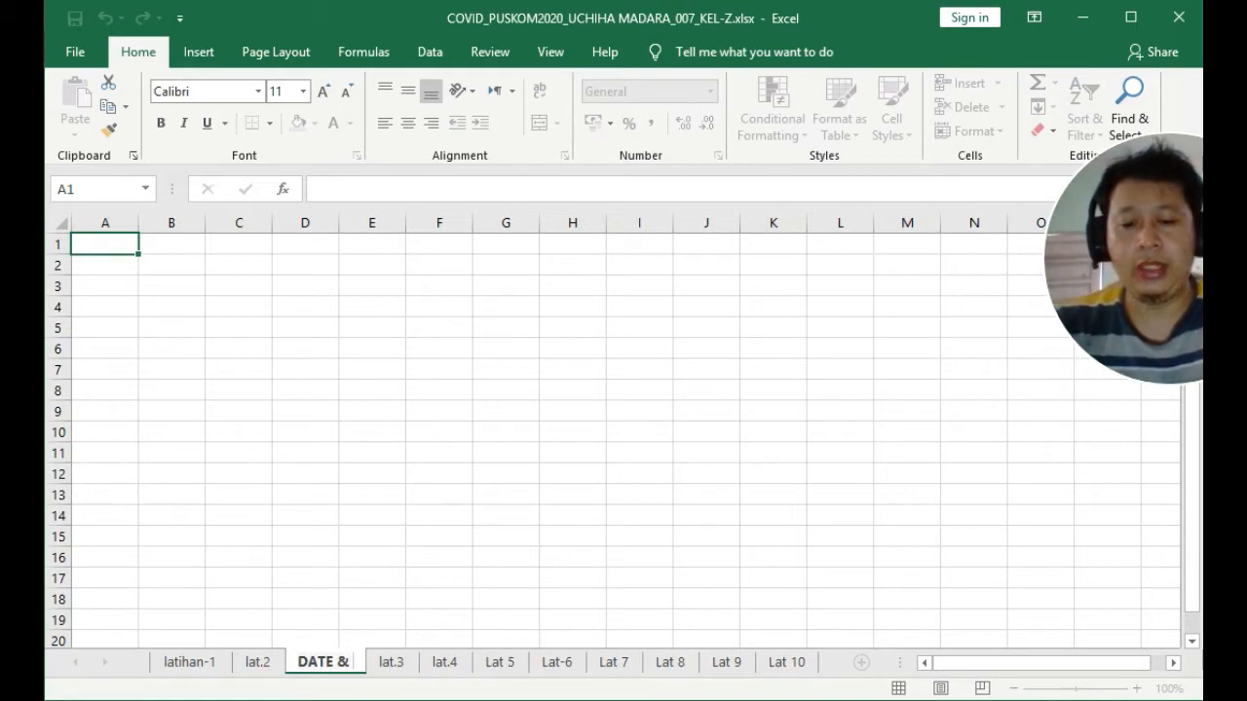
type(" TI,E")
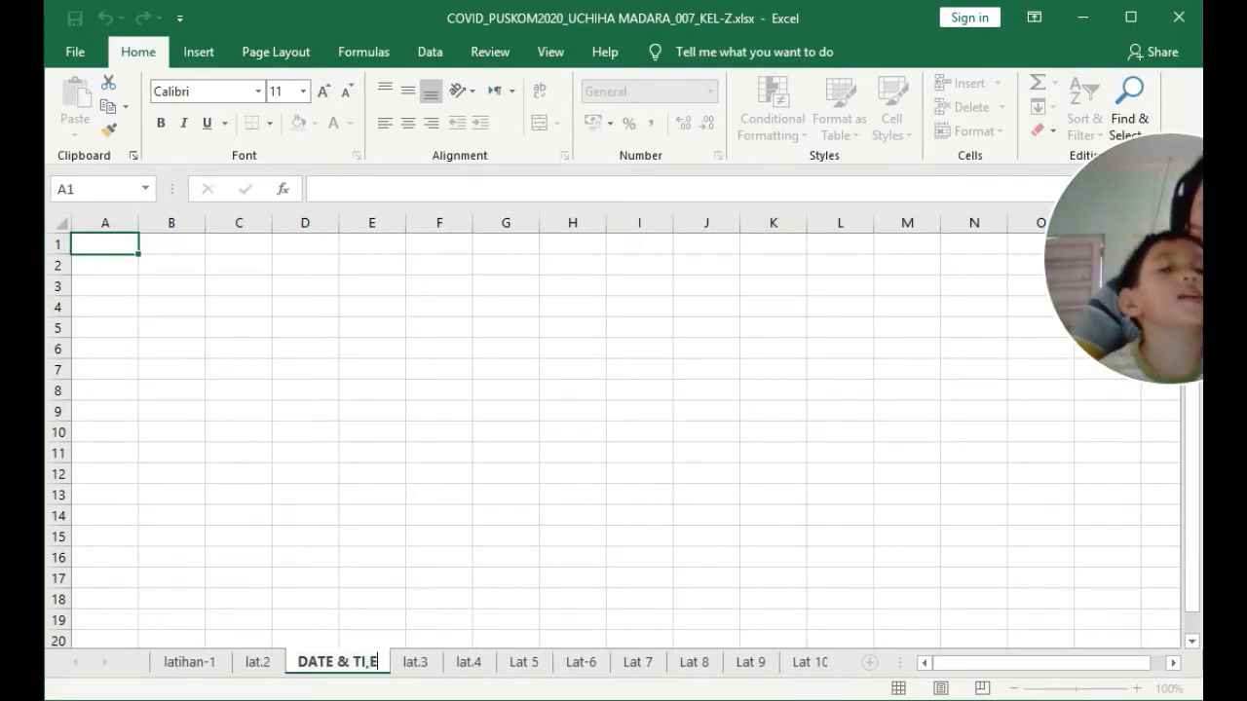
key("BackSpace")
key("BackSpace")
type("ME")
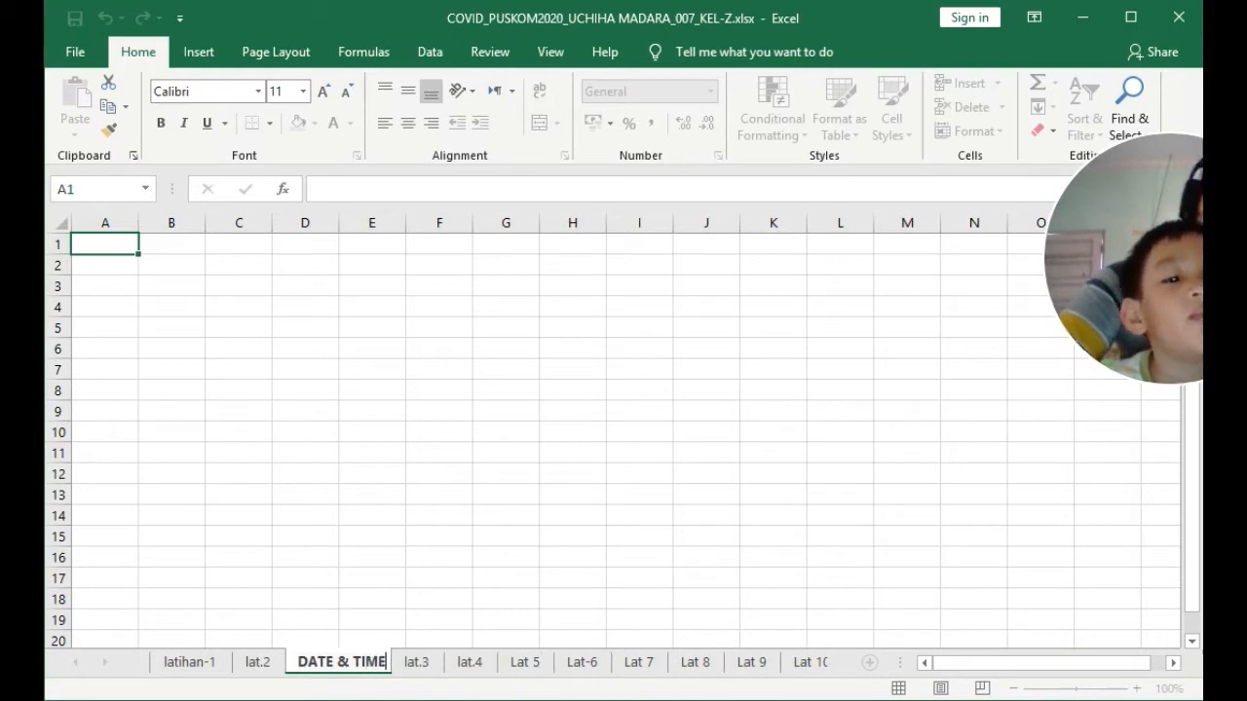
key("Return")
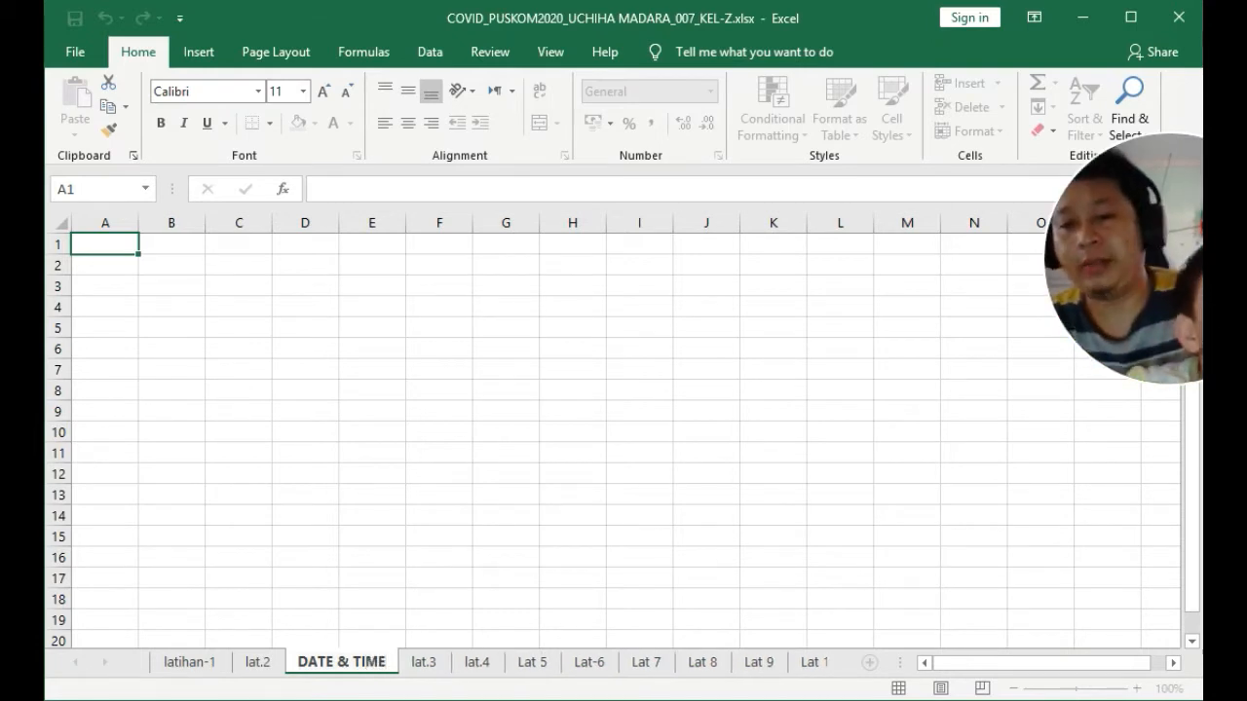
left_click(570, 537)
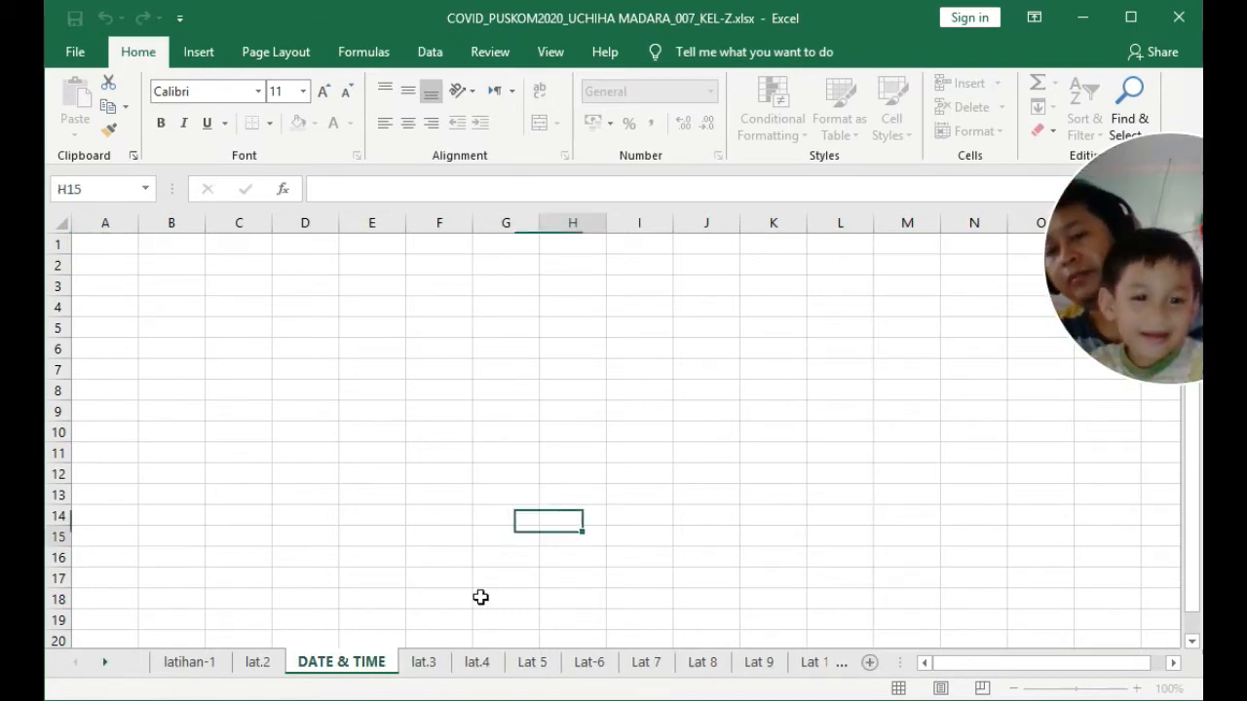
- Set the DATE & TIME sheet's tab color to the gold theme color
right_click(382, 664)
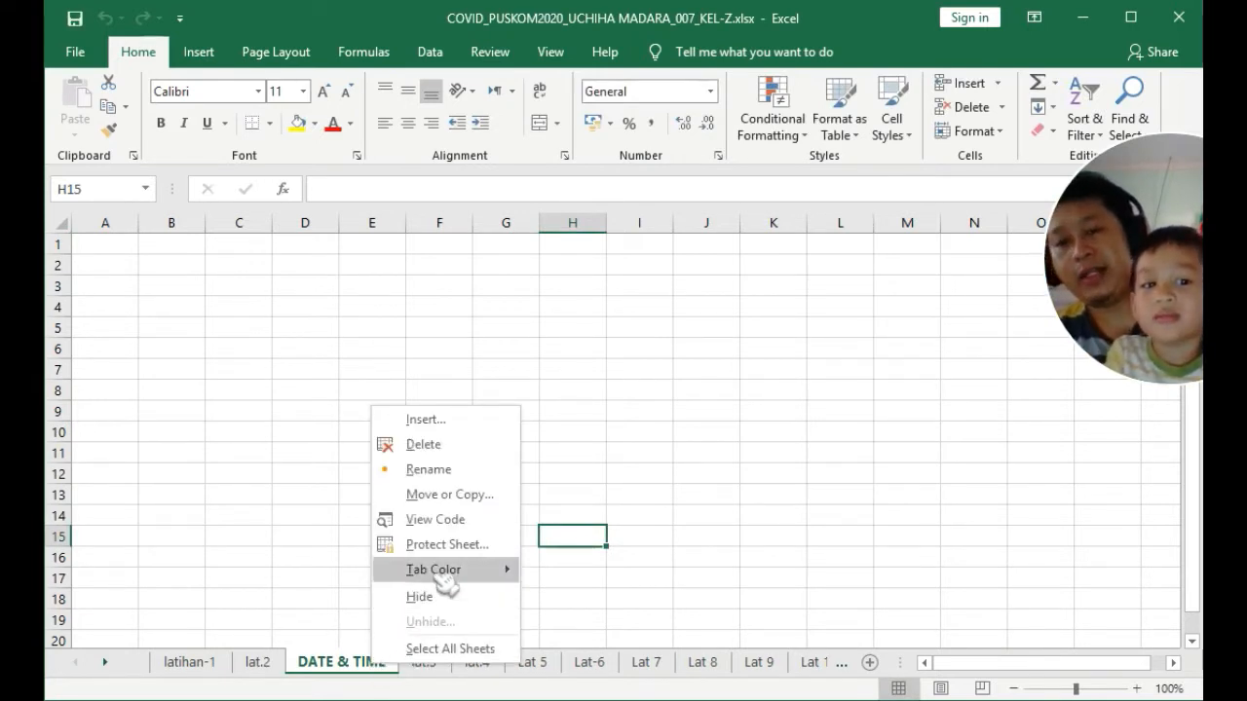
left_click(492, 575)
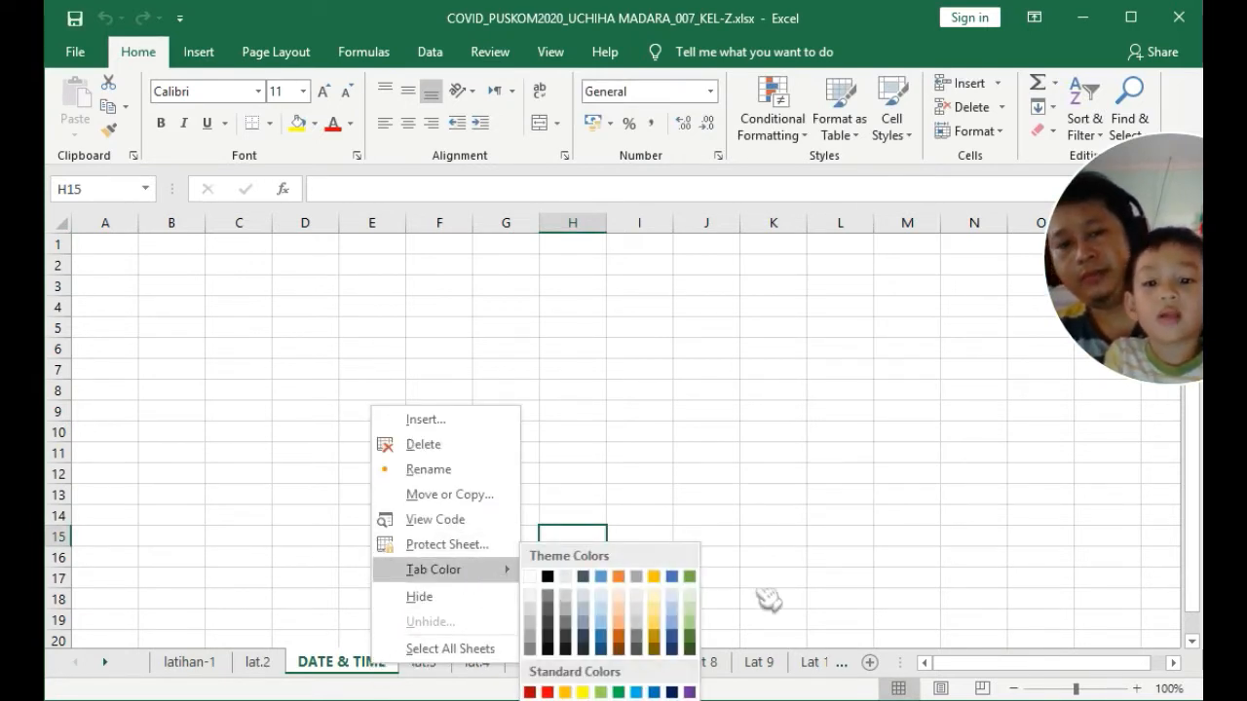
left_click(662, 577)
- Enter the heading TANGGAL in cell A1 of the DATE & TIME sheet
left_click(125, 247)
type("TANGGAL")
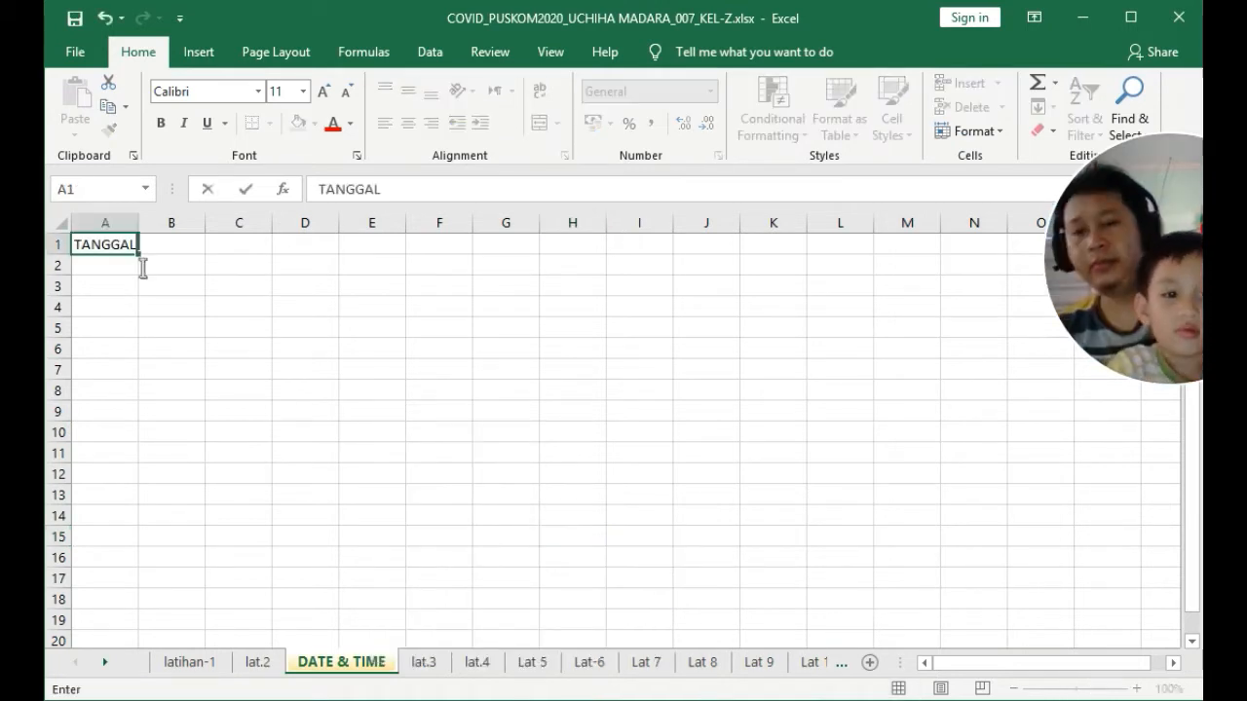
key("ctrl+Return")
key("Return")
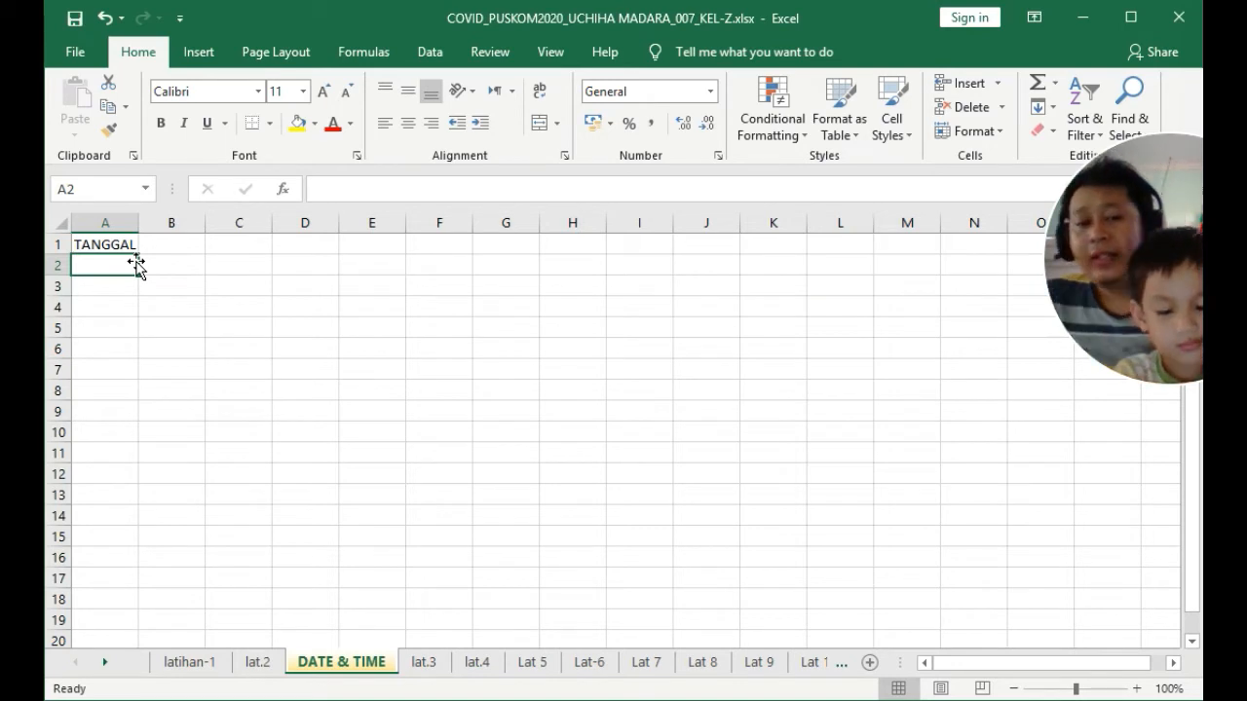
- Enter the date 22/08/2020 in cell A2 below the TANGGAL heading
type("22/")
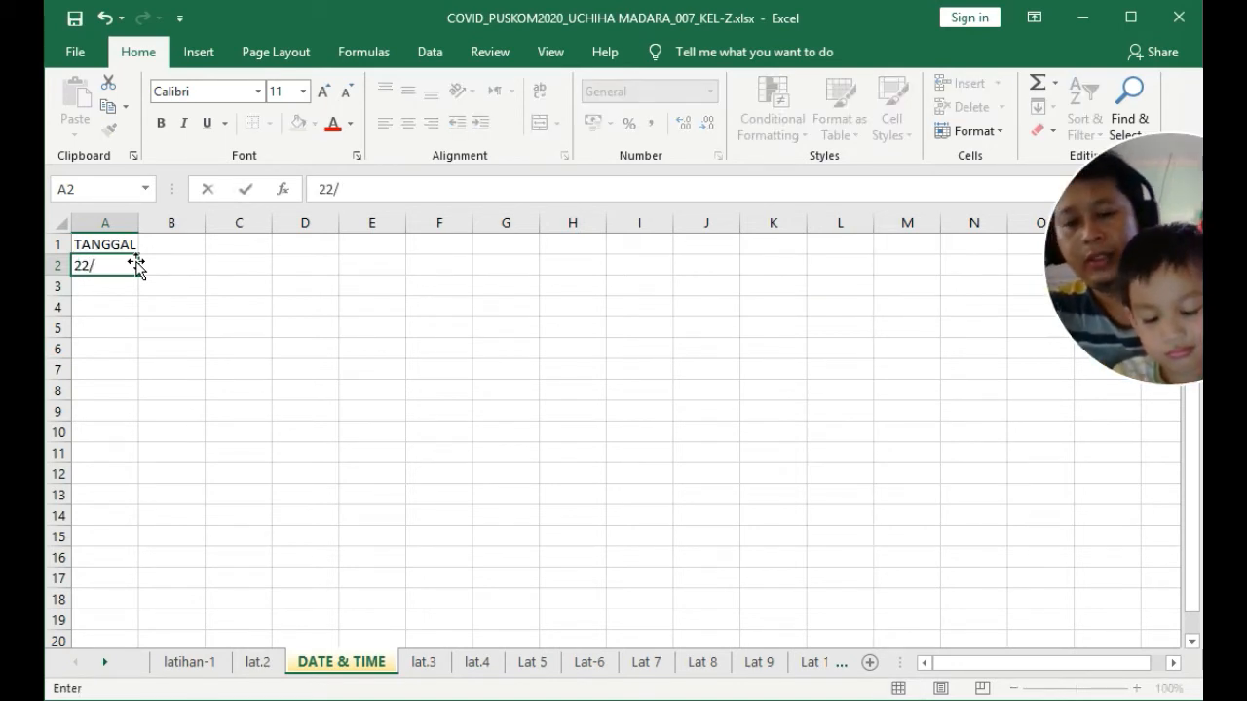
type("05")
key("BackSpace")
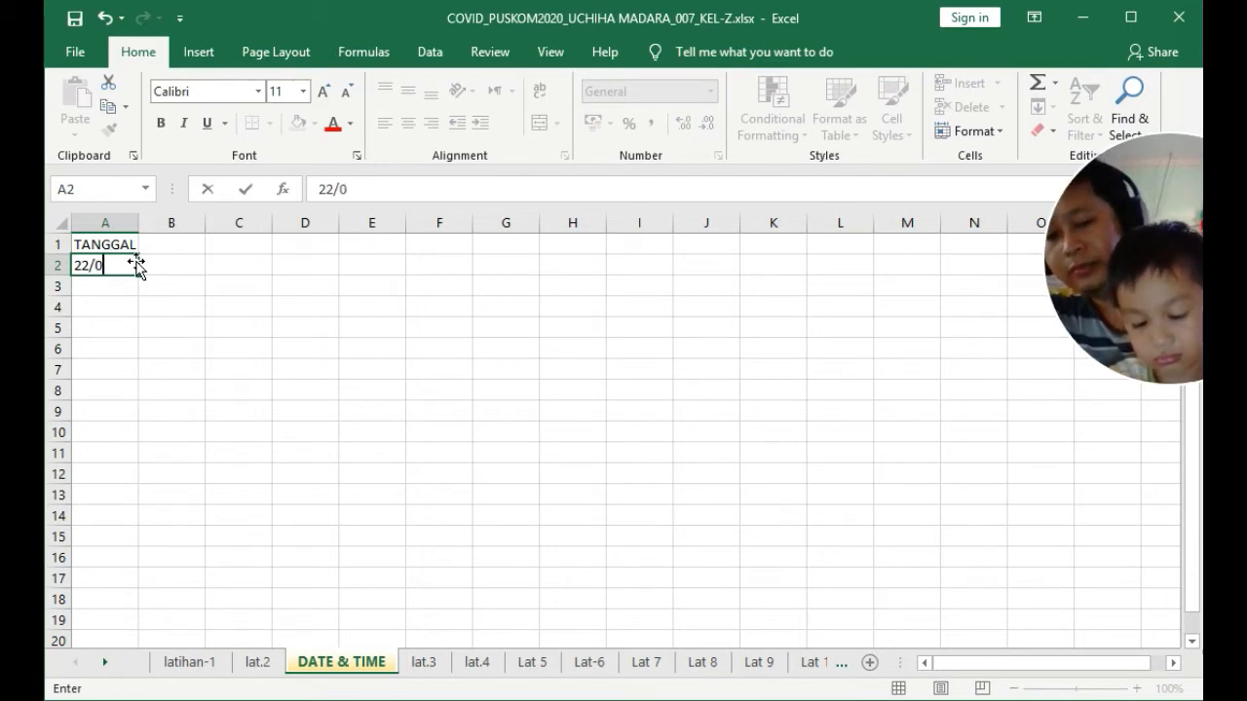
type("8/2")
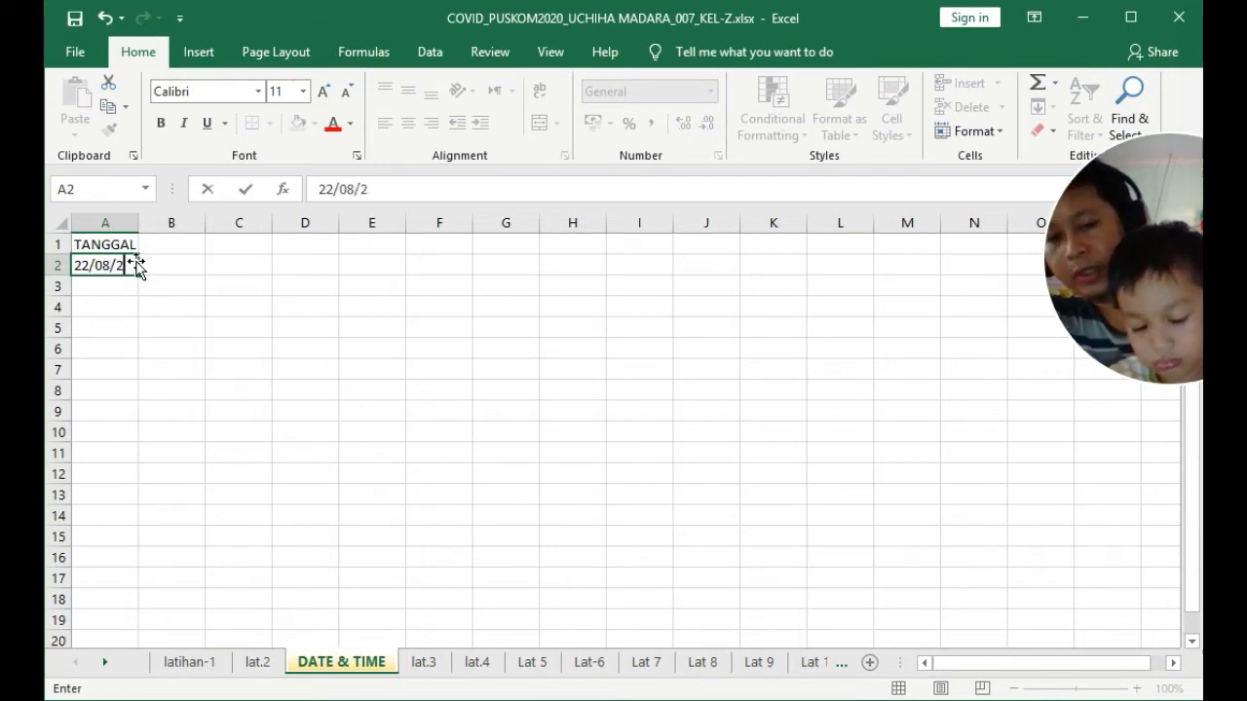
type("020")
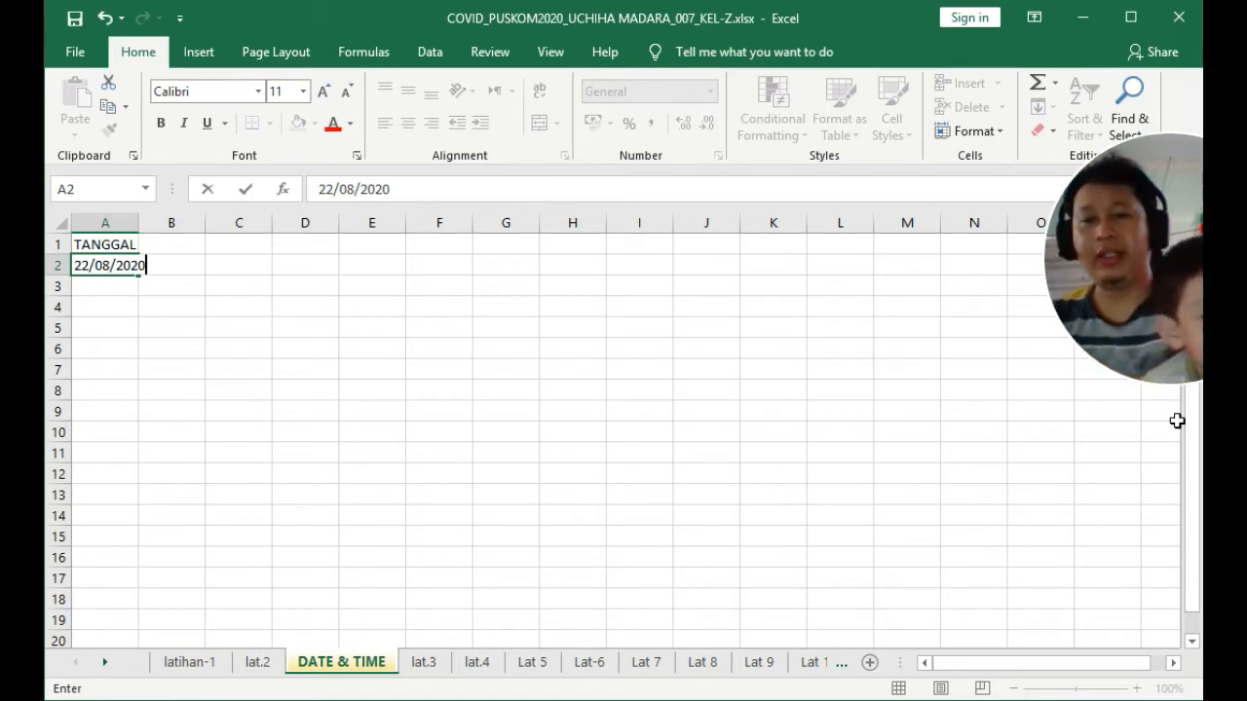
key("Return")
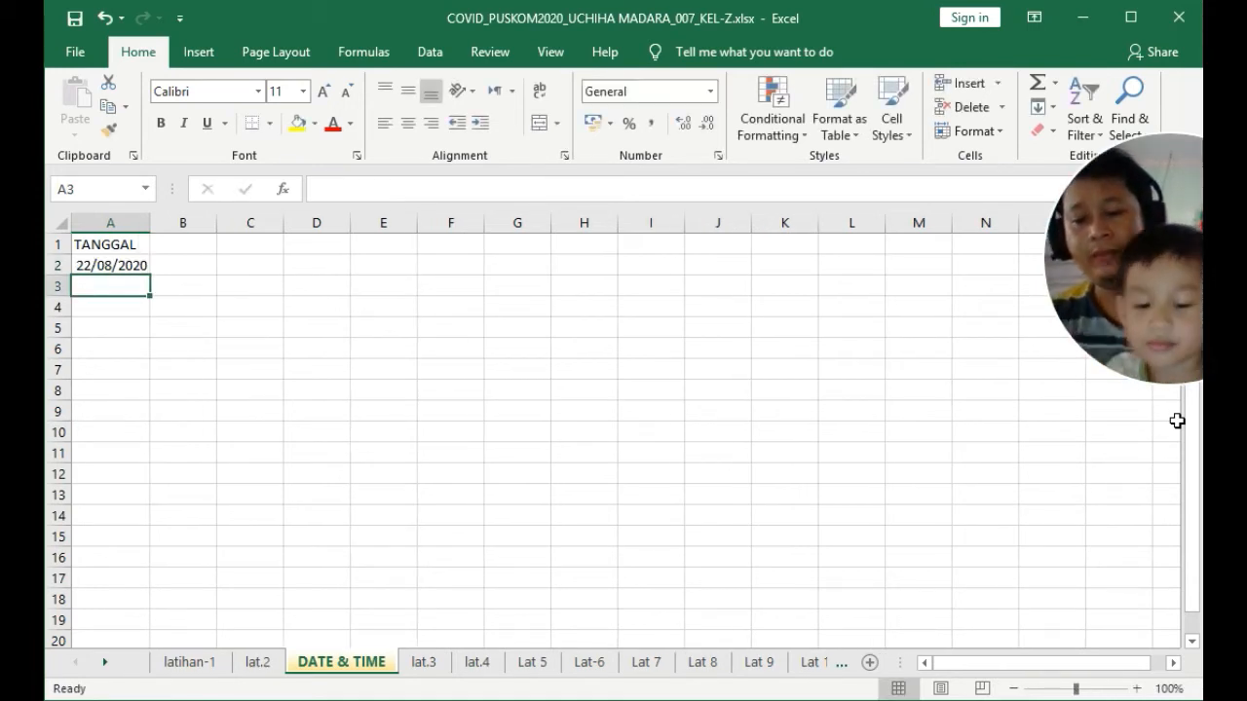
- Enter the date pattern dd/mm/yyyy as text in cell A3, below the 22/08/2020 date
type("0")
key("BackSpace")
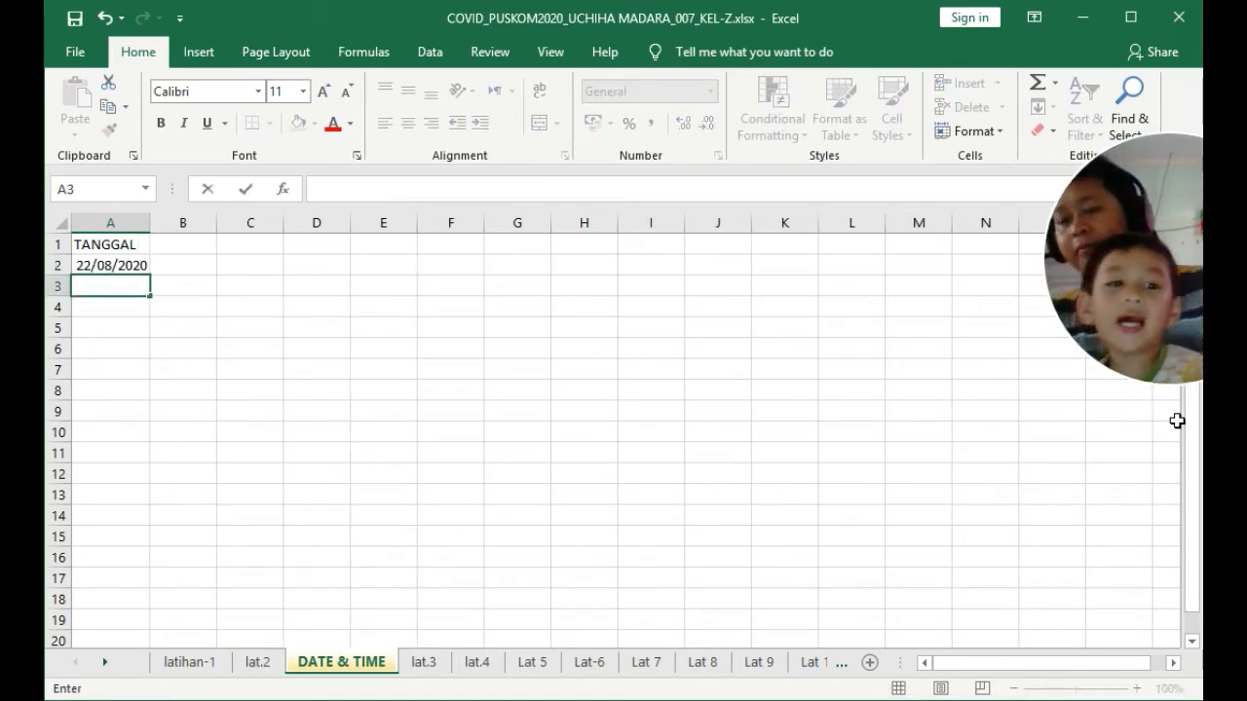
type("dd")
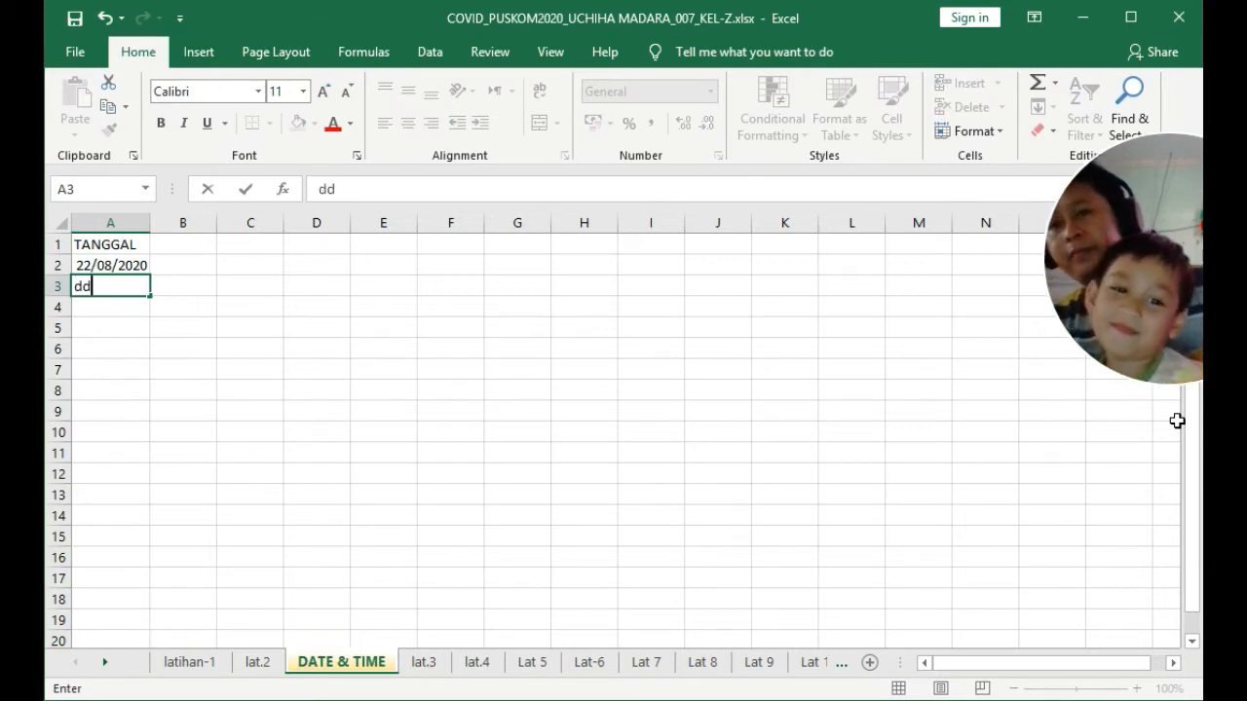
type("/")
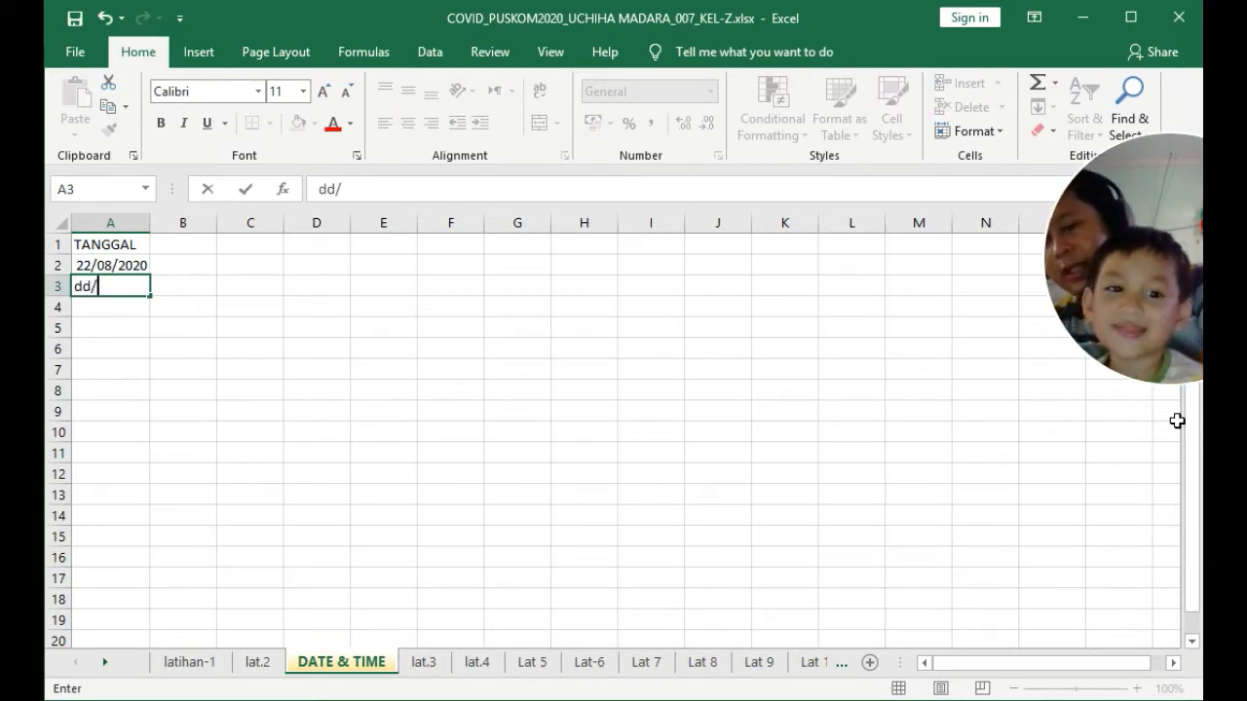
type("m")
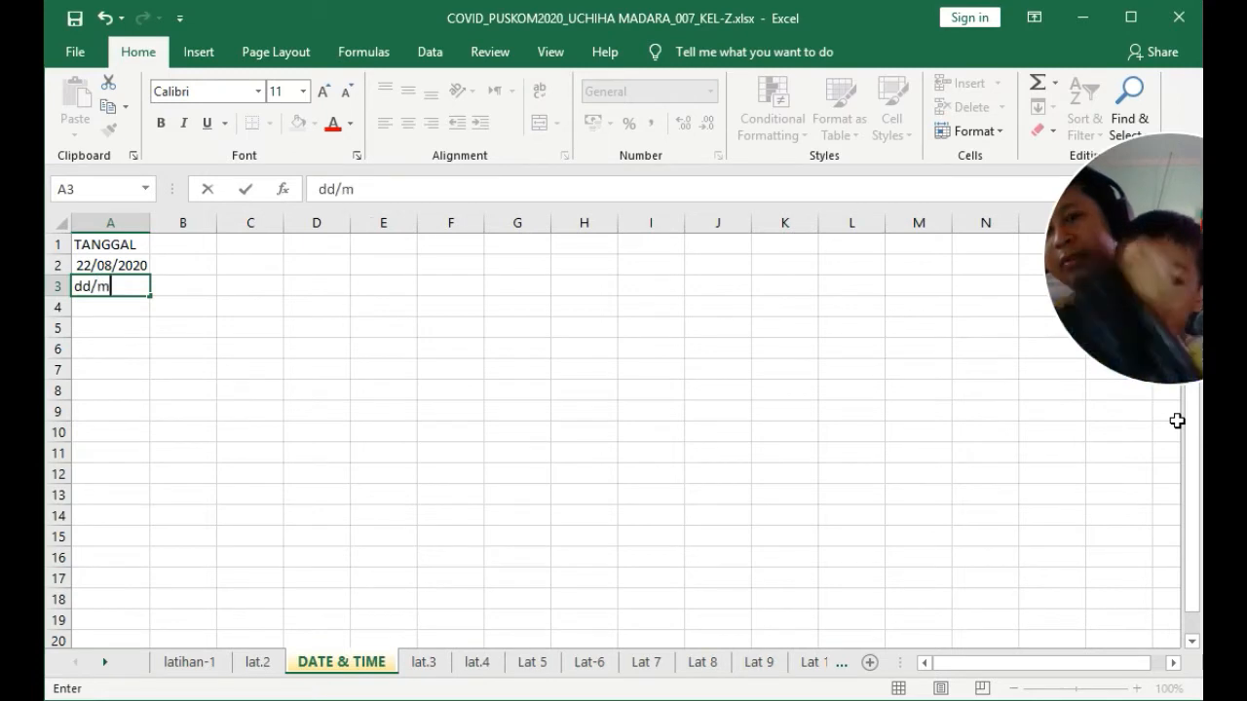
type("m/")
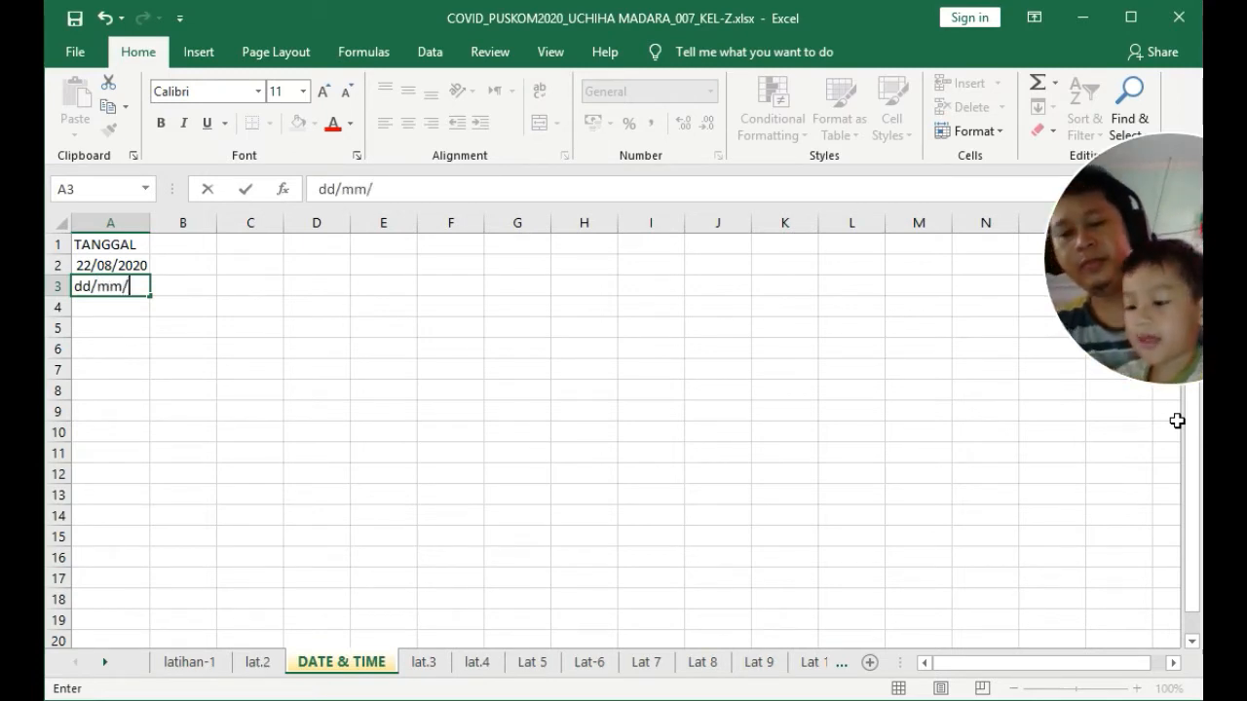
type("yyyy")
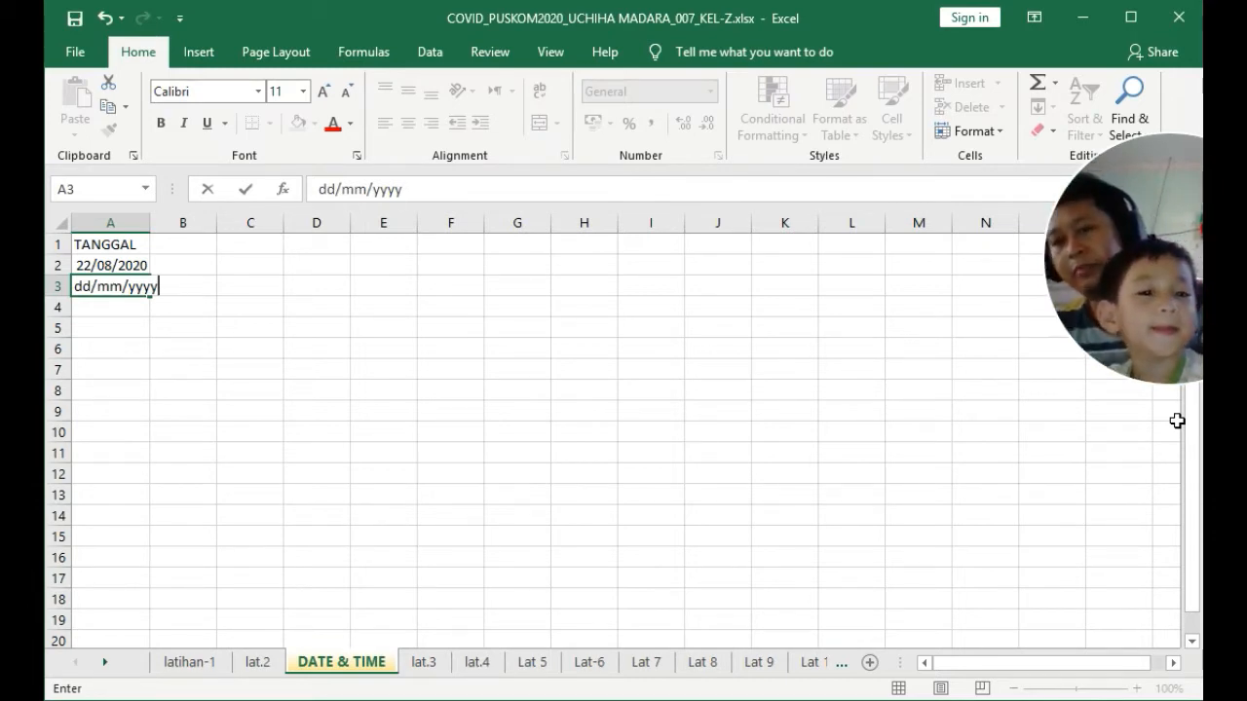
key("Return")
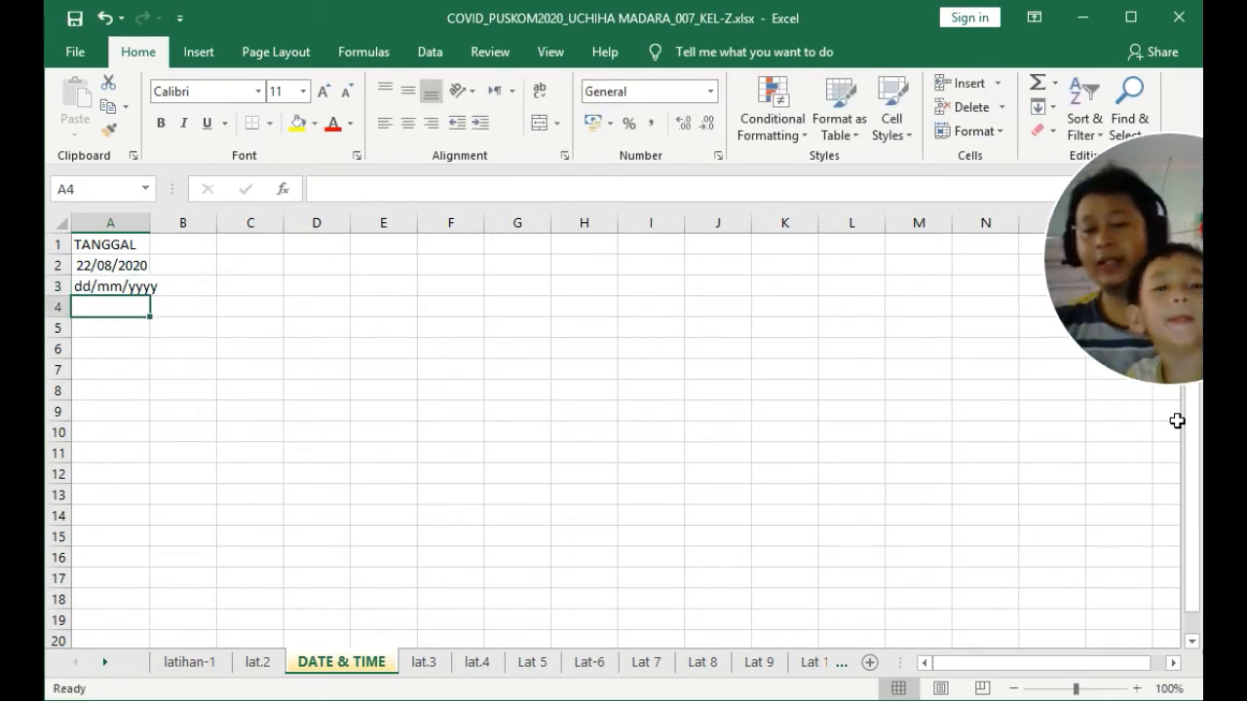
- Enter the date 31/10/2015 in cell A5, leaving row 4 empty
key("Down")
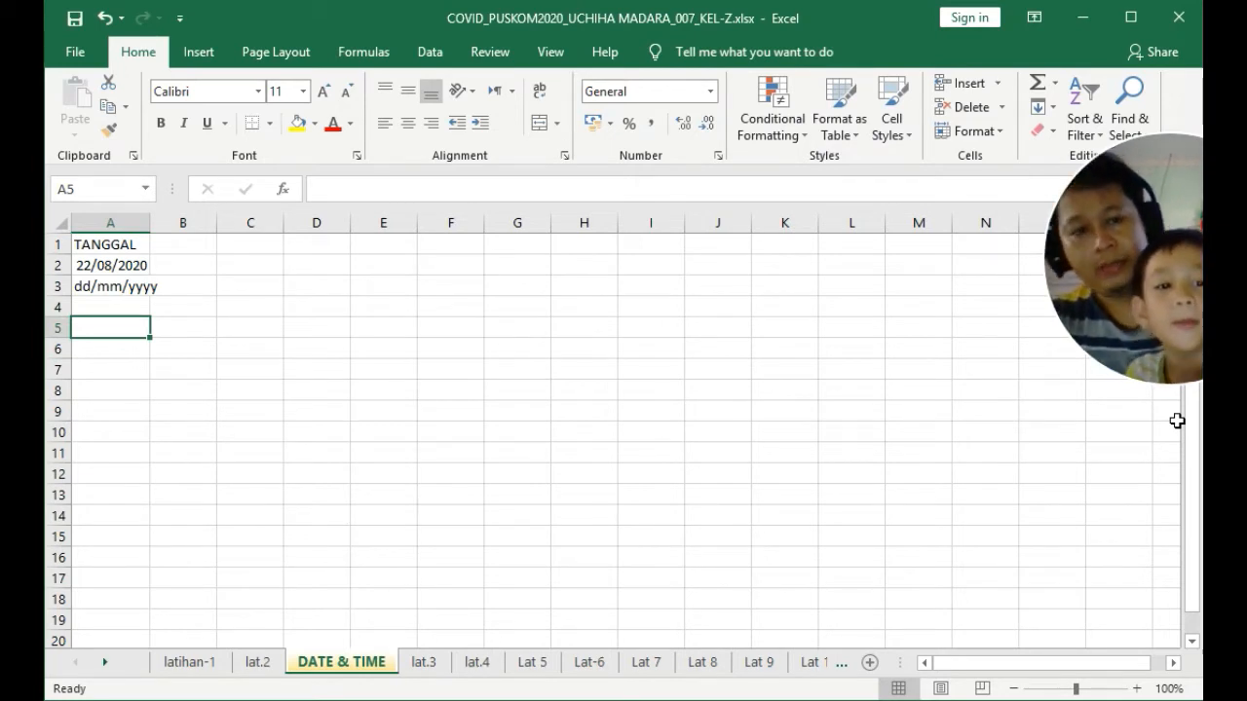
type("31/")
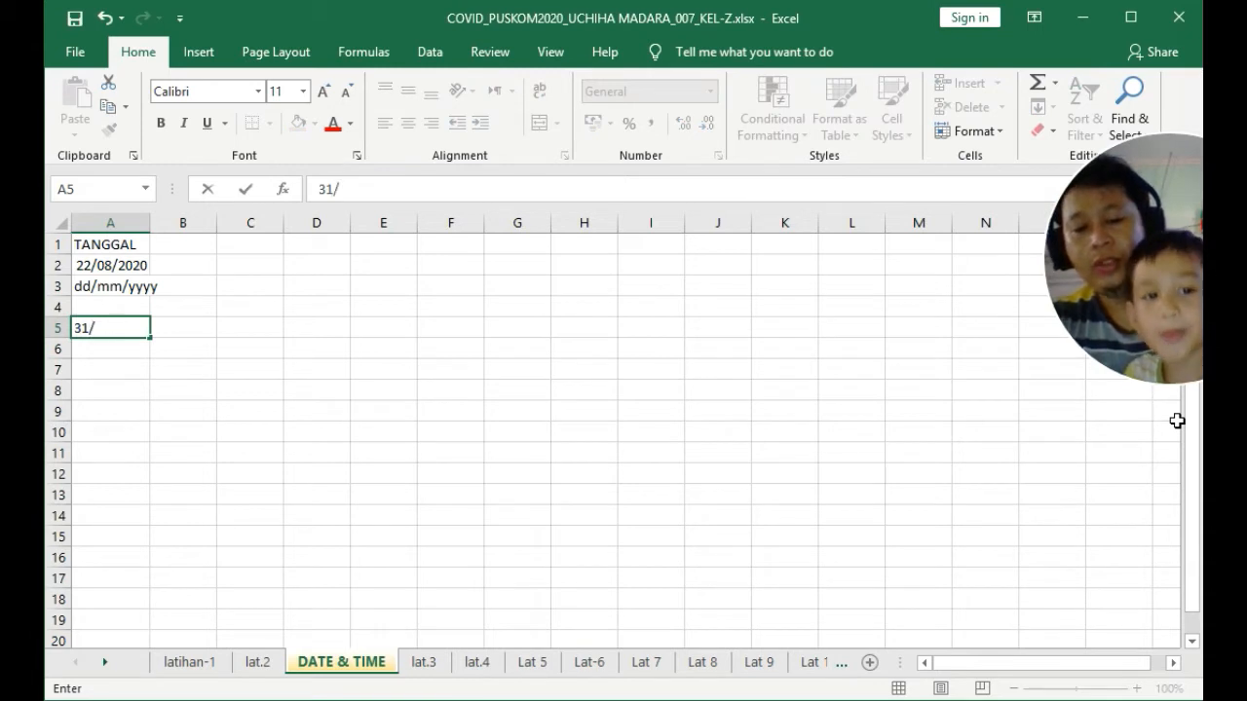
type("10")
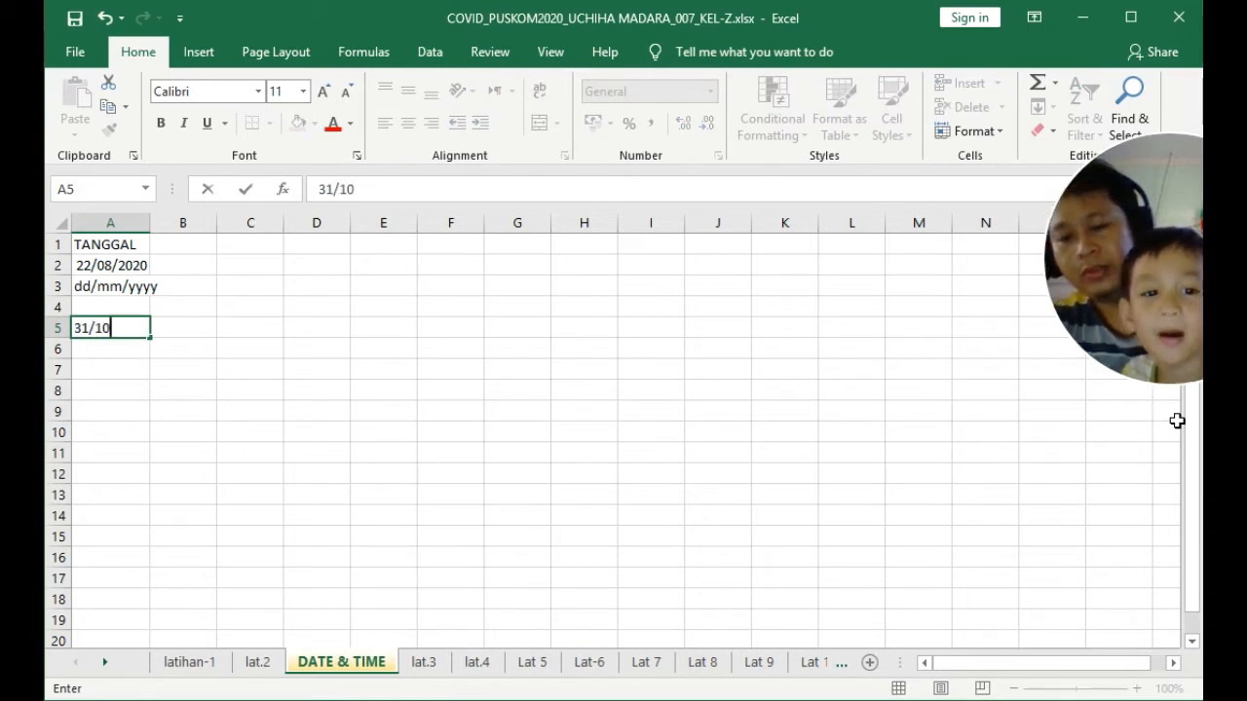
type("/2015")
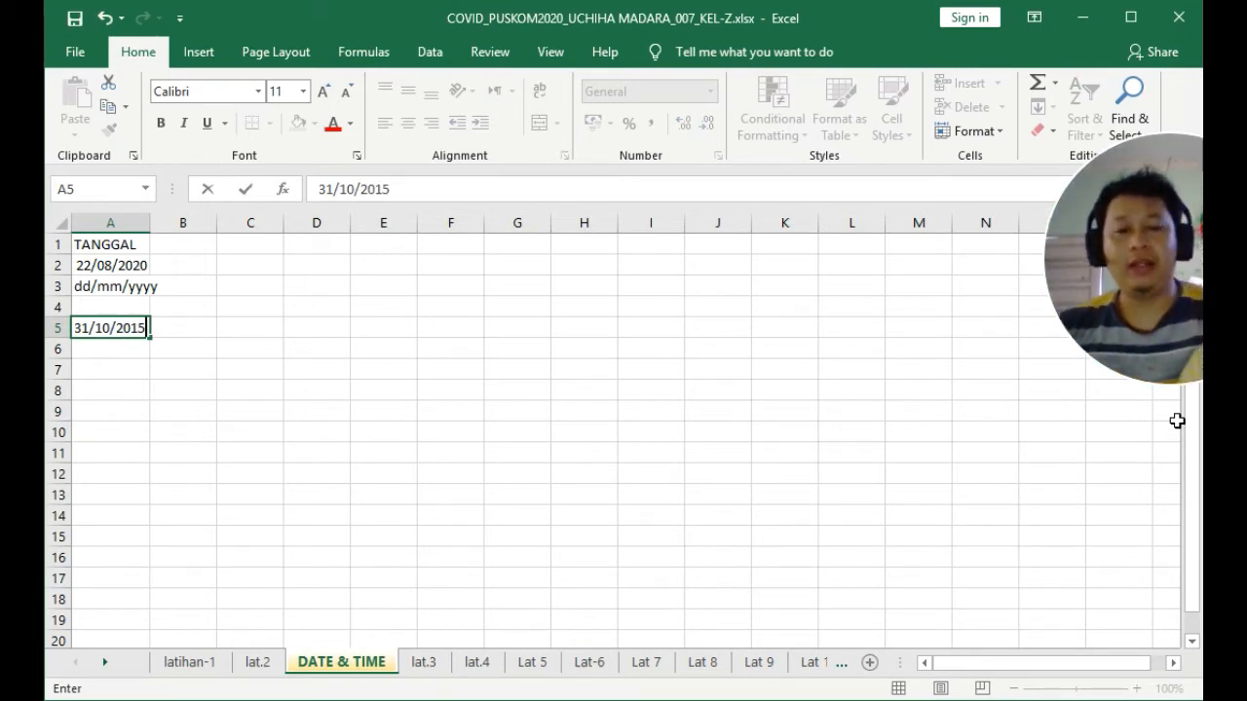
key("Return")
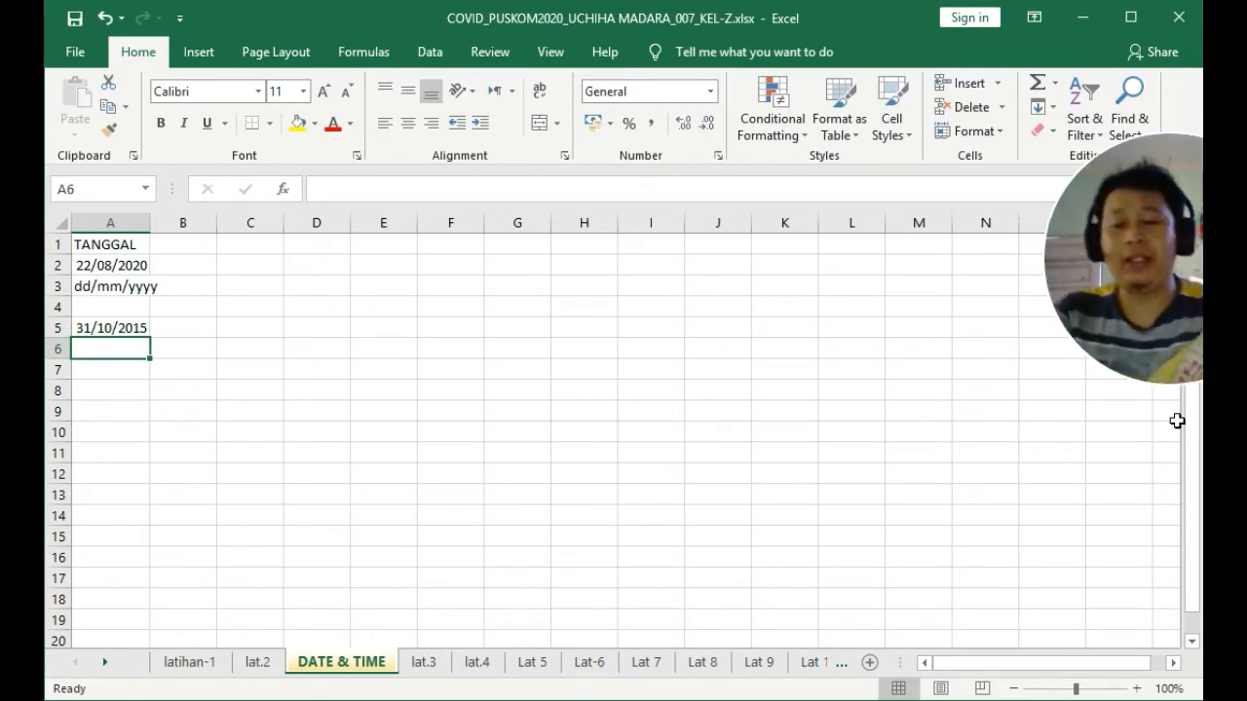
- Enter the same date in written form, 31 Oktober 2015, in cell A6
type("31")
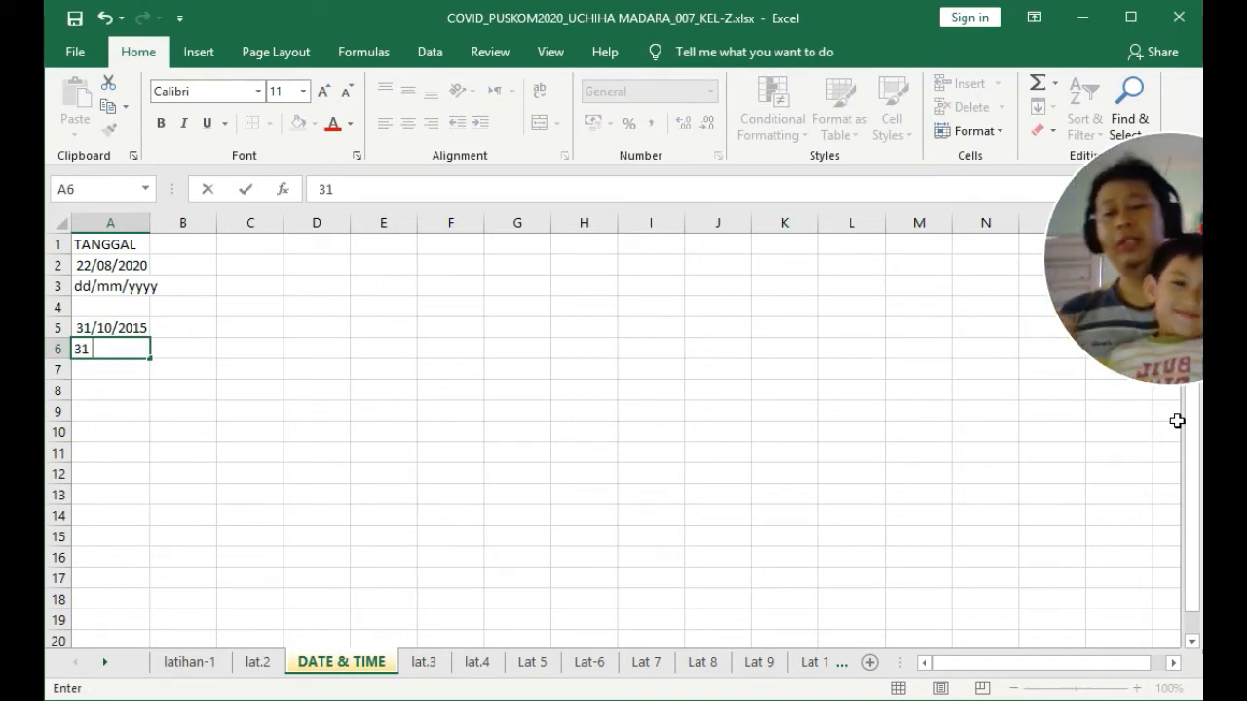
type("Oktober")
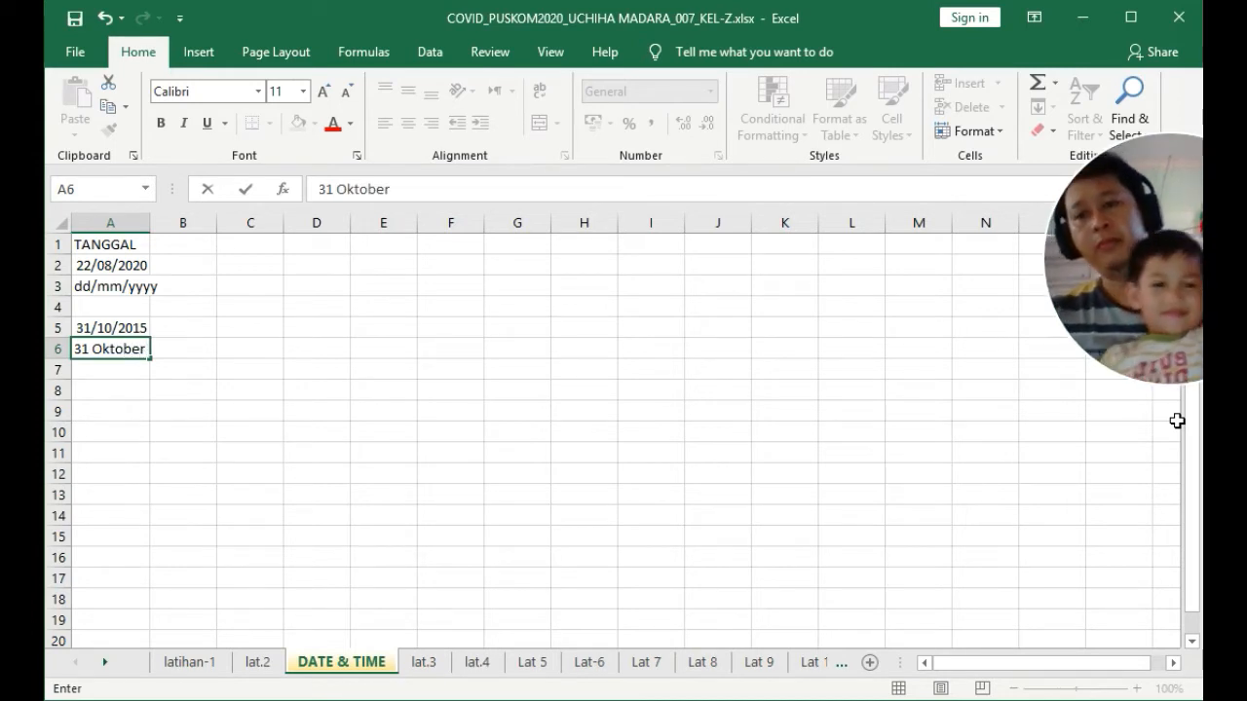
type(" 20")
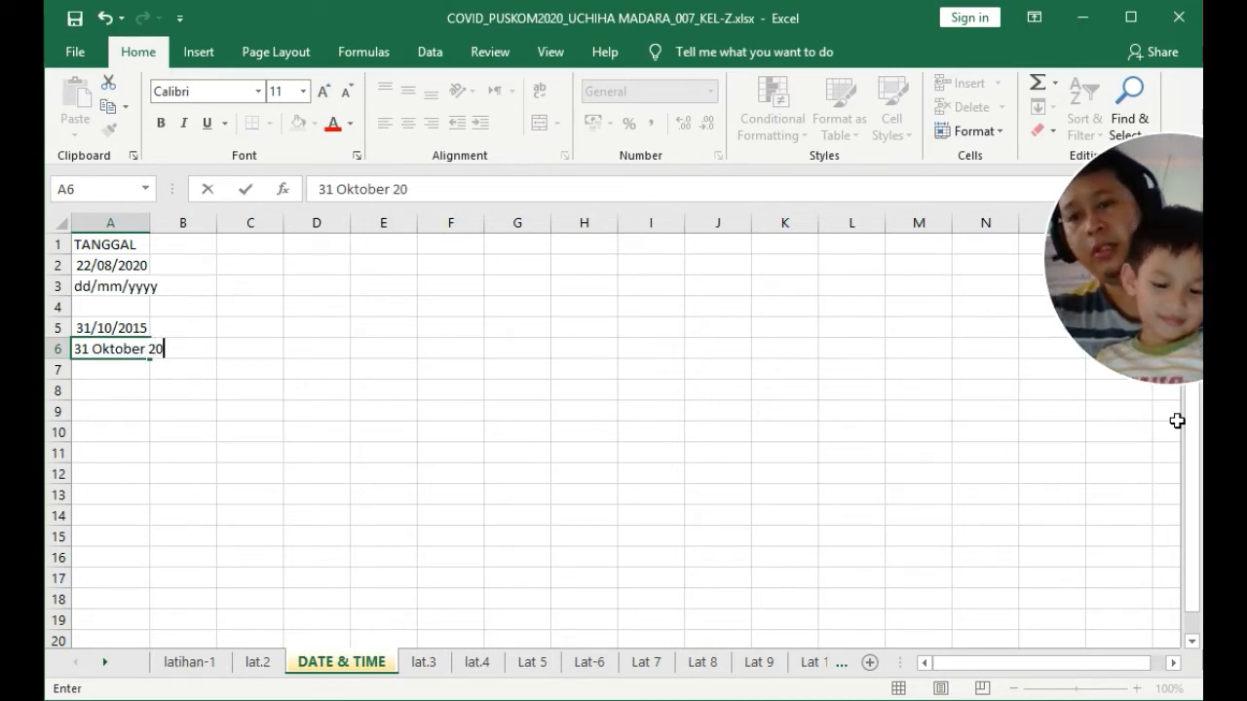
type("15")
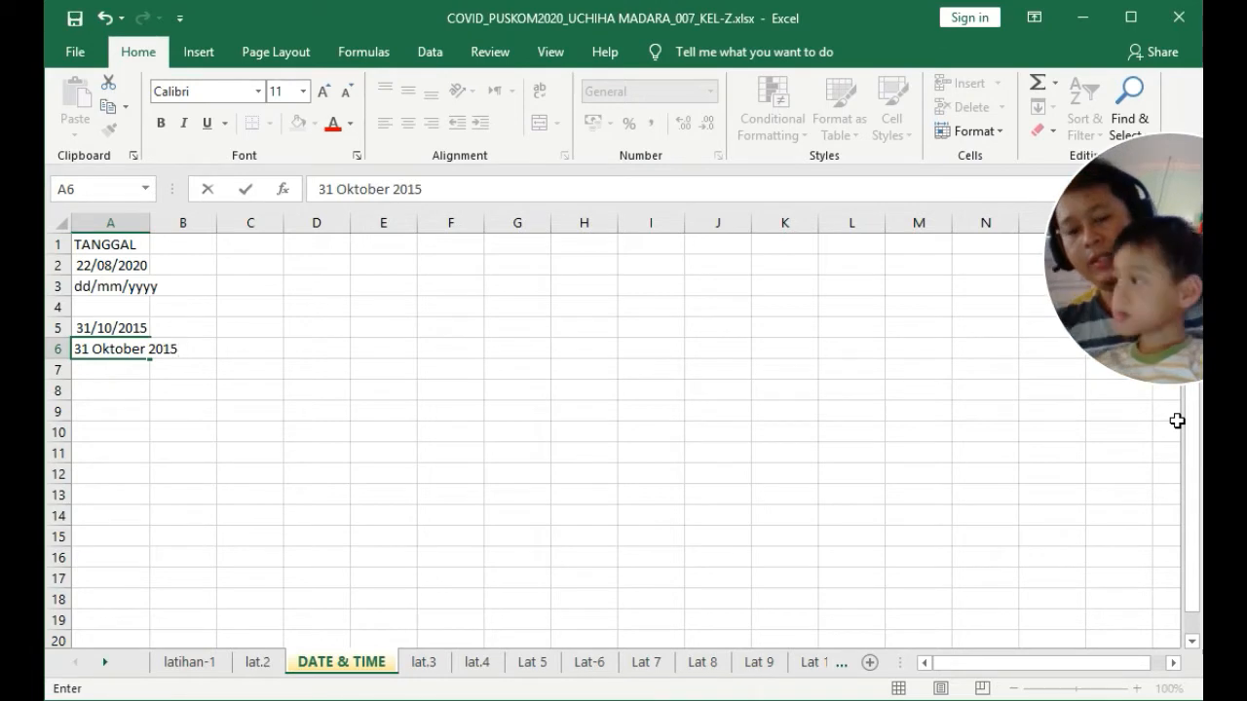
key("Return")
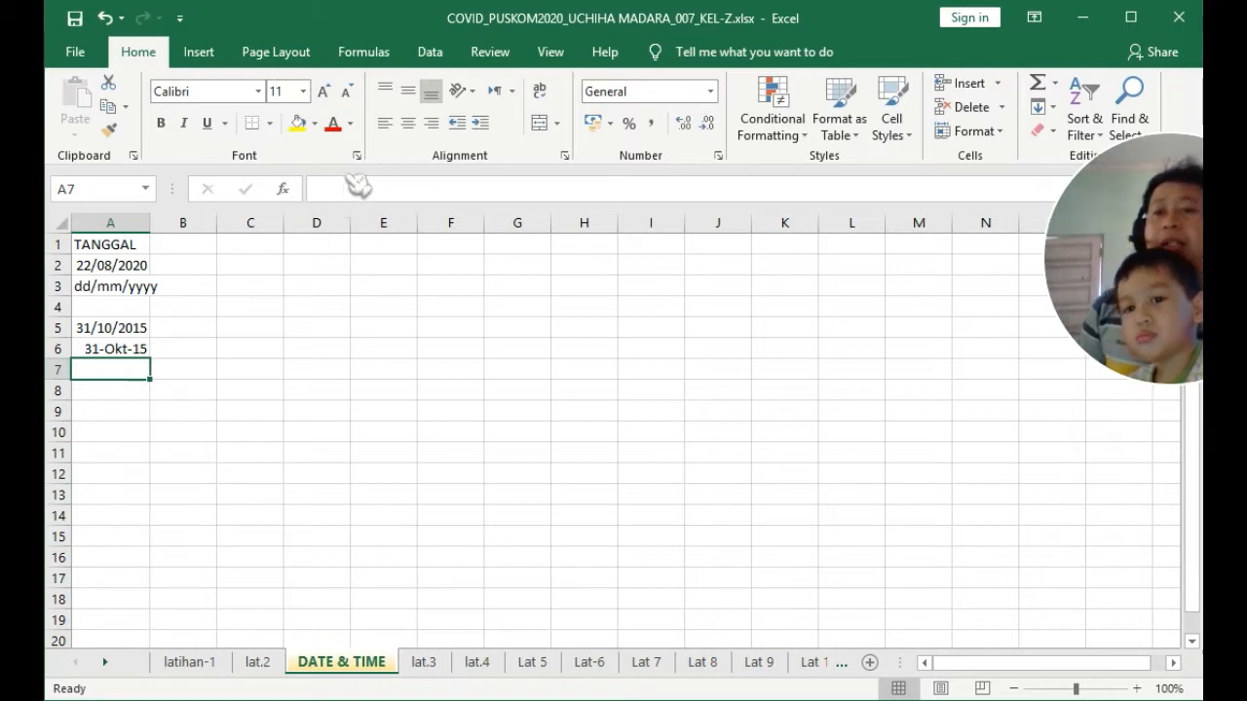
- Apply the Long Date format to the date in cell A5 and copy that cell to A9
left_click(128, 329)
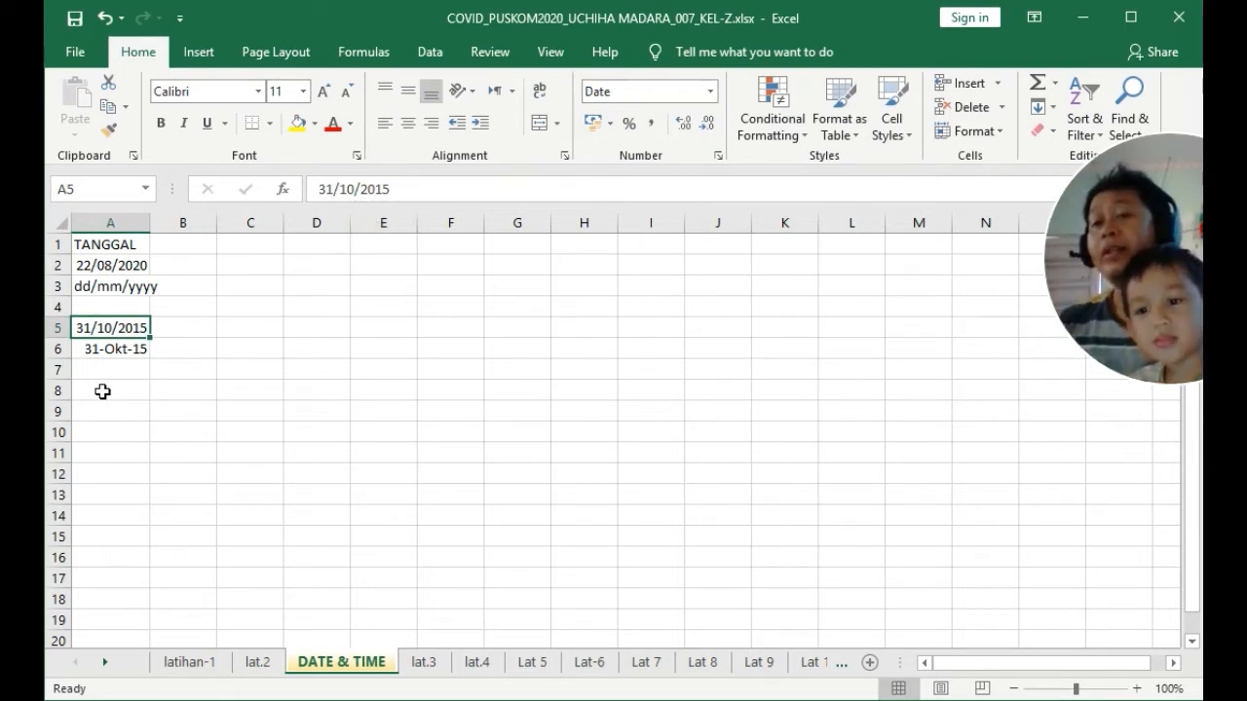
left_click(112, 353)
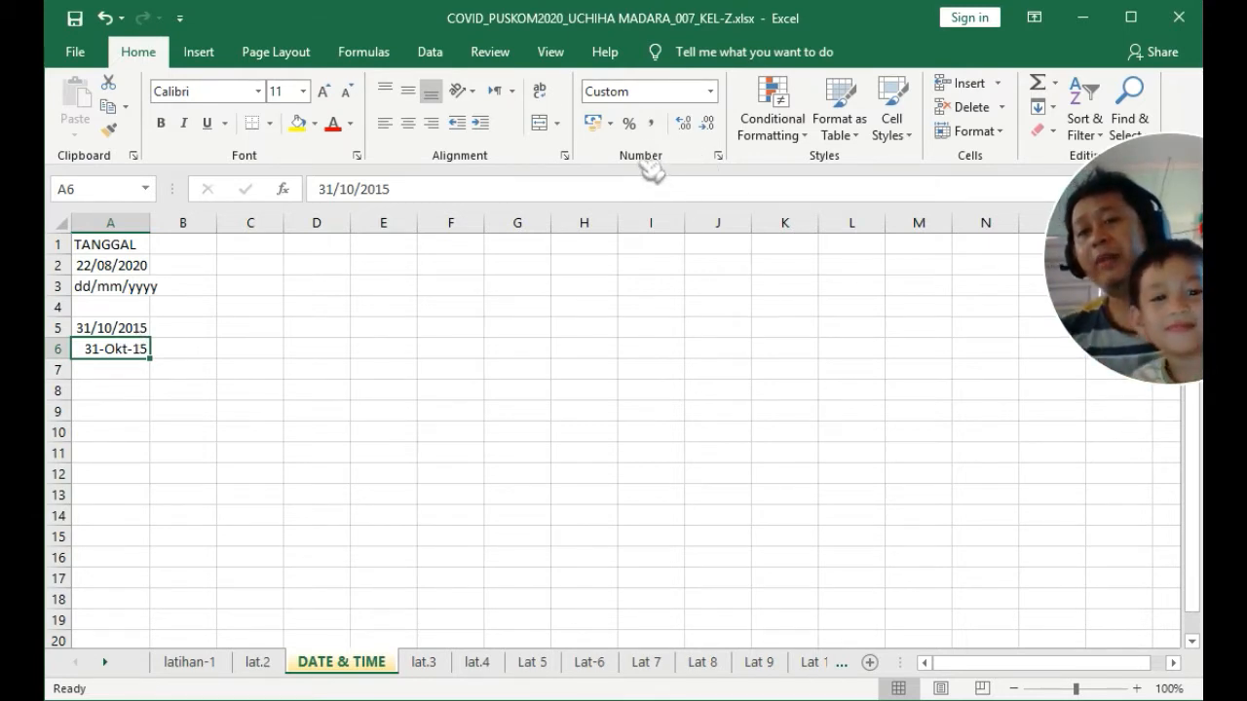
left_click(146, 330)
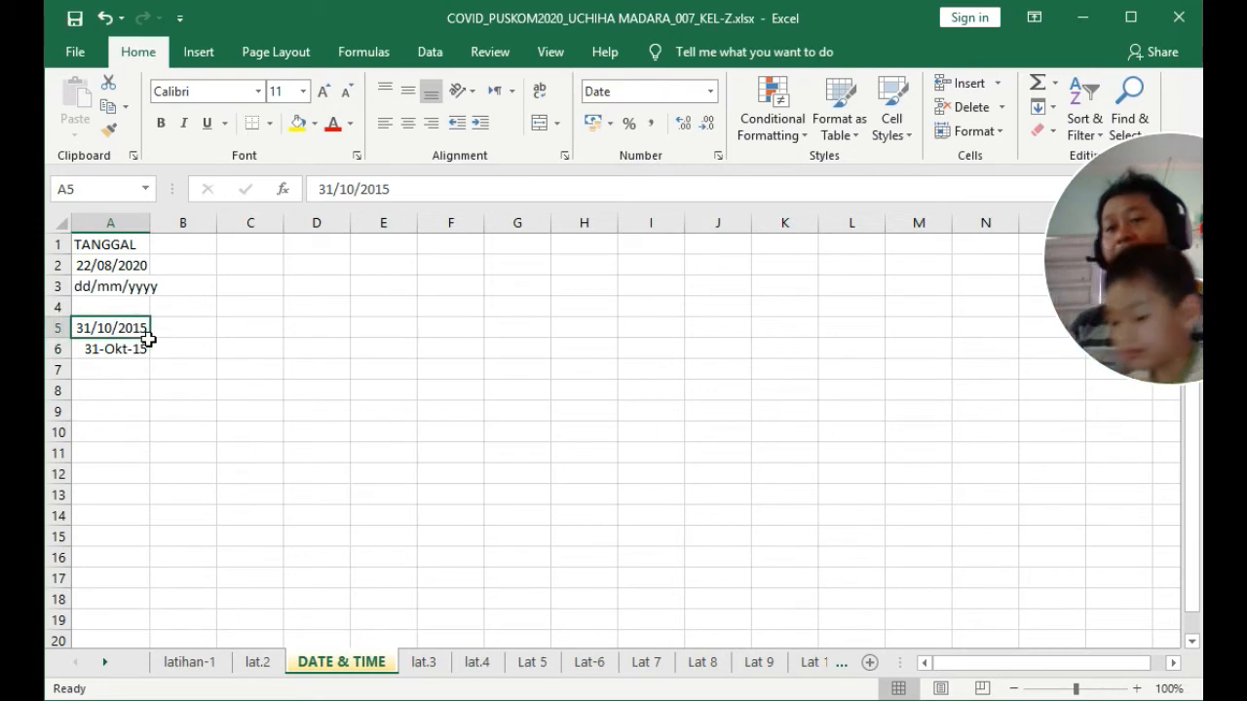
left_click(711, 91)
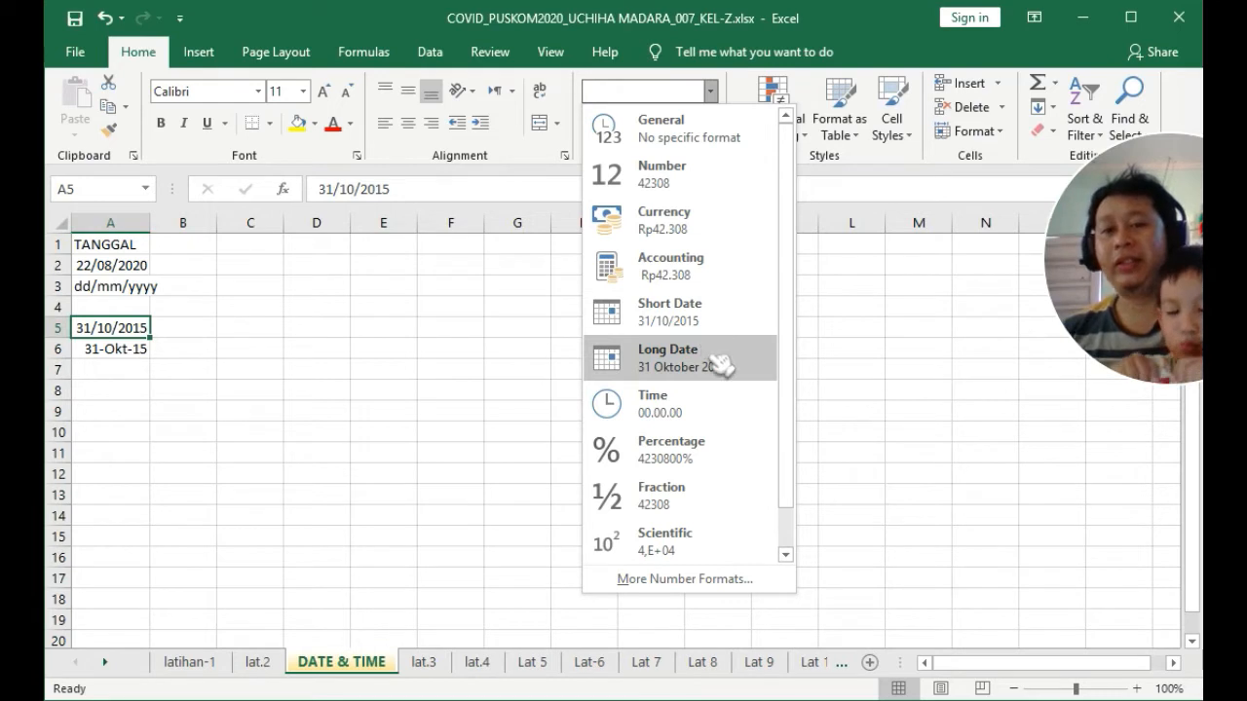
left_click(709, 373)
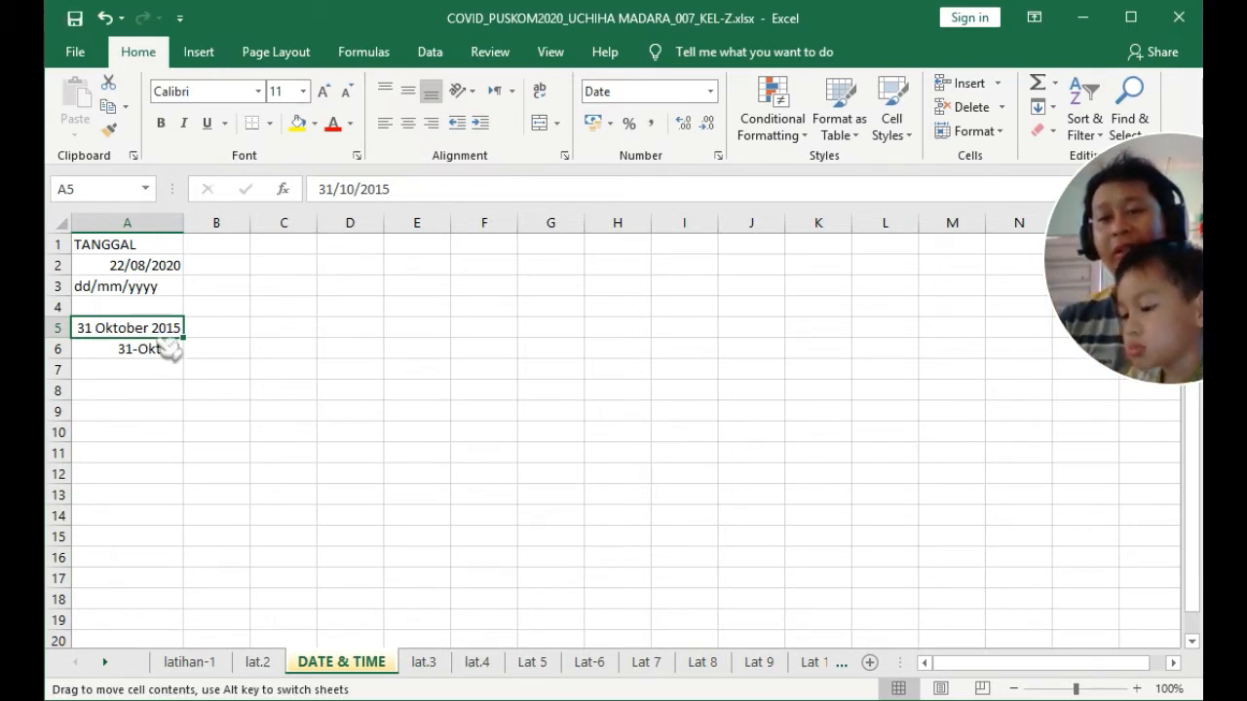
left_click_drag(163, 341, 166, 419)
key("ctrl")
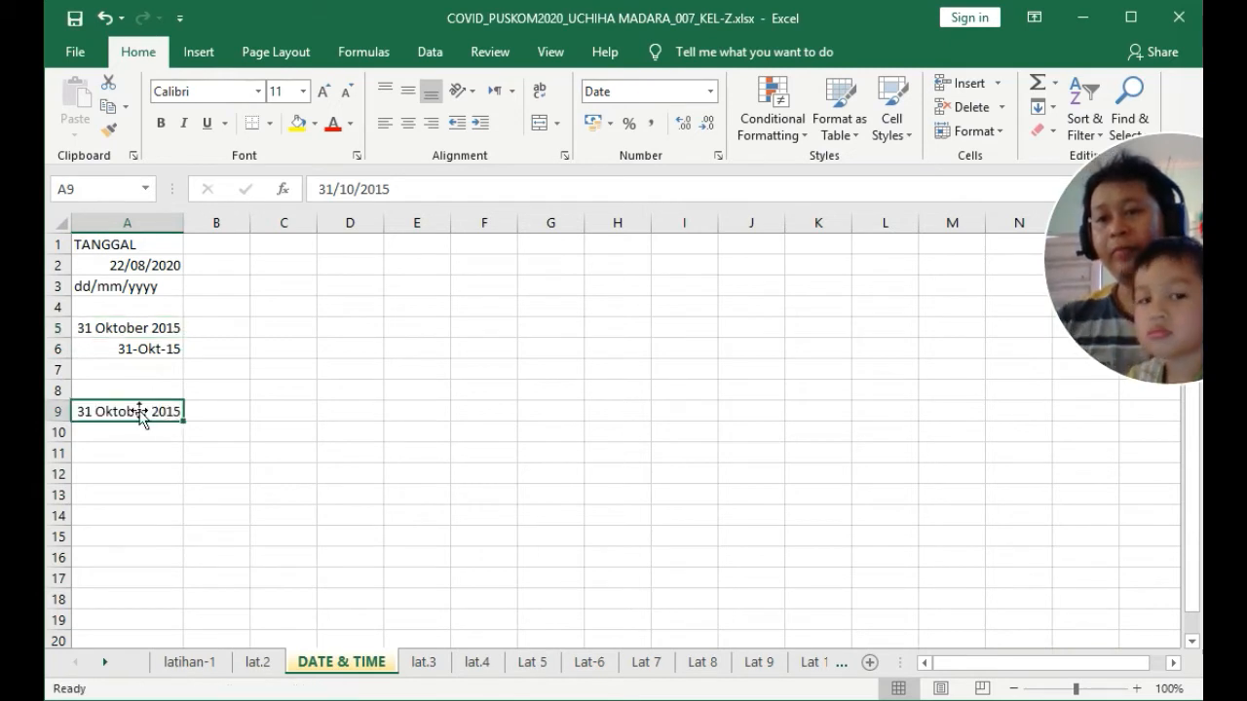
- Format the date in cell A9 with the custom number format dddd, dd mmmm yyyy
left_click(718, 156)
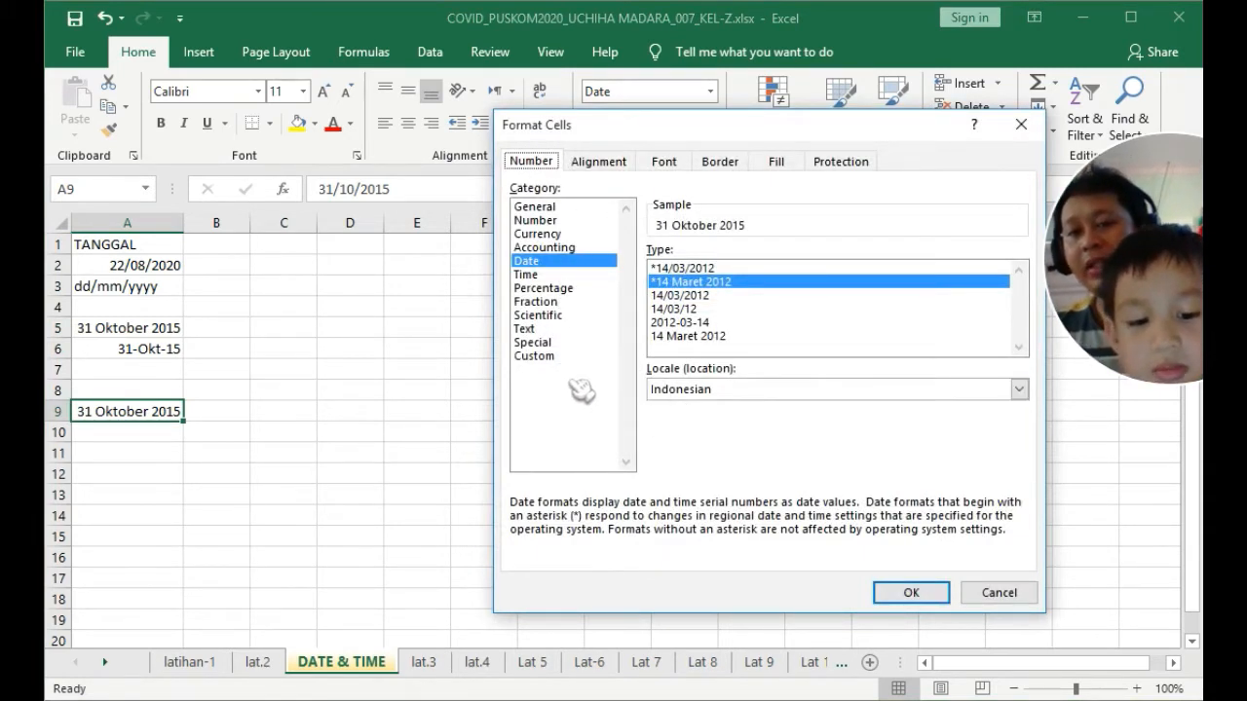
left_click(542, 357)
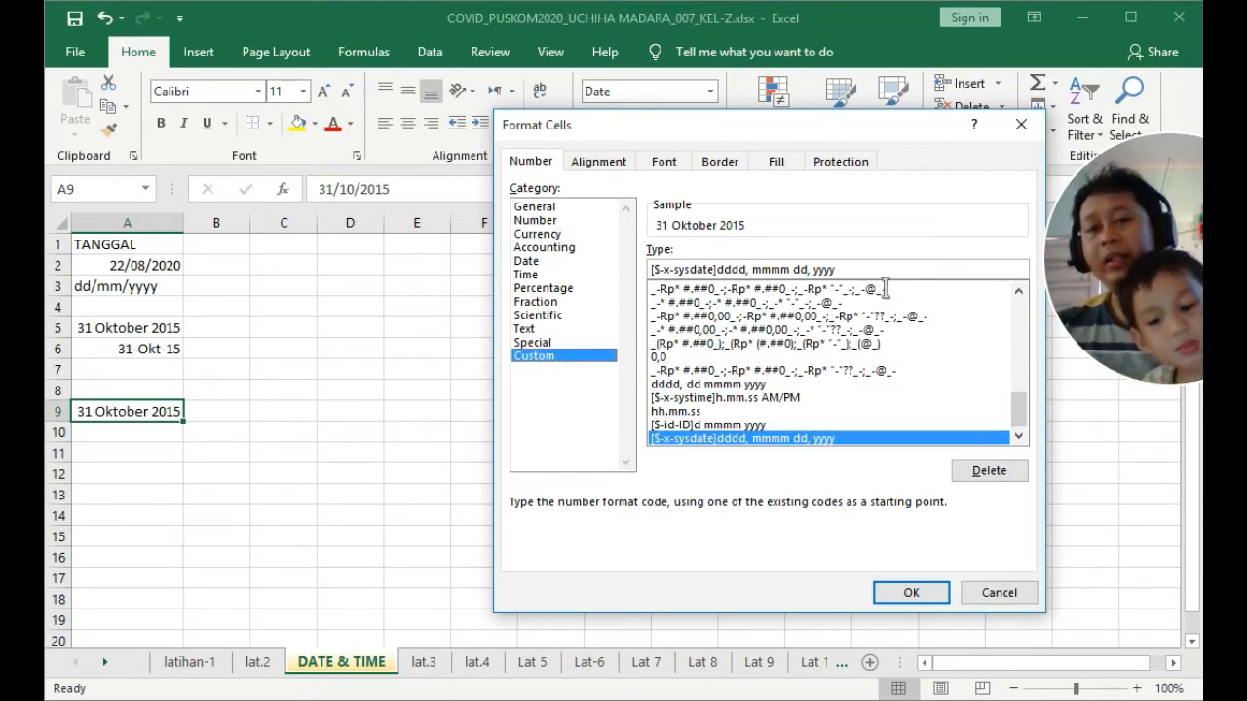
left_click_drag(881, 277, 650, 272)
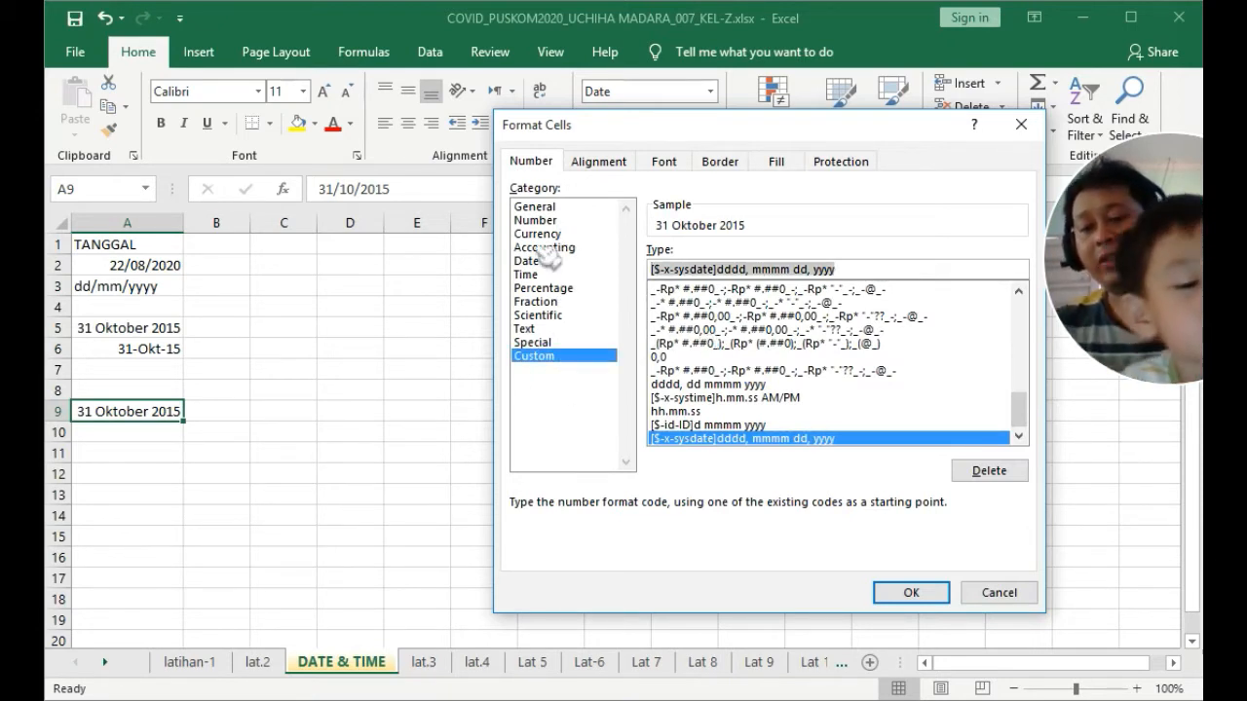
type("dddd")
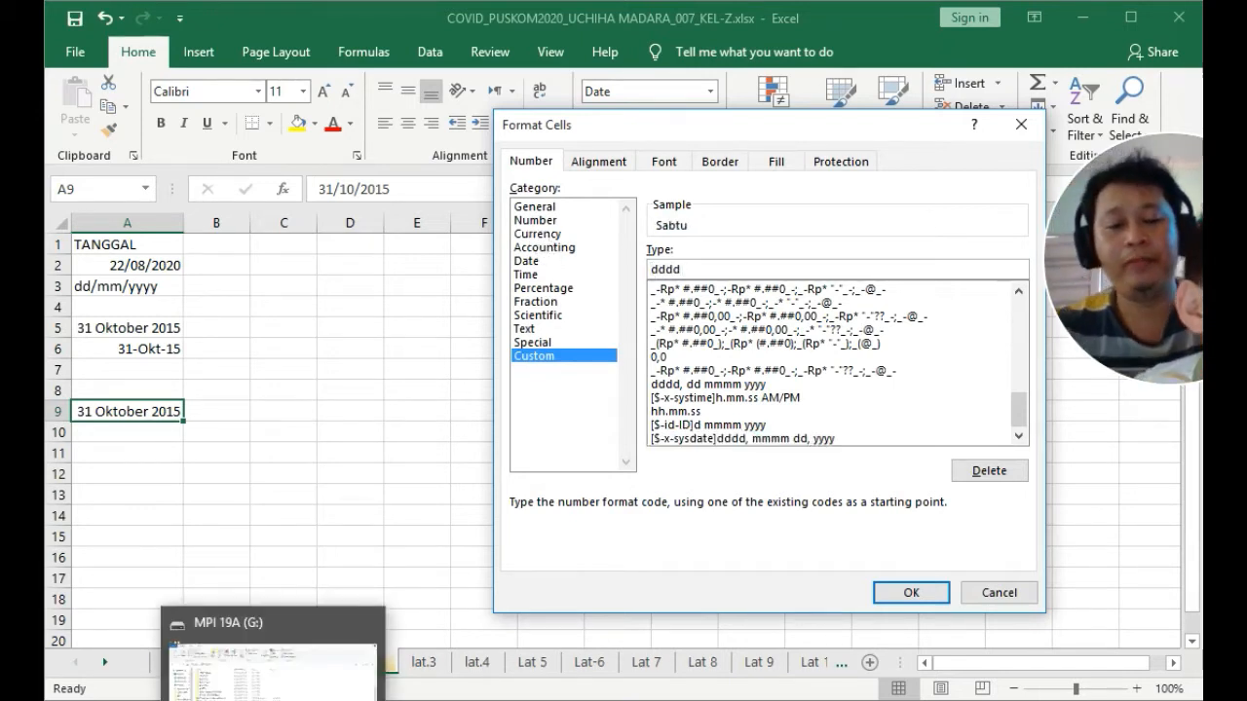
type(",")
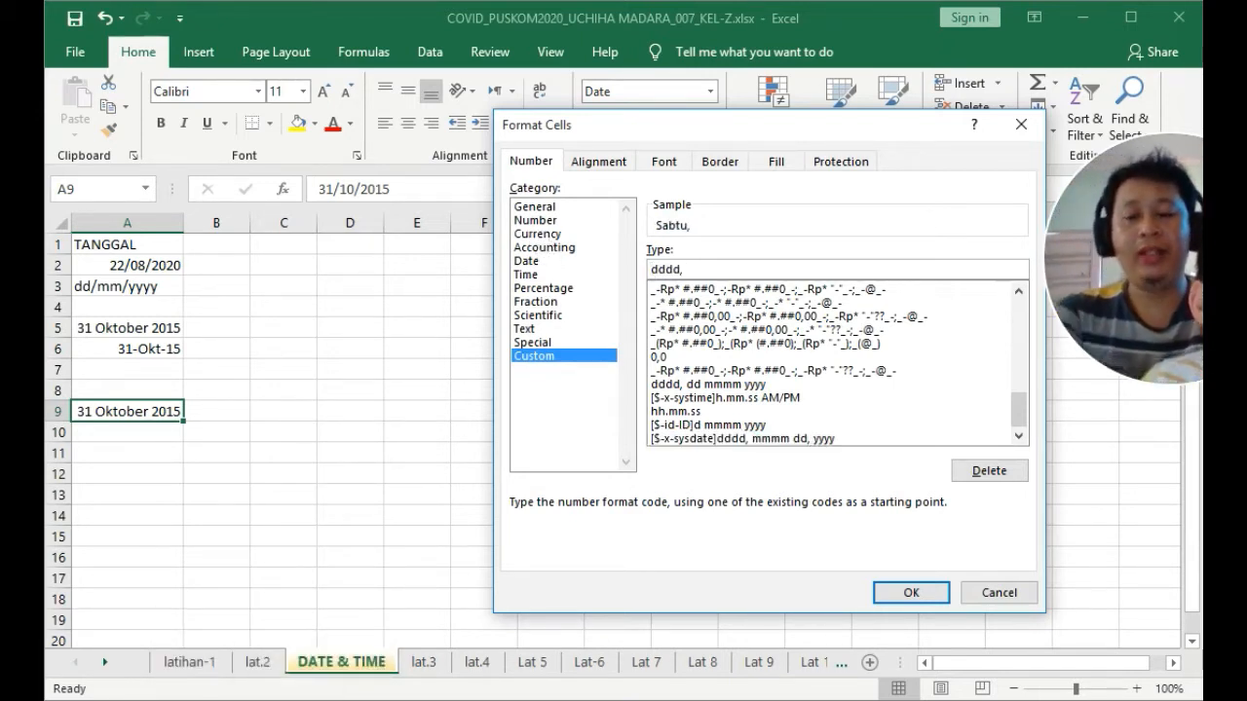
type(" dd")
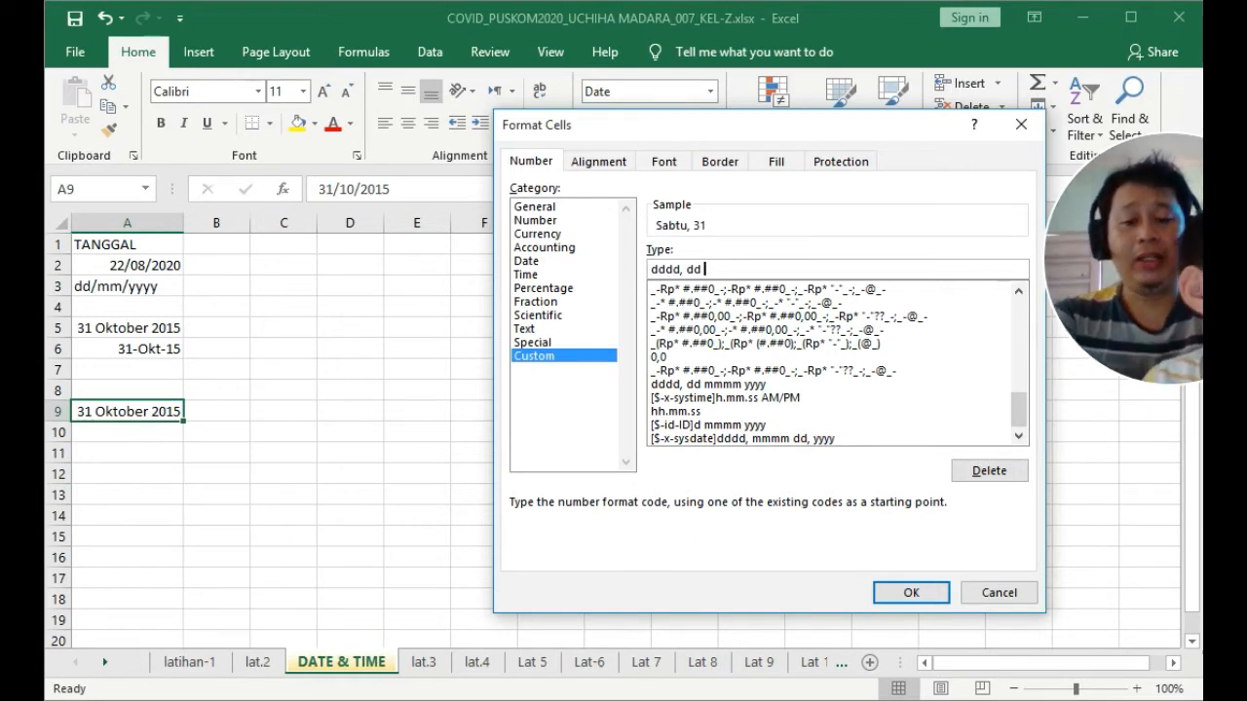
type(" mmmm")
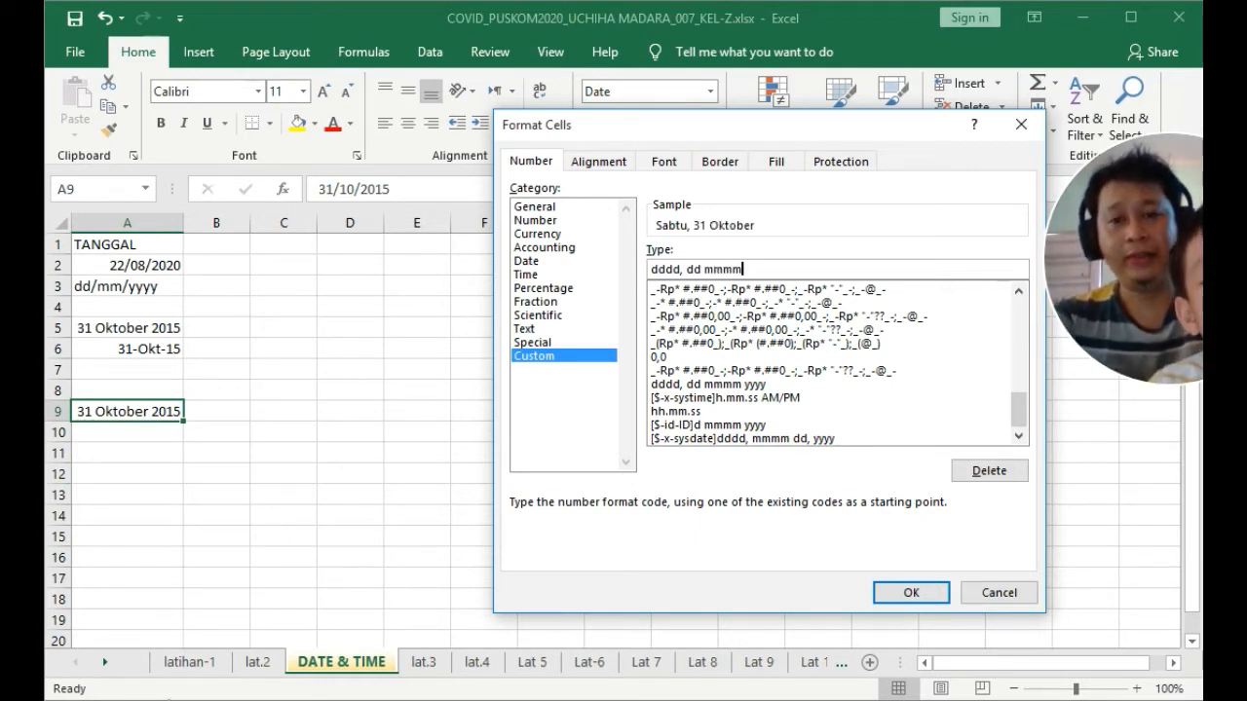
type(" yyyy")
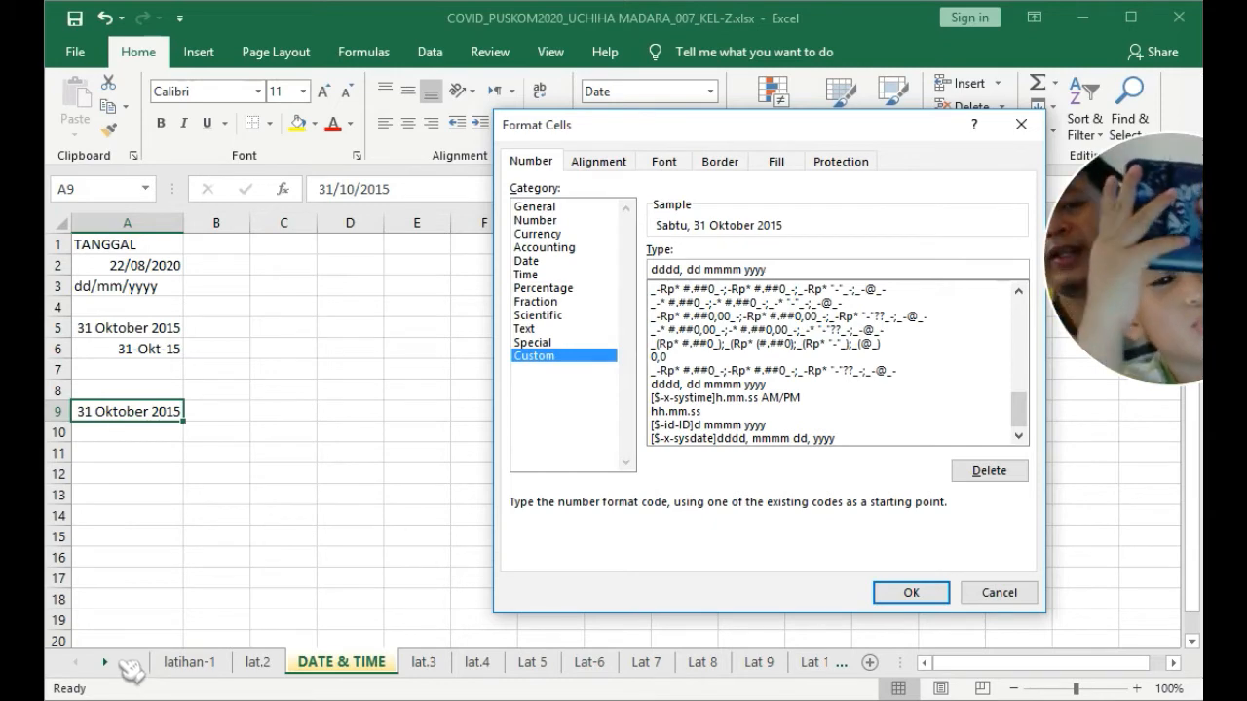
left_click(935, 593)
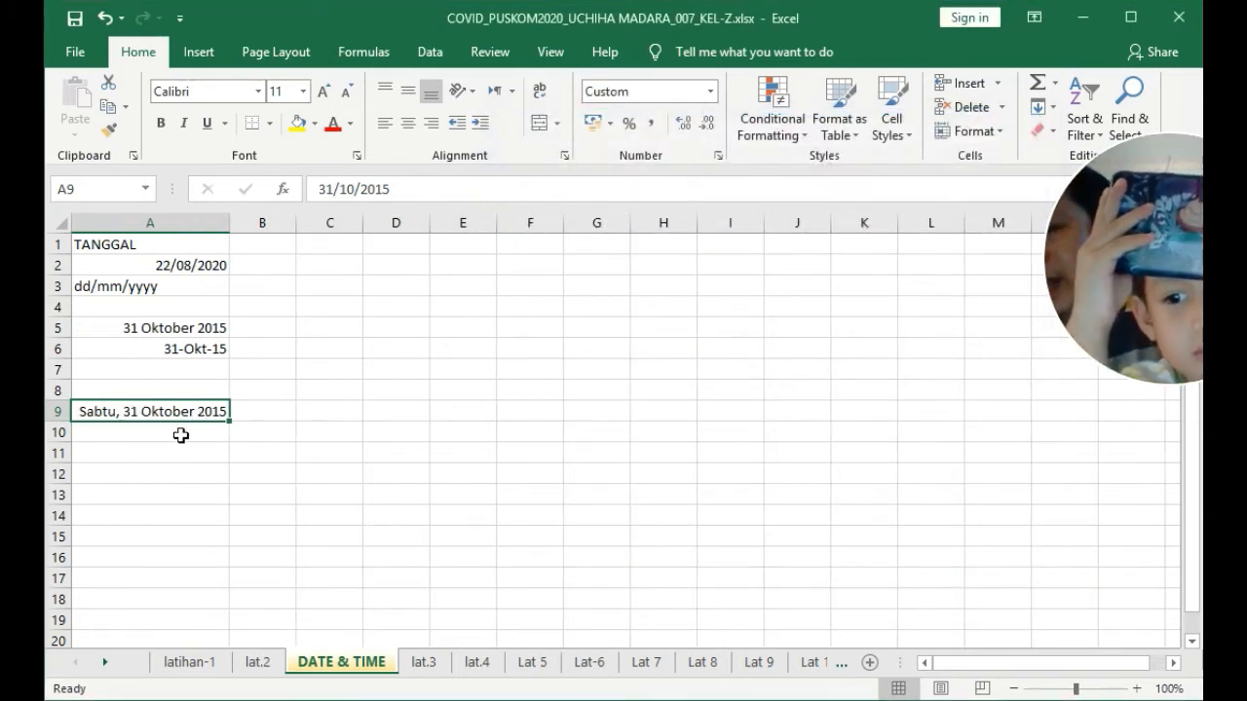
- Enter the format code dddd, dd mmmm yyyy as text in cell C9, beside the custom-formatted date
left_click(323, 419)
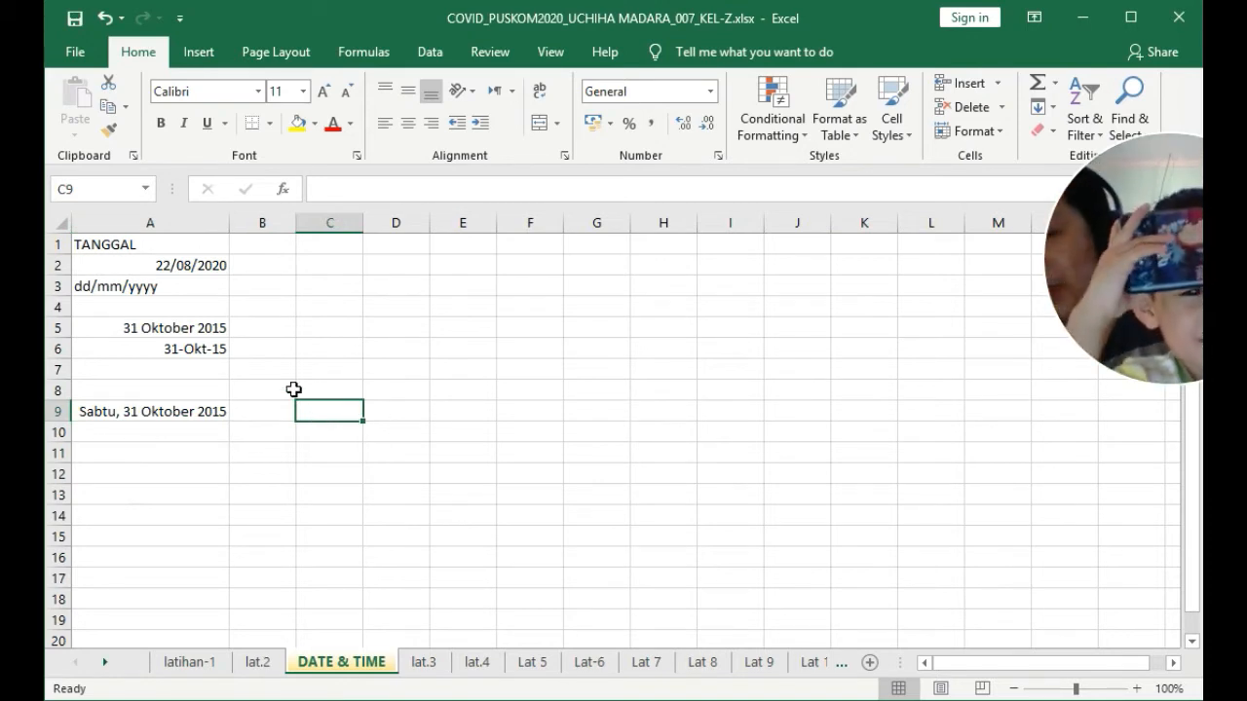
type("dddd")
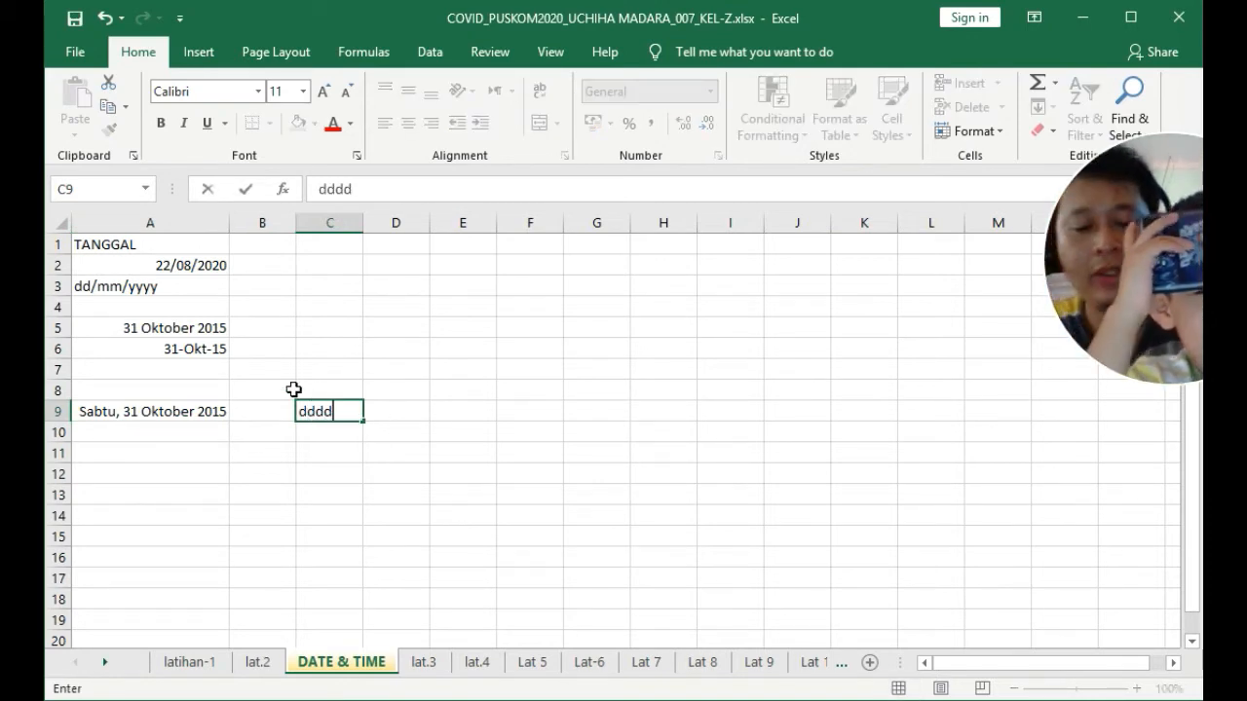
type(", ")
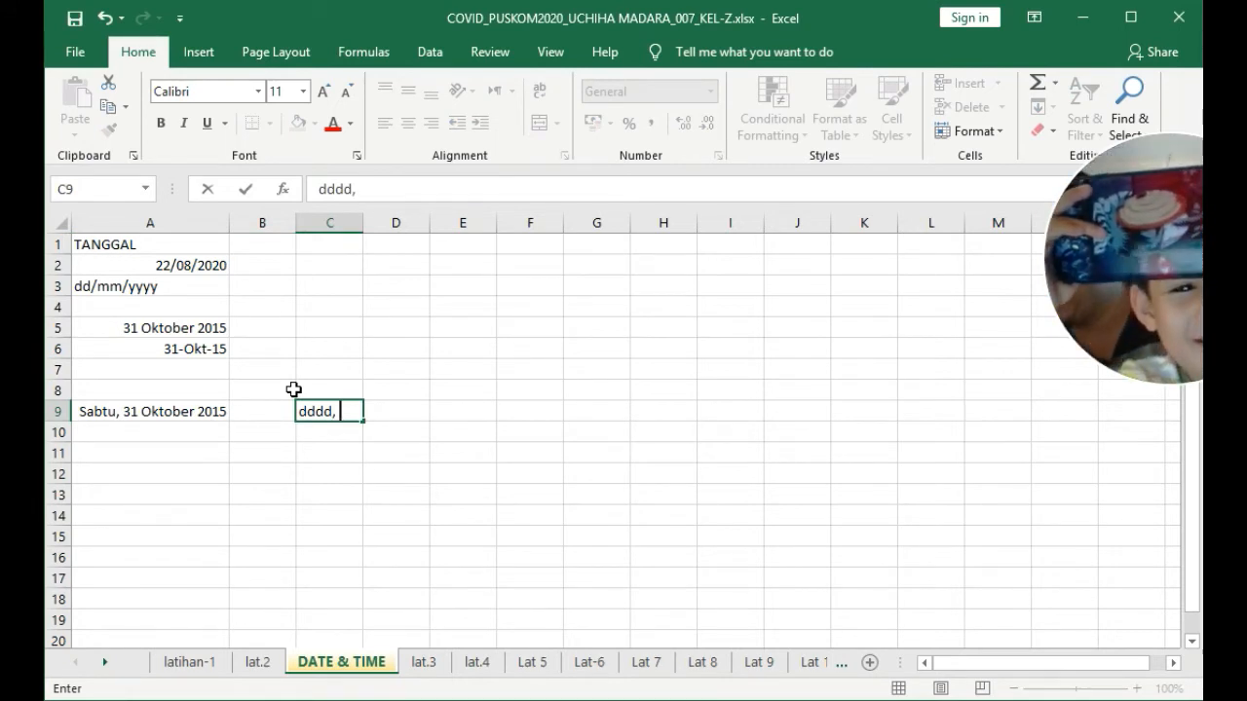
type("dd")
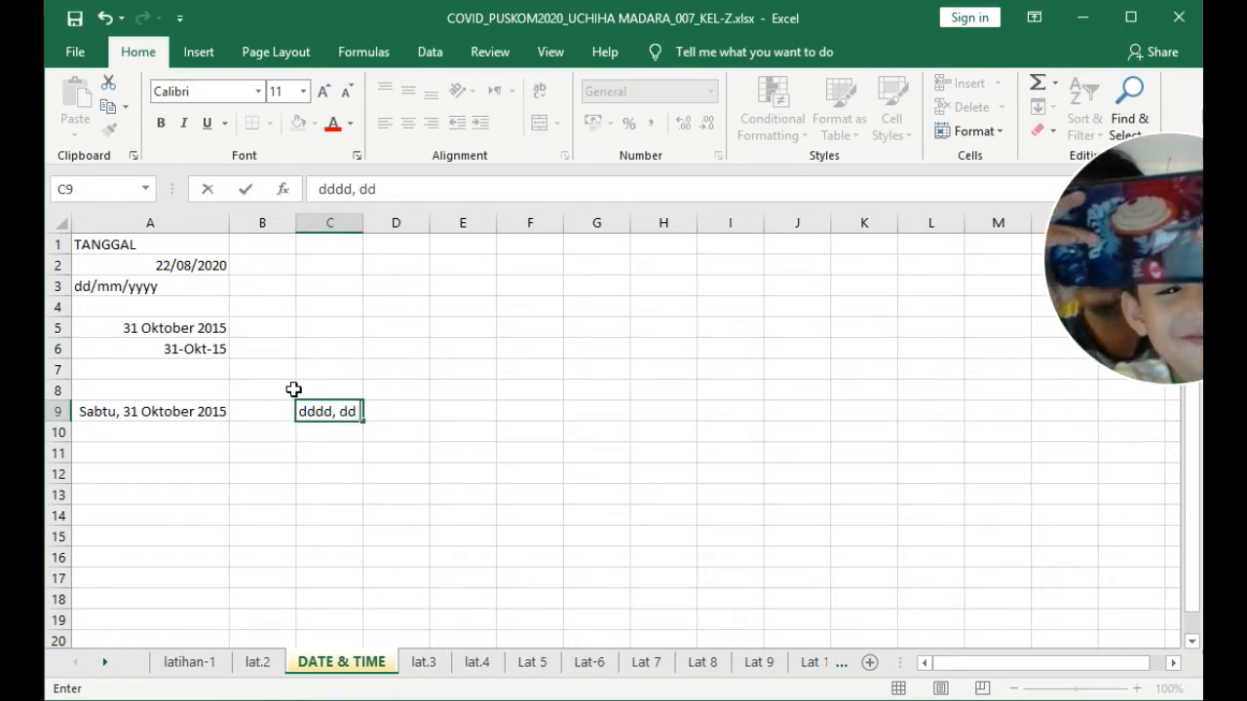
type(" mmmm")
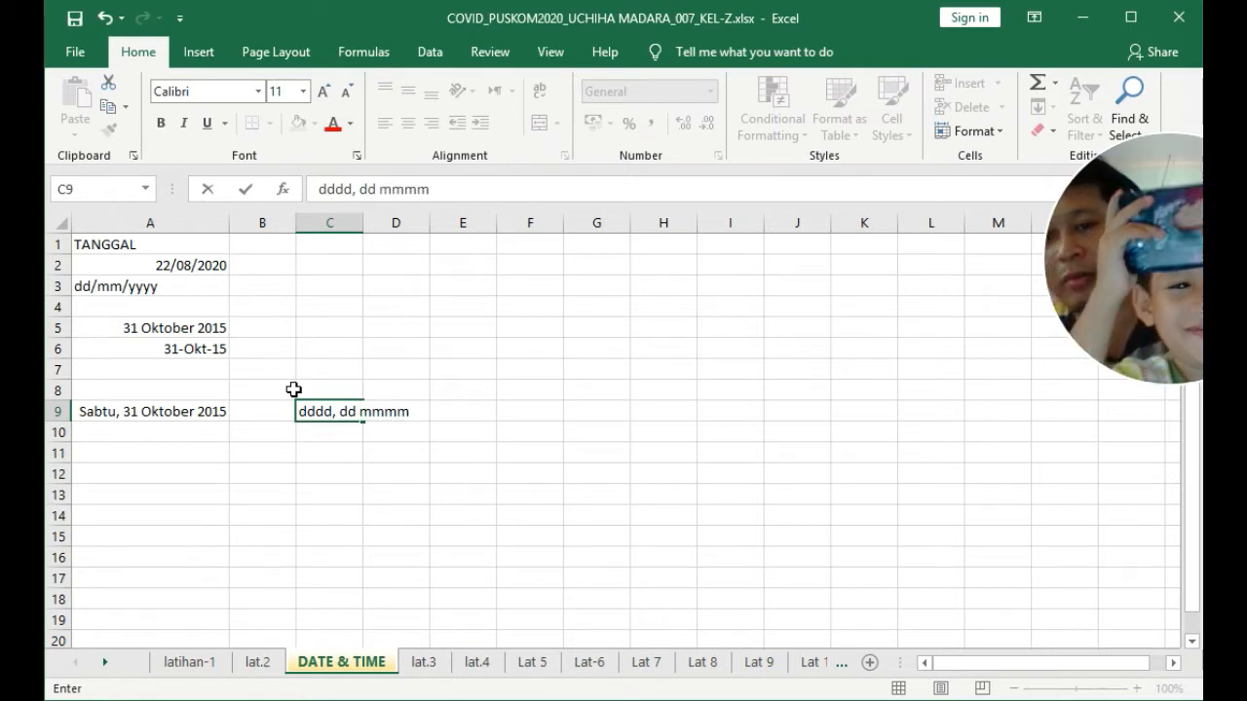
type(" yyyy")
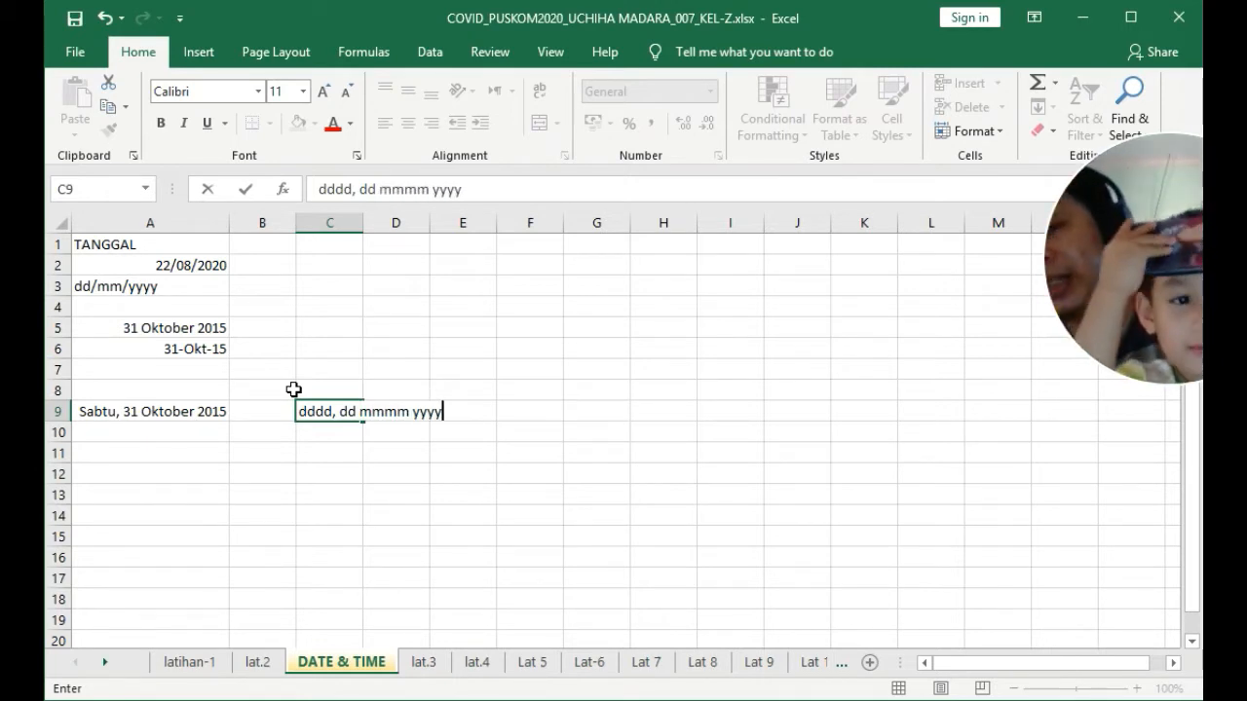
left_click(387, 522)
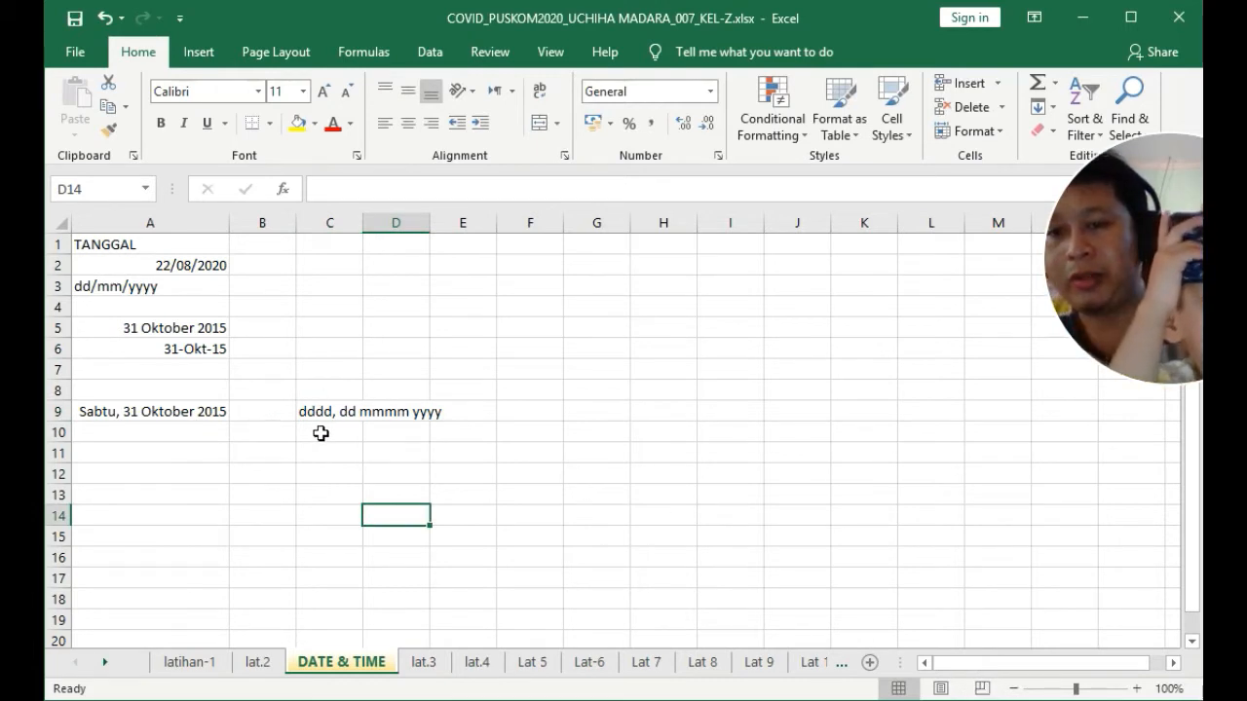
mouse_move(328, 413)
left_mouse_down()
mouse_move(470, 412)
mouse_move(348, 422)
left_mouse_up()
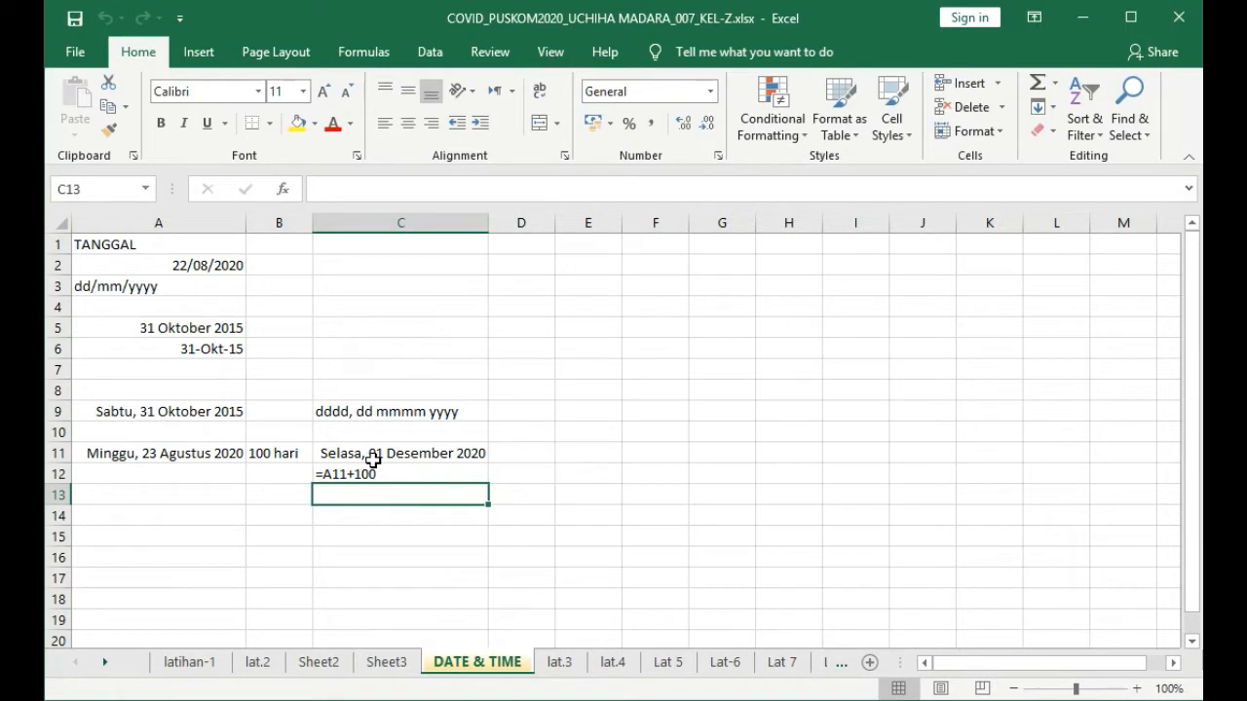
- Review the number formats available for the date in A5 and the custom format code applied to A9
left_click(172, 290)
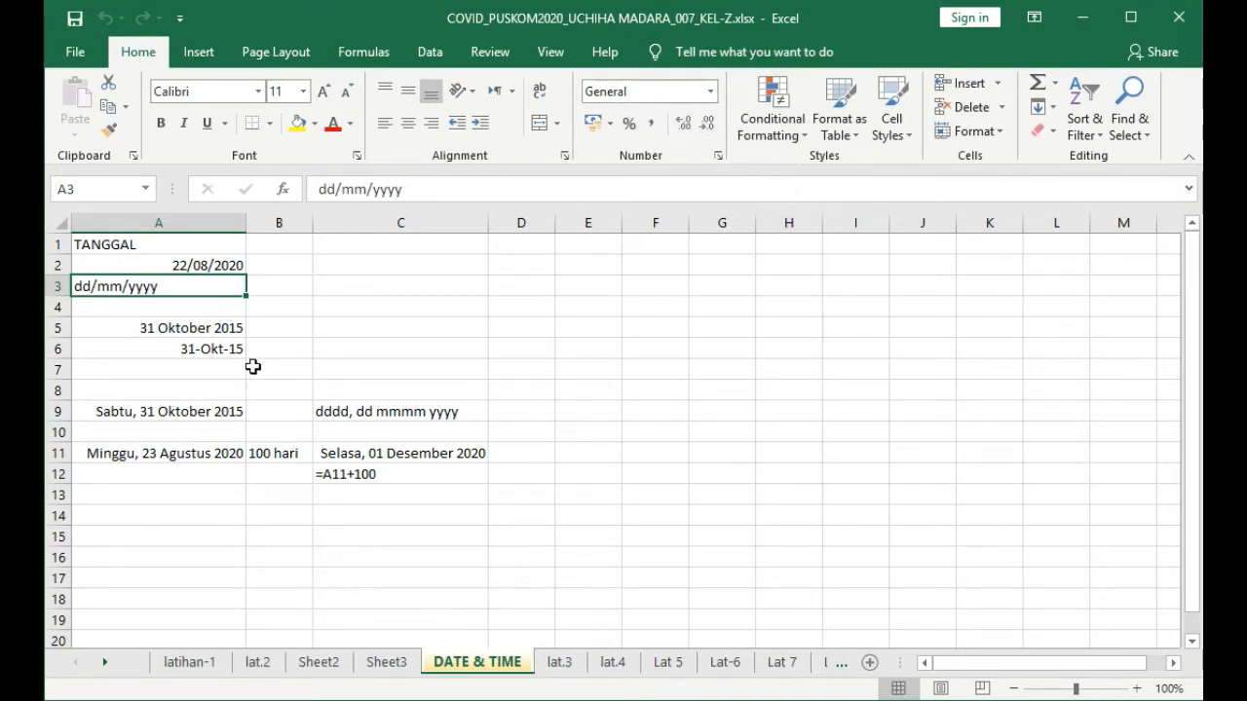
left_click(233, 328)
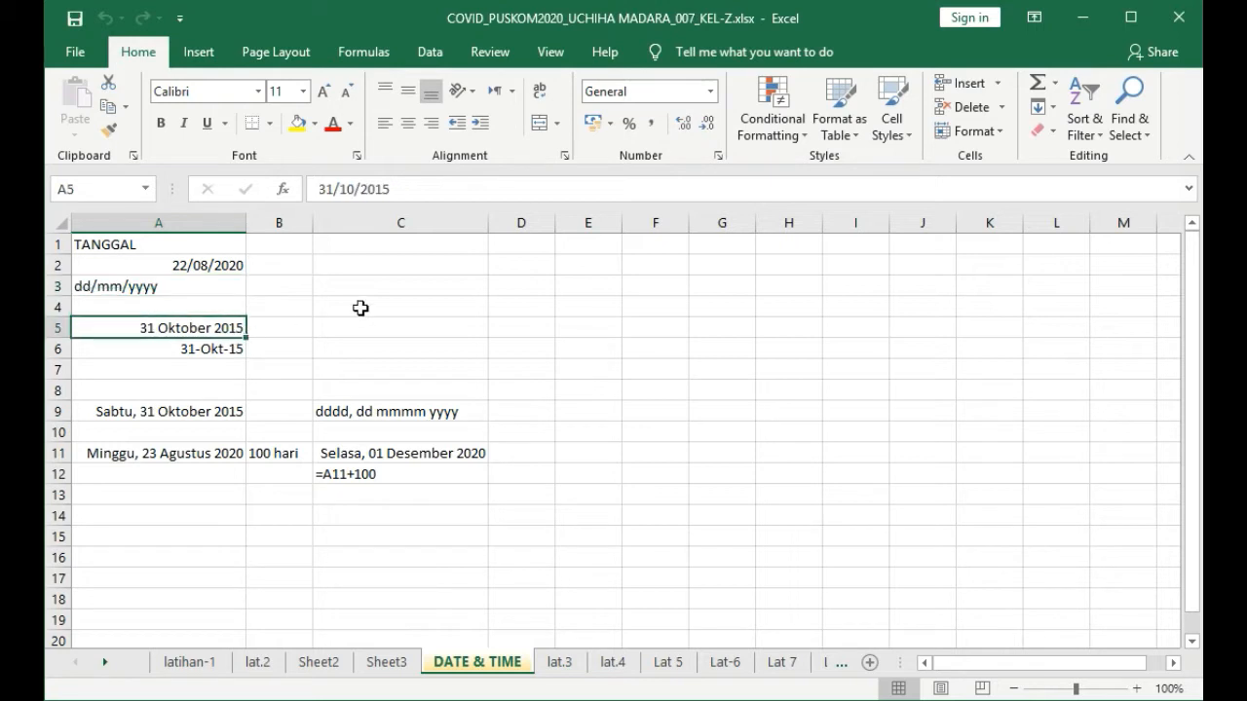
left_click(713, 91)
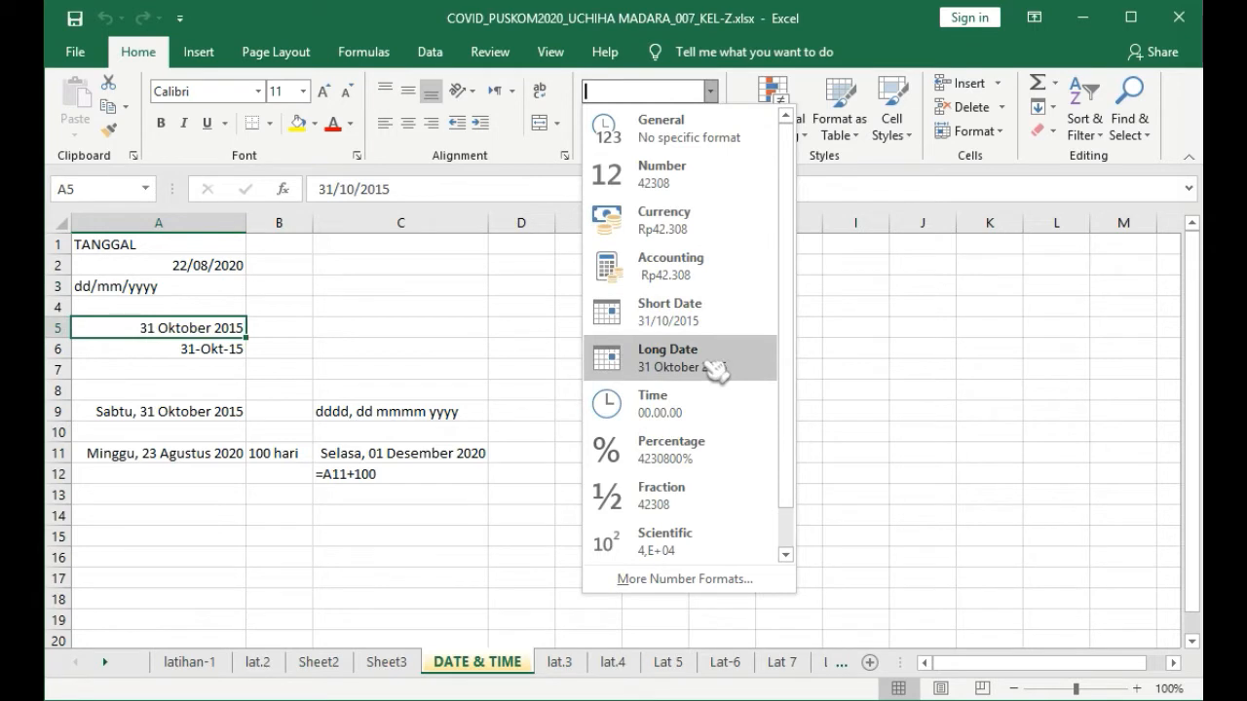
left_click(714, 92)
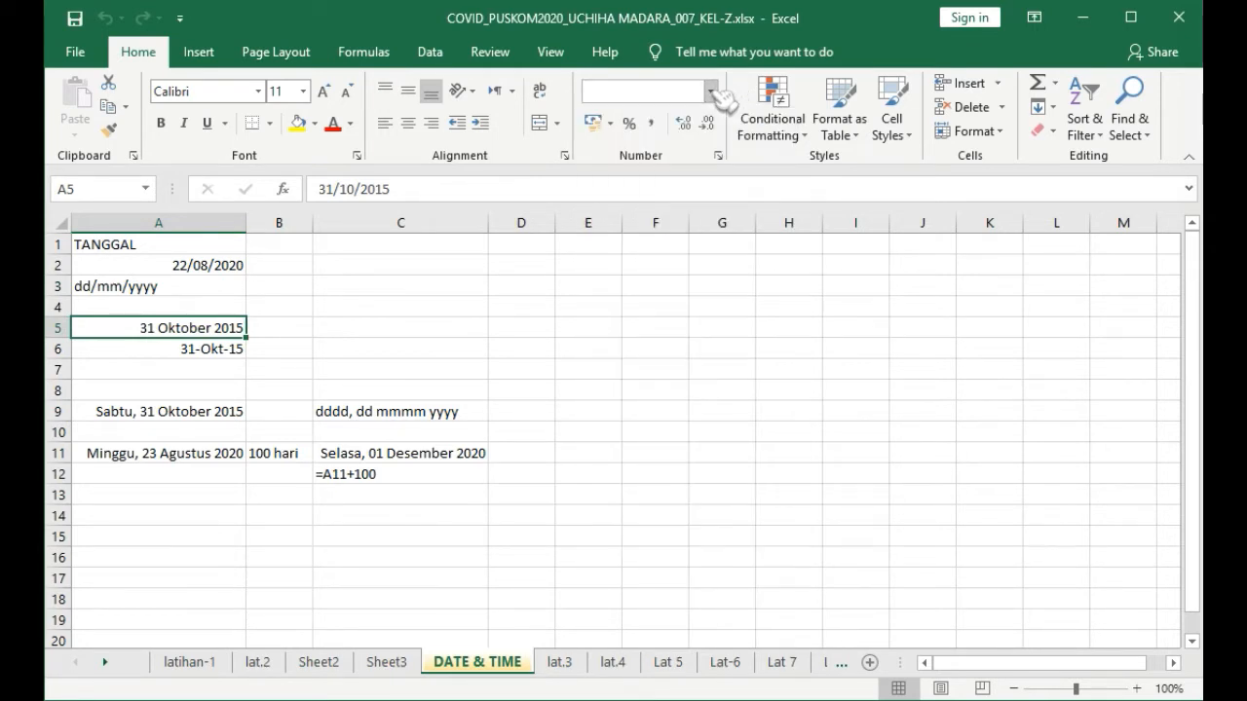
left_click(168, 419)
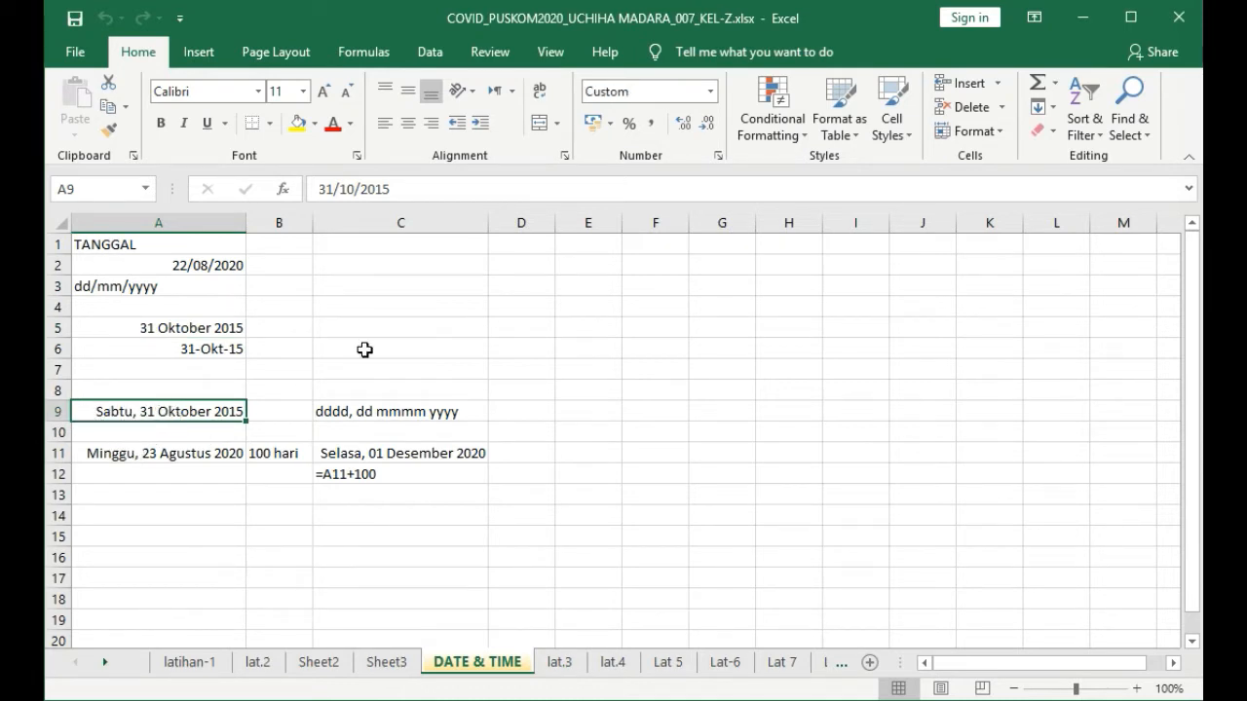
left_click(718, 156)
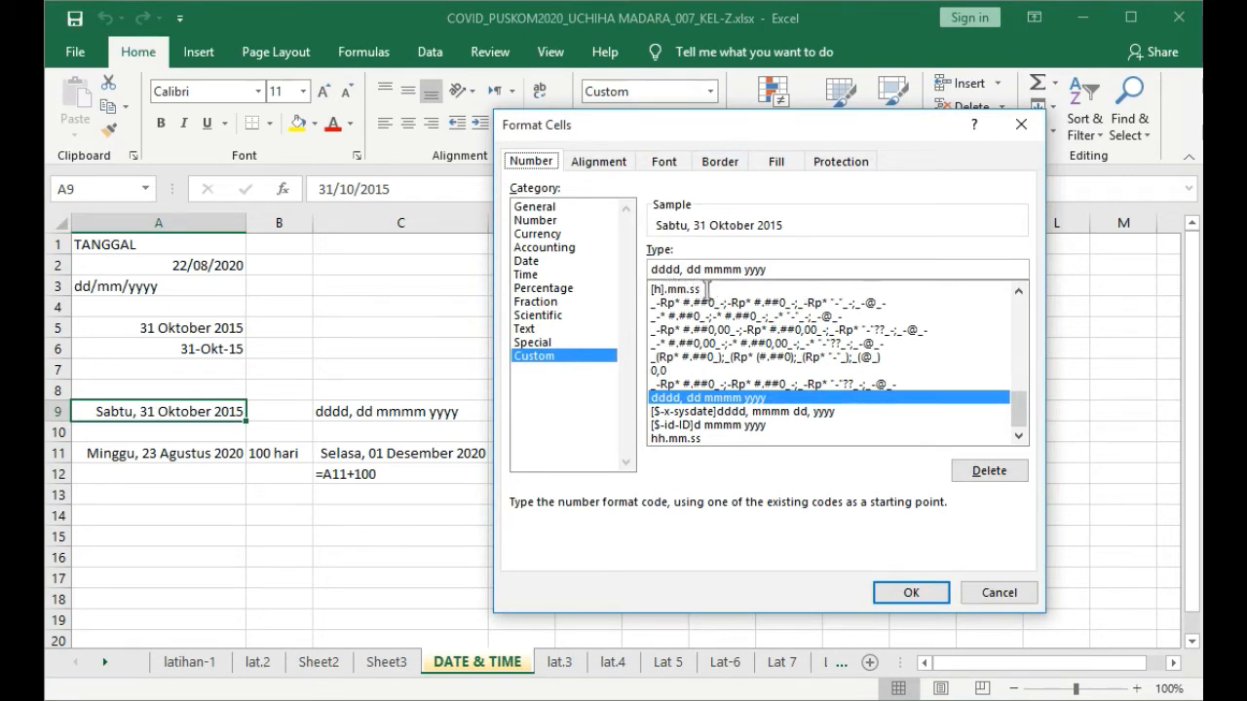
left_click(998, 594)
left_click(458, 415)
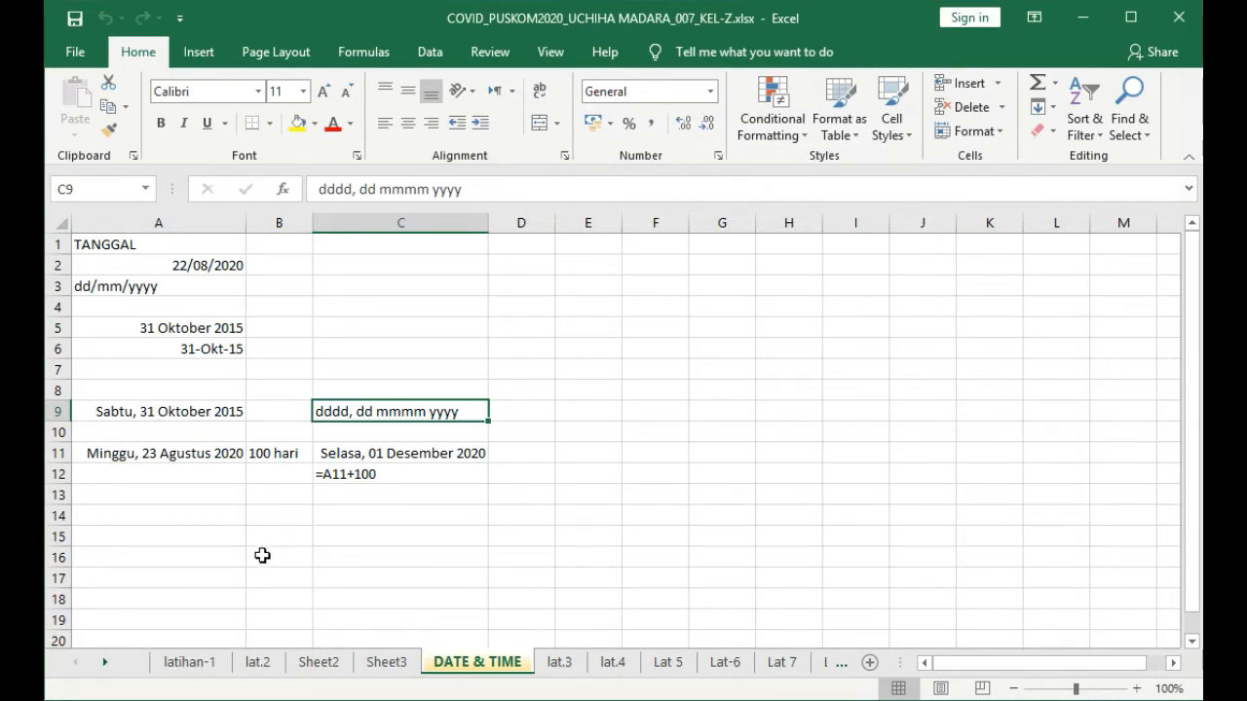
- Clear the formula from cell C11, beside the 100 hari label
left_click(170, 458)
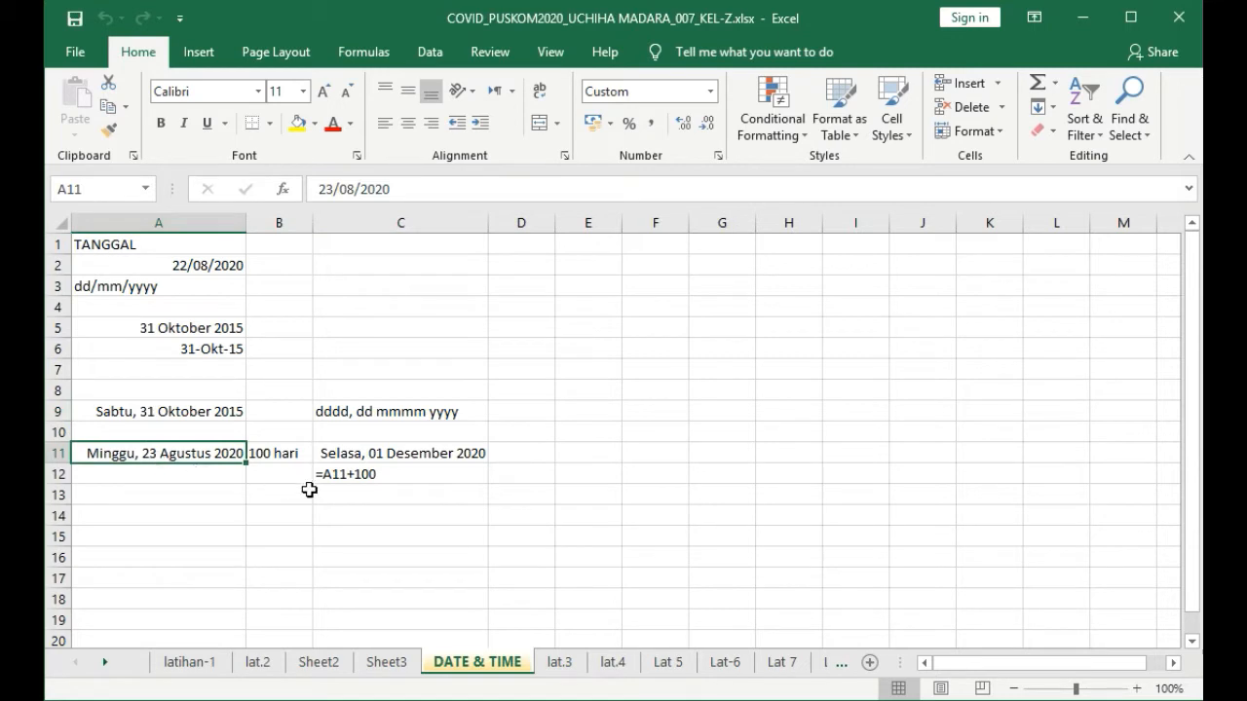
left_click(348, 460)
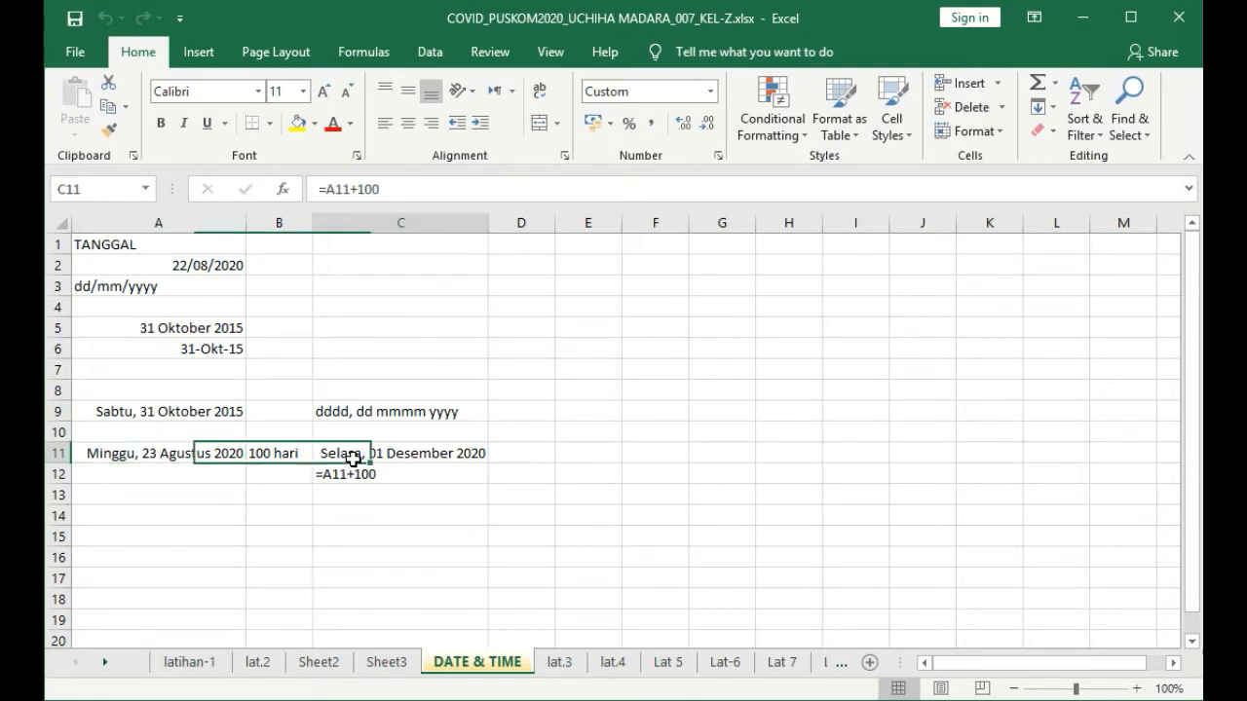
double_click(356, 460)
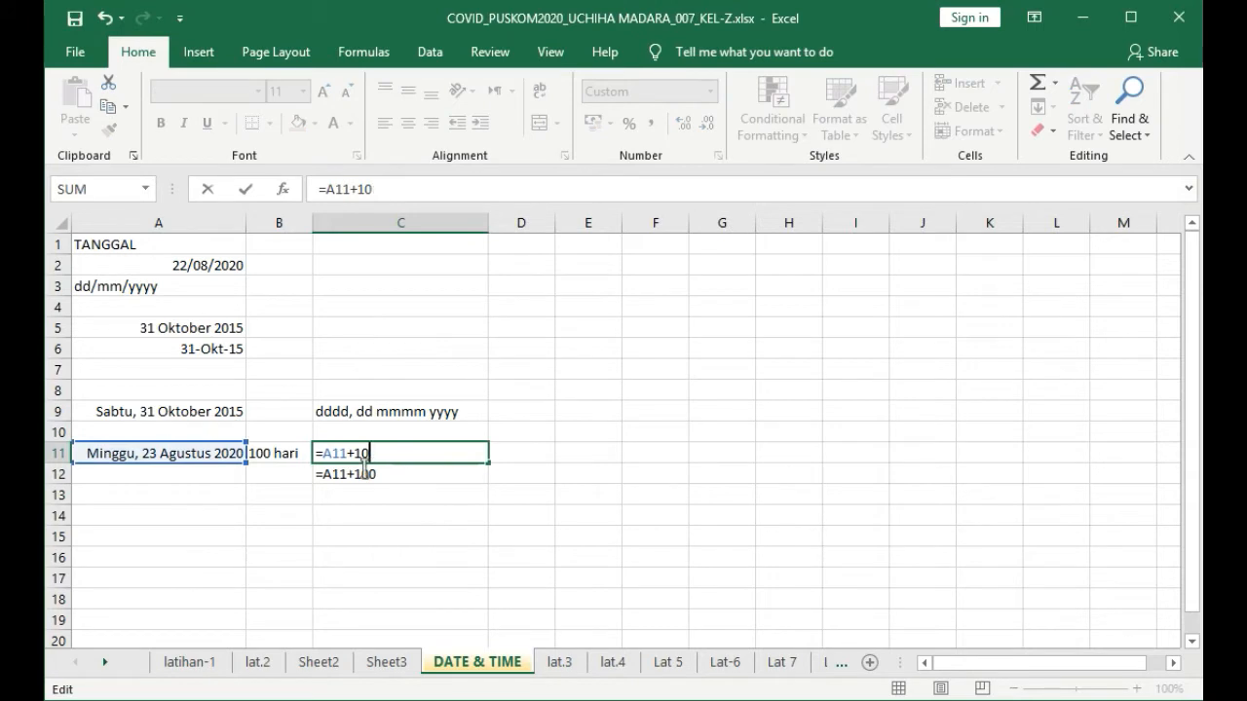
key("BackSpace")
key("BackSpace")
key("BackSpace")
key("BackSpace")
key("BackSpace")
key("BackSpace")
key("BackSpace")
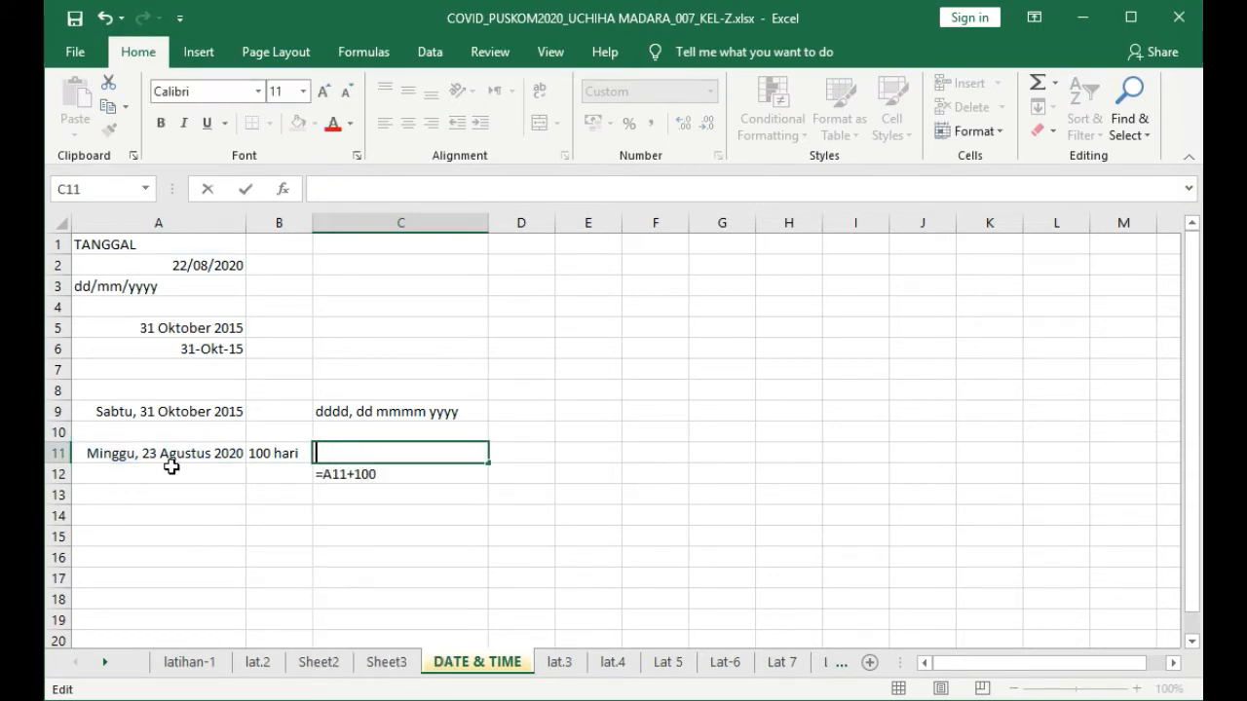
left_click(160, 458)
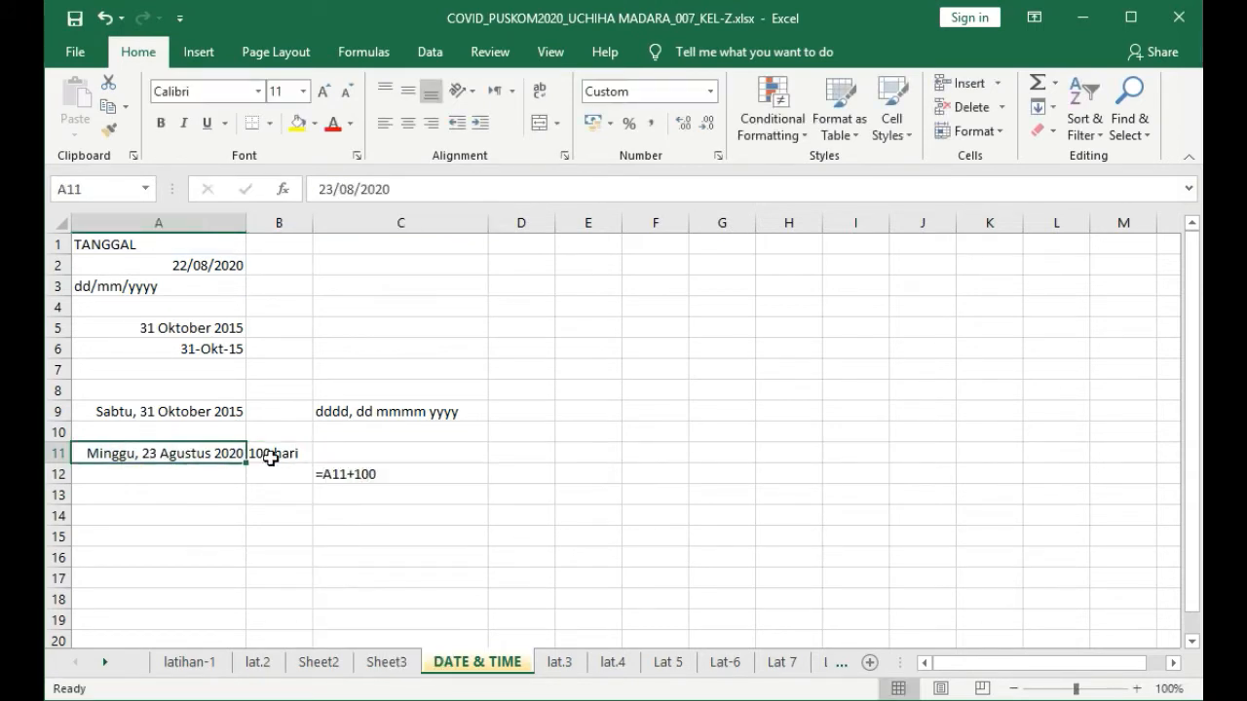
- Enter the formula =A11+100 in cell C11 to add 100 days to the date in A11
left_click(357, 457)
type("=")
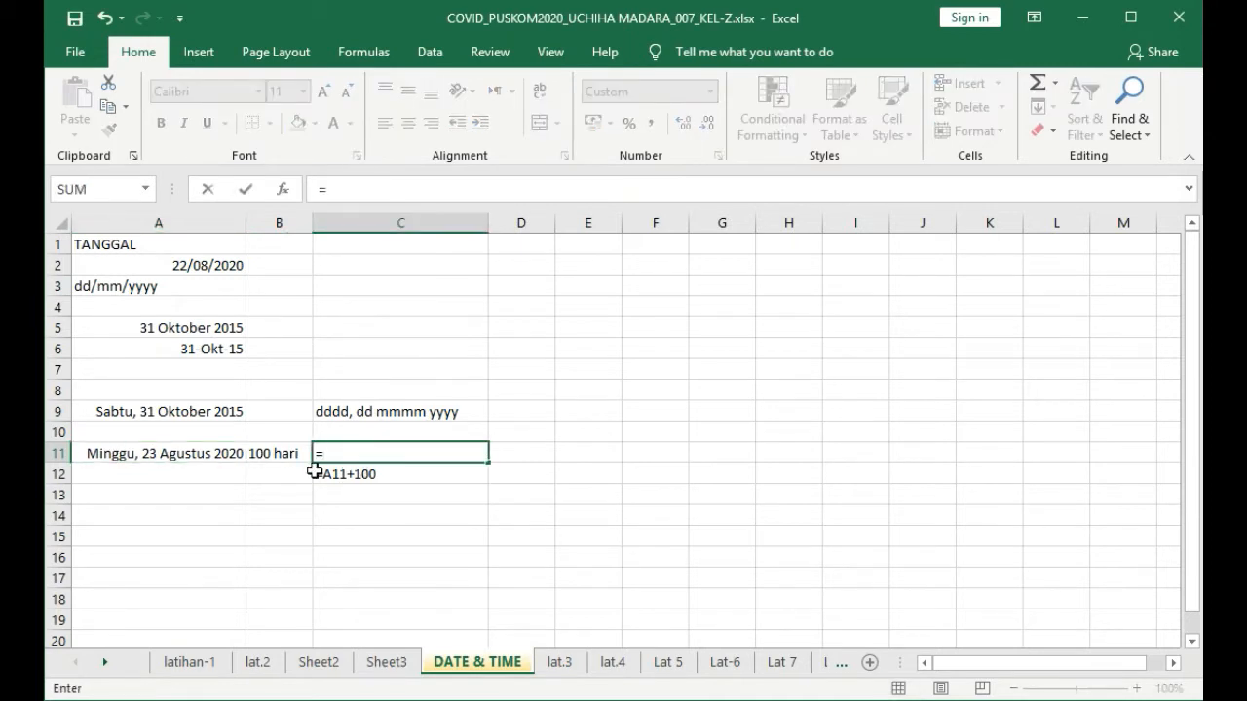
left_click(164, 462)
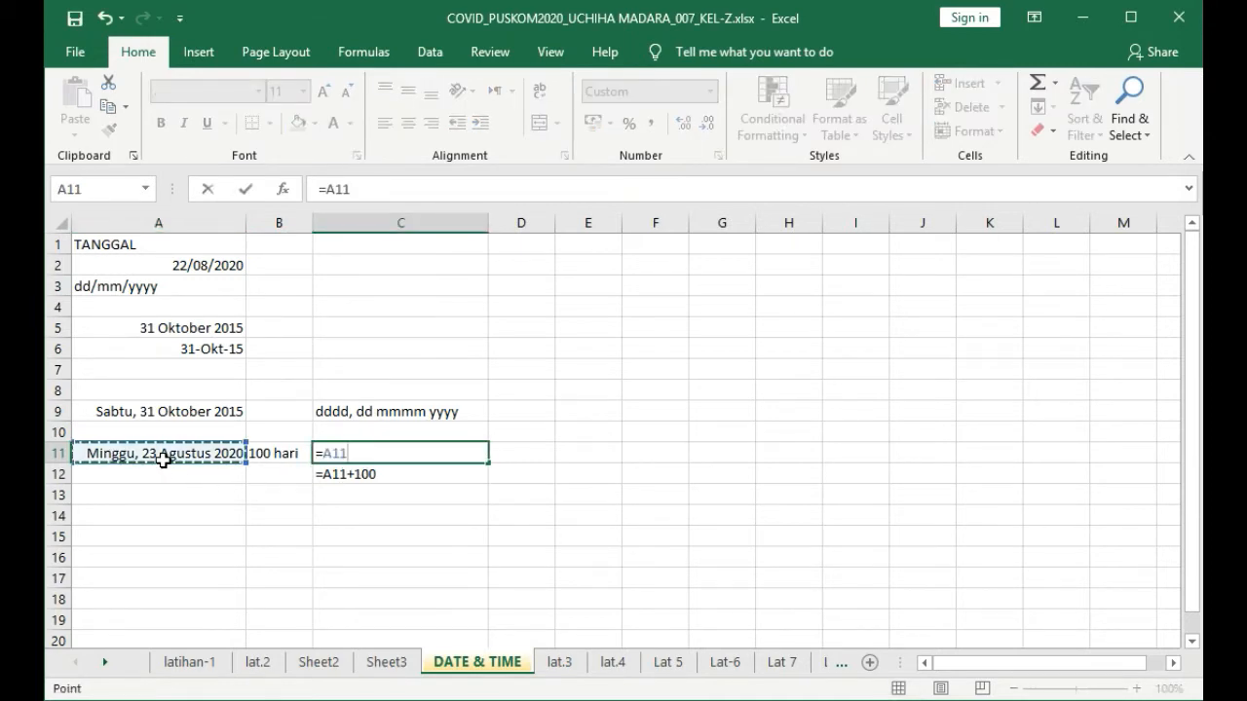
type("+")
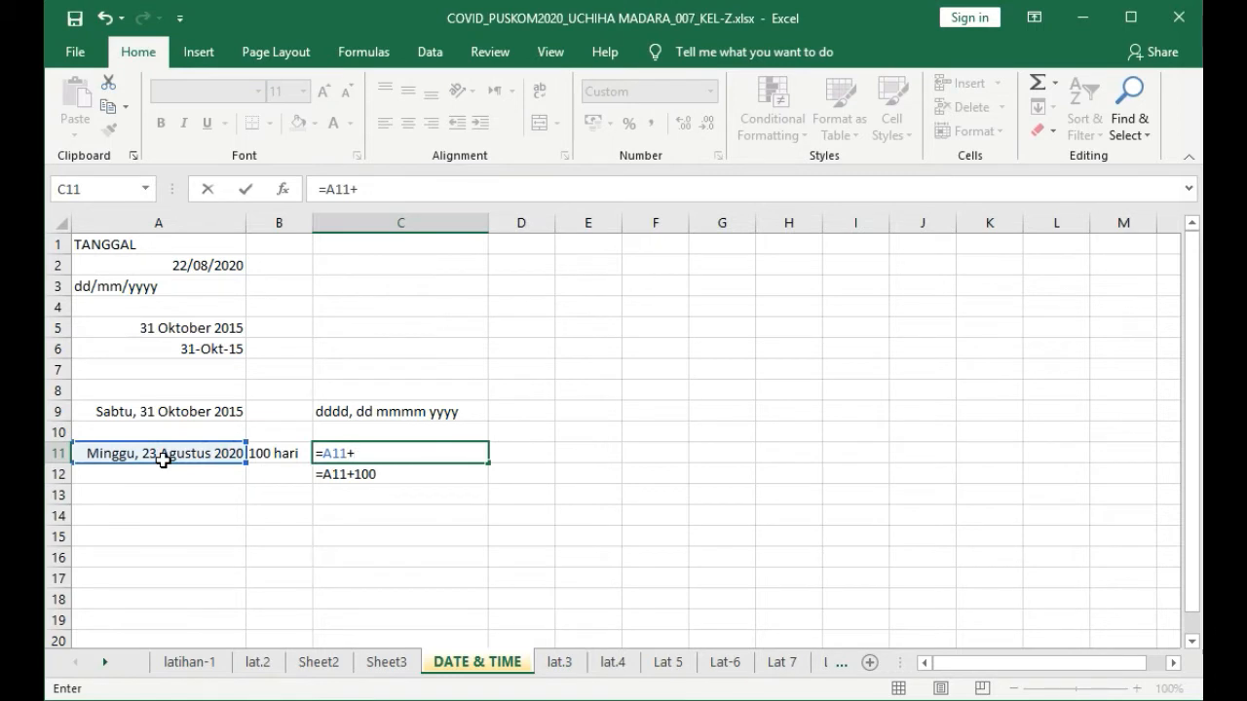
type("100")
key("Return")
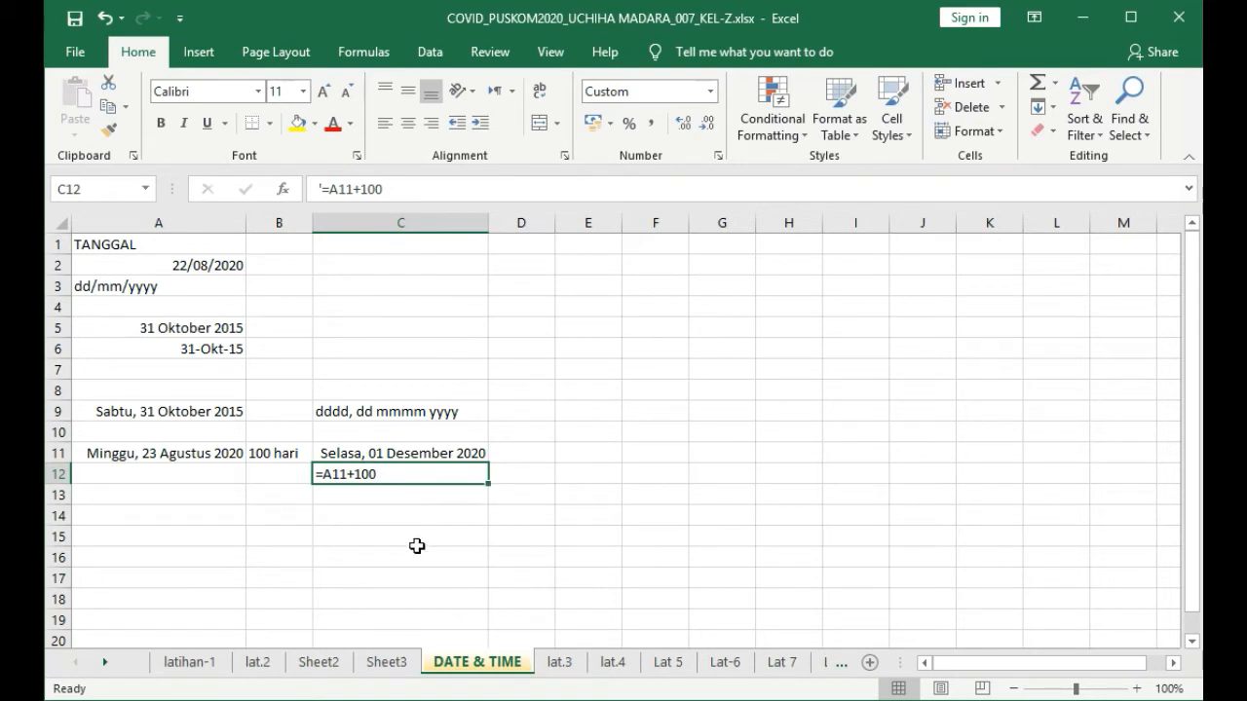
- Enter the heading TIME in cell A14, below the date examples
left_click(127, 524)
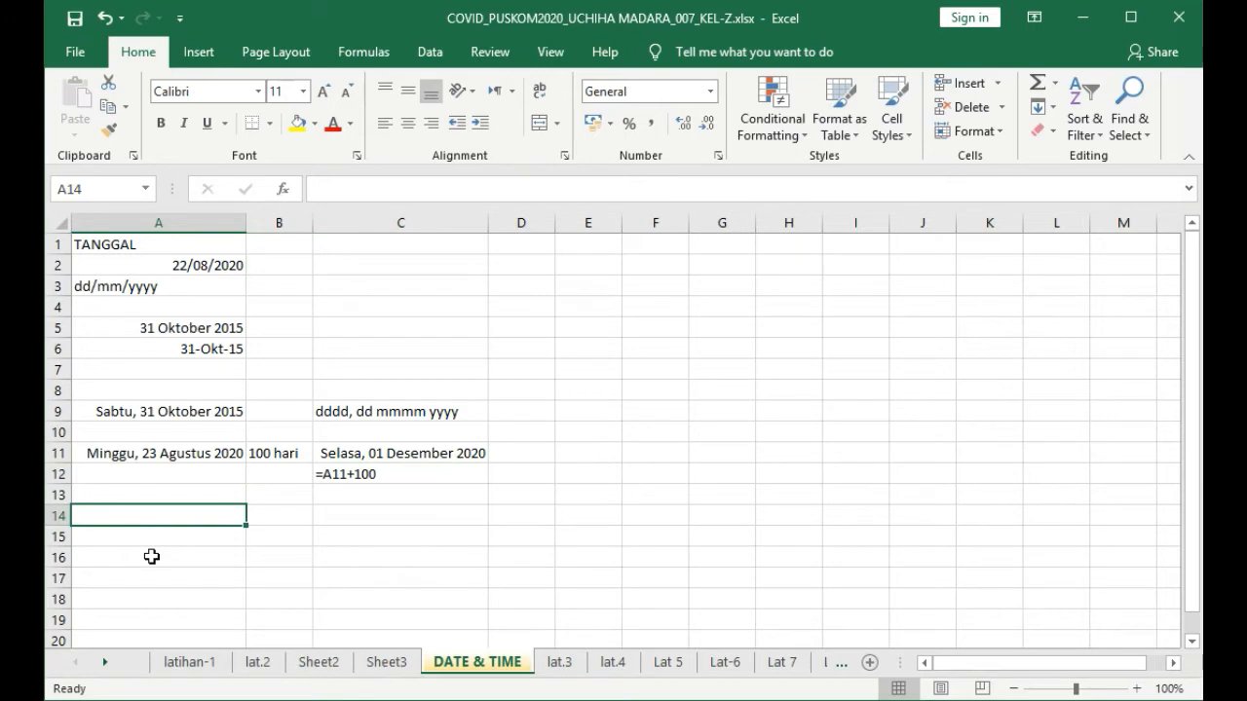
scroll(151, 557, "down", 2)
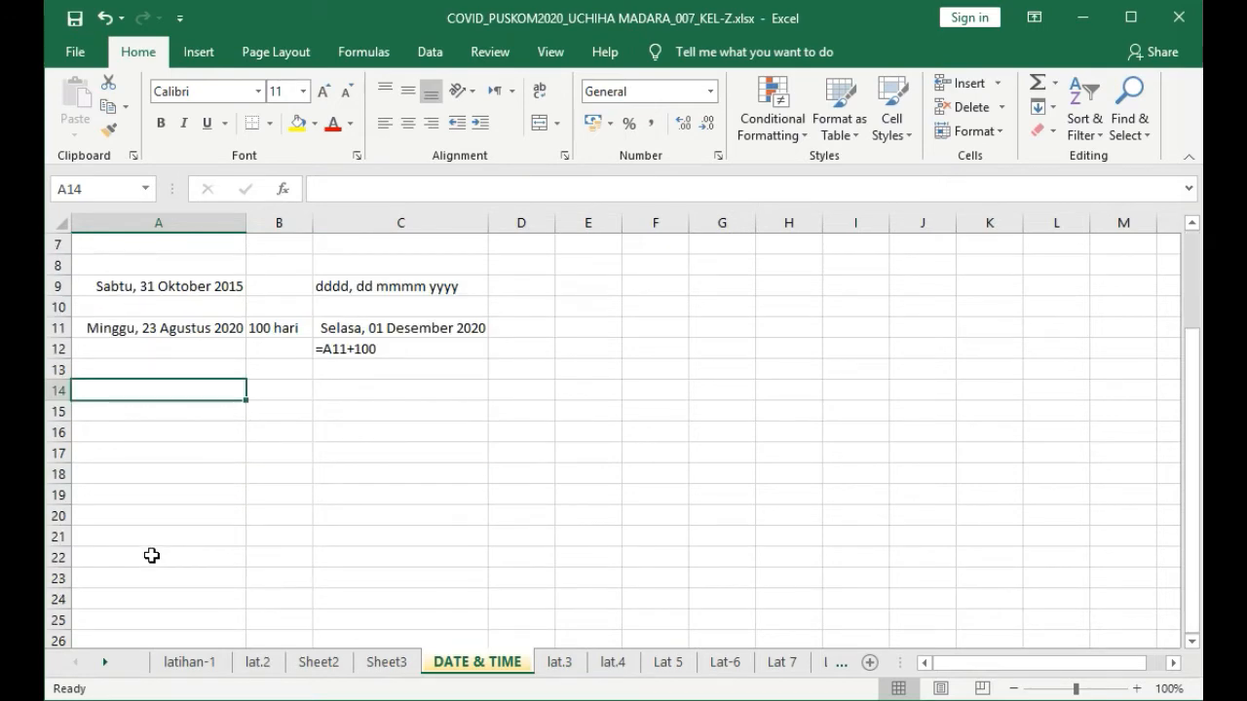
scroll(151, 556, "down", 2)
type("TIM")
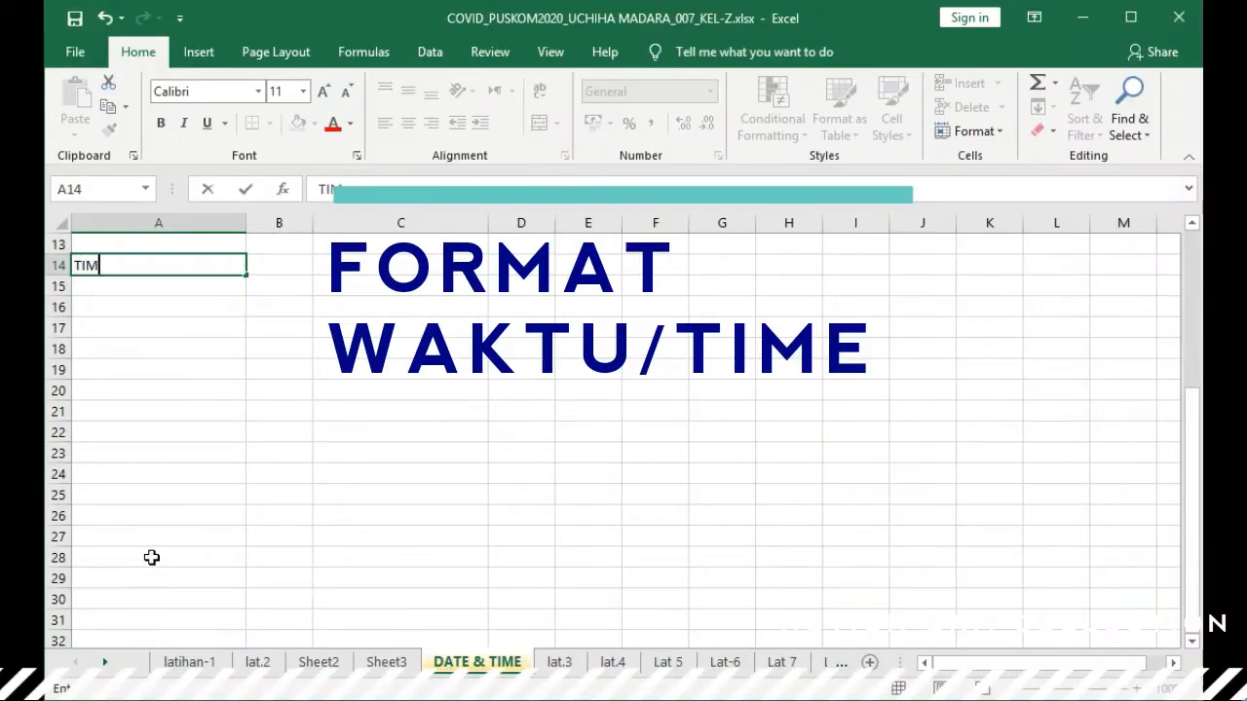
type("E")
key("Return")
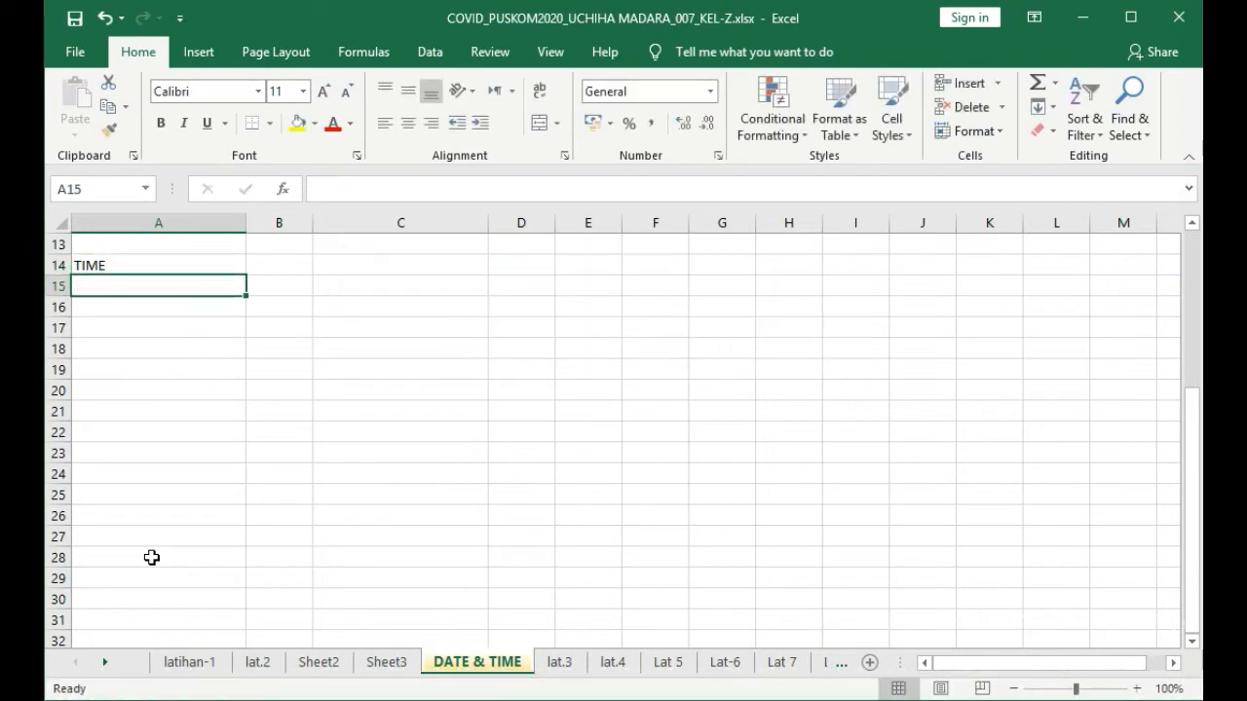
- Extend the heading in cell A14 so that it reads TIME/waktu
key("Up")
key("F2")
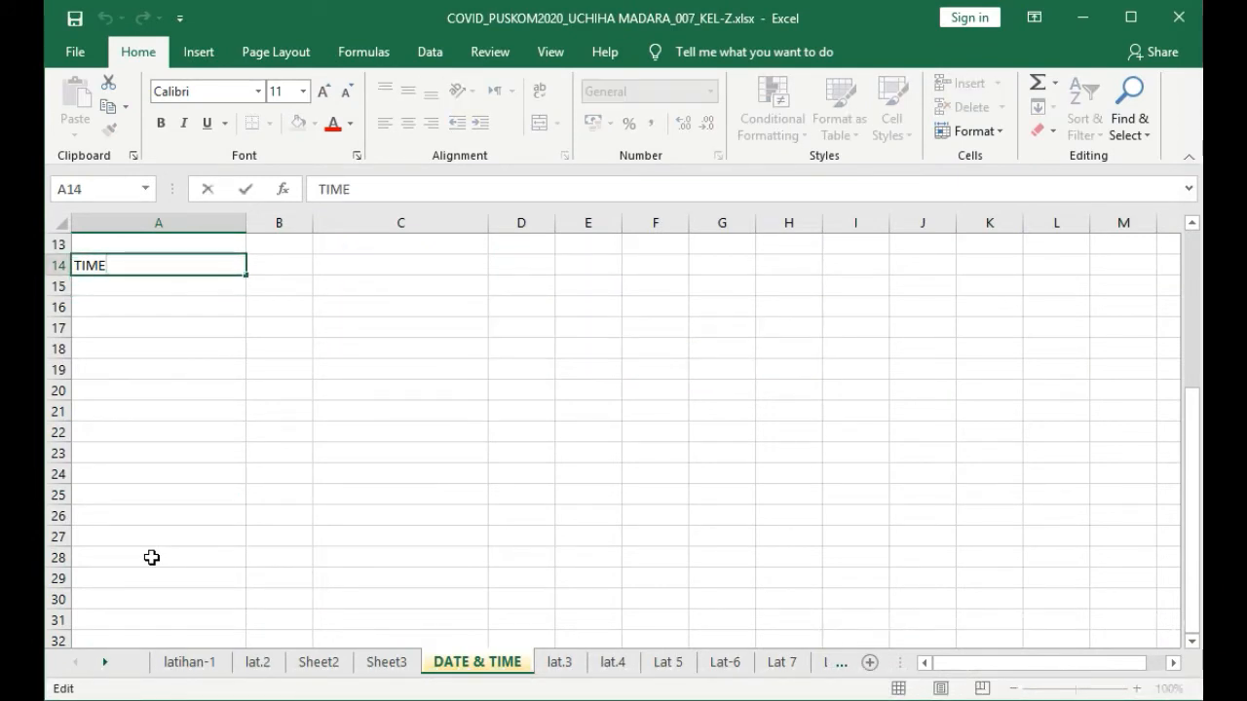
type("/waktu")
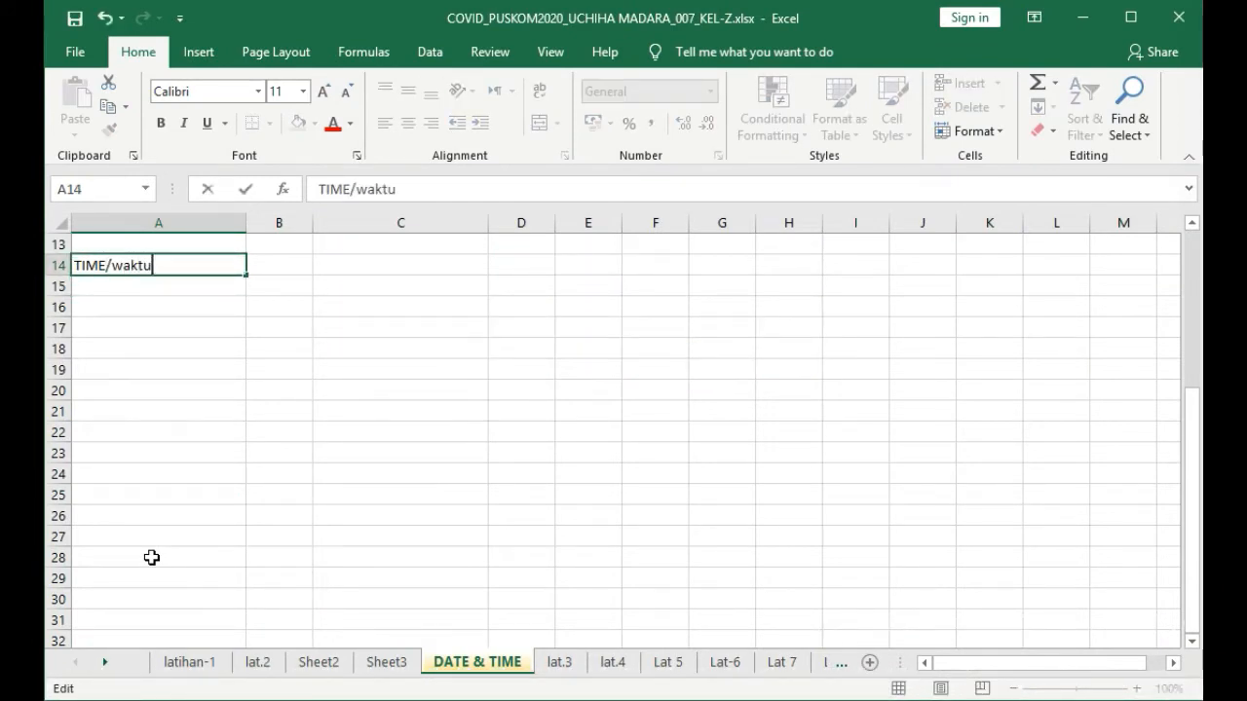
key("Return")
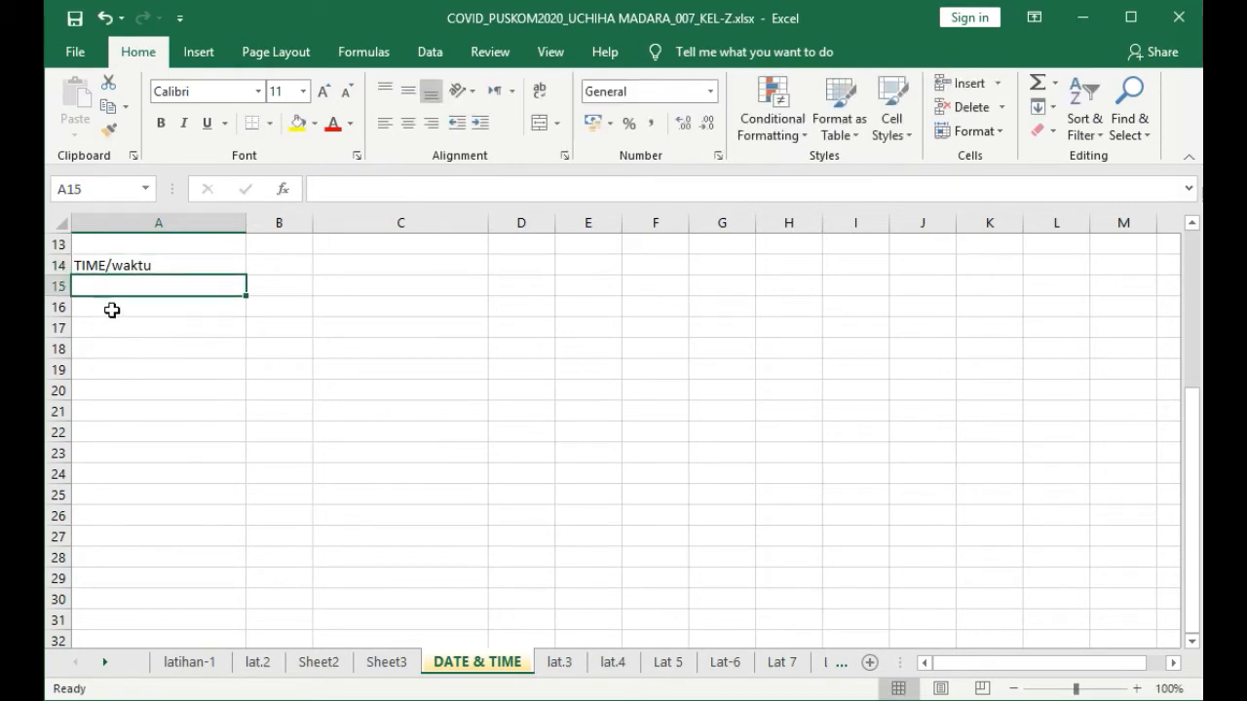
- Enter the label jam:menit:detik in cell A15, below the TIME/waktu heading
scroll(112, 309, "up", 2)
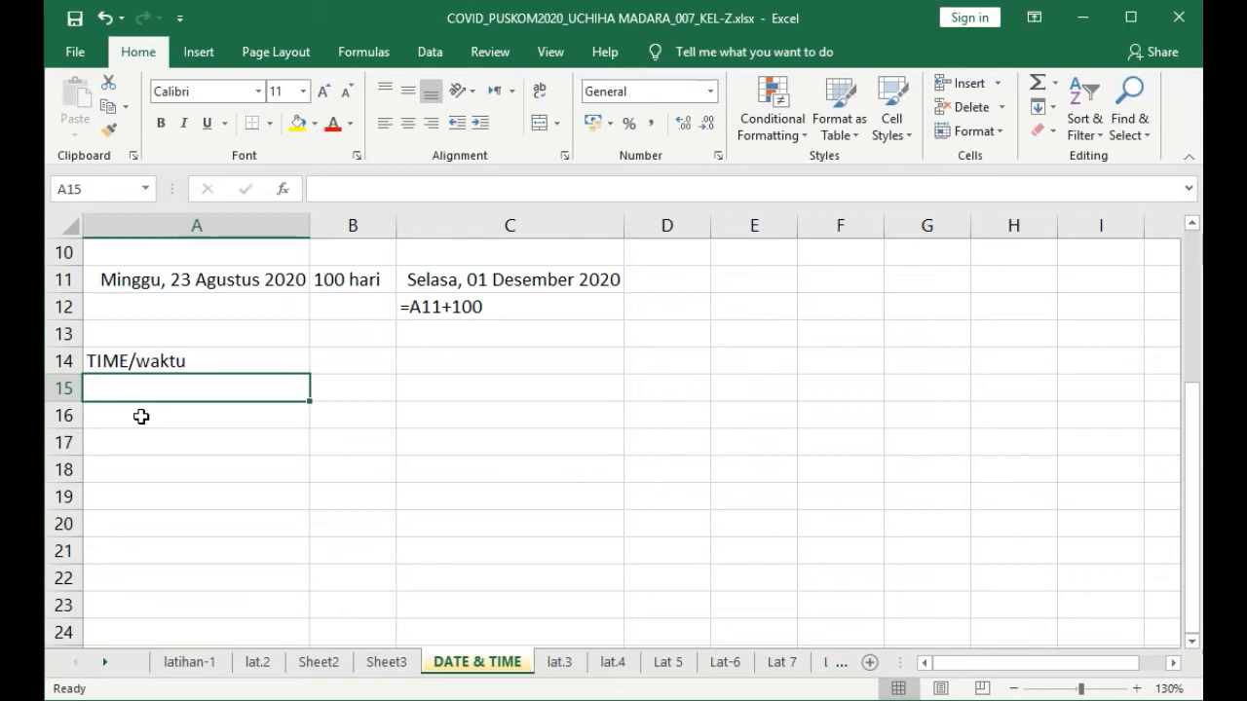
type("jam")
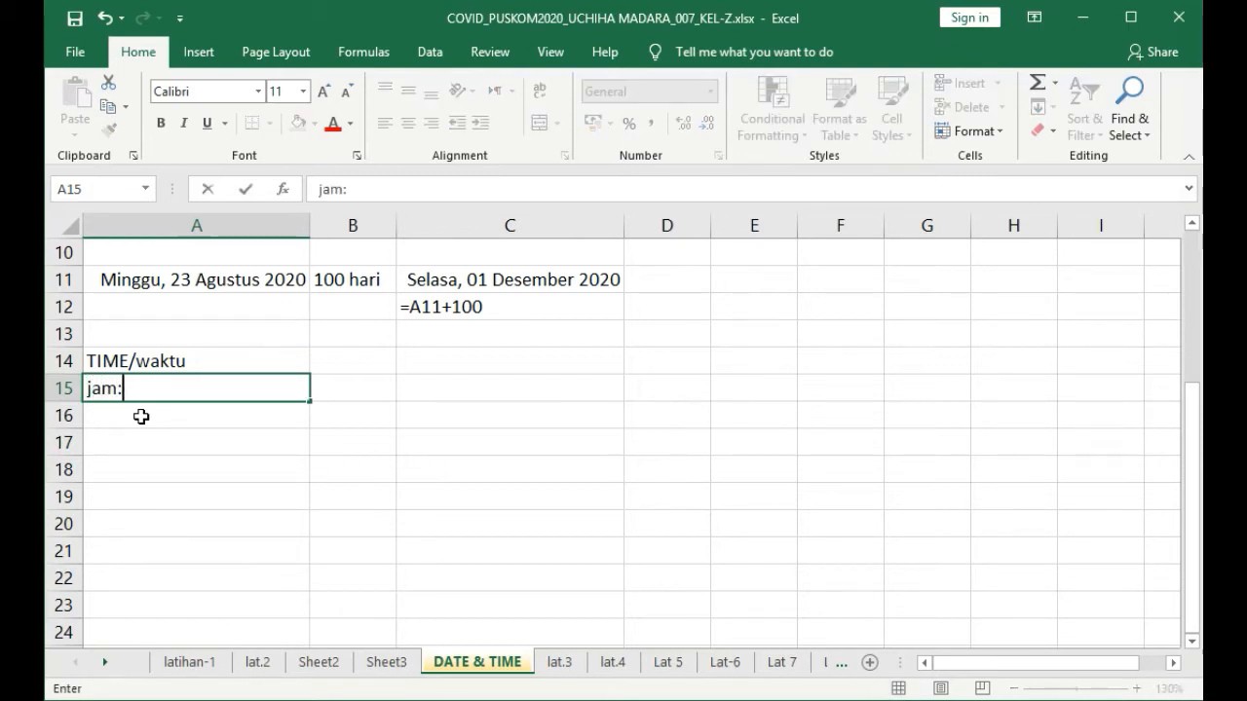
type(":meni")
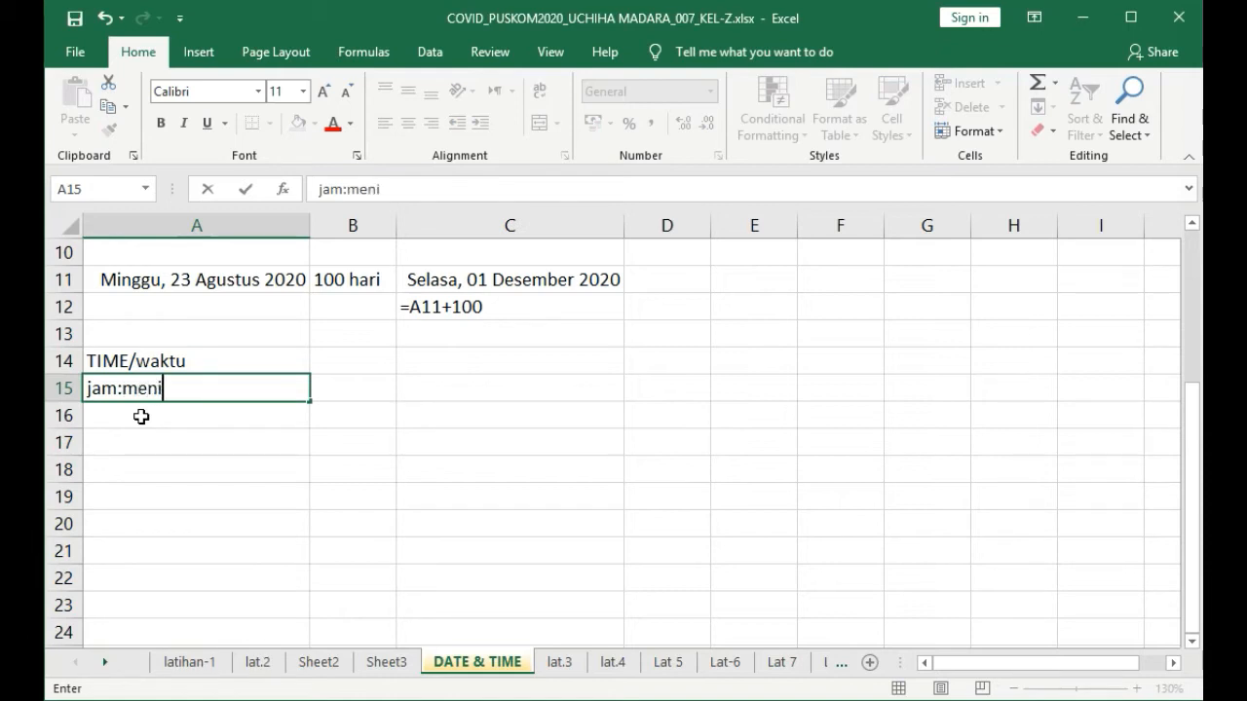
type("t:detik")
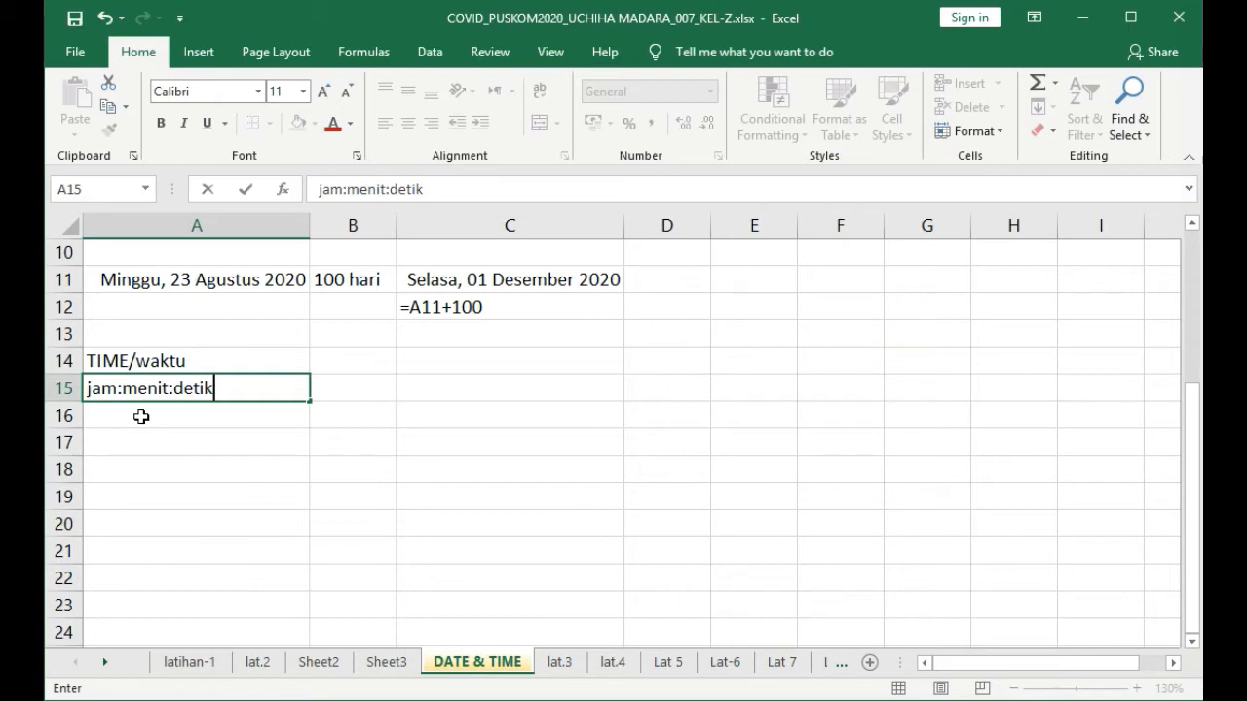
key("Return")
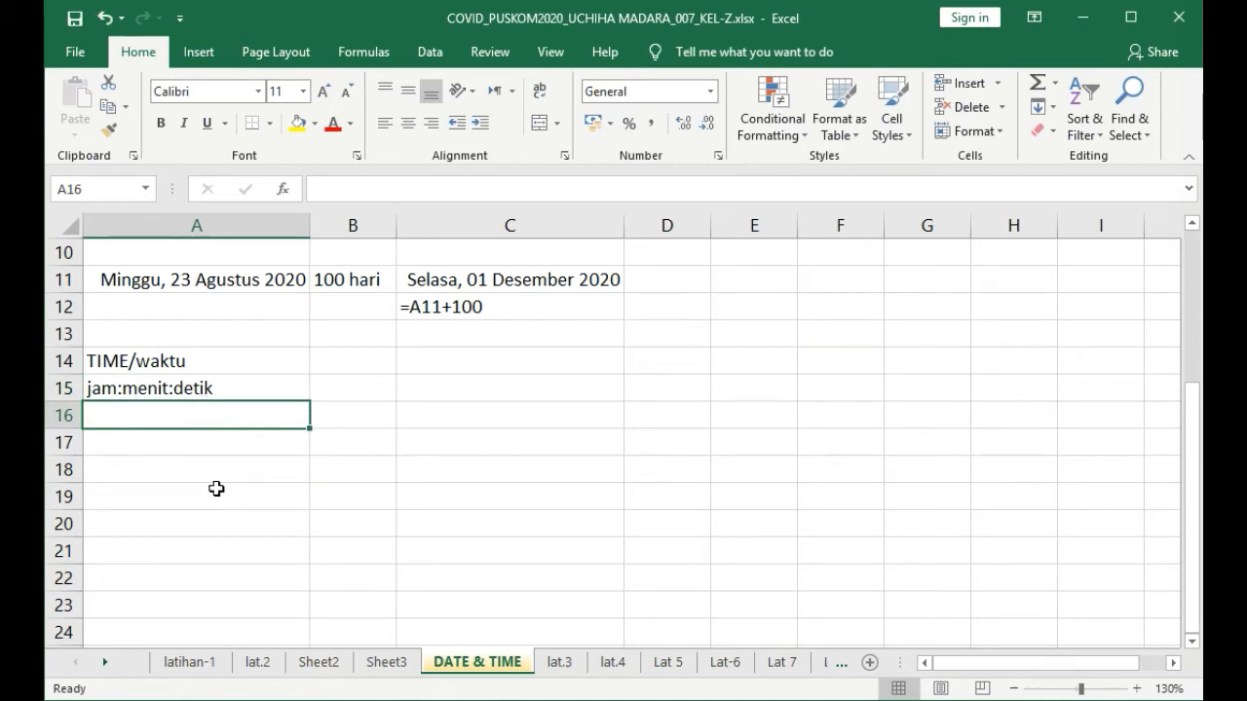
- Enter the time 08:53 in cell A16, below the jam:menit:detik label
type("08")
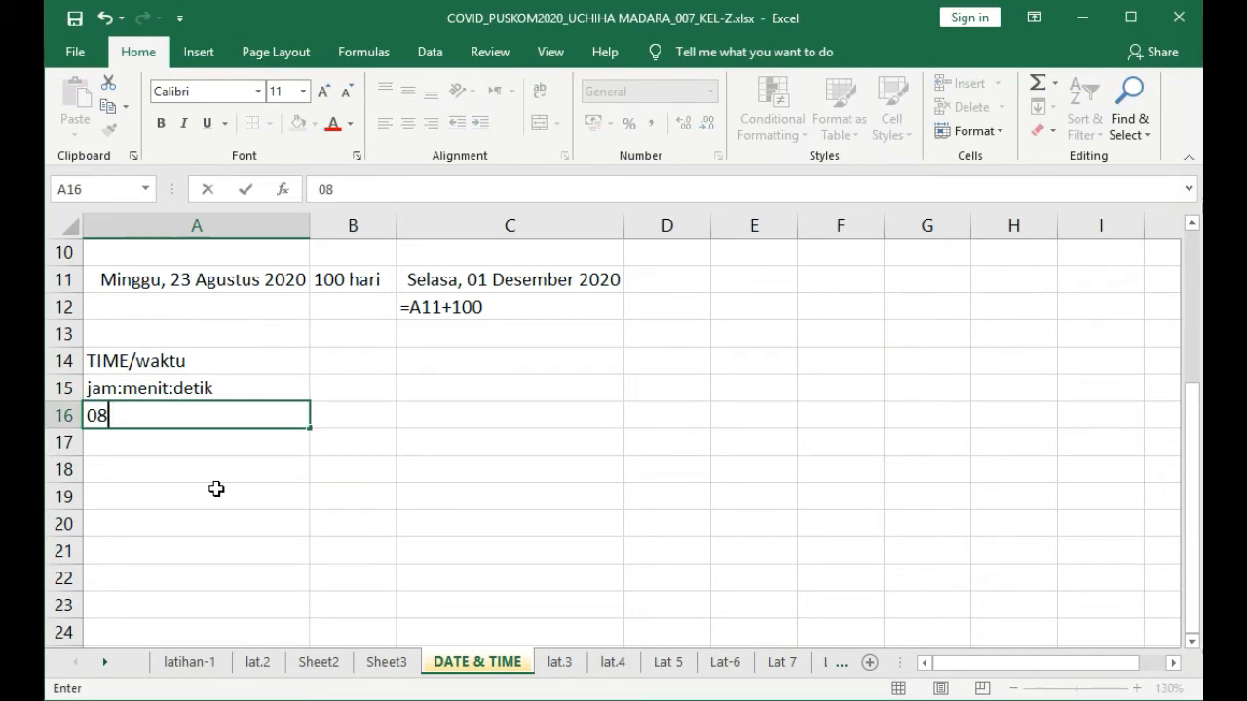
type(":53")
key("Return")
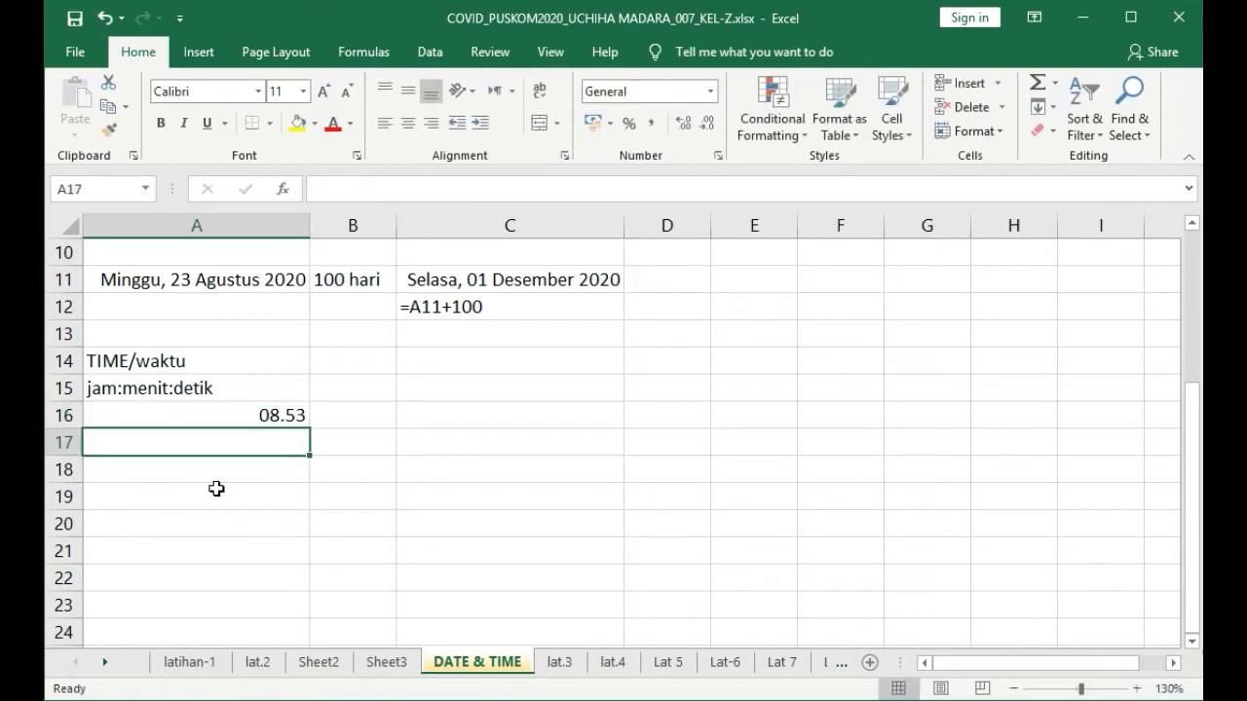
- Replace the entry in cell A16 with '08:53 so that the time is stored as text with a colon
key("Up")
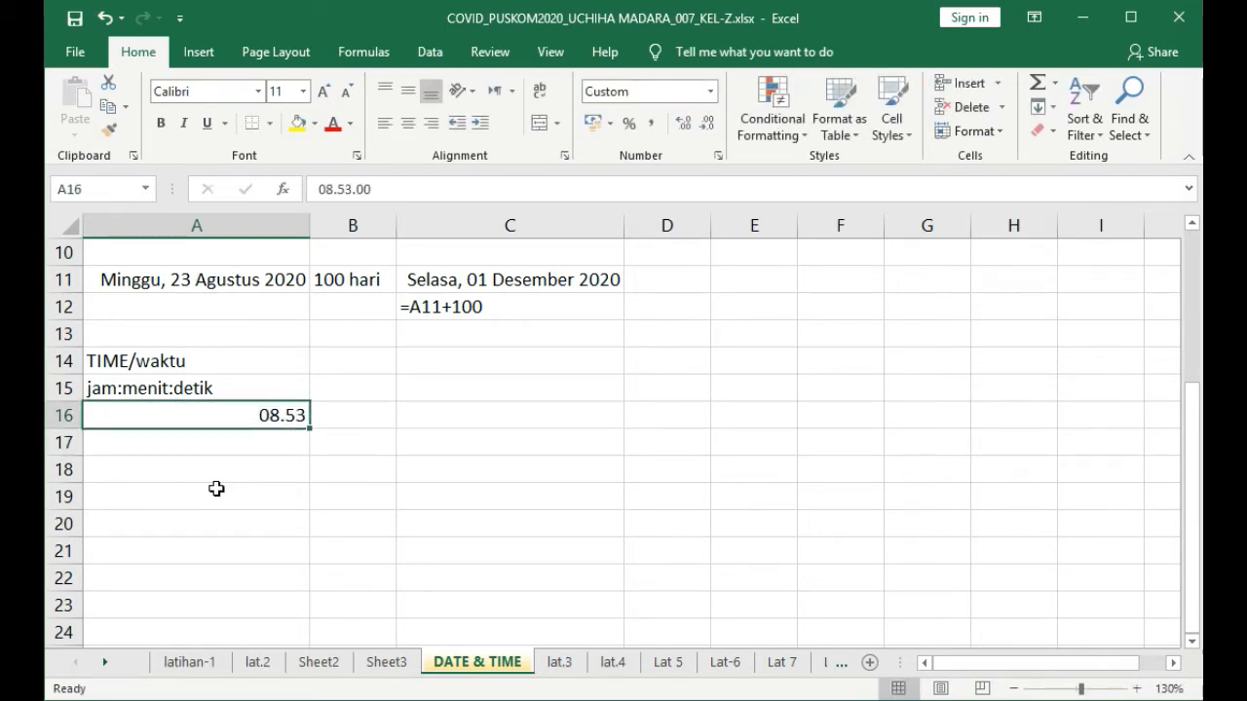
type("'")
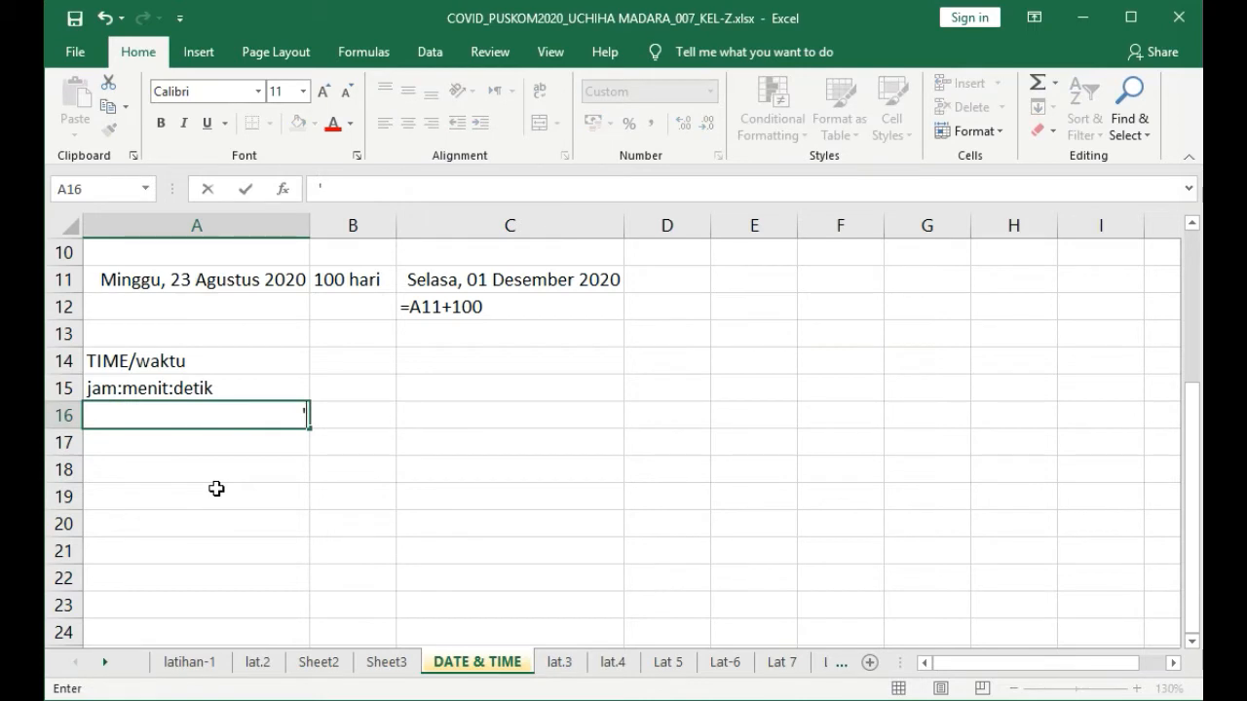
type("08:53")
key("Return")
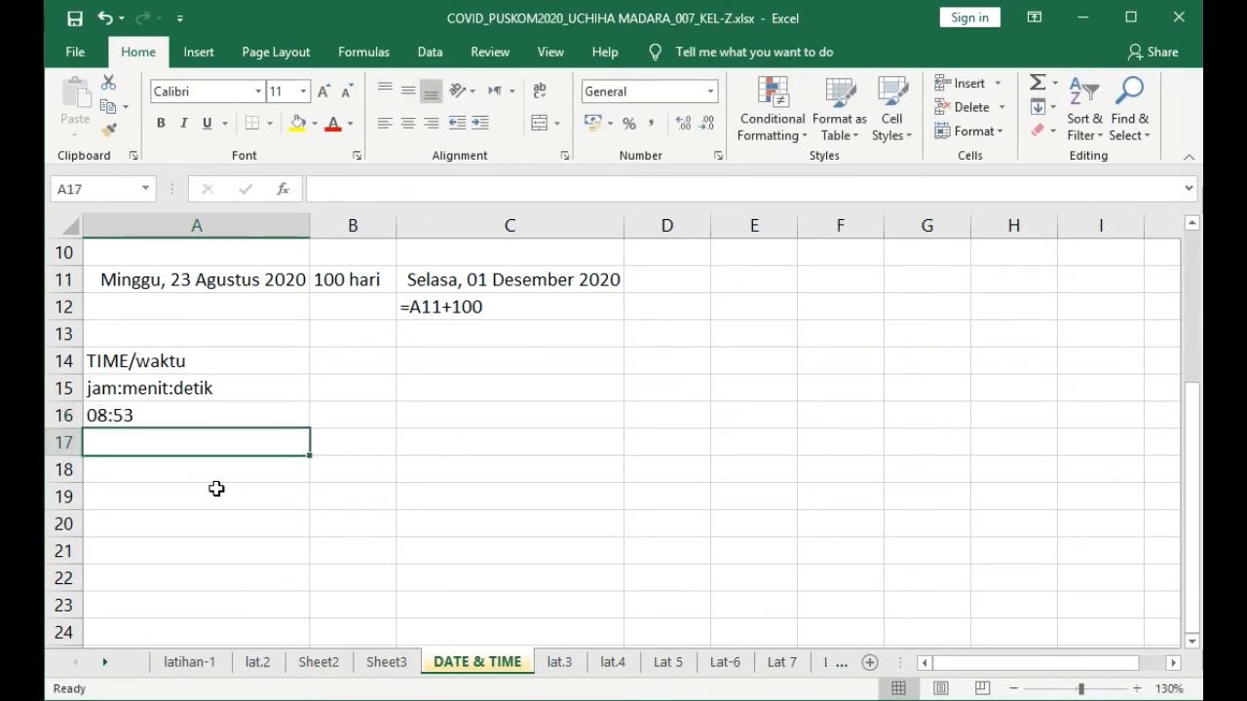
- Enter the time 08.53 with a period separator in cell A17
type("08.")
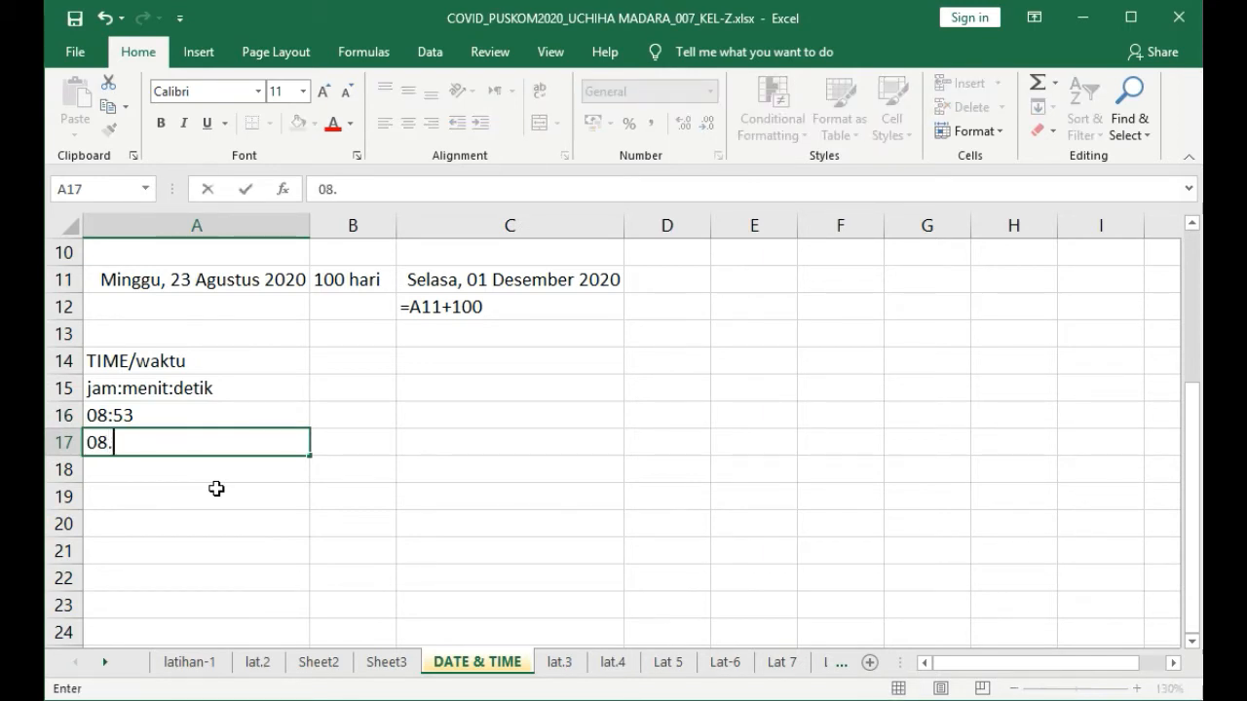
type("53")
key("Return")
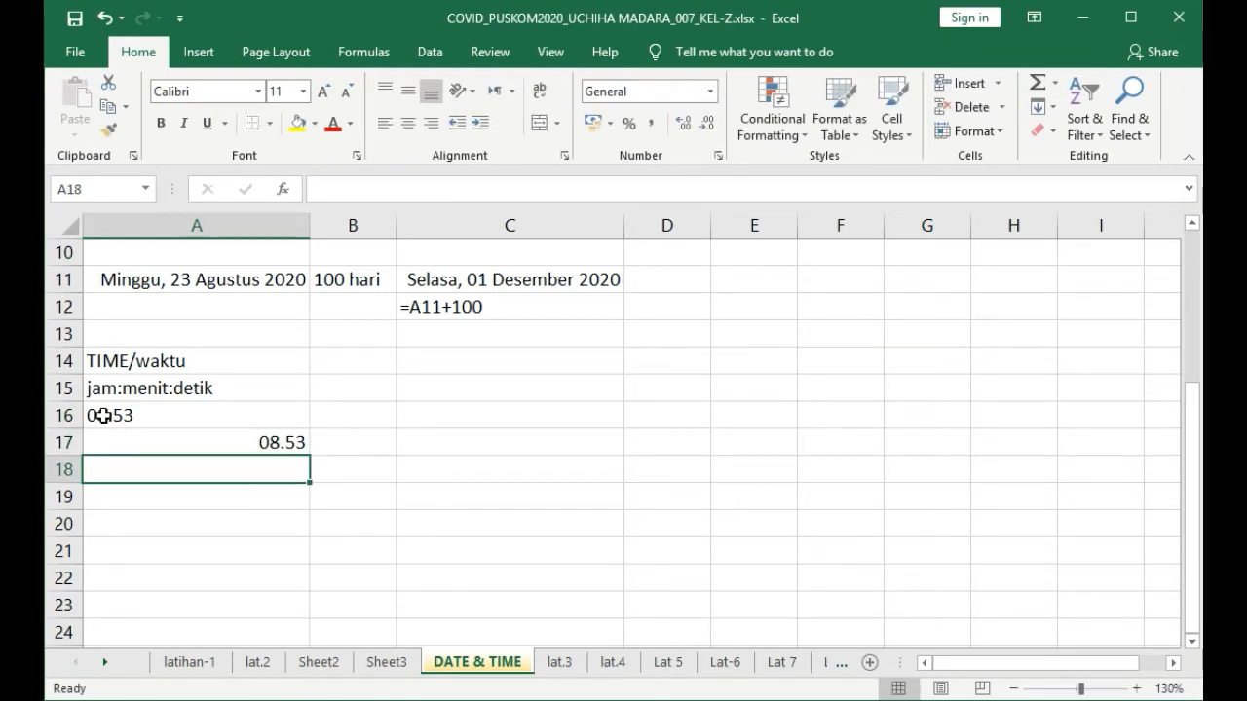
- Center and bold the two times in A16:A17, and fill cell A16 with yellow
left_click_drag(245, 426, 250, 439)
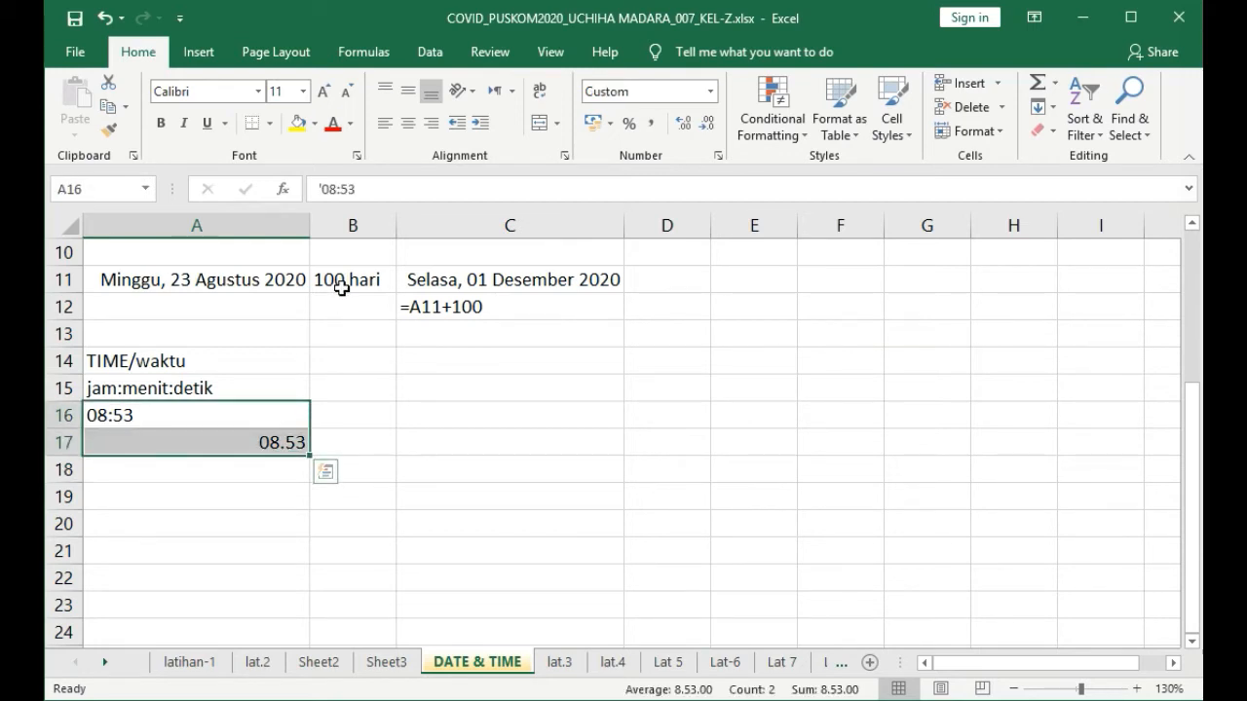
left_click(408, 124)
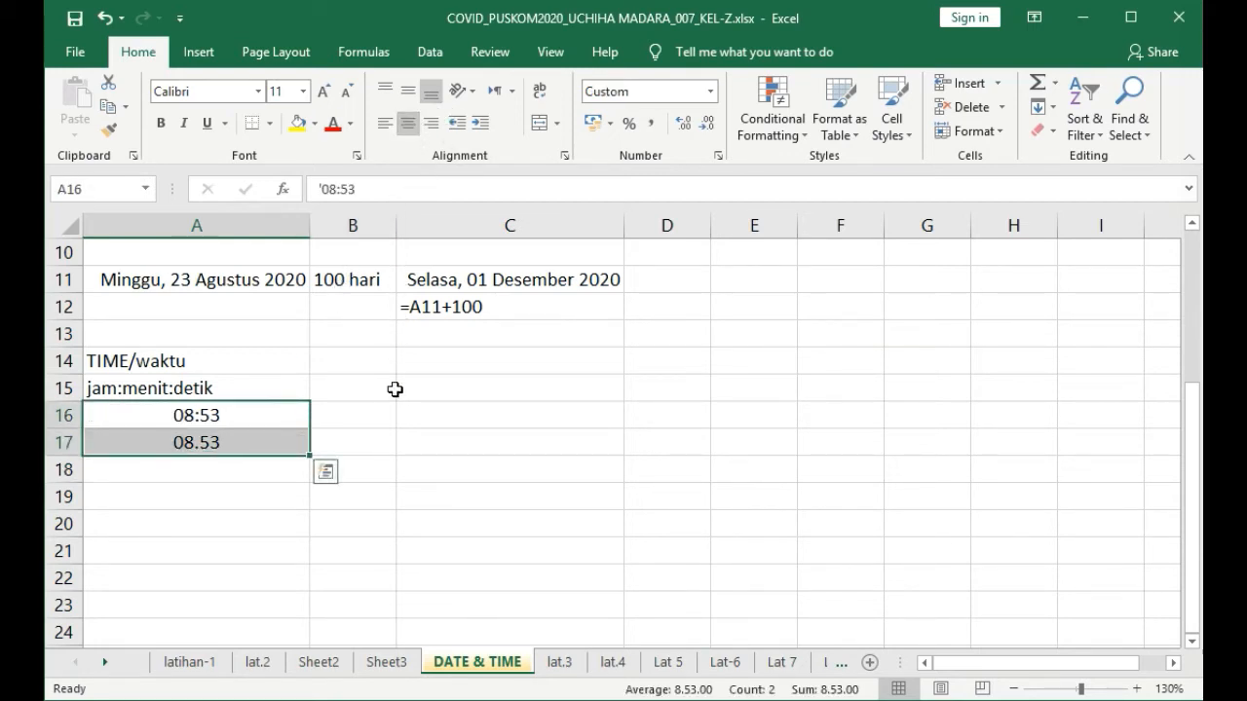
left_click(164, 124)
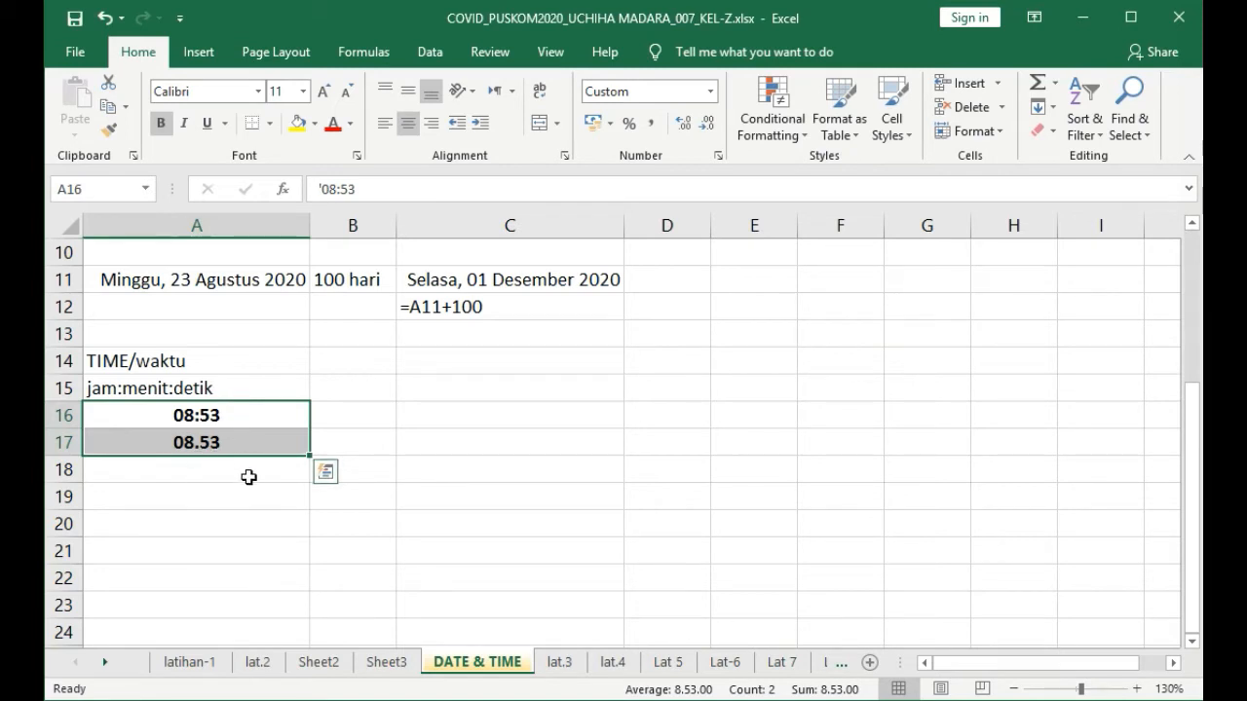
left_click(216, 421)
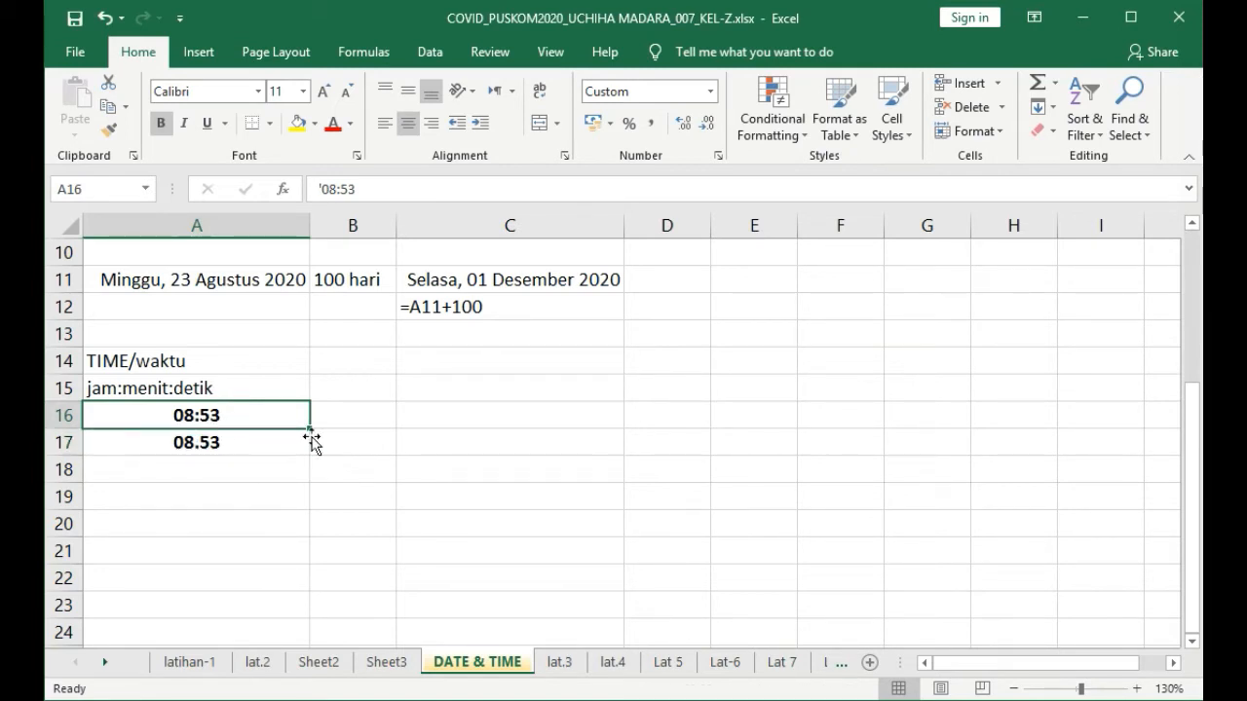
left_click(297, 122)
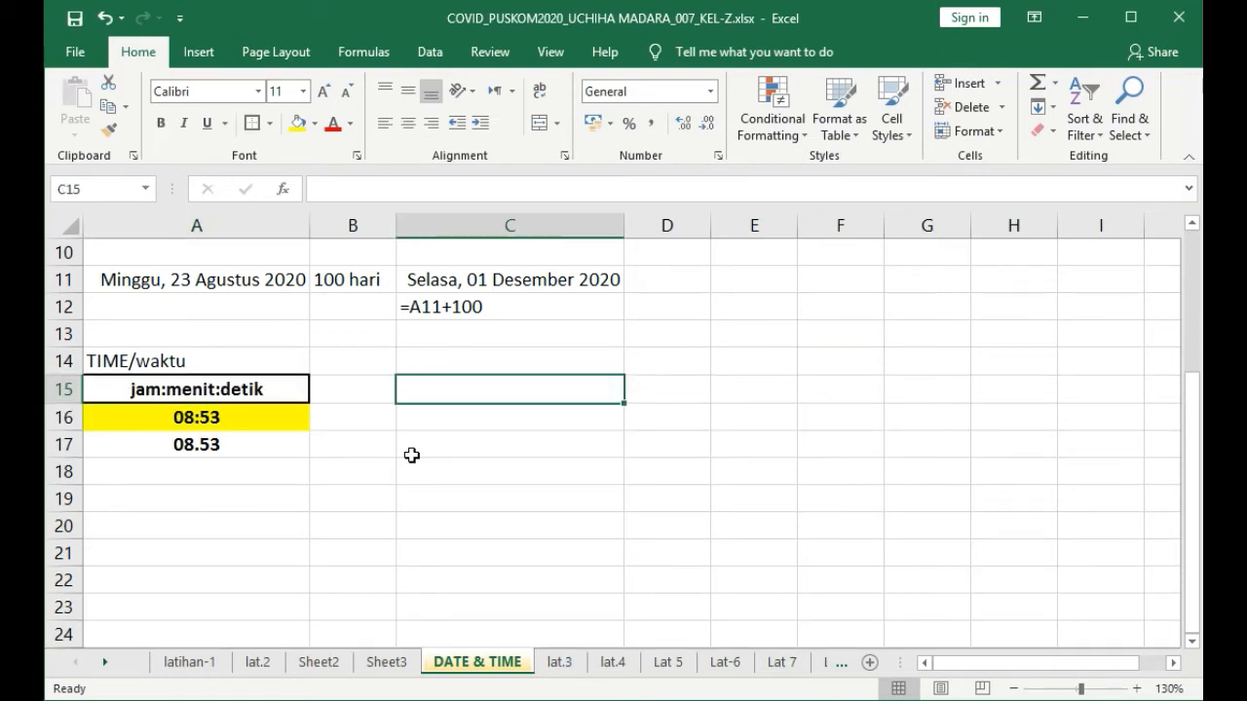
- Enter the time 8:53:37, including seconds, in cell C15
type("8")
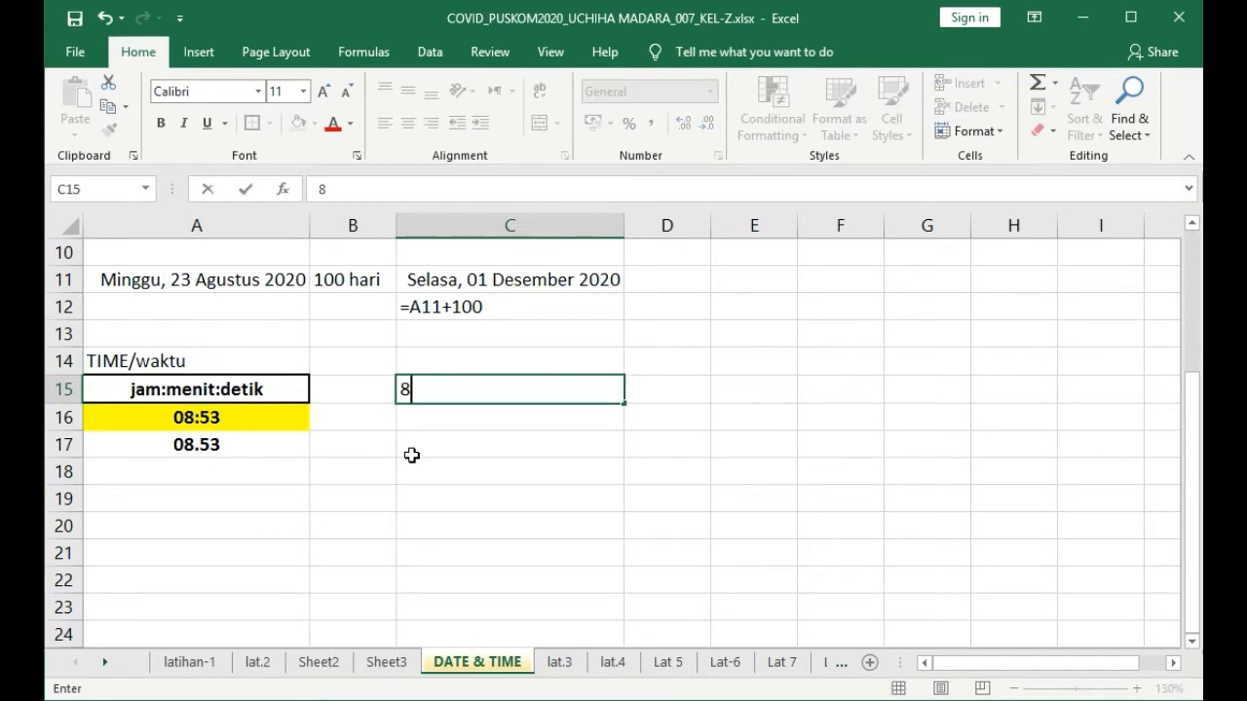
type(":53:3")
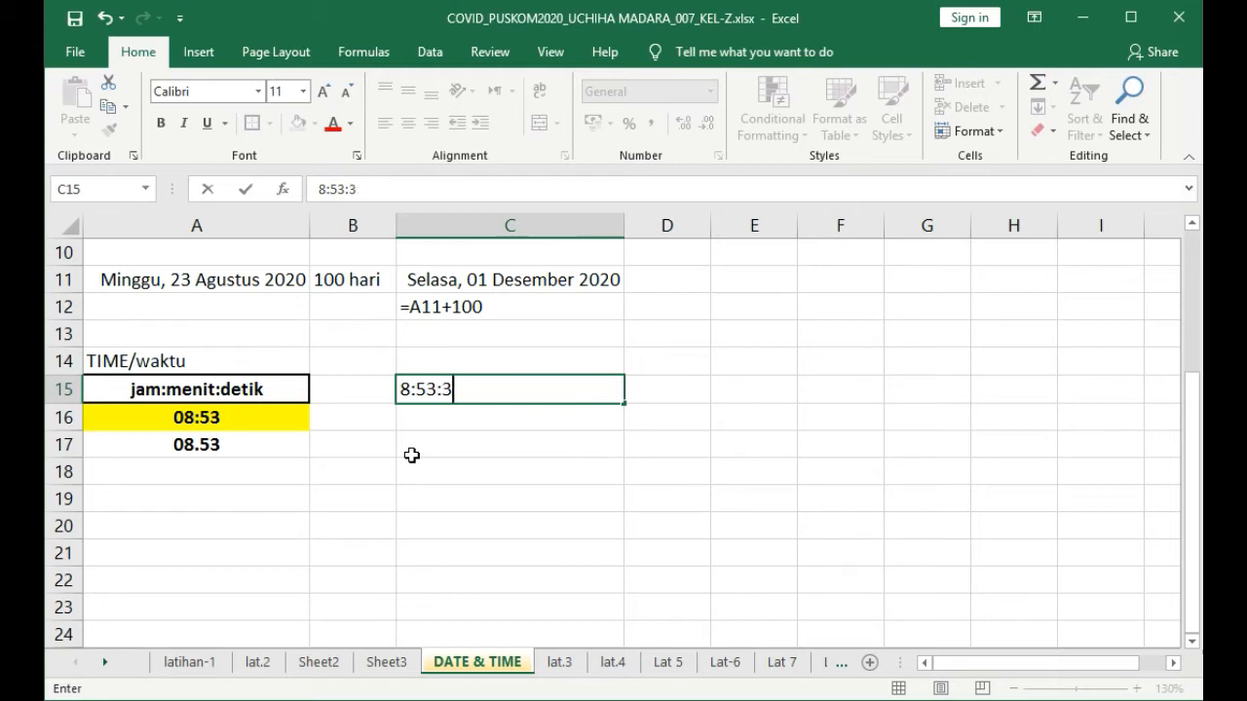
type("7")
key("Return")
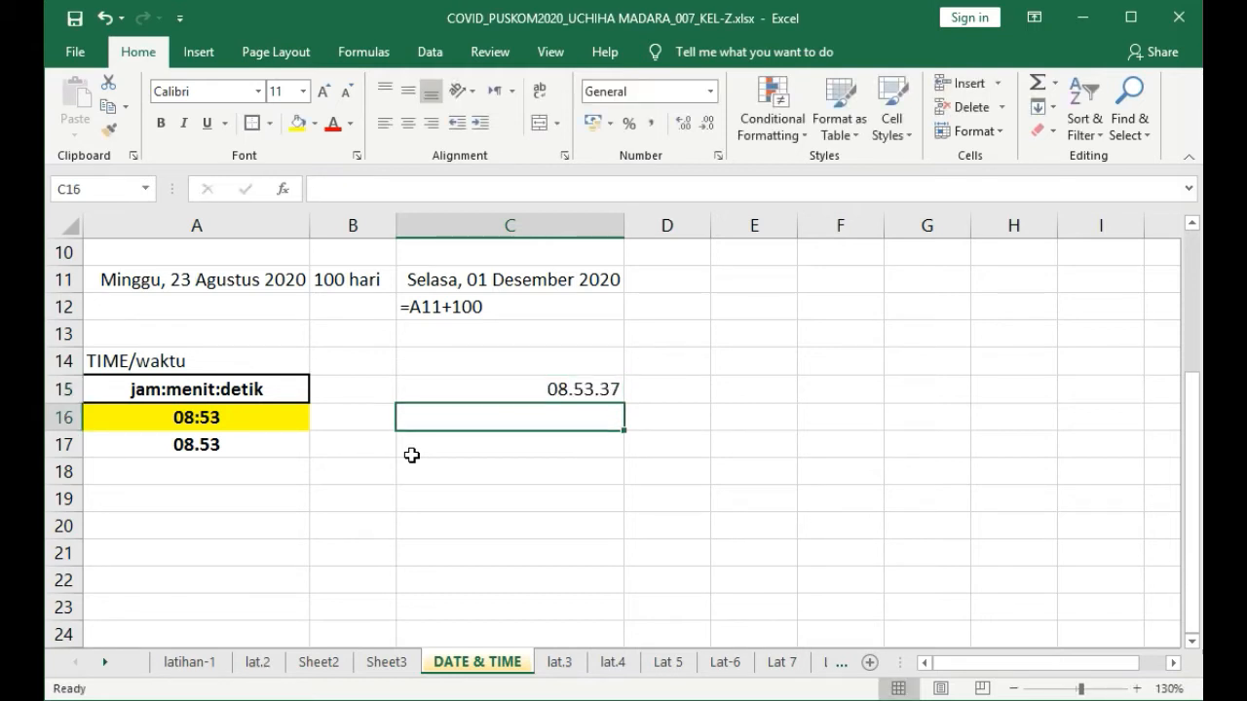
- Center the time in cell C15 and make it bold
left_click(591, 393)
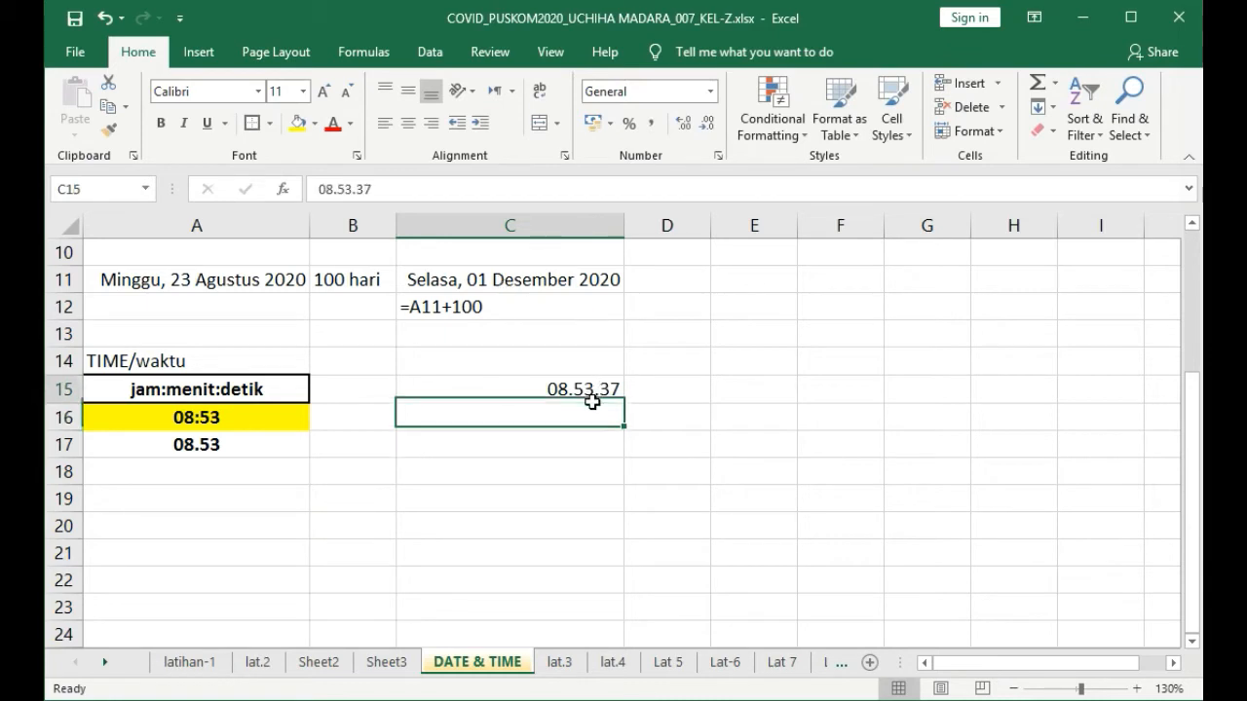
left_click(408, 123)
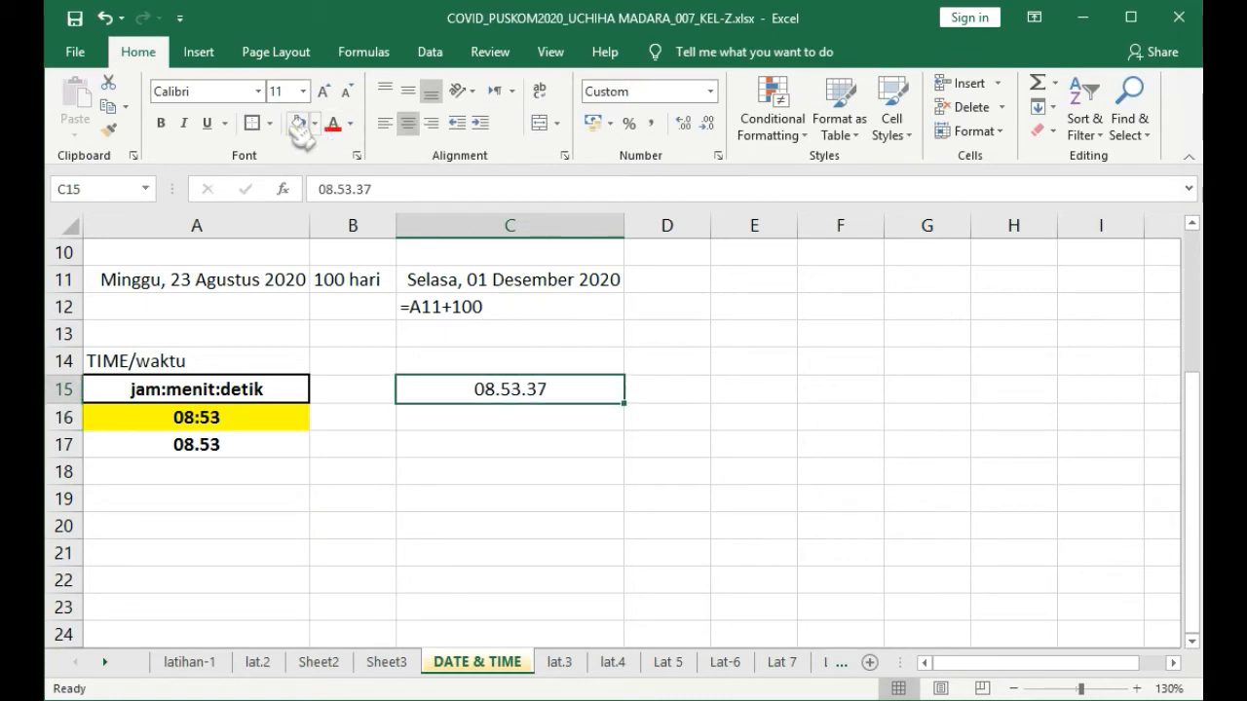
left_click(161, 123)
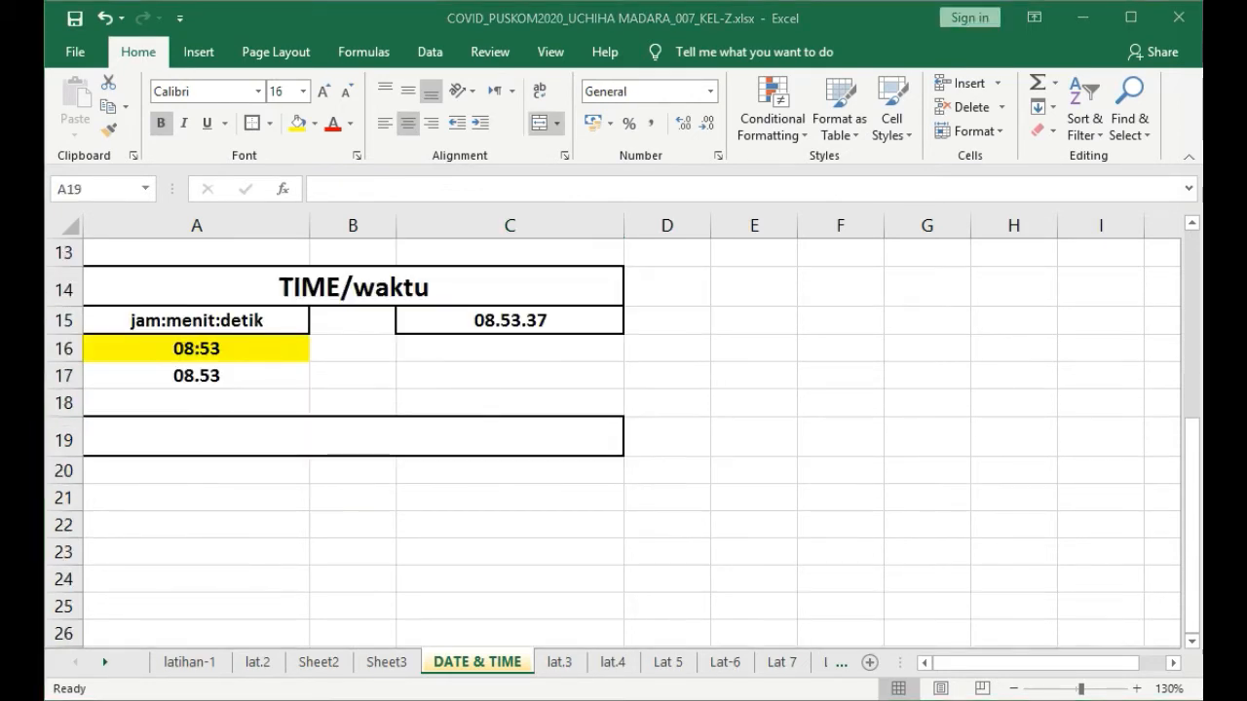
- Fill the empty merged and bordered cell A19 down into row 20 to repeat its formatting
left_click(290, 441)
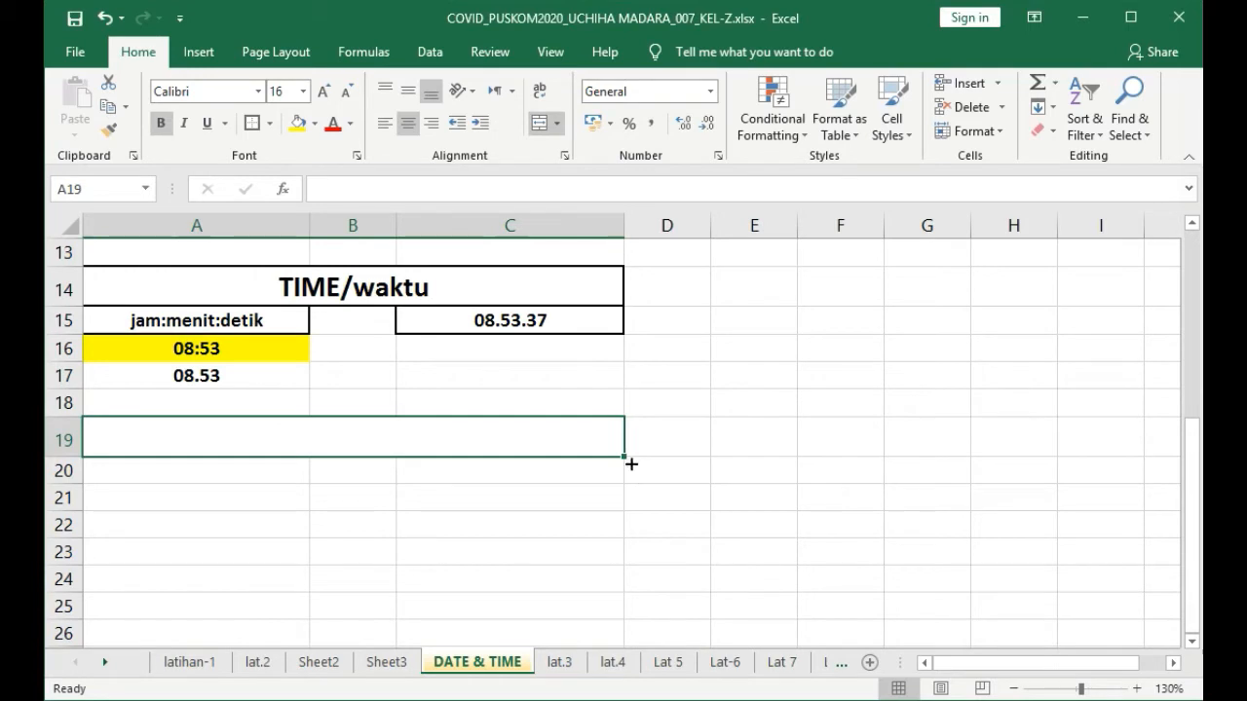
left_click_drag(628, 464, 581, 456)
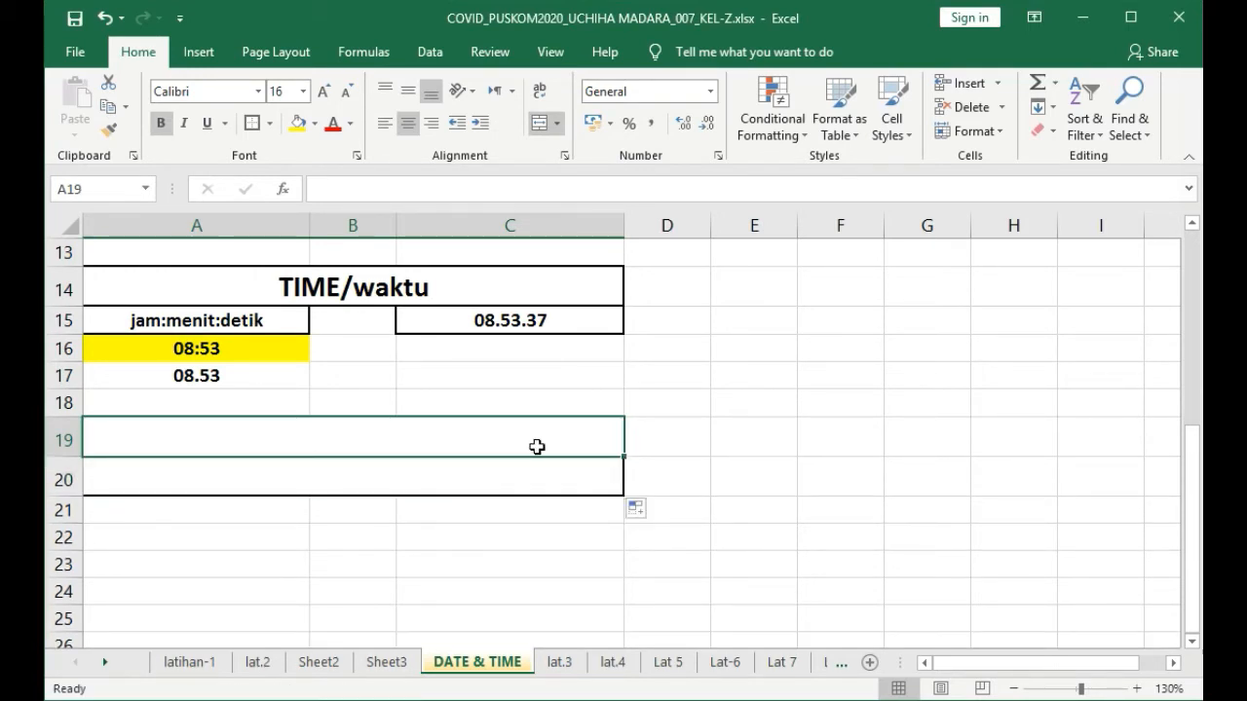
type("JAM")
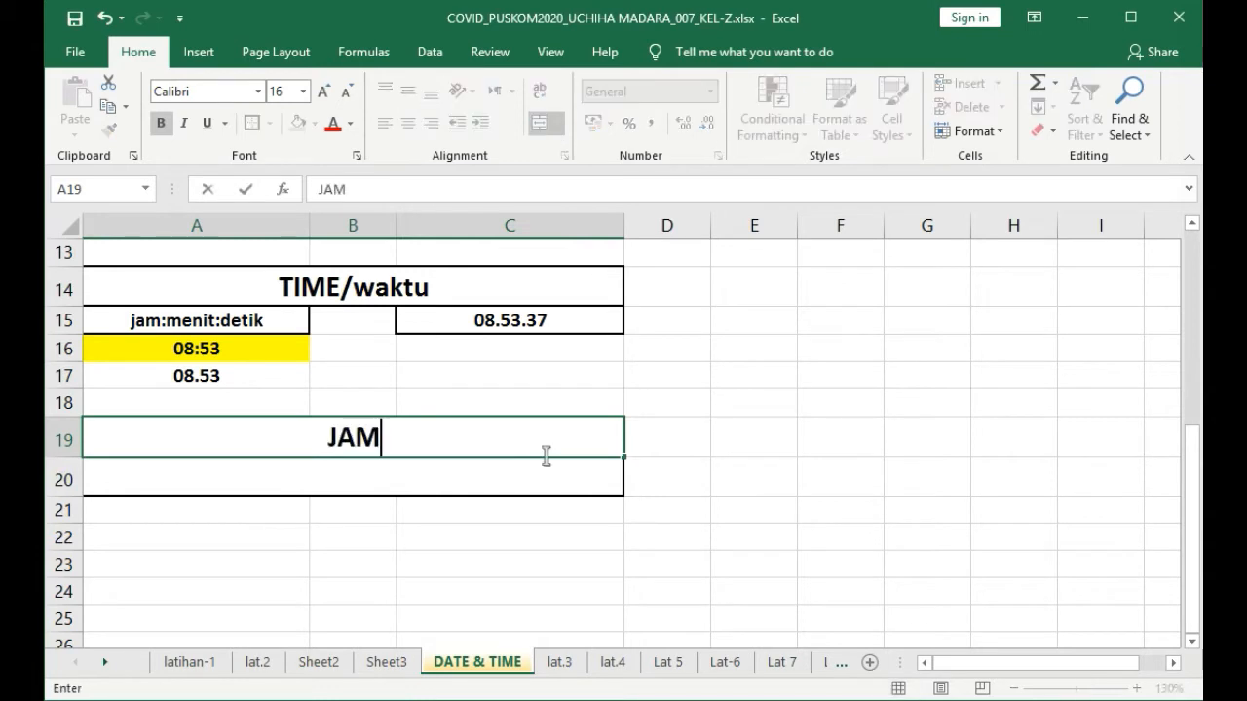
type(":")
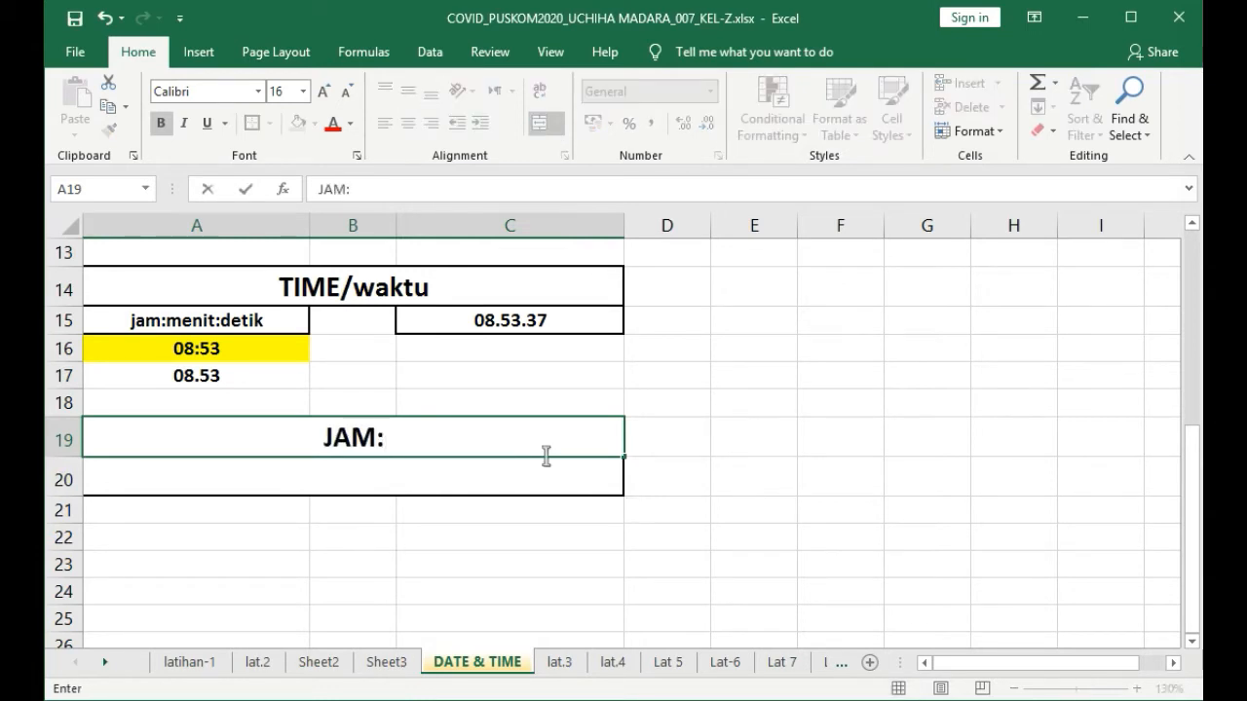
key("BackSpace")
key("BackSpace")
key("BackSpace")
key("BackSpace")
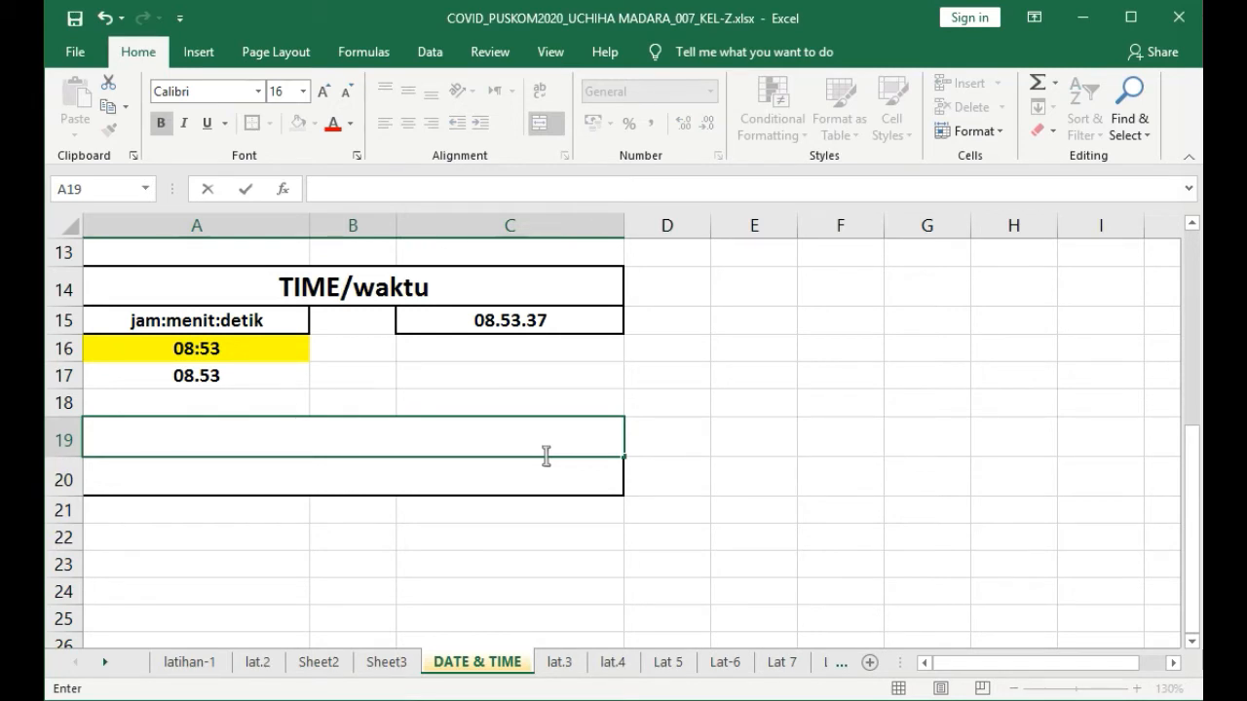
- Enter the time pattern HH:MM:SS as the heading in merged cell A19
type("HH:")
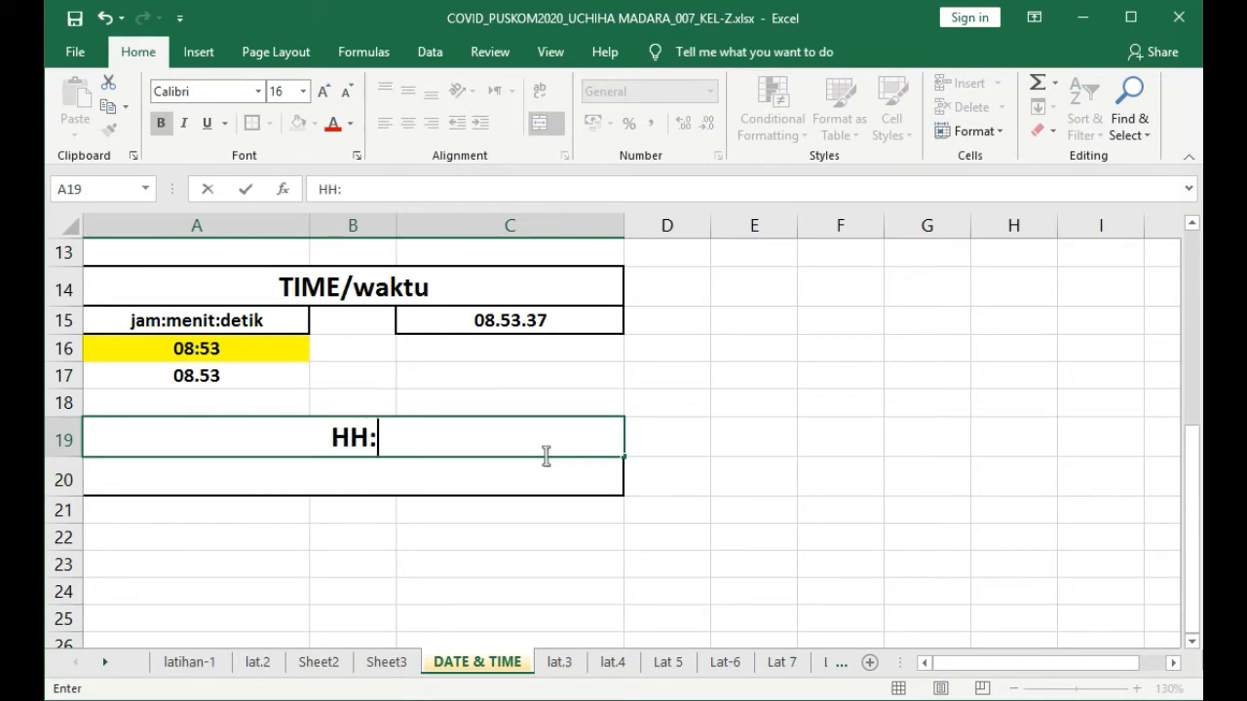
type("MM")
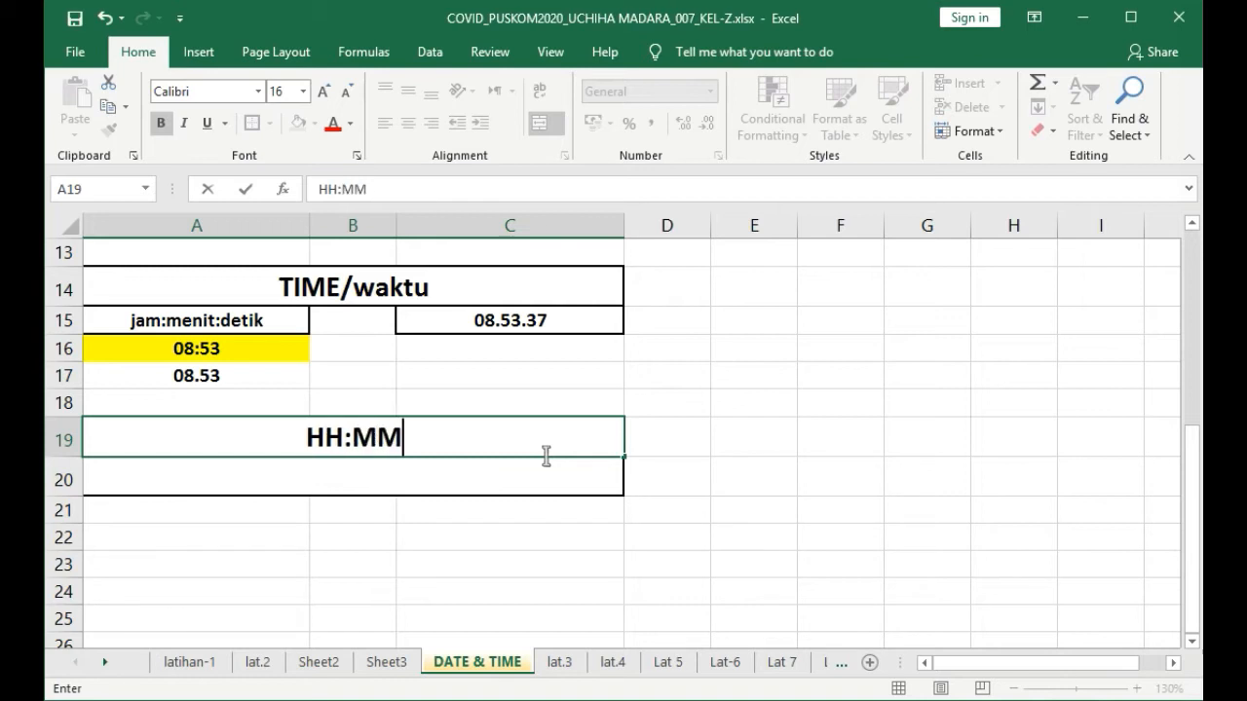
type(":SS")
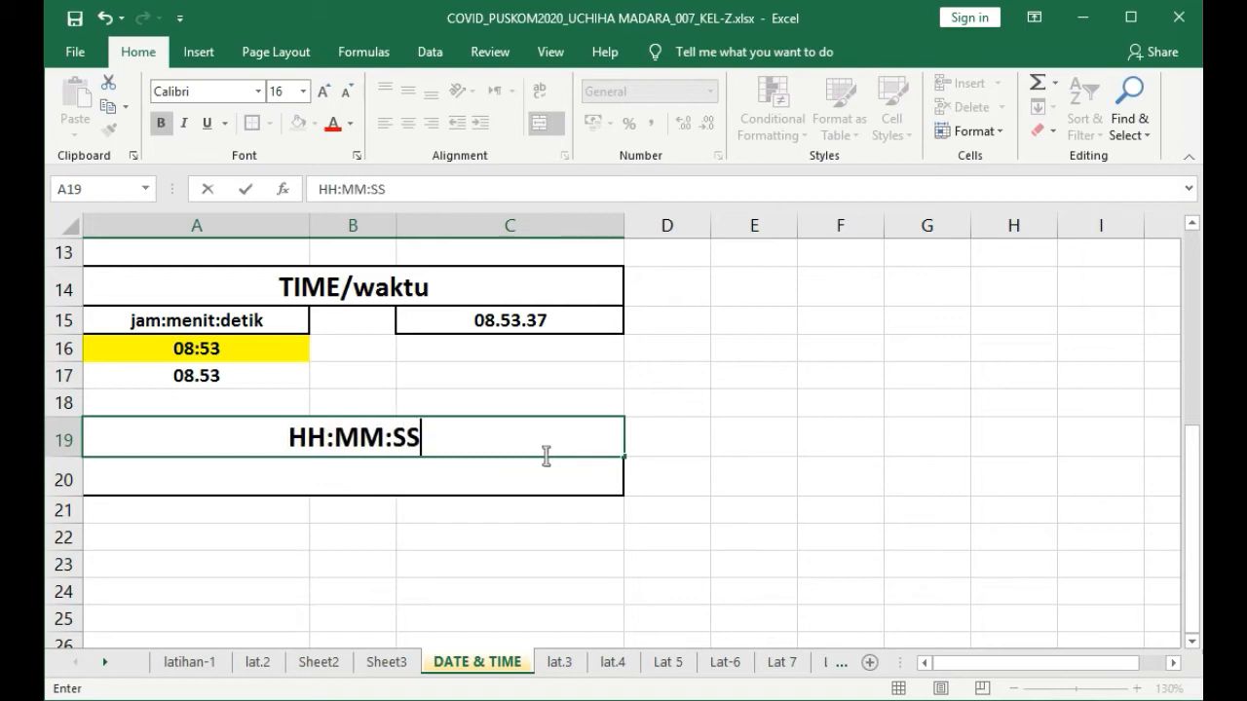
key("Return")
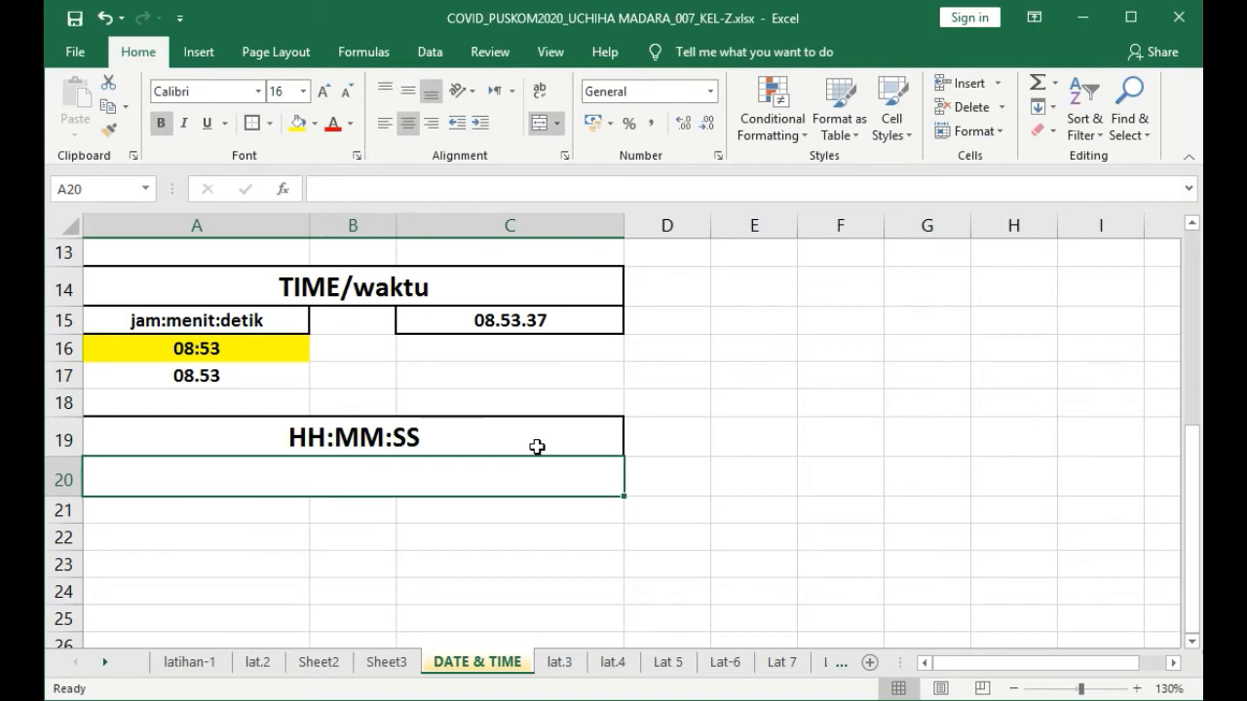
- Enter the formula =TIME(HH;MM;SS) in merged cell A20, below the HH:MM:SS heading
type("T")
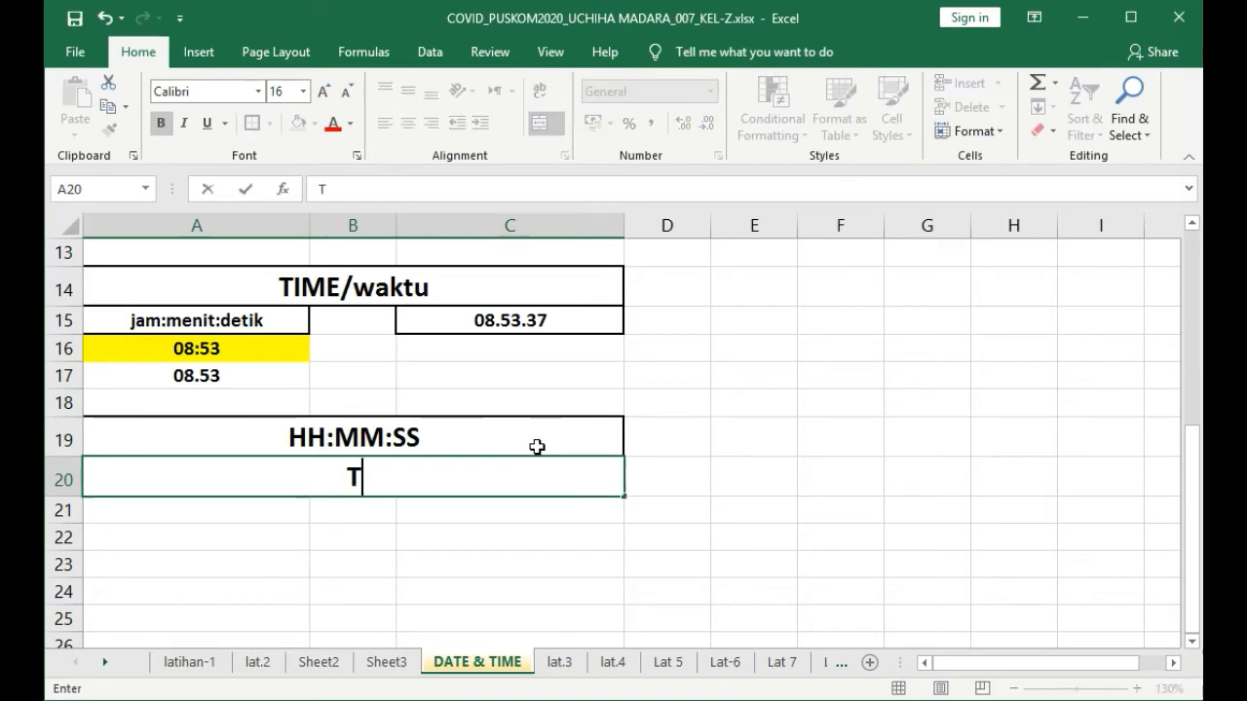
key("BackSpace")
type("=TIME")
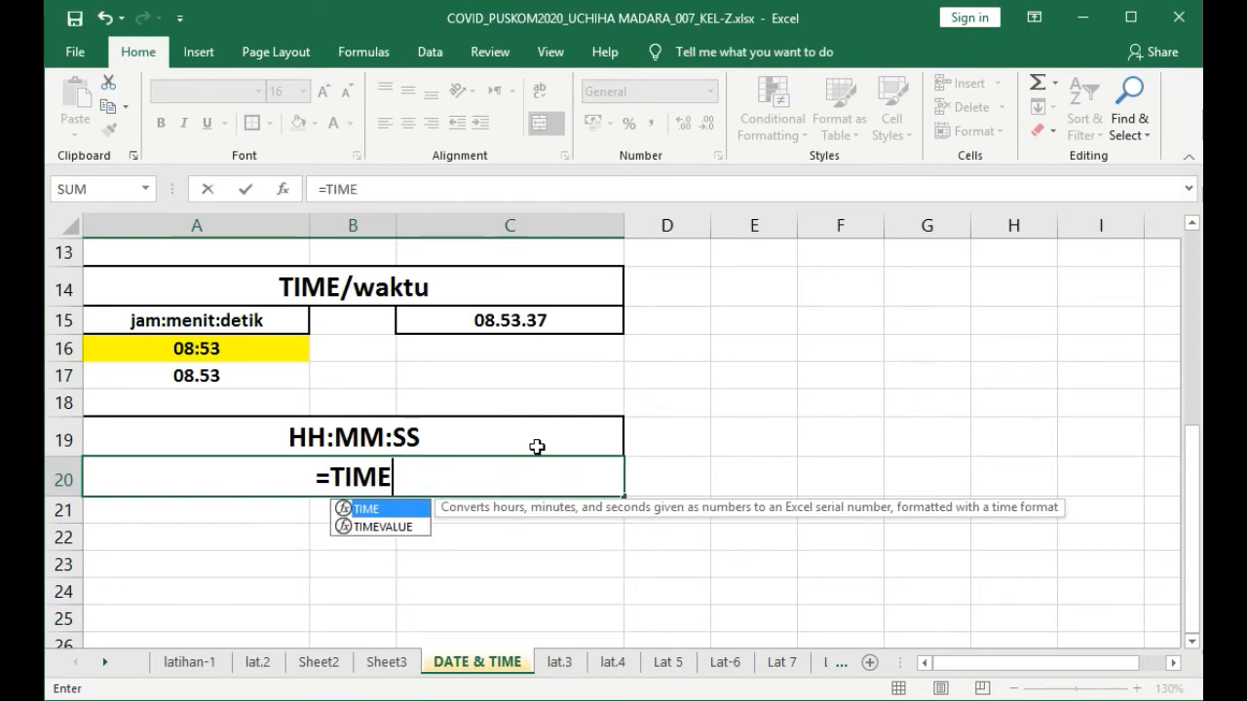
type("(HH")
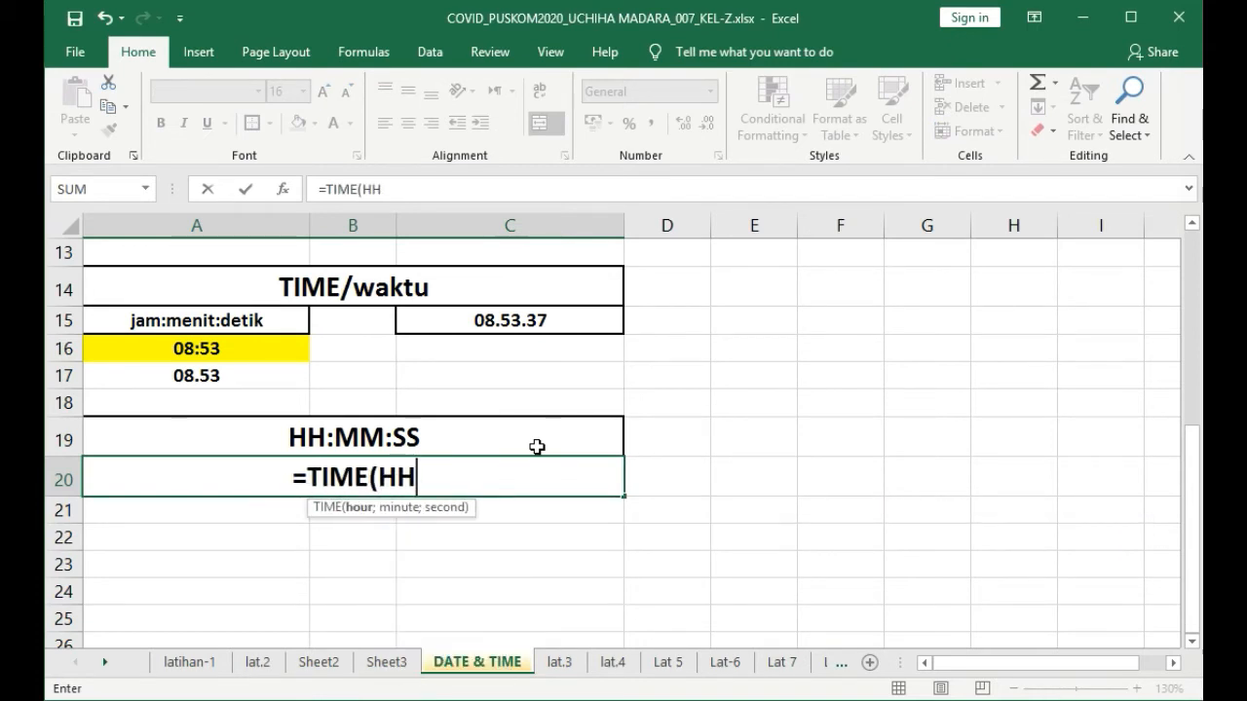
type(";")
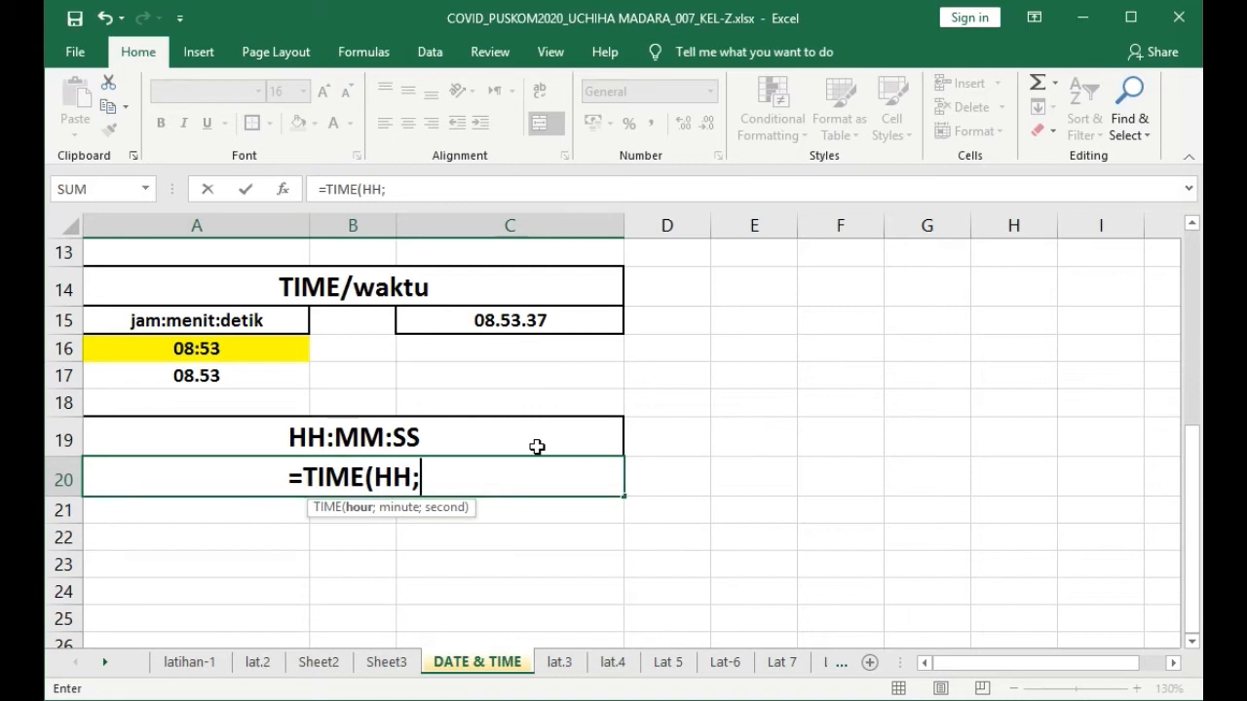
type("MM;")
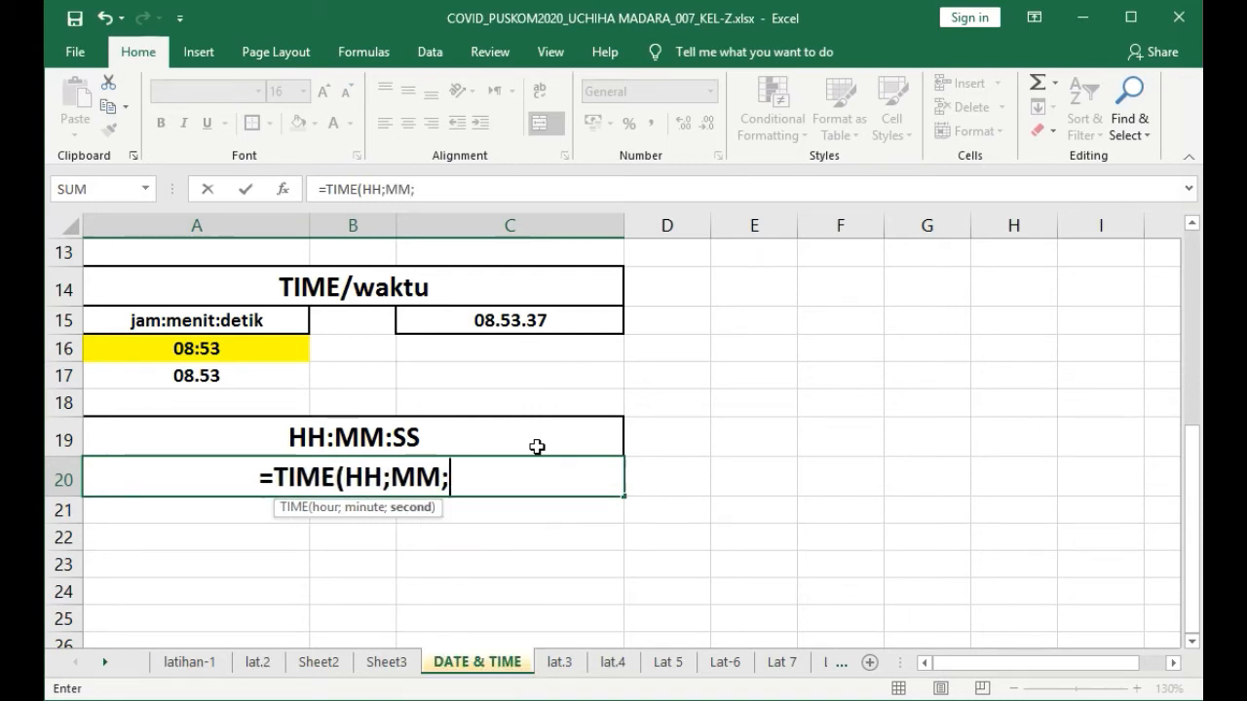
type("SS")
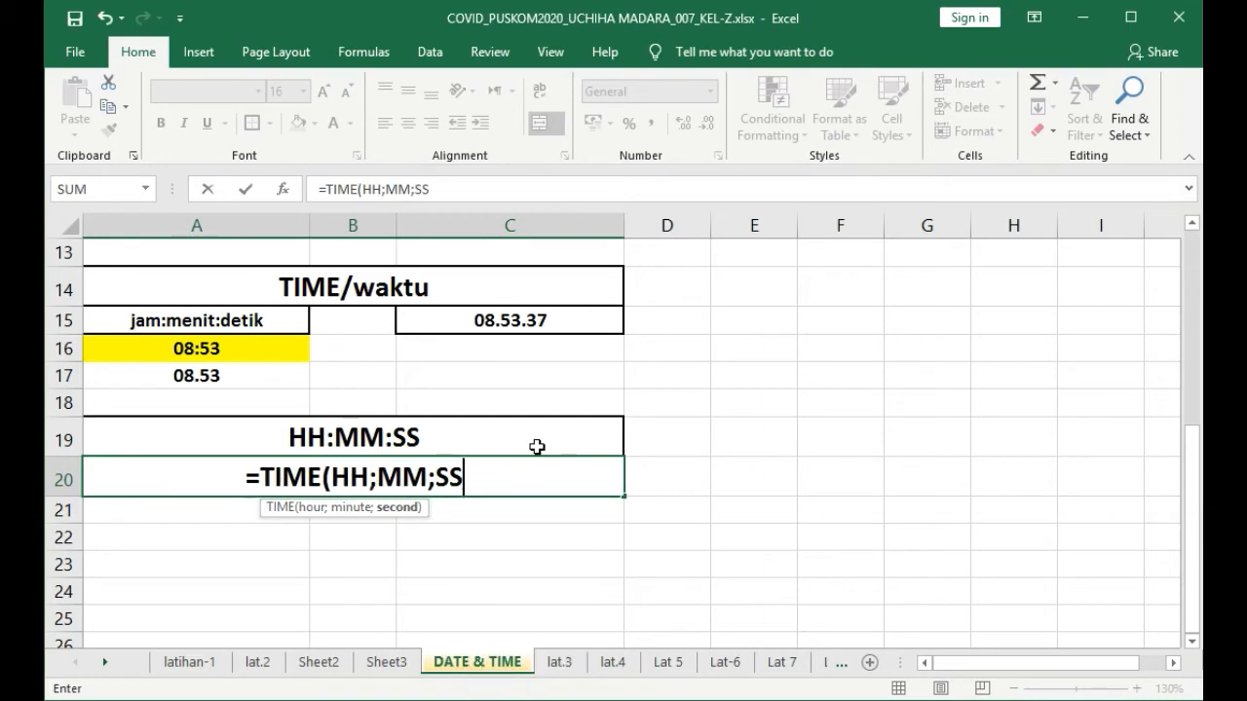
type(")")
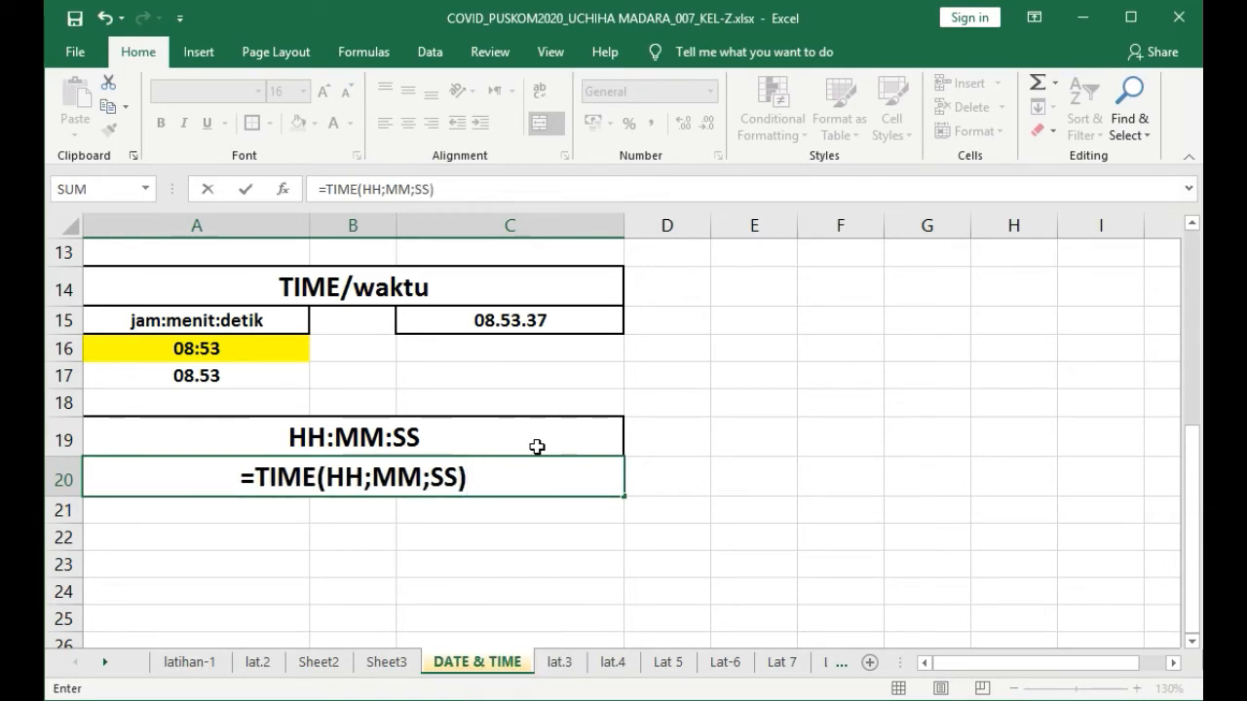
key("Return")
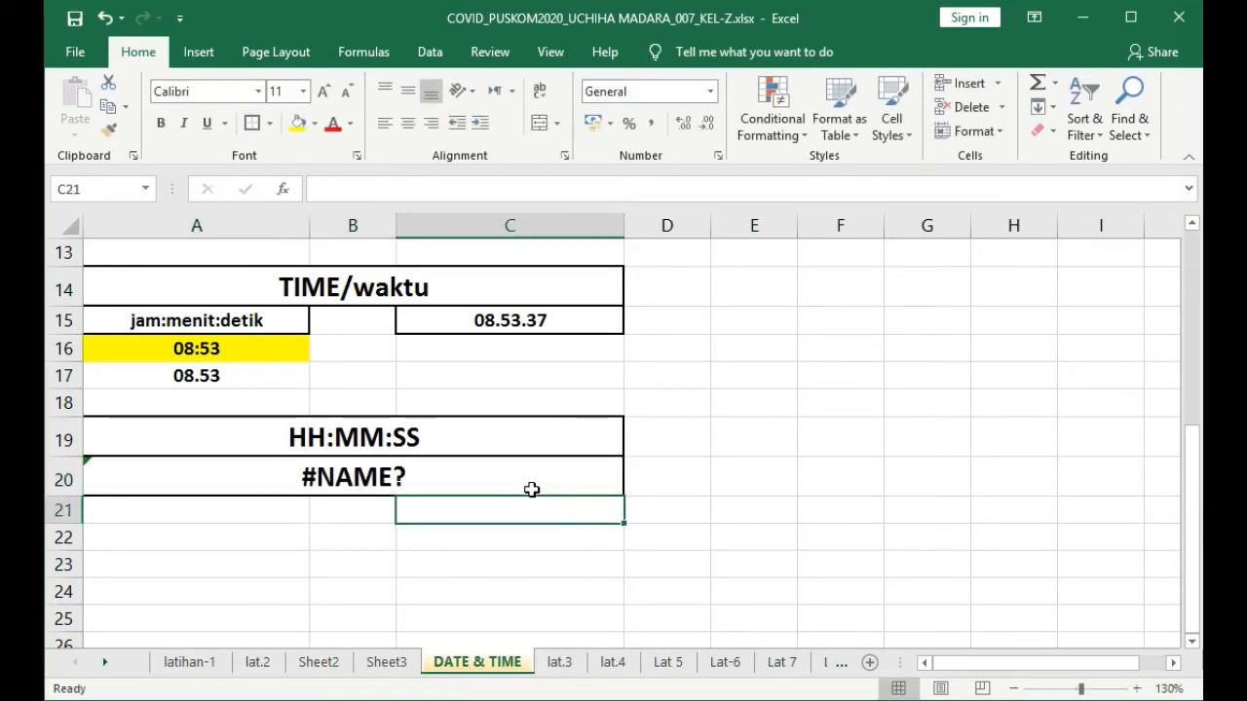
- Convert the TIME formula in cell A20 to literal text by adding a leading apostrophe
left_click(528, 484)
double_click(529, 491)
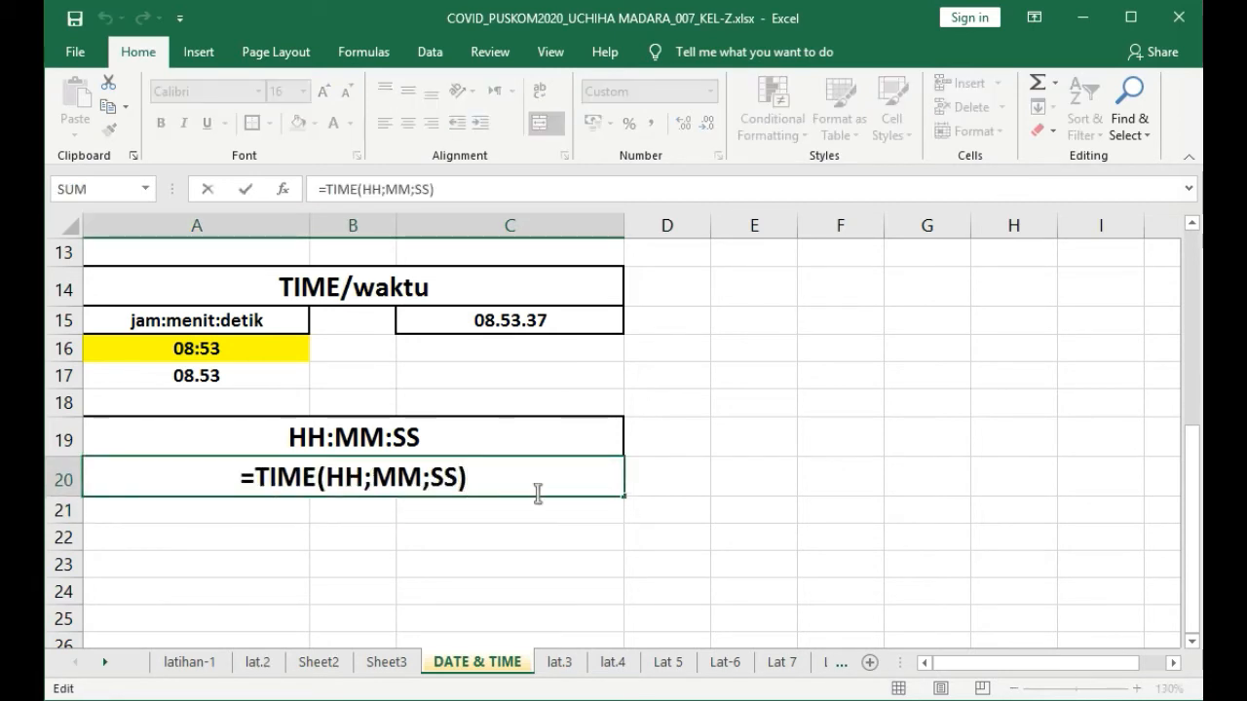
key("Home")
type("'")
key("Return")
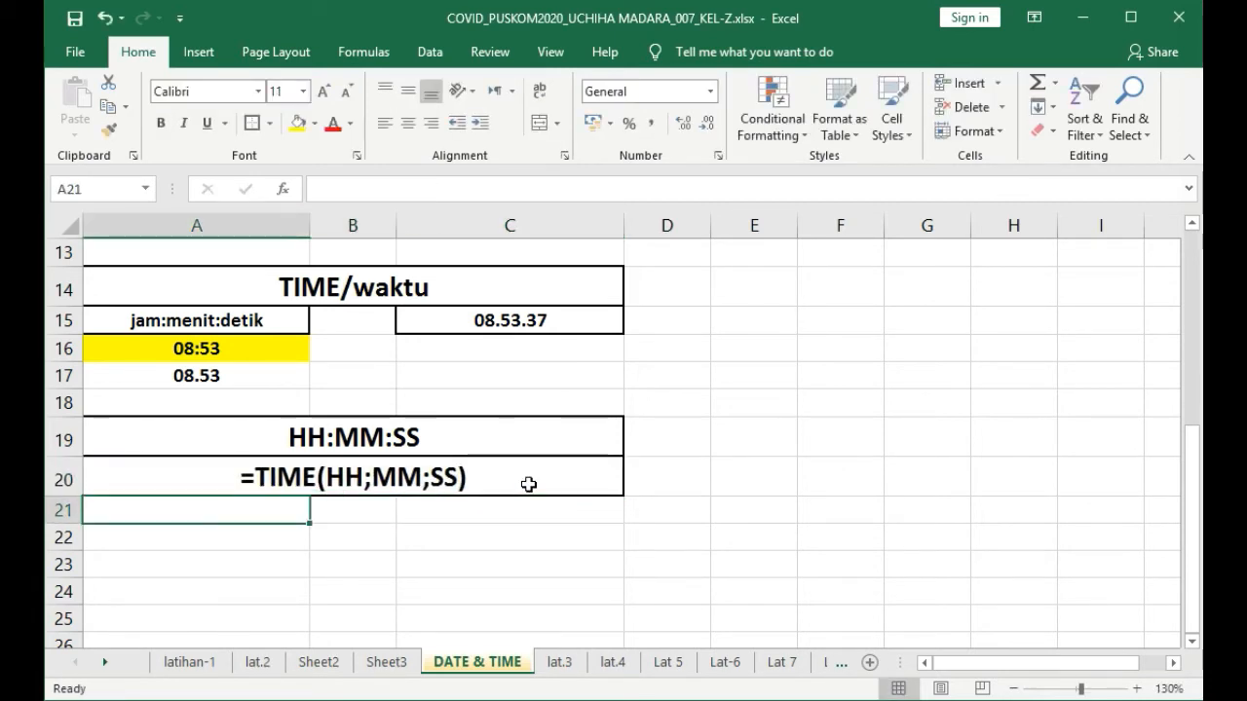
- Fill cell A20 down into row 21 and change the copied text to =TIME(JAM;MENIT;DETIK)
left_click(522, 480)
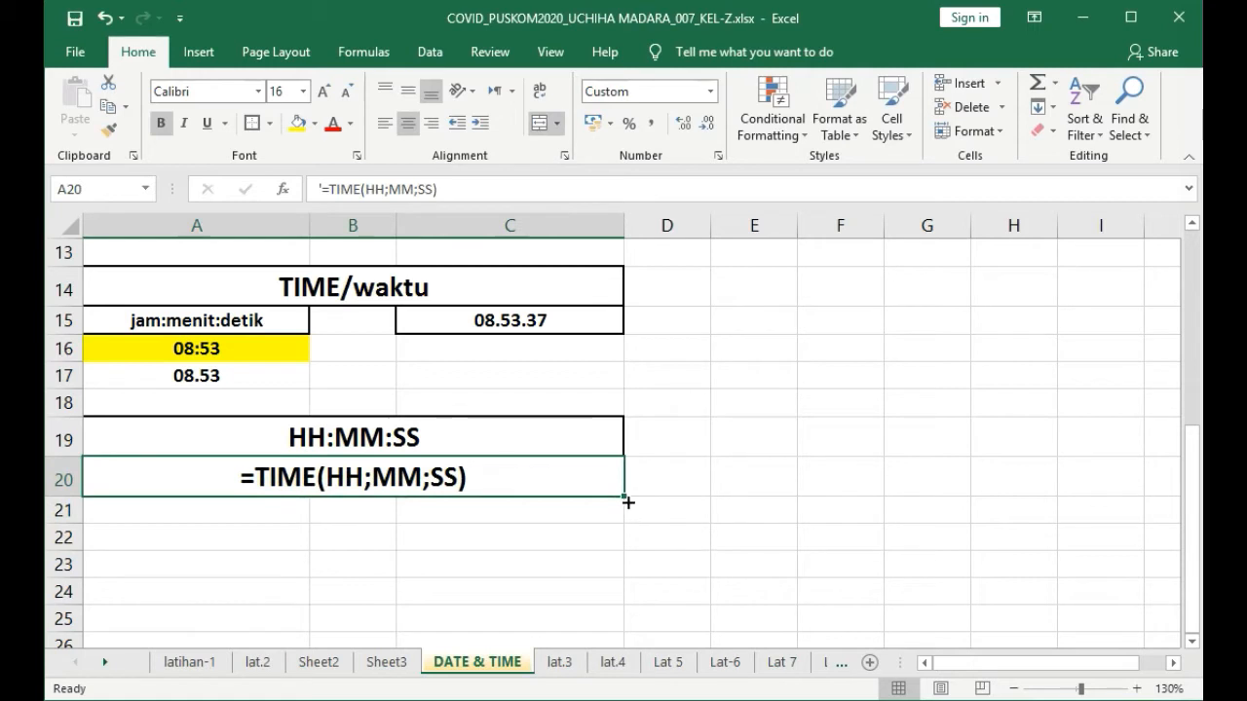
left_click_drag(633, 504, 631, 526)
double_click(348, 529)
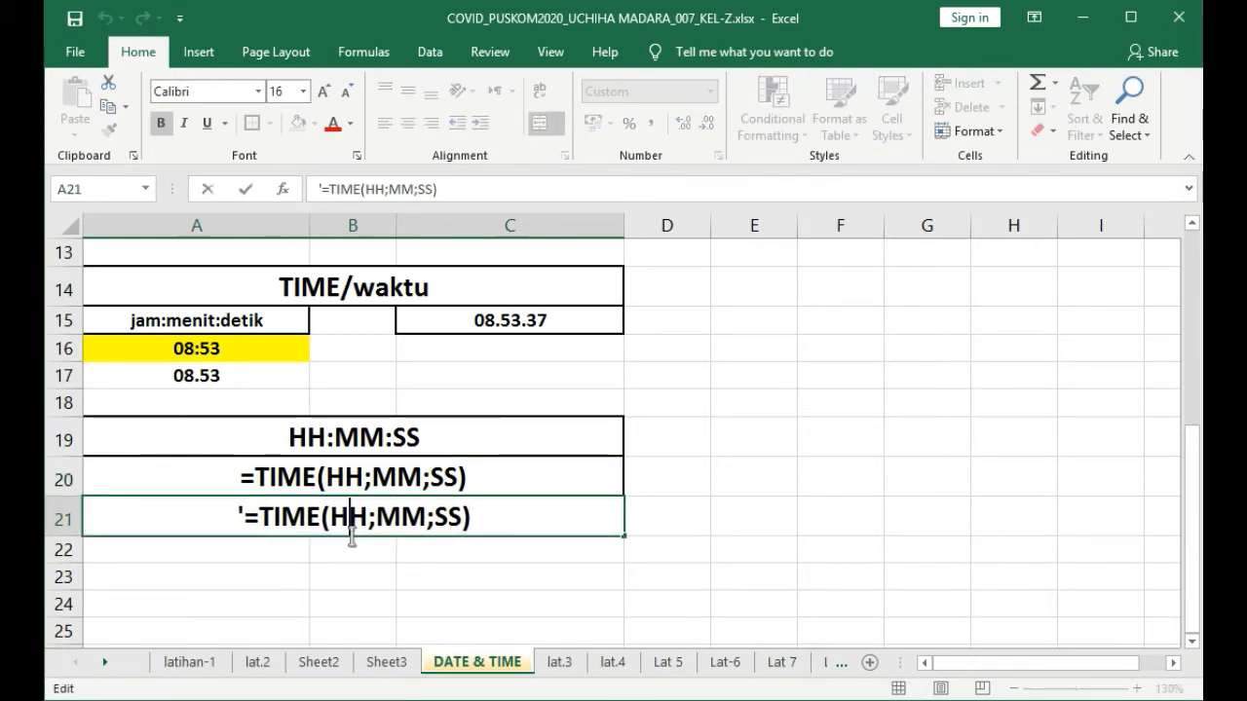
left_click_drag(351, 537, 479, 551)
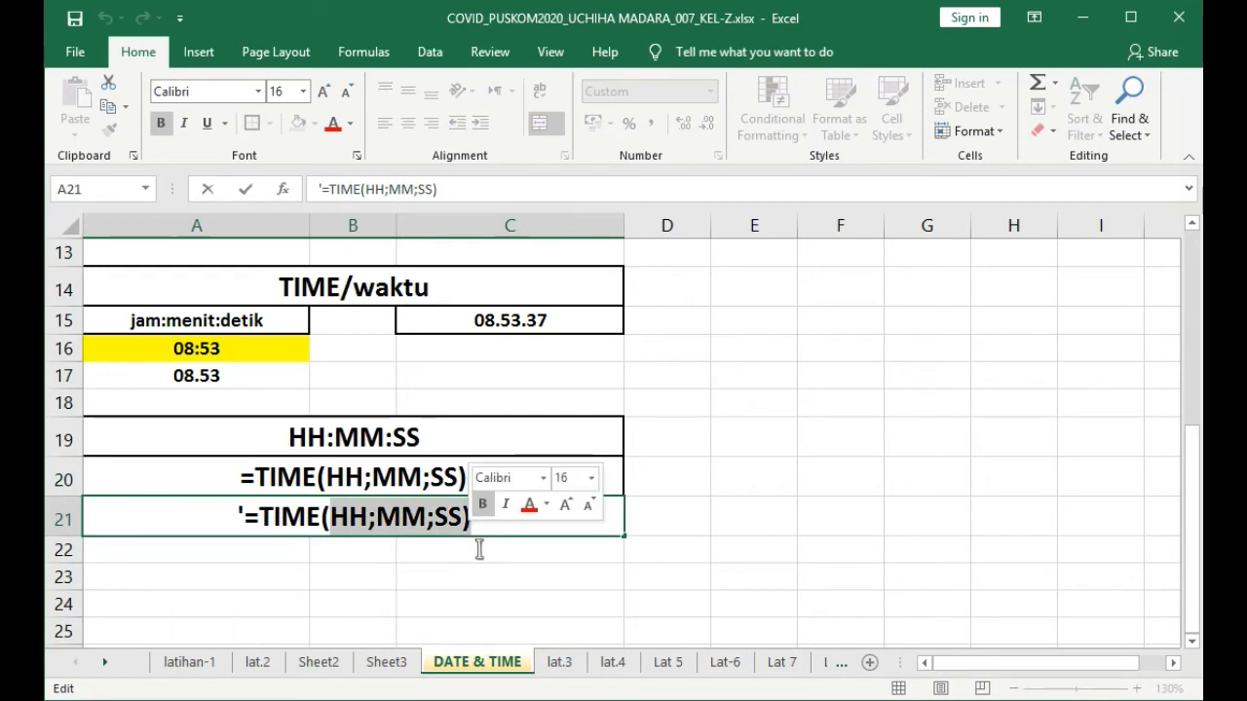
type("JAM")
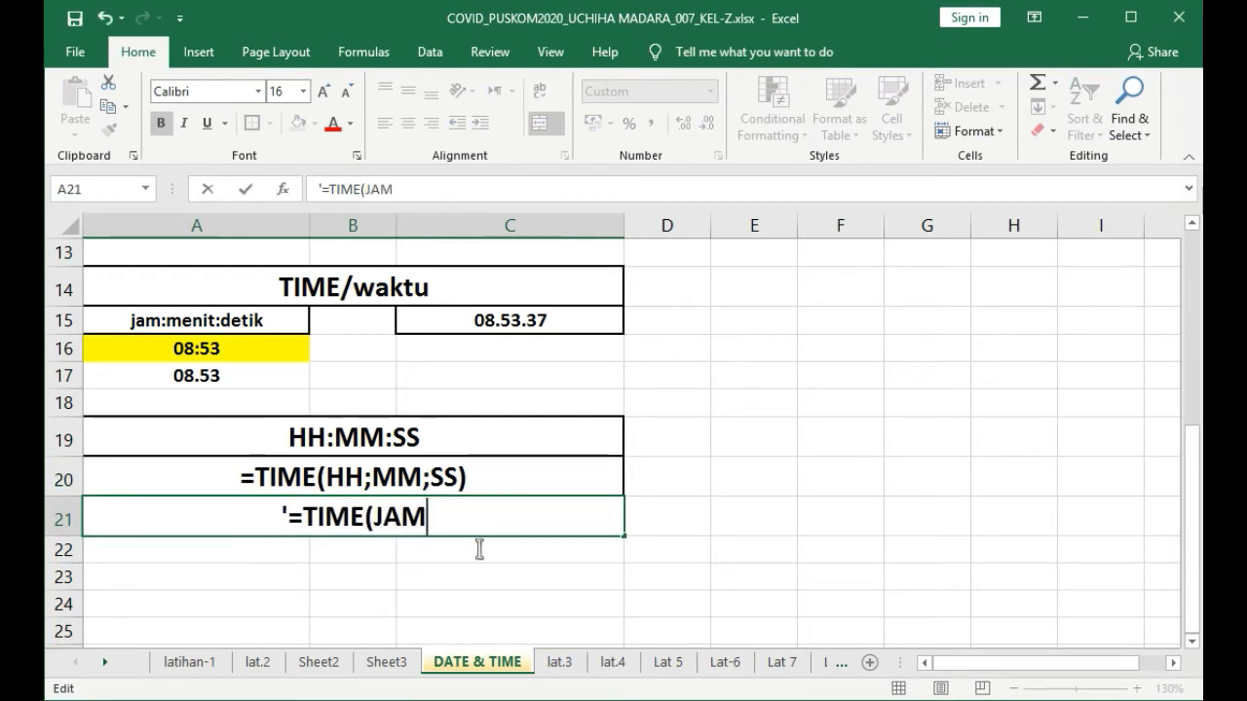
type(";MENI")
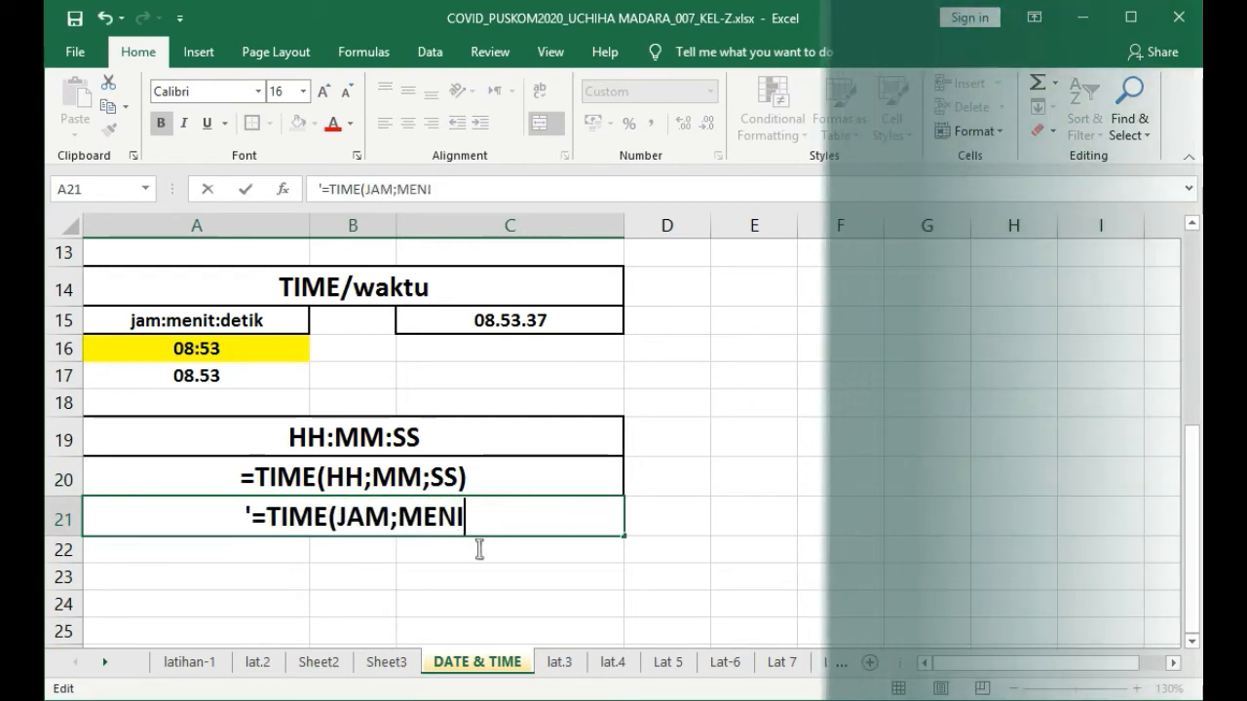
type("T;DETIK)")
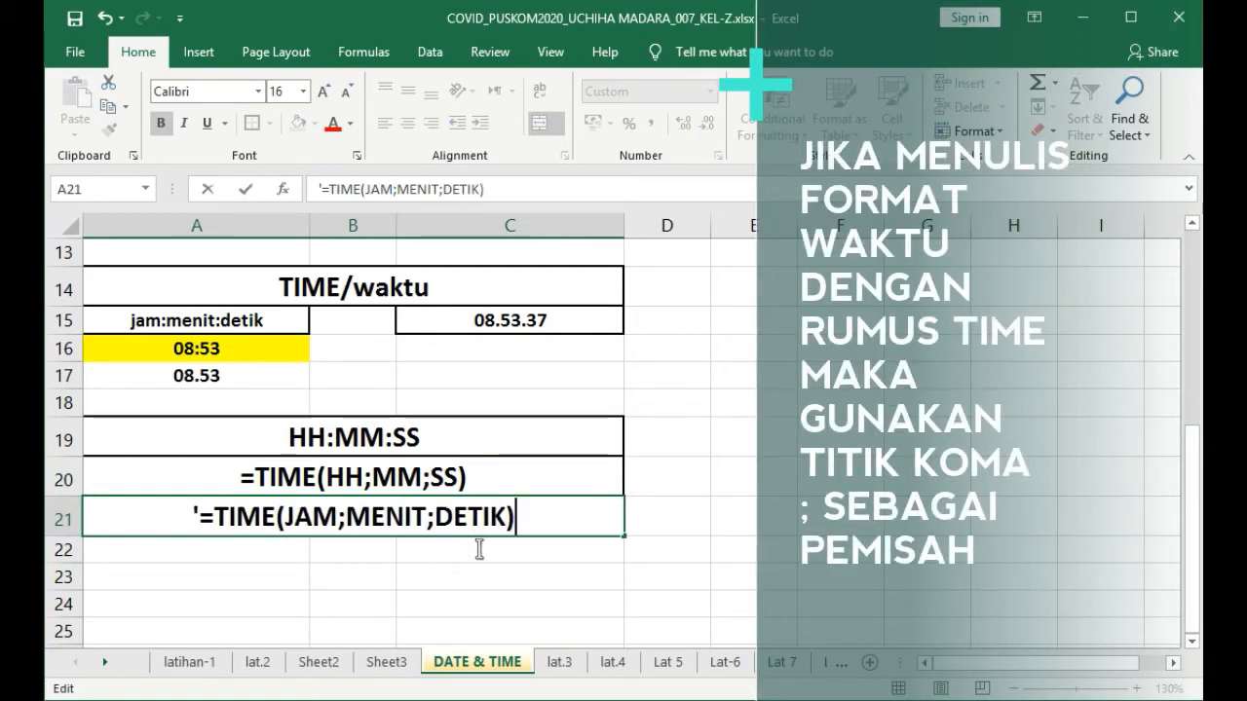
key("Return")
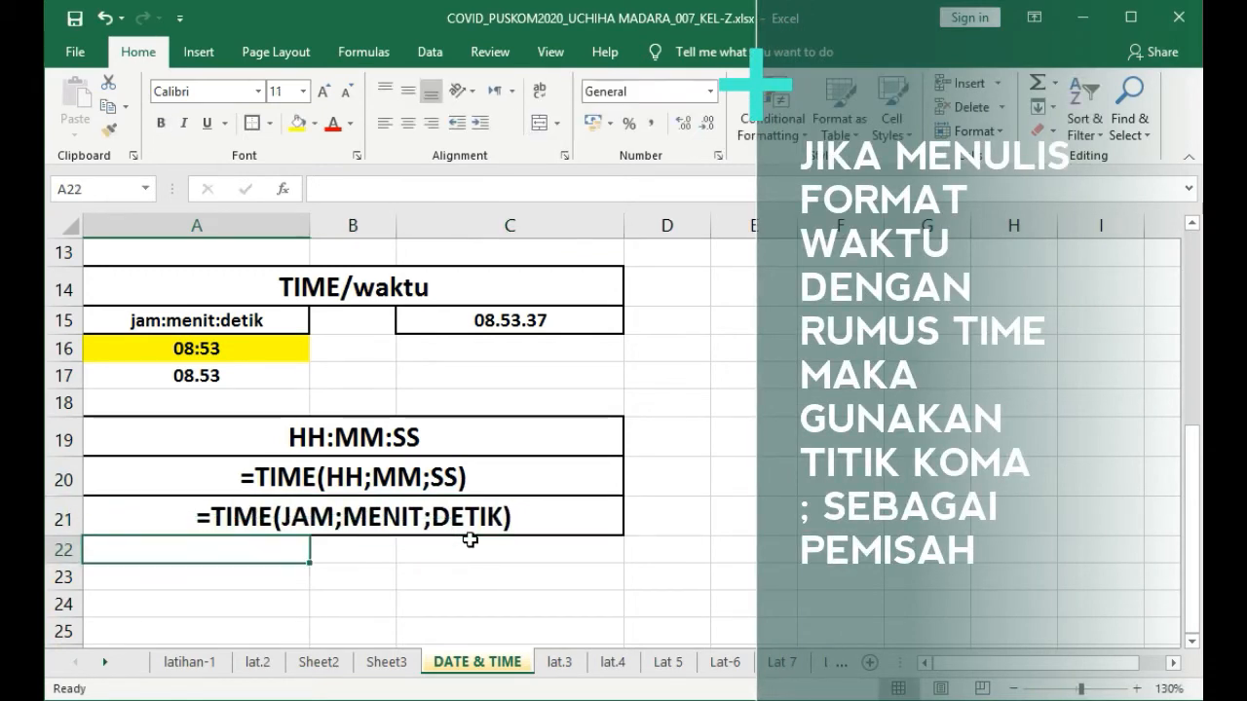
- Fill merged cell A21 down into row 22 to repeat its contents and formatting
scroll(470, 538, "down", 1)
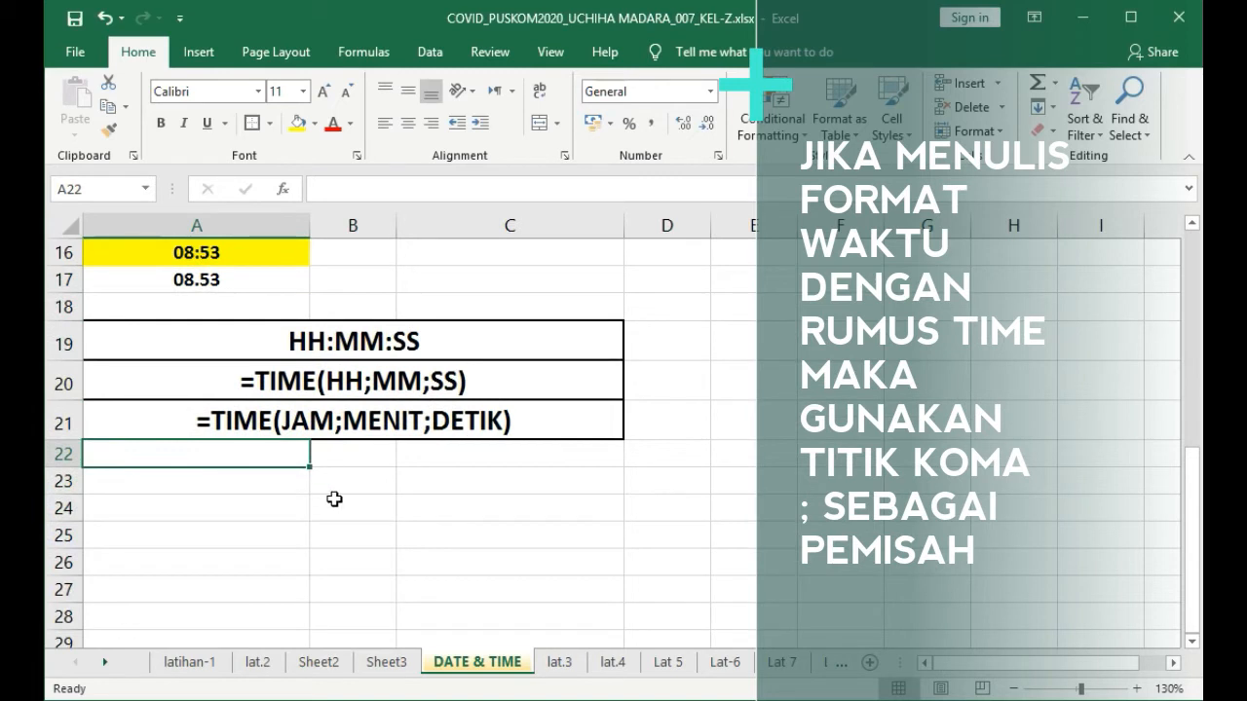
left_click(570, 420)
left_click_drag(632, 452, 525, 470)
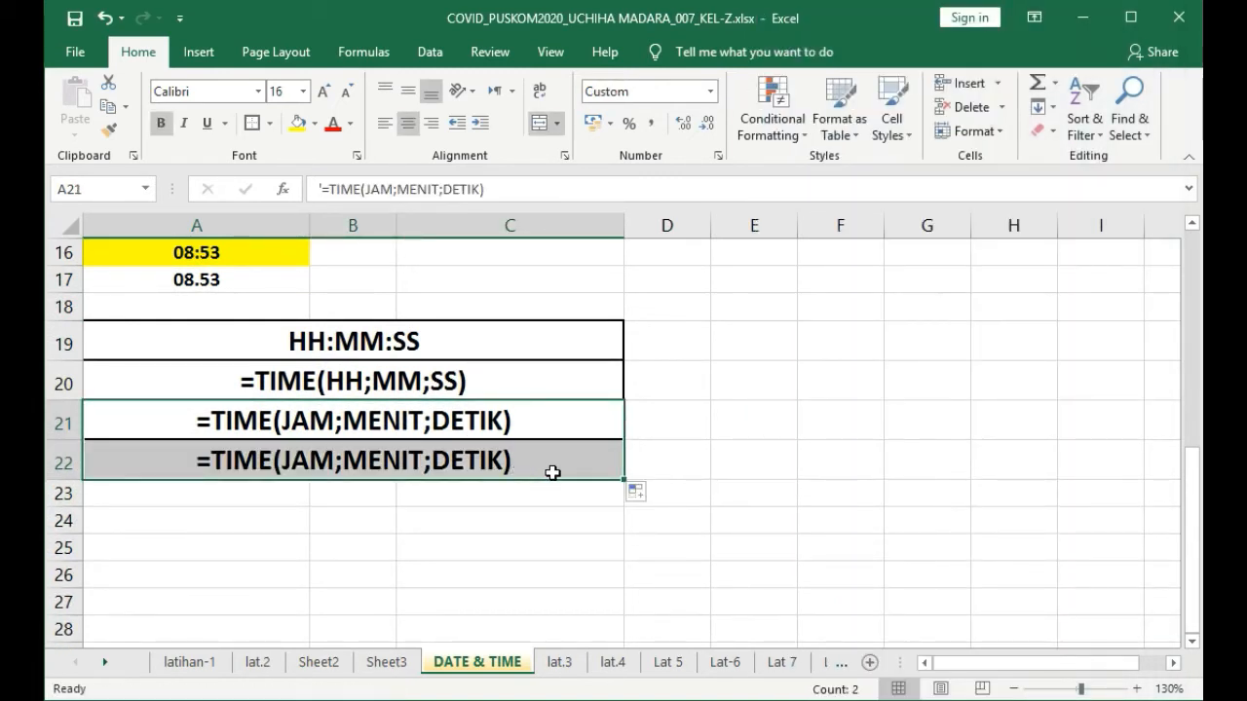
type("=")
key("Return")
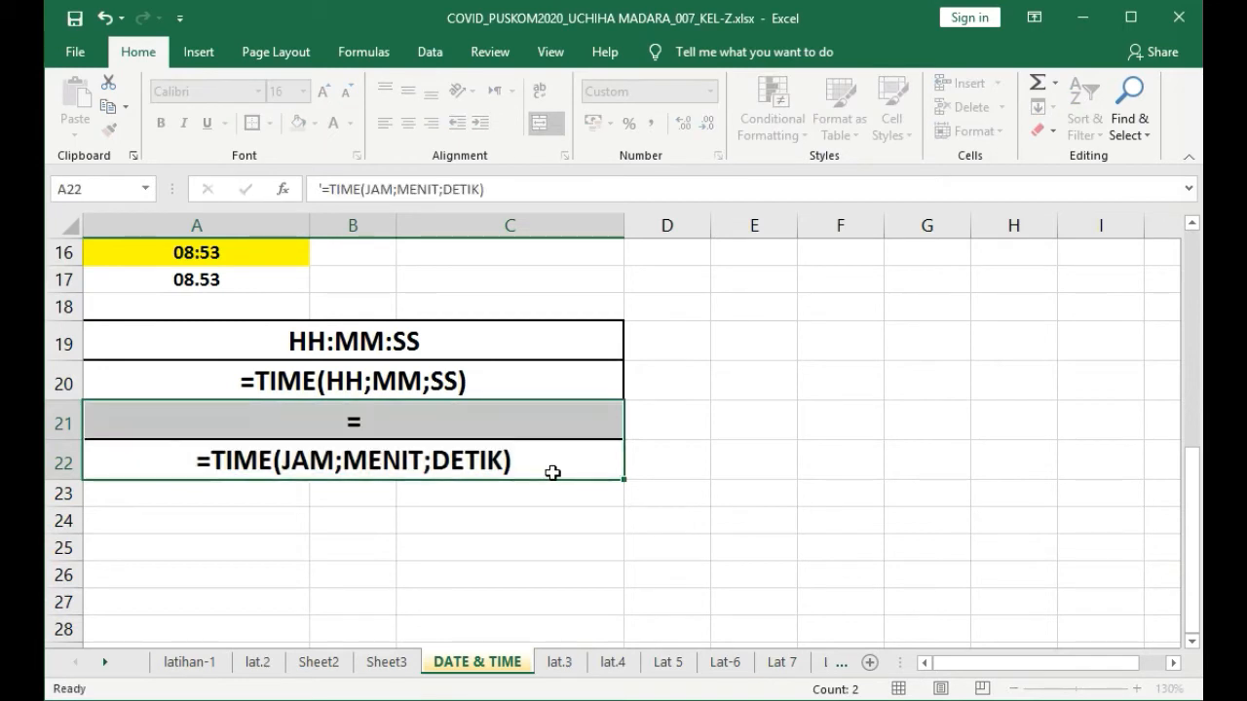
key("ctrl+z")
- Replace the text in merged cell A22 with the working formula =TIME(8;53;37)
double_click(559, 475)
key("Escape")
type("=")
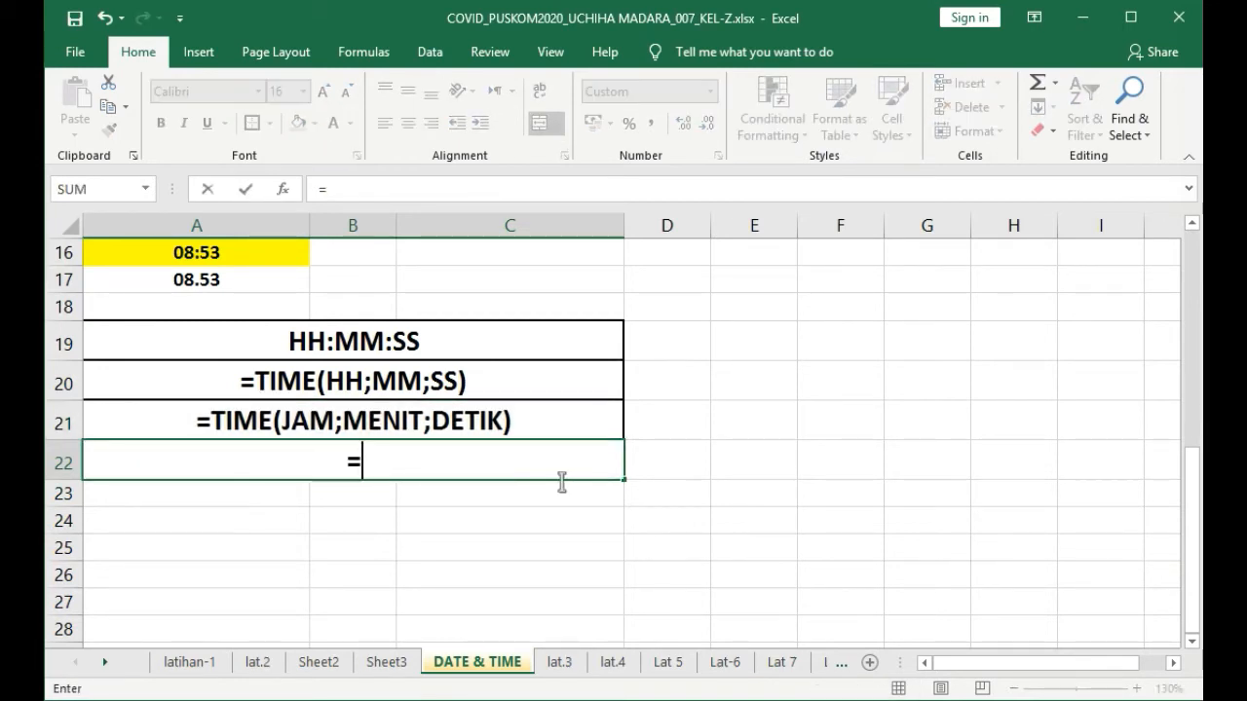
type("TIME")
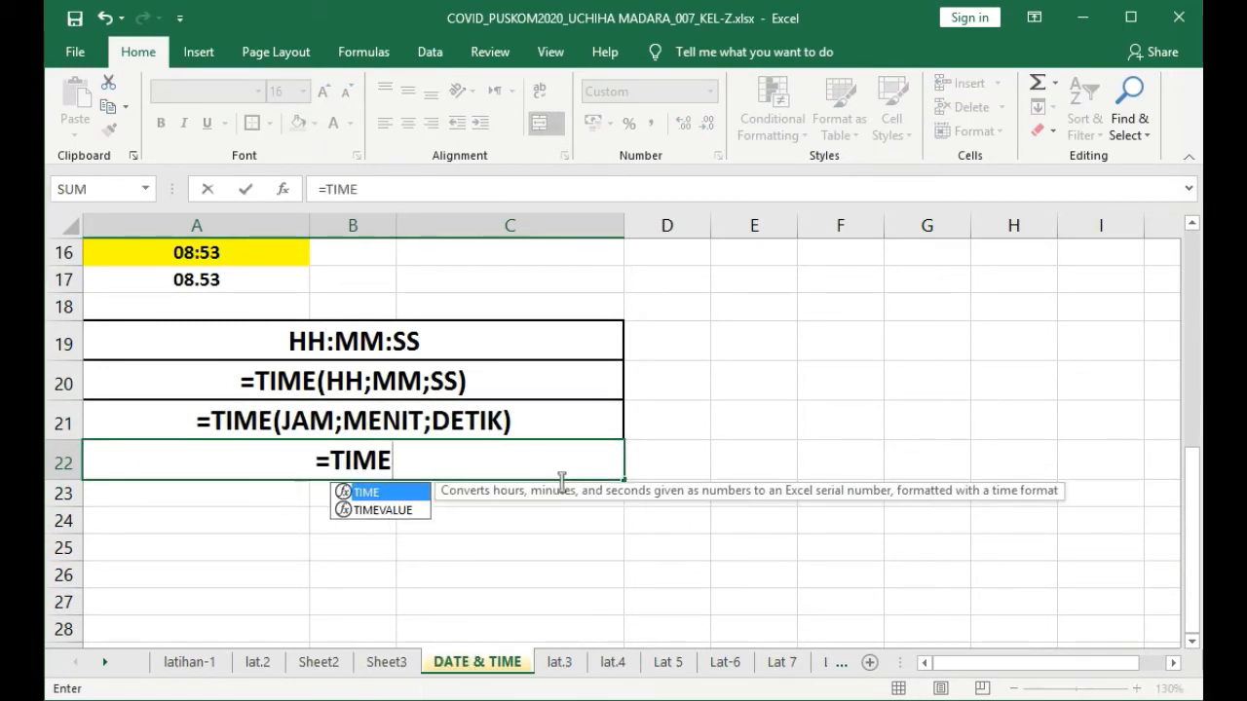
type("(8")
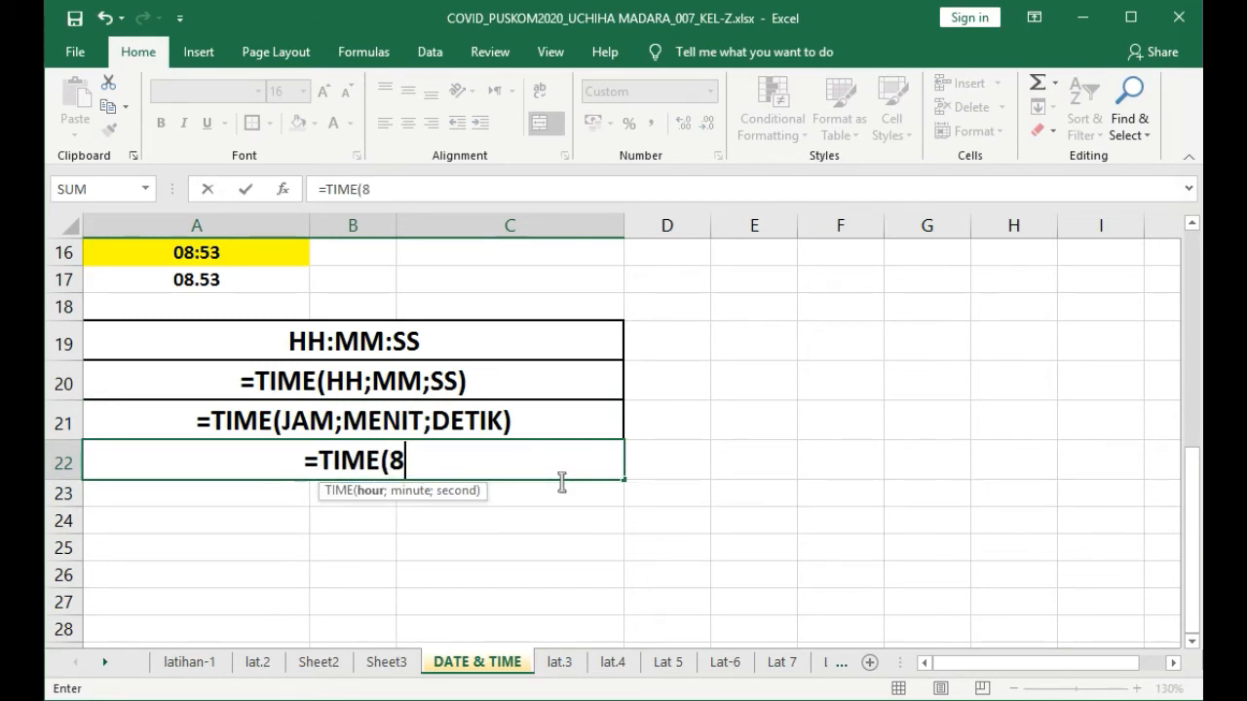
type(";")
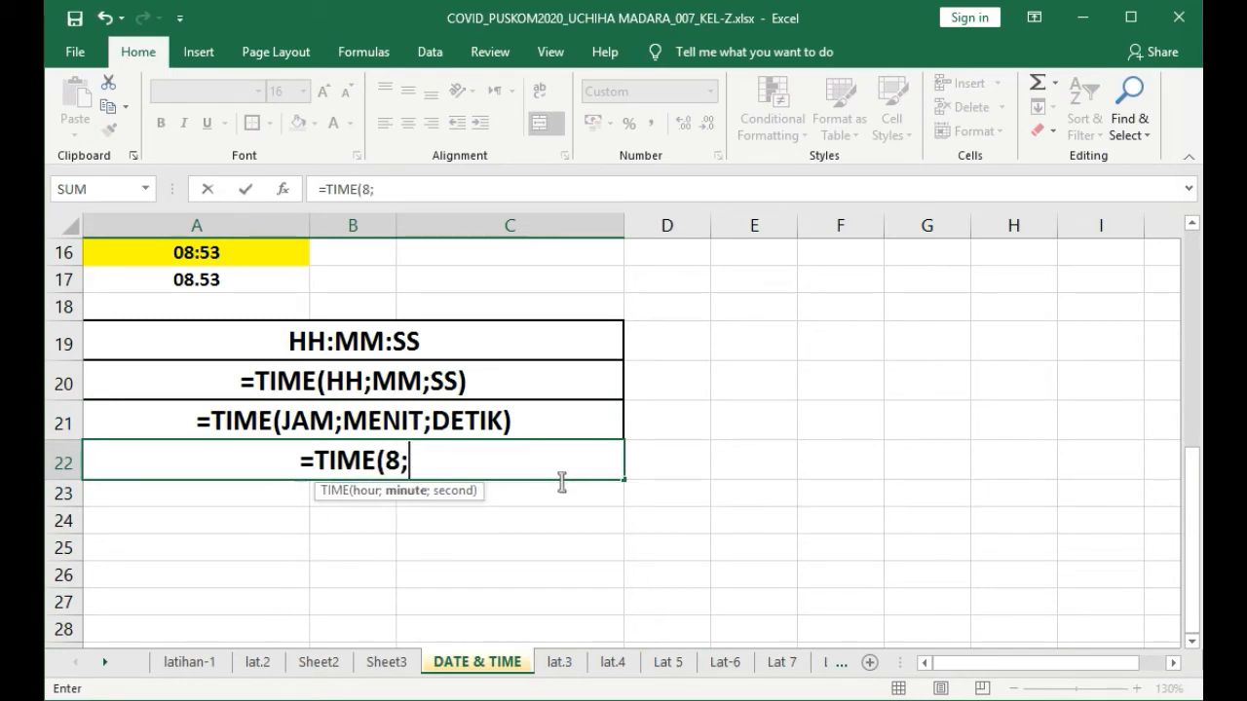
type("53")
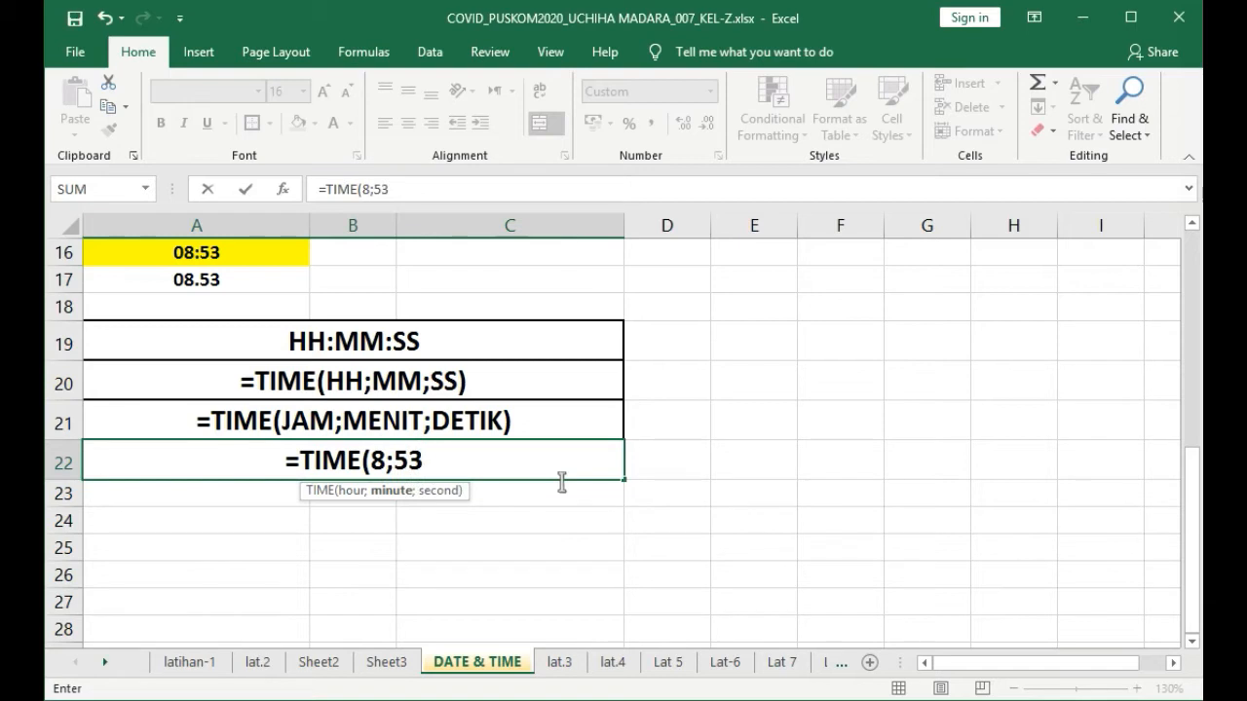
type(";")
type("37")
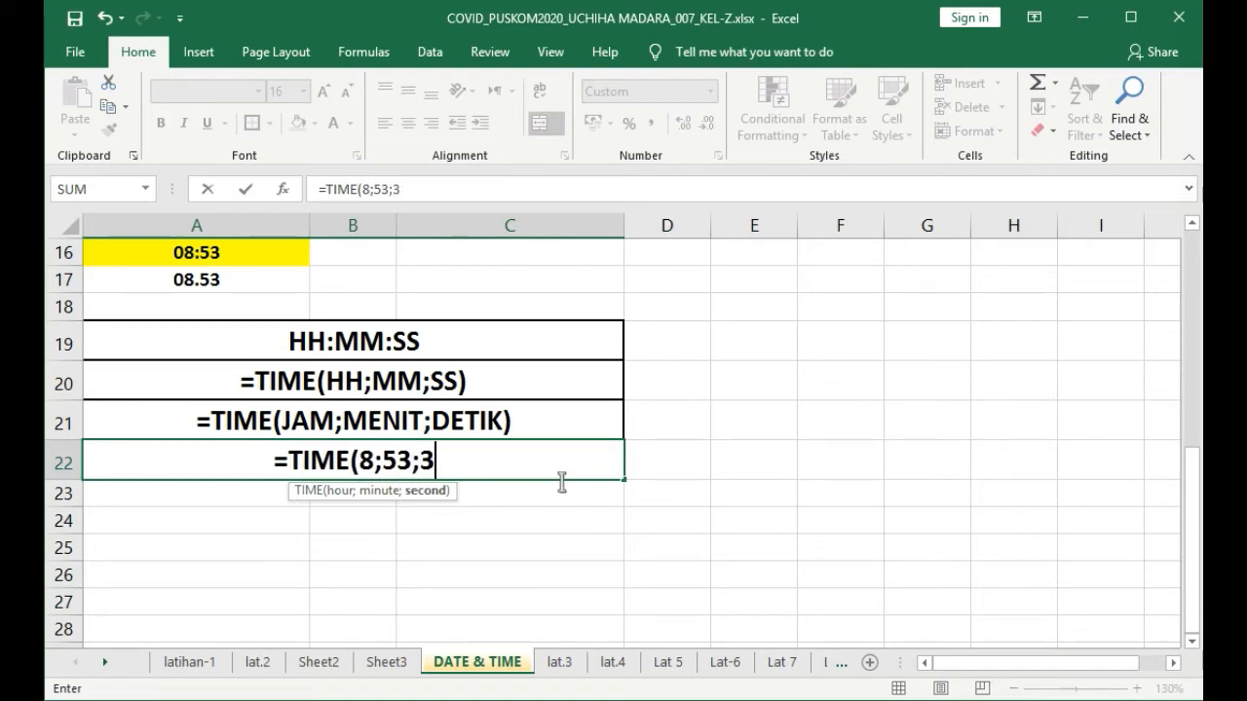
type(")")
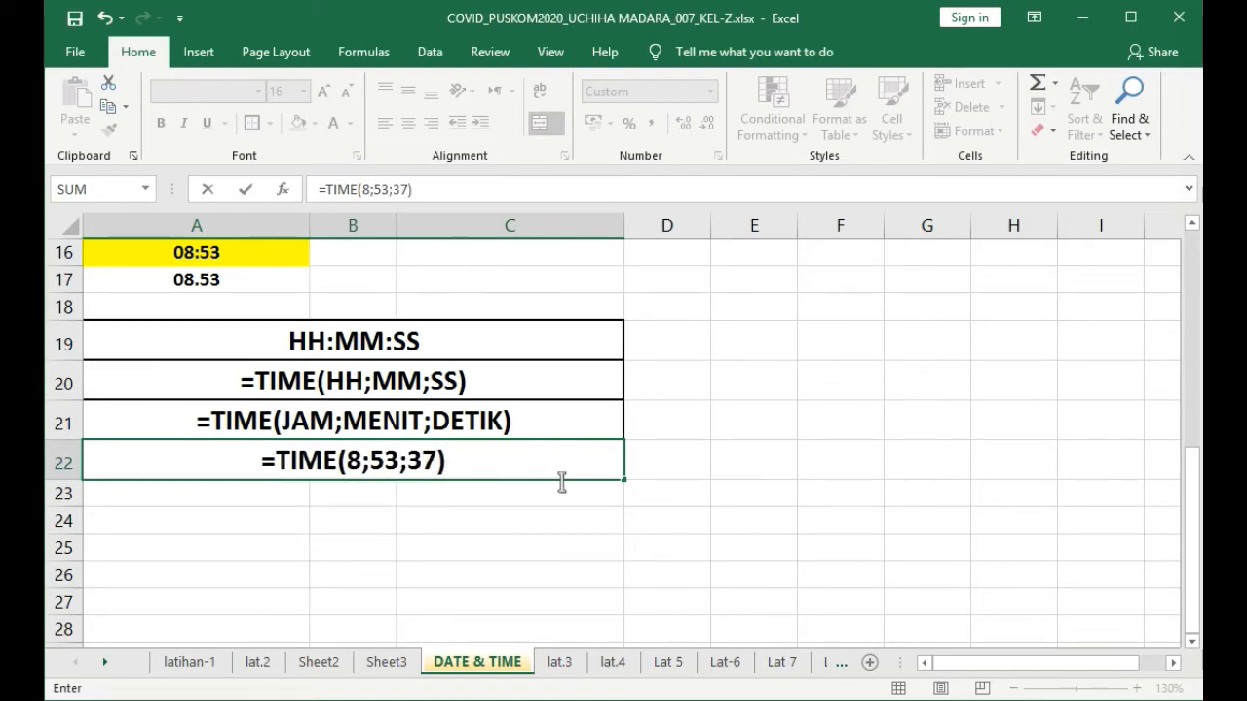
key("Return")
- Apply the Time number format to the TIME formula result in cell A22
left_click(553, 470)
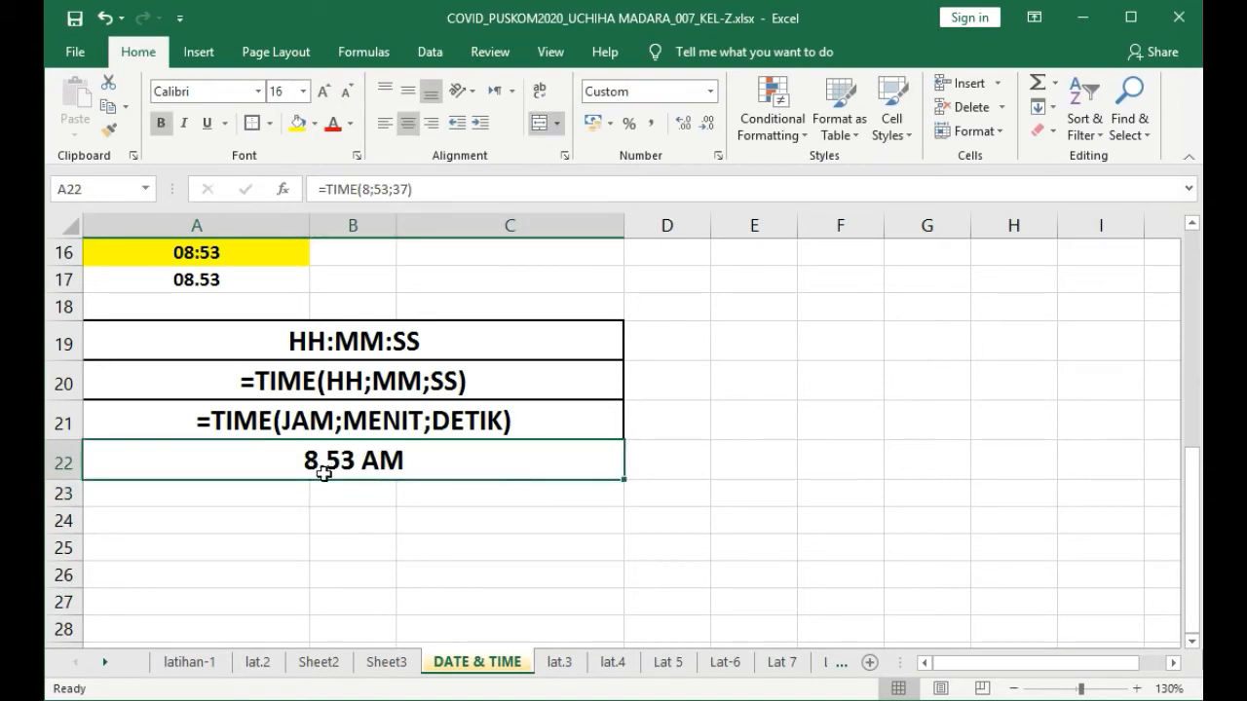
left_click(710, 91)
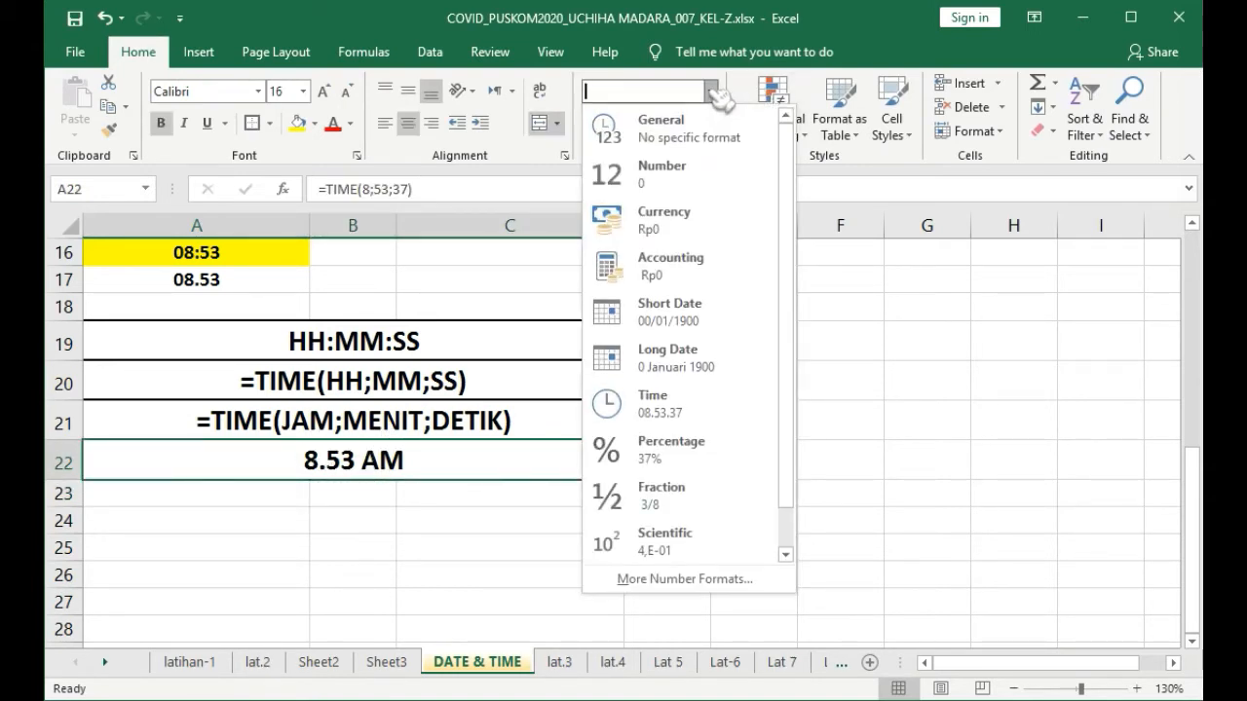
left_click(735, 407)
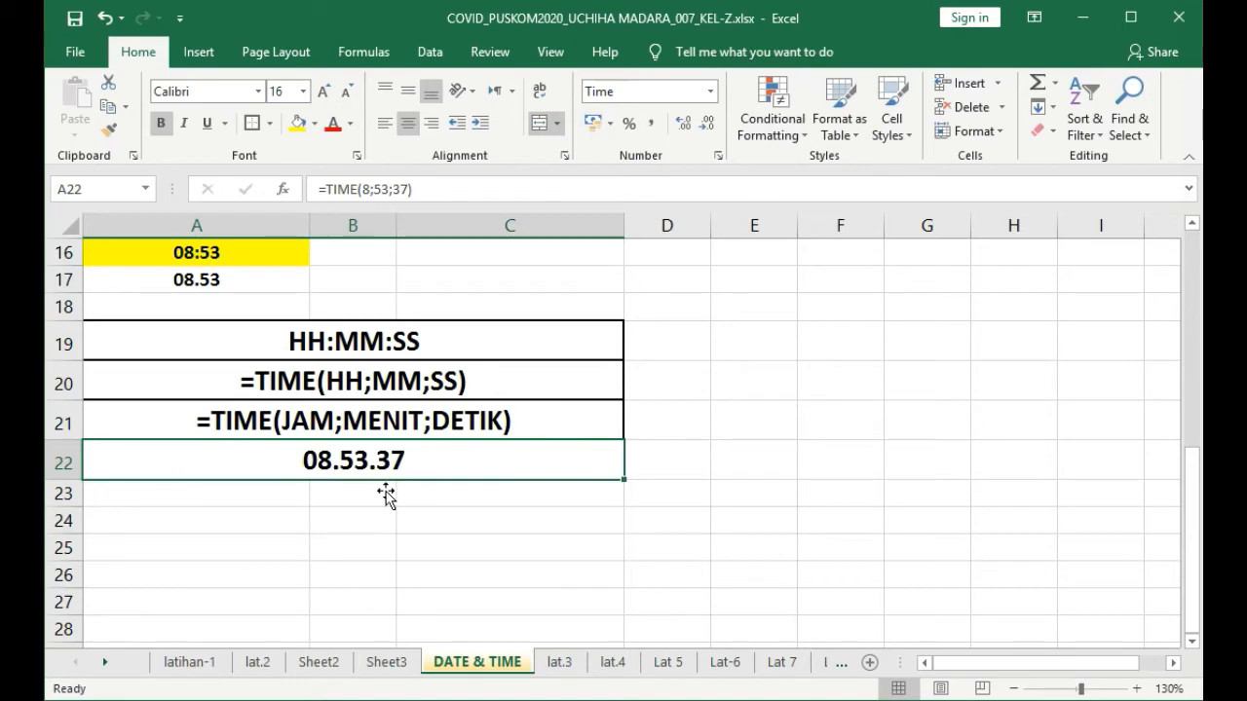
- Compare the directly entered time in cell C15 with the TIME formula in cell A22
scroll(419, 478, "up", 2)
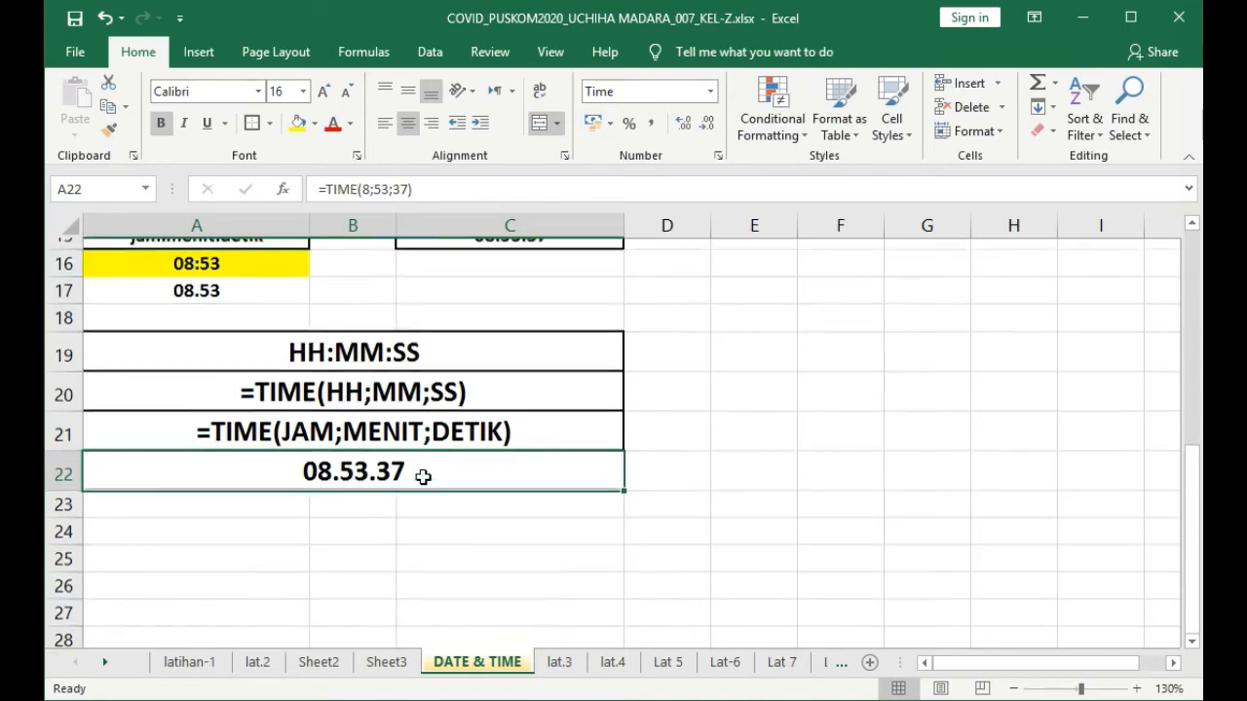
left_click(539, 406)
scroll(637, 475, "down", 3)
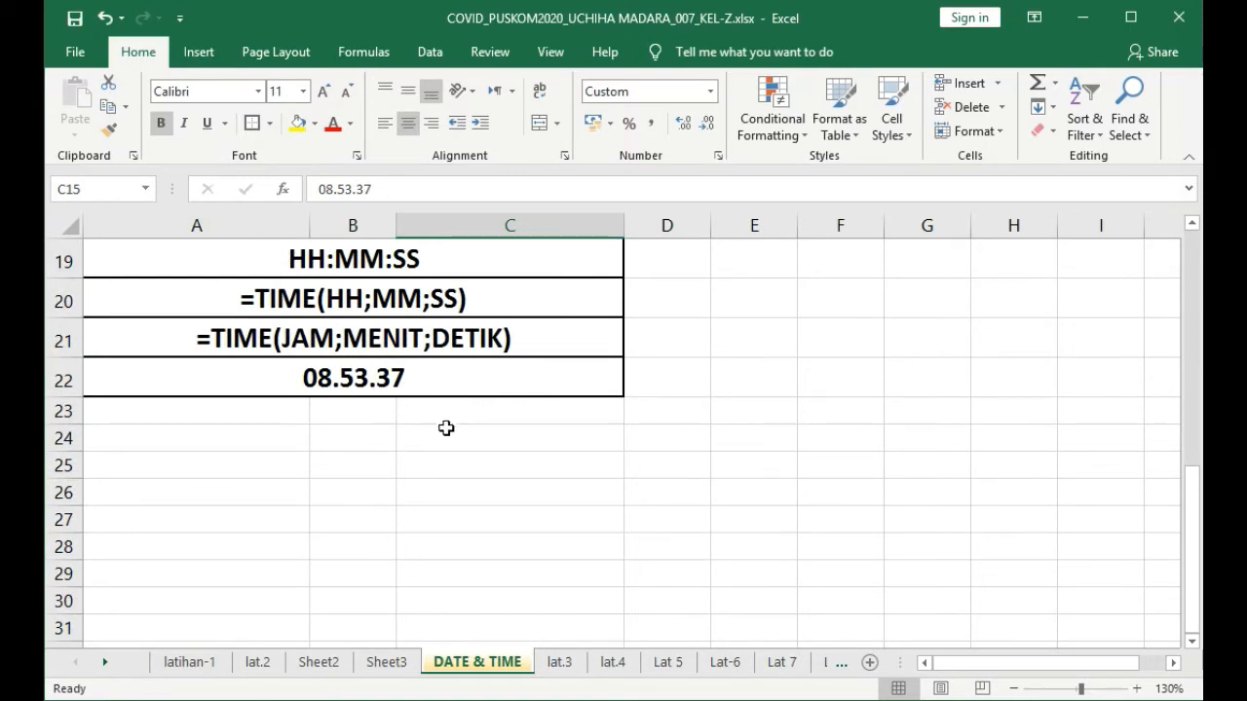
left_click(330, 449)
left_click(248, 442)
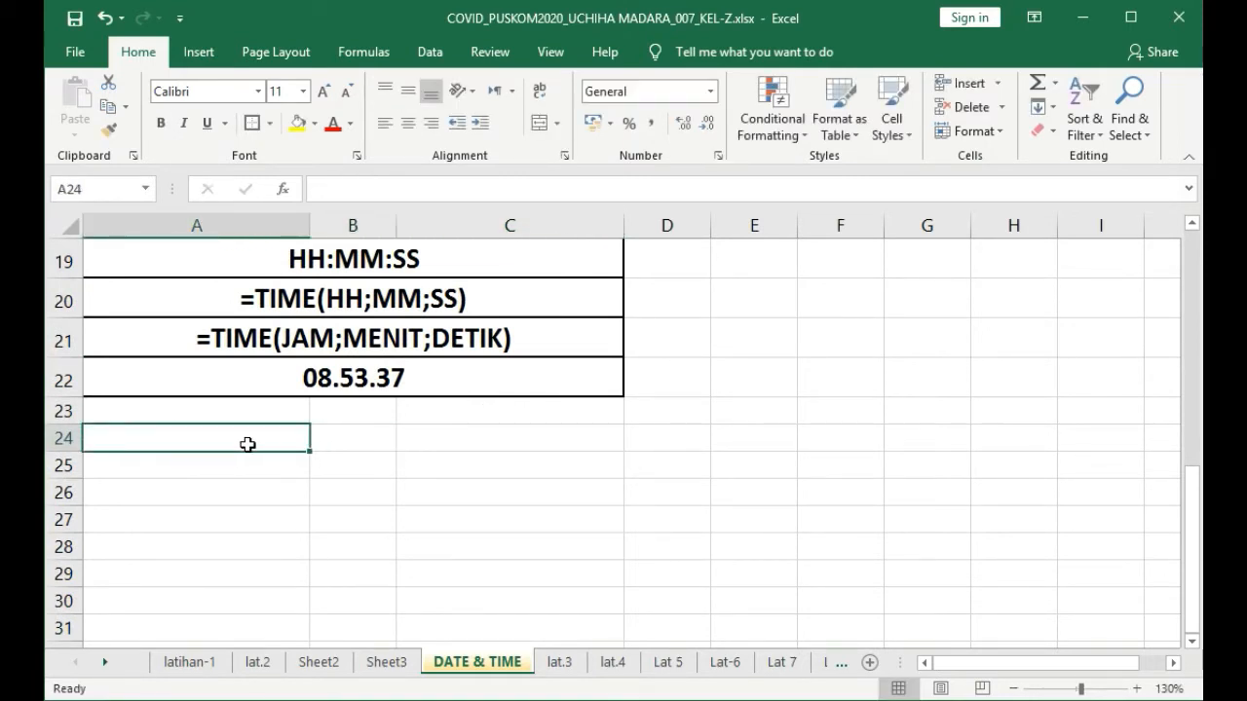
left_click(351, 391)
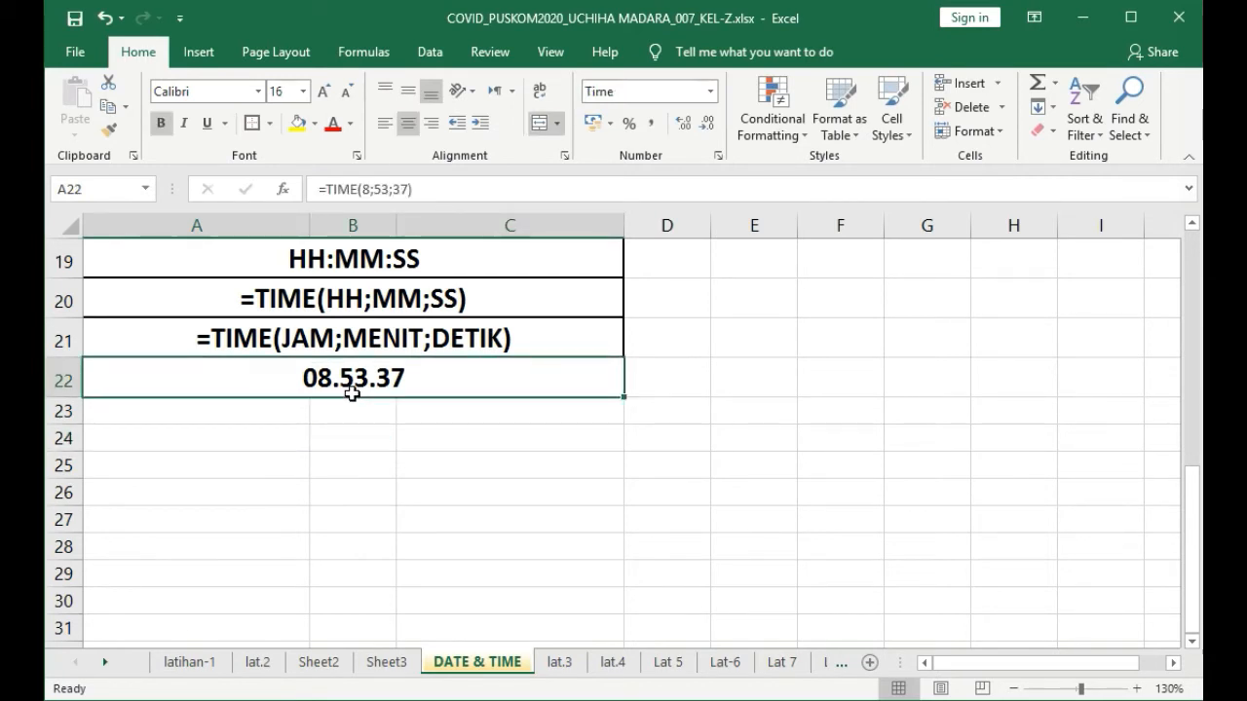
left_click(245, 447)
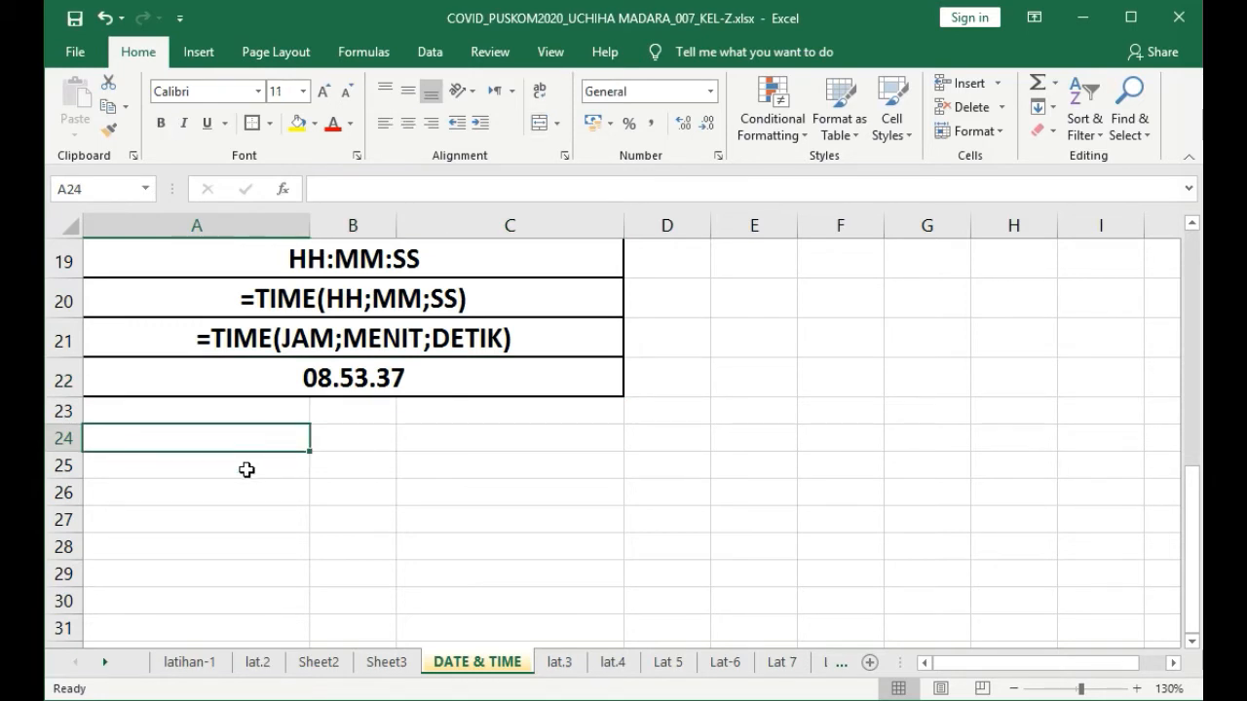
- Enter the label UJIAN SELAMA 109 MENIT in cell A24
type("'+")
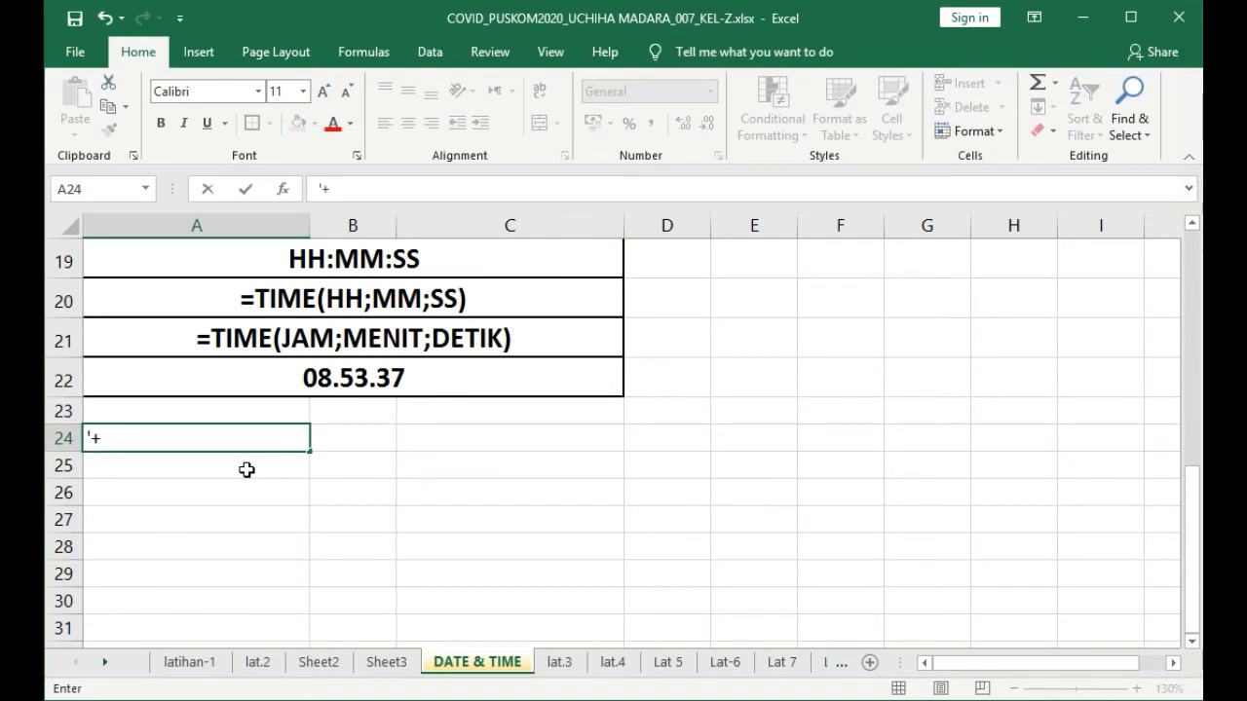
key("BackSpace")
key("BackSpace")
type("UJIAN")
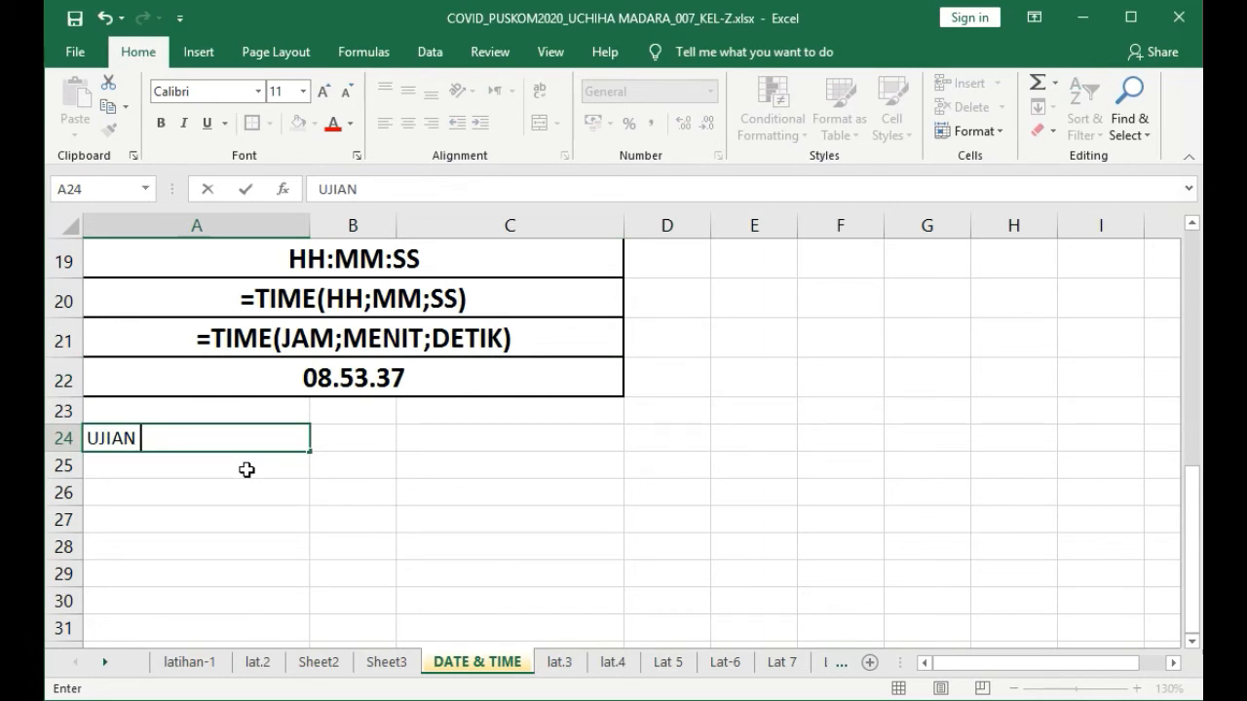
type(" SELAMA")
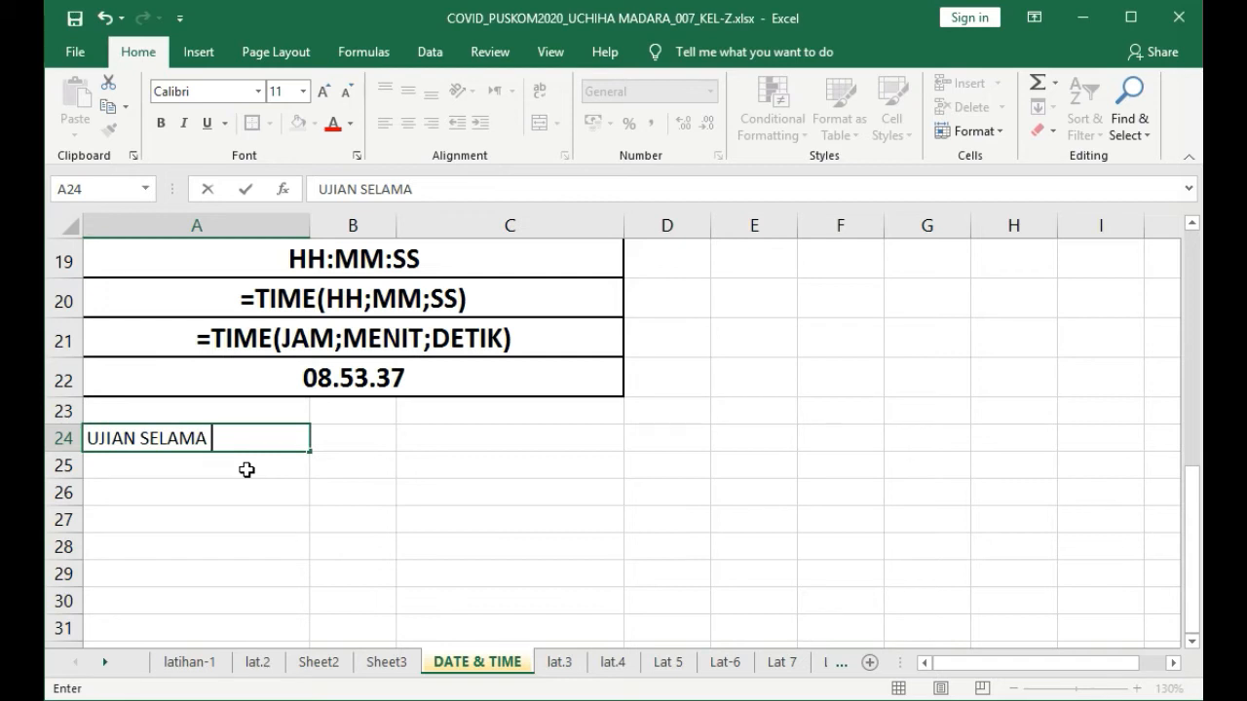
type("109 MENIT")
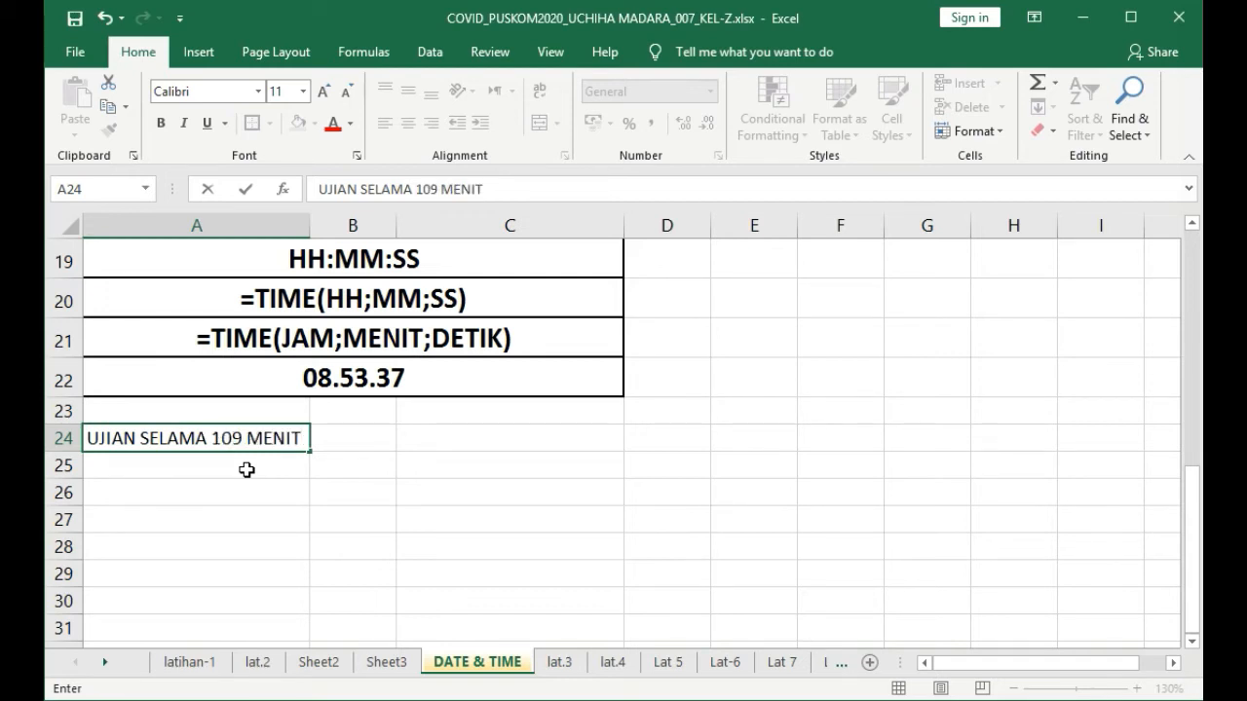
key("Return")
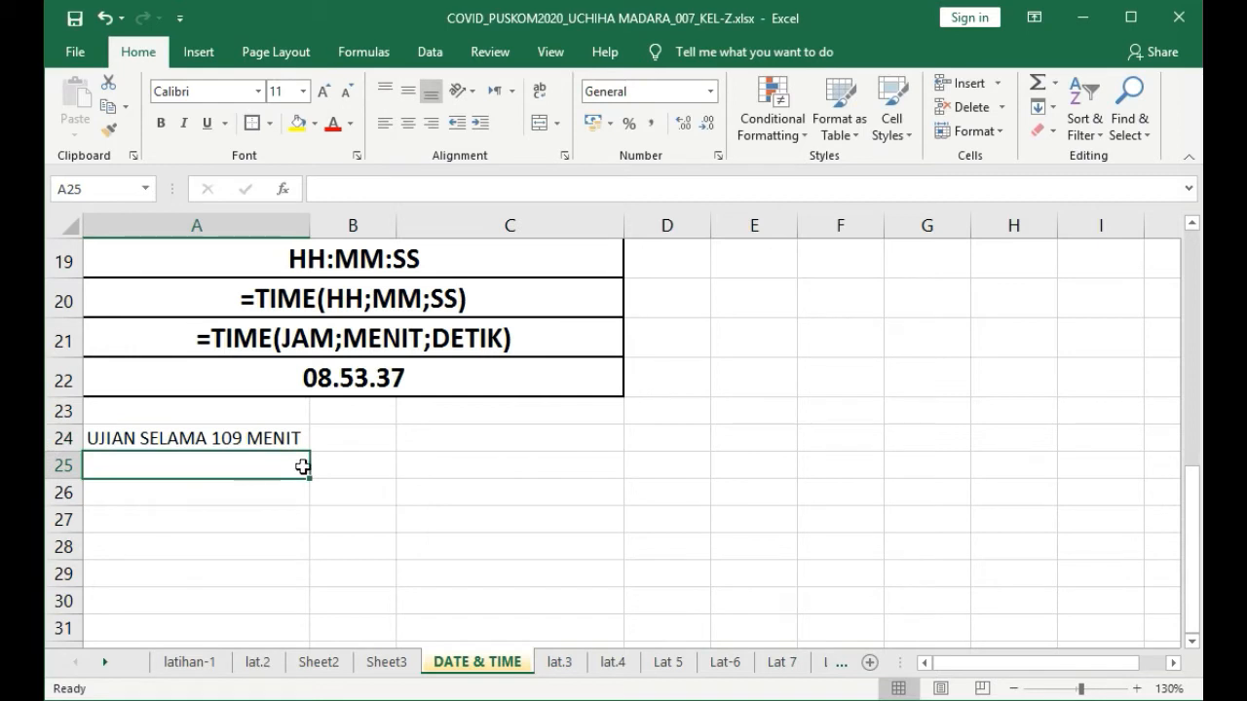
- Enter the time 8:53:37 in cell A25, directly below the exam label
left_click(337, 384)
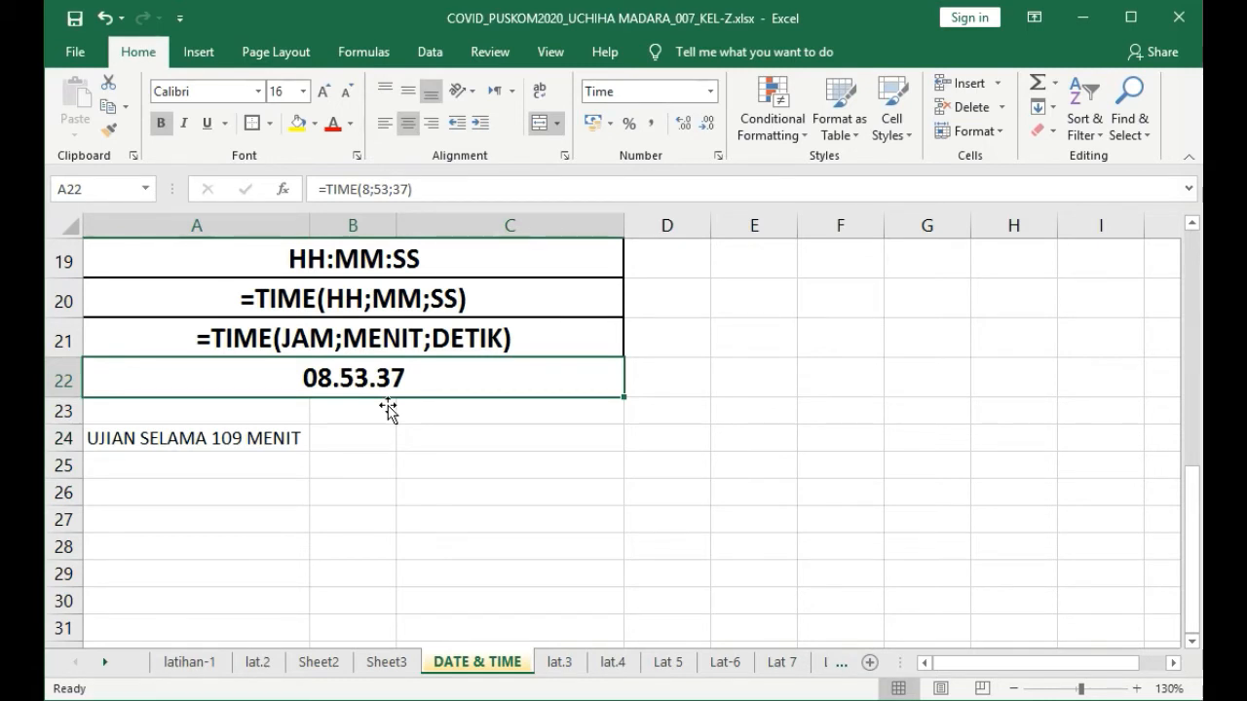
left_click(180, 476)
left_click_drag(179, 487, 173, 487)
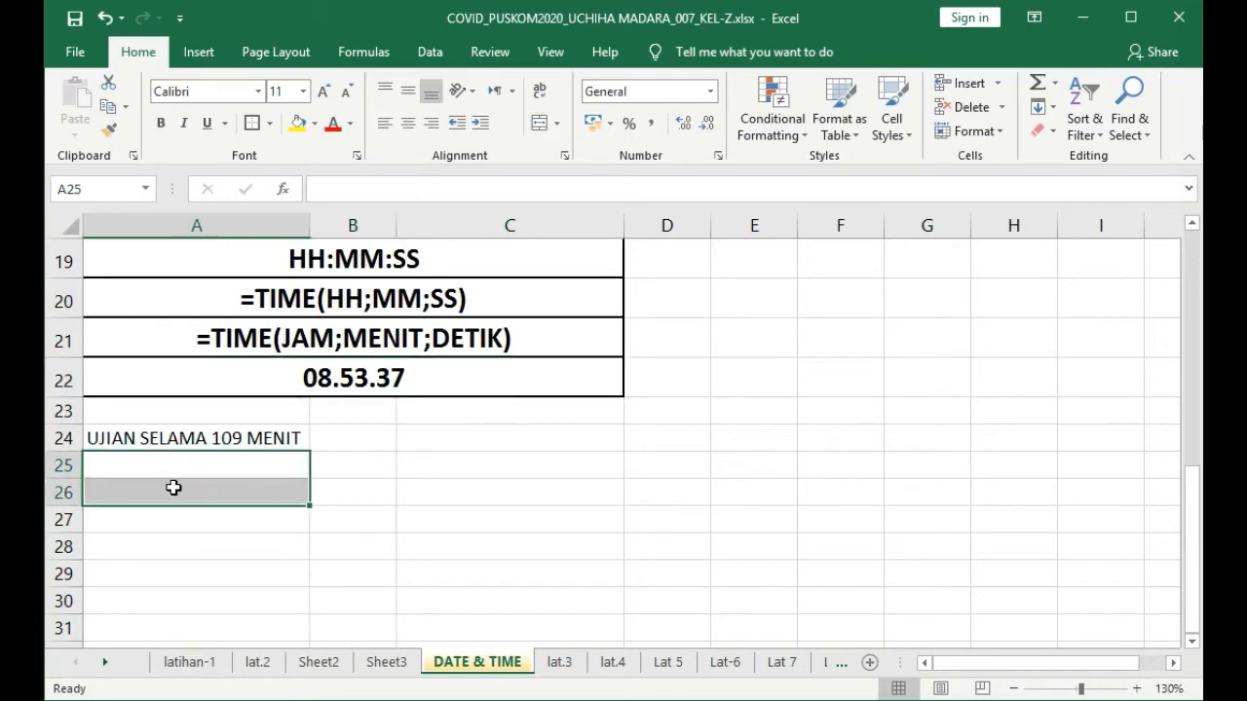
left_click(173, 486)
left_click(169, 473)
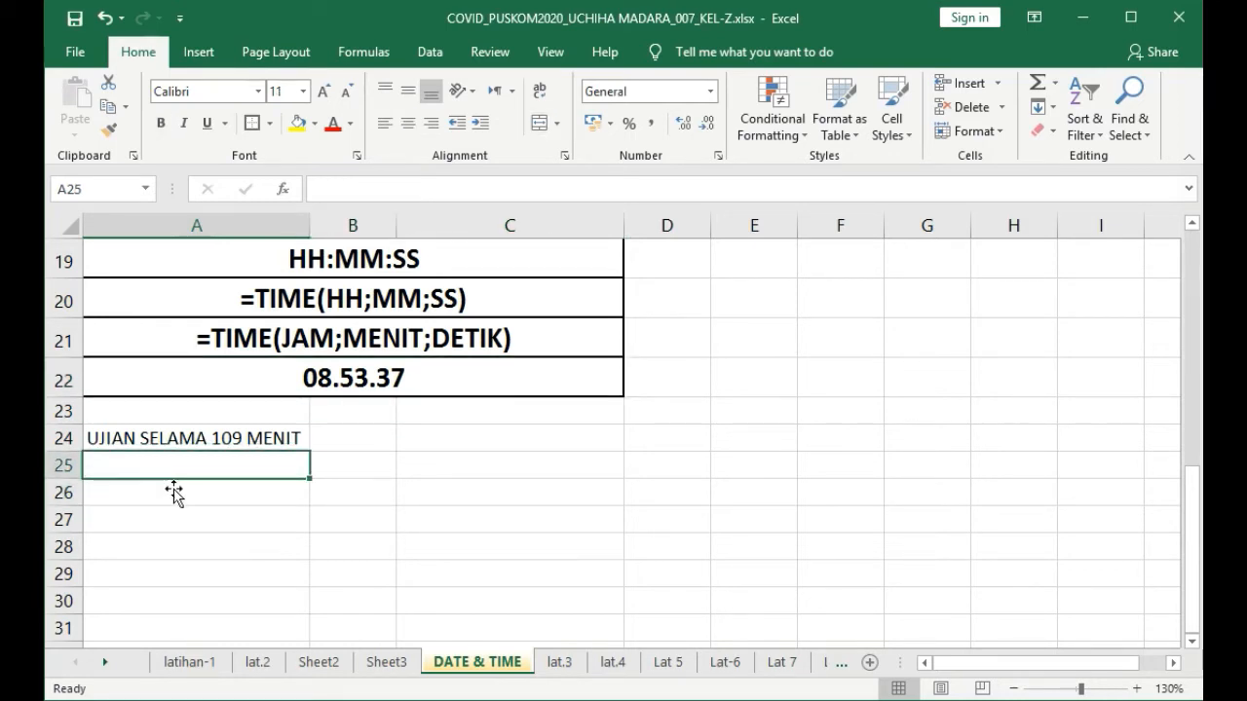
type("8:")
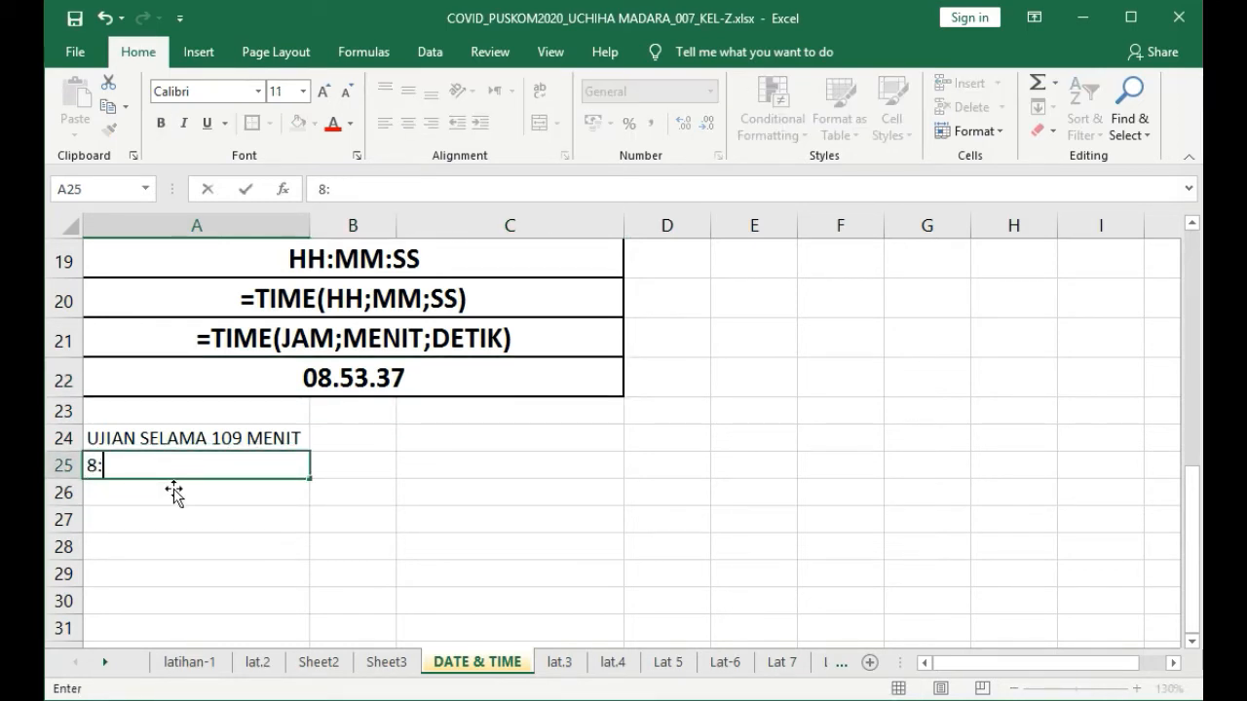
type("53")
type(":")
type("37")
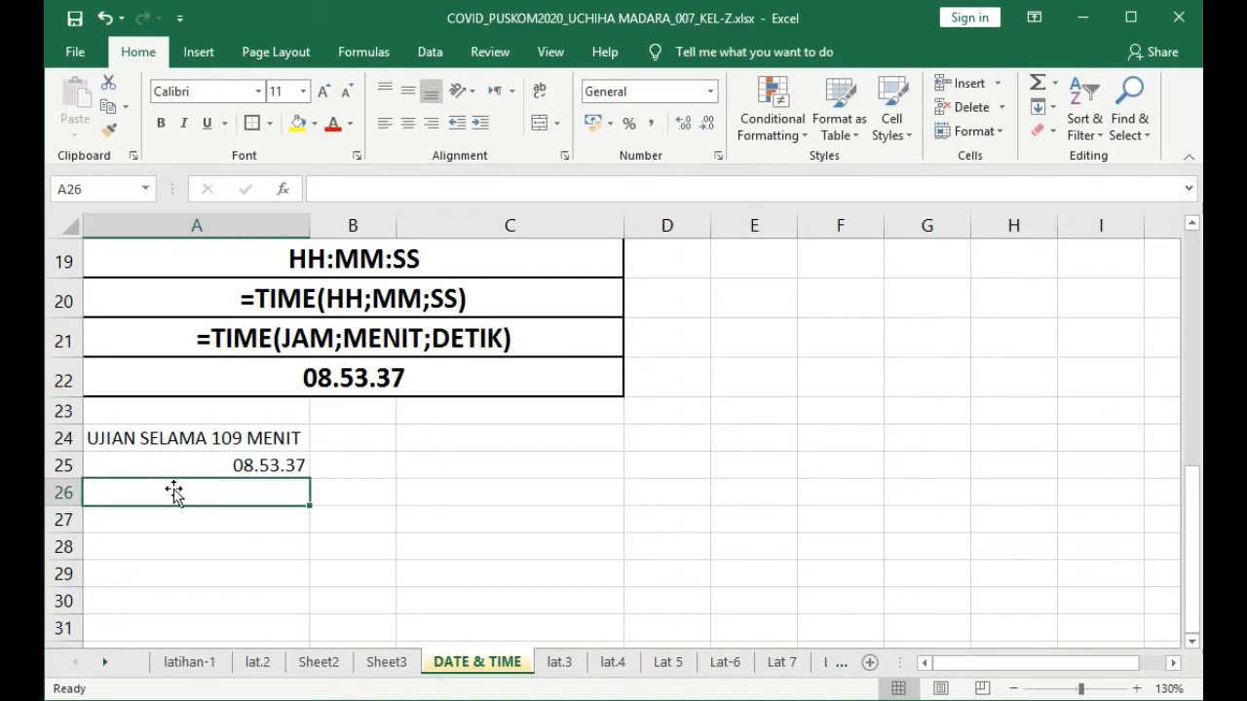
- Centre the time in cell A25 and give the cell an outside border
left_click(186, 466)
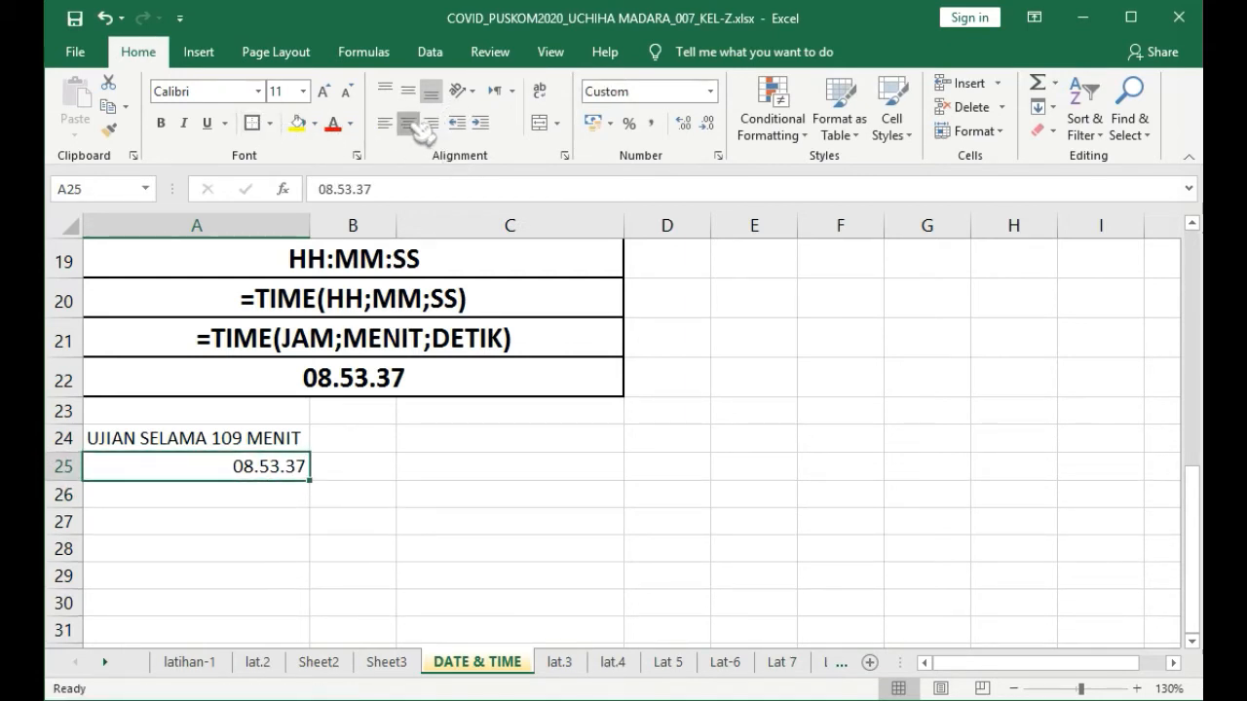
left_click(417, 127)
left_click(369, 474)
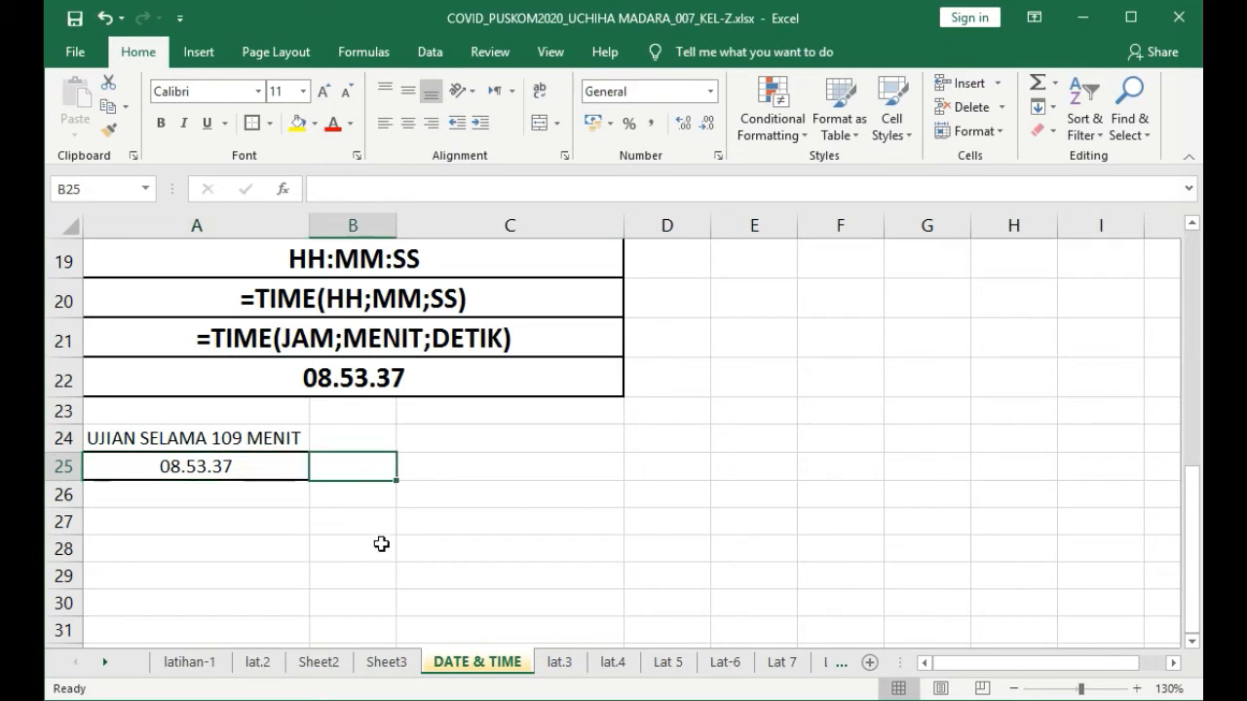
- Enter the duration text 1JAM 49 MENIT in cell B25 and widen column B to fit it
left_click(374, 533)
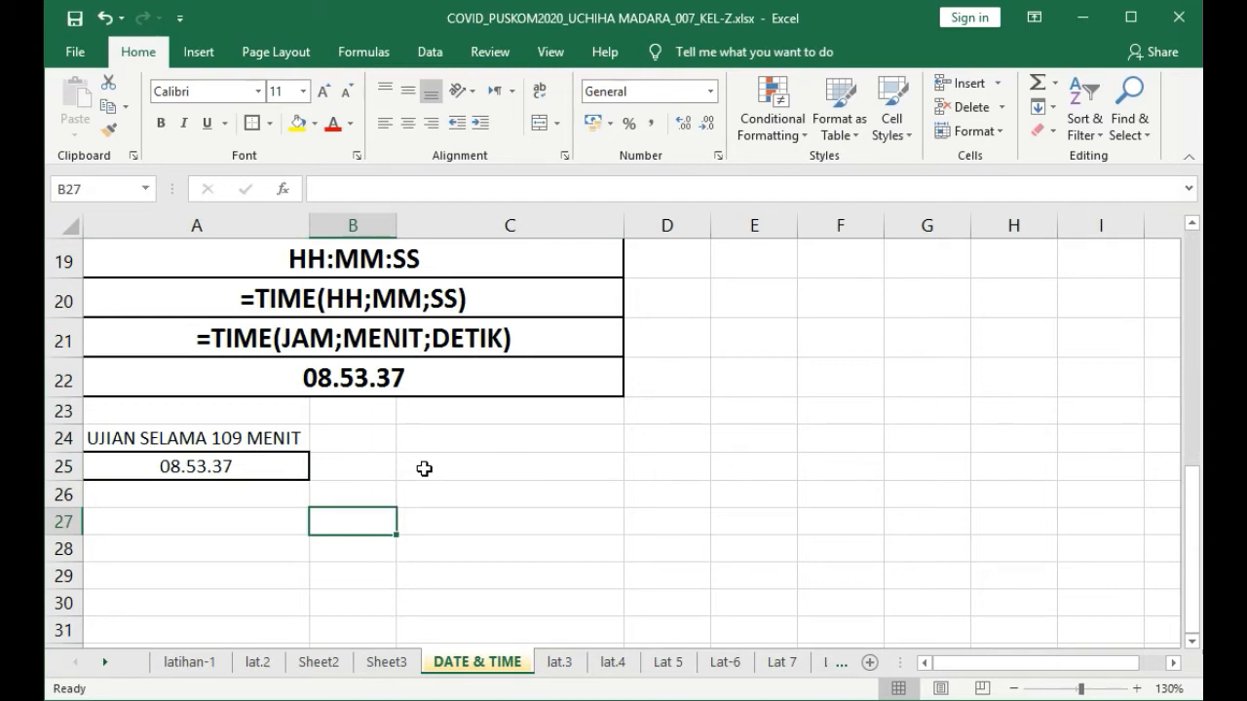
left_click(380, 476)
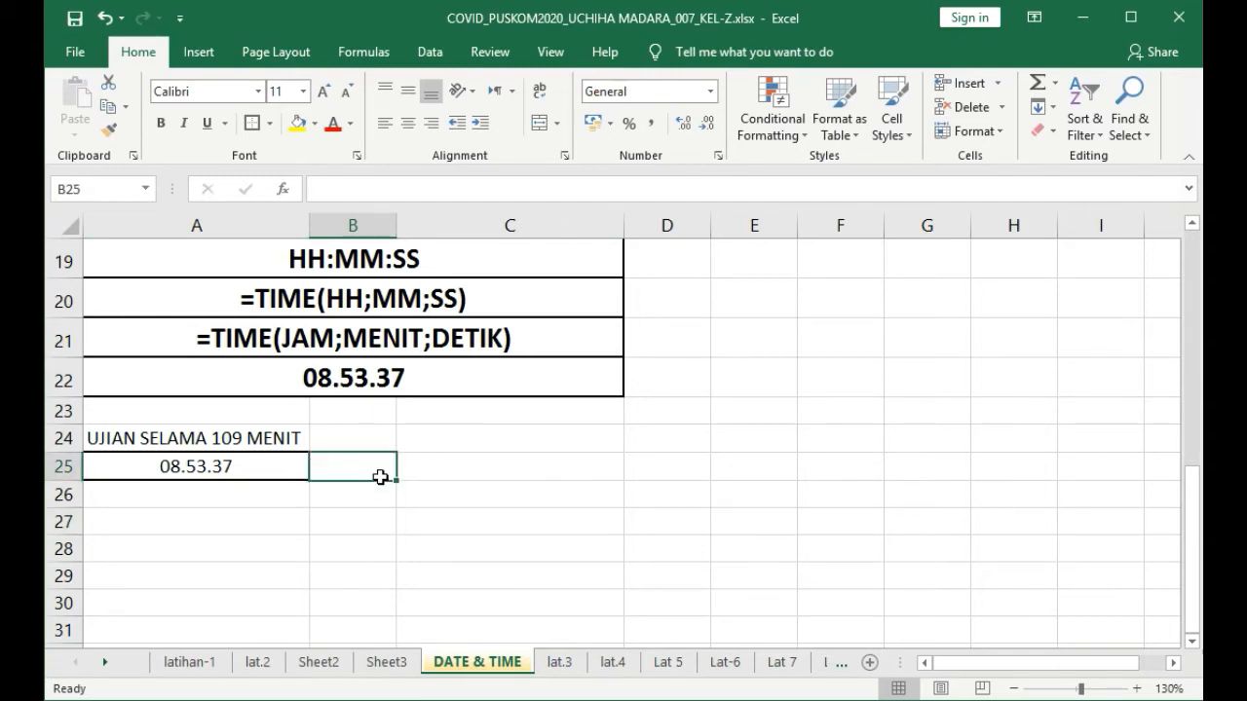
type("1")
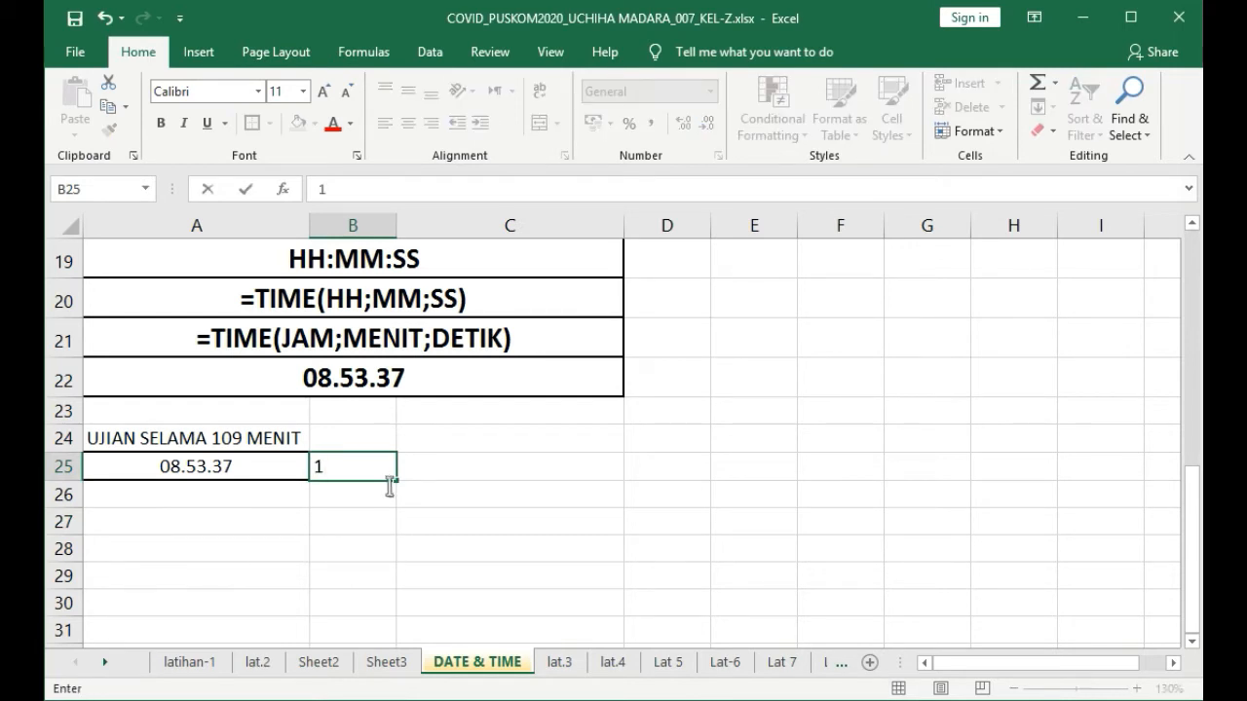
type(" 4")
key("BackSpace")
key("BackSpace")
type("JAM 49 MENIT")
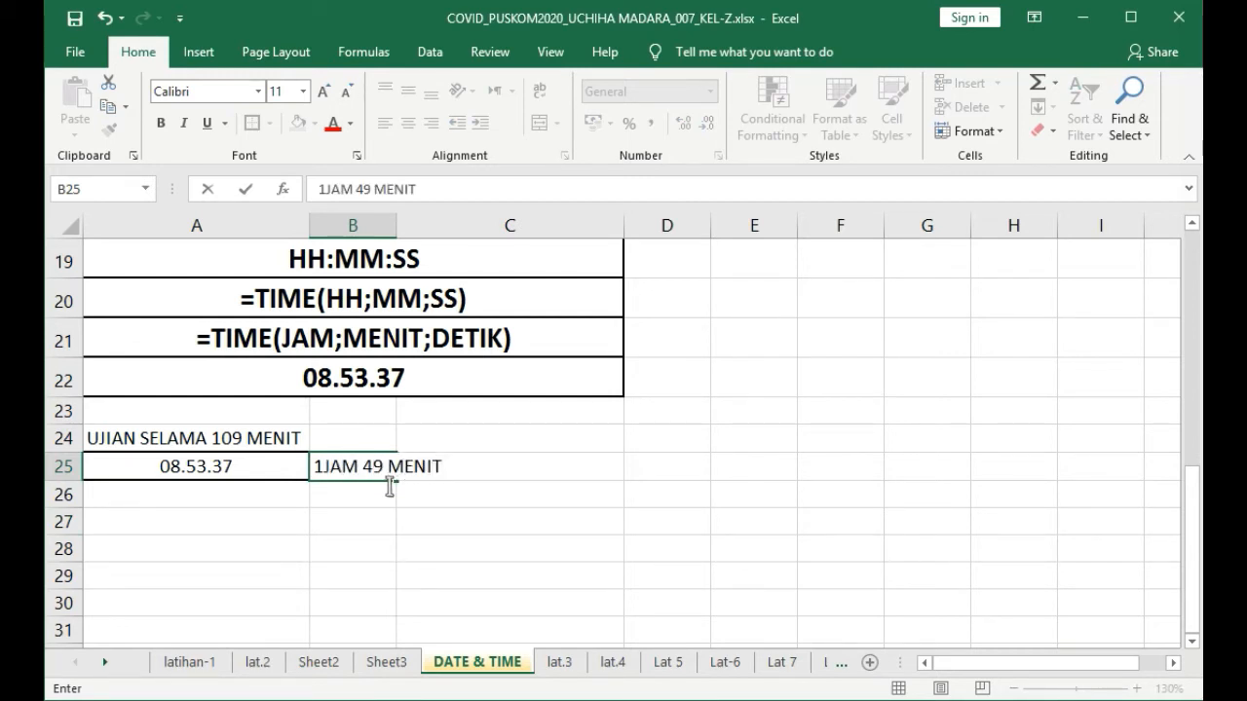
key("Return")
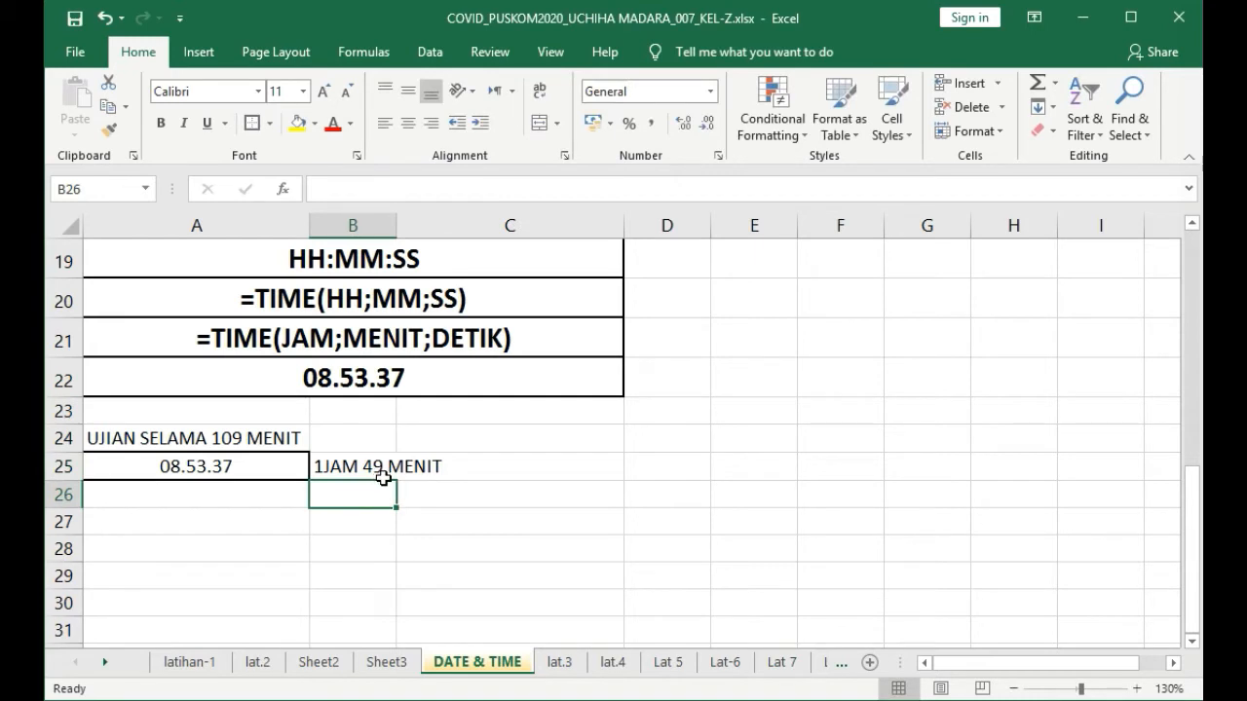
left_click_drag(405, 234, 456, 236)
- Add the exam duration to the start time in cell C25 with the formula =A25+TIME(1;49;0)
left_click(507, 460)
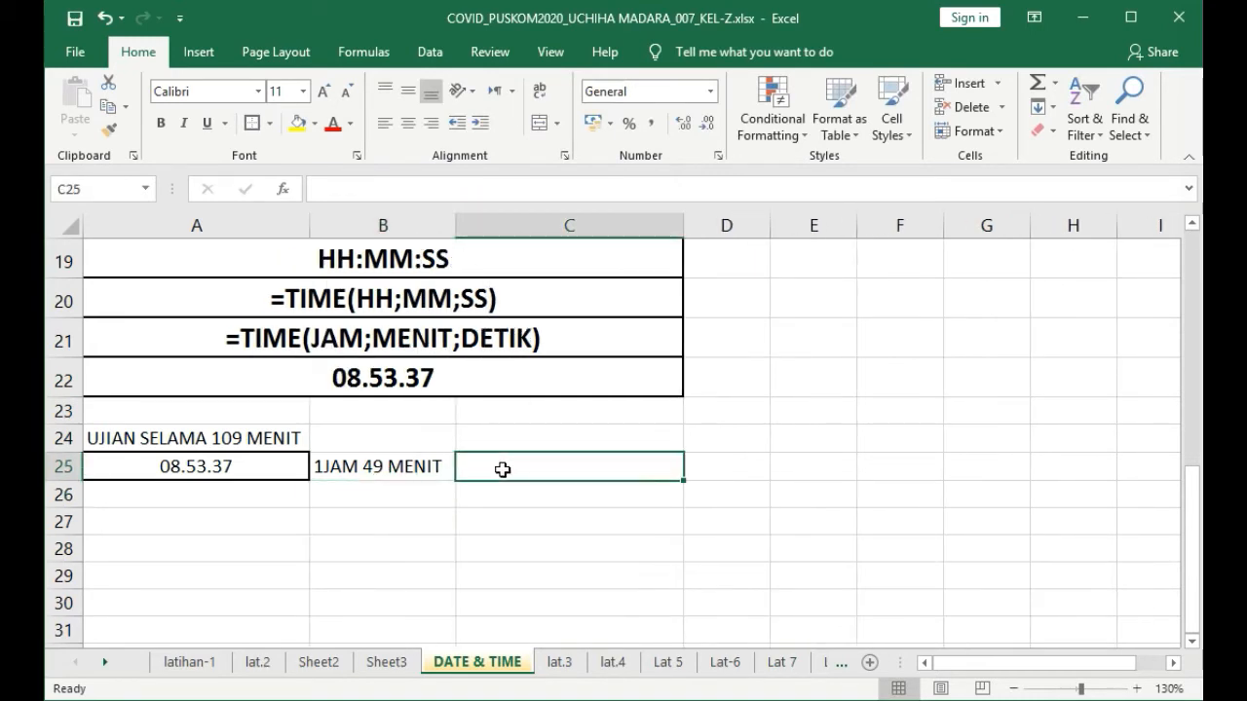
type("=")
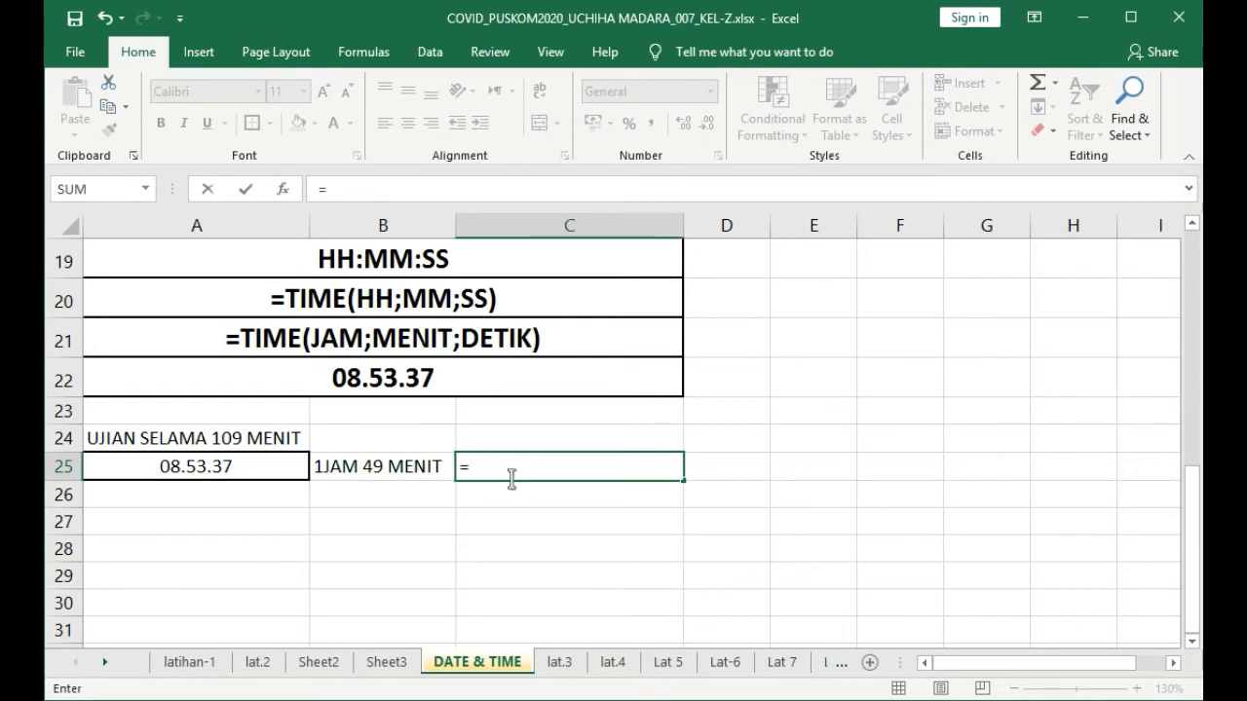
left_click(207, 470)
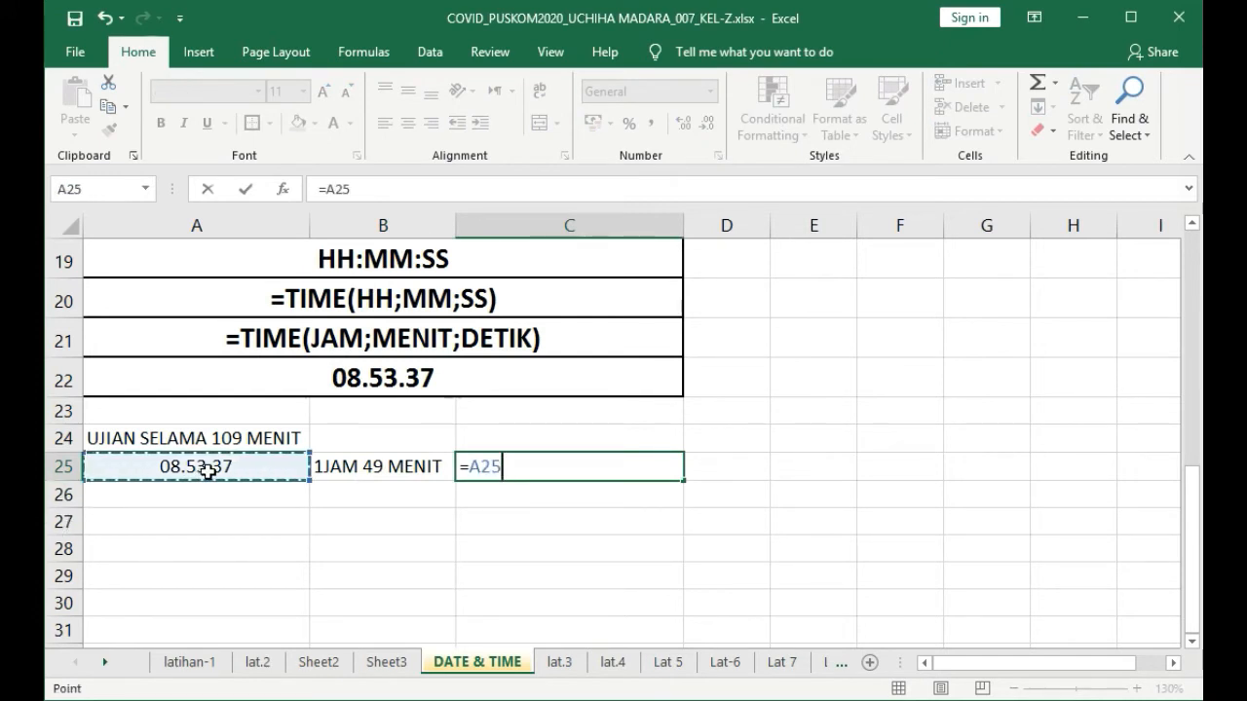
type("+")
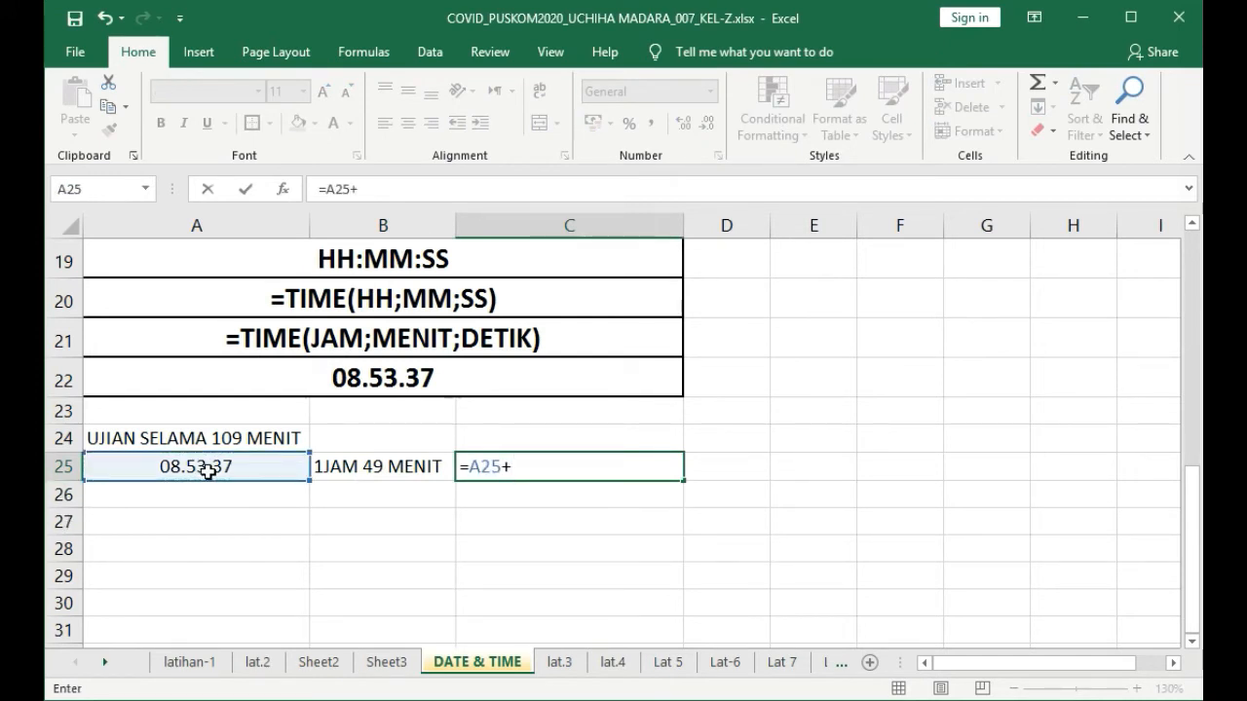
type("TIME")
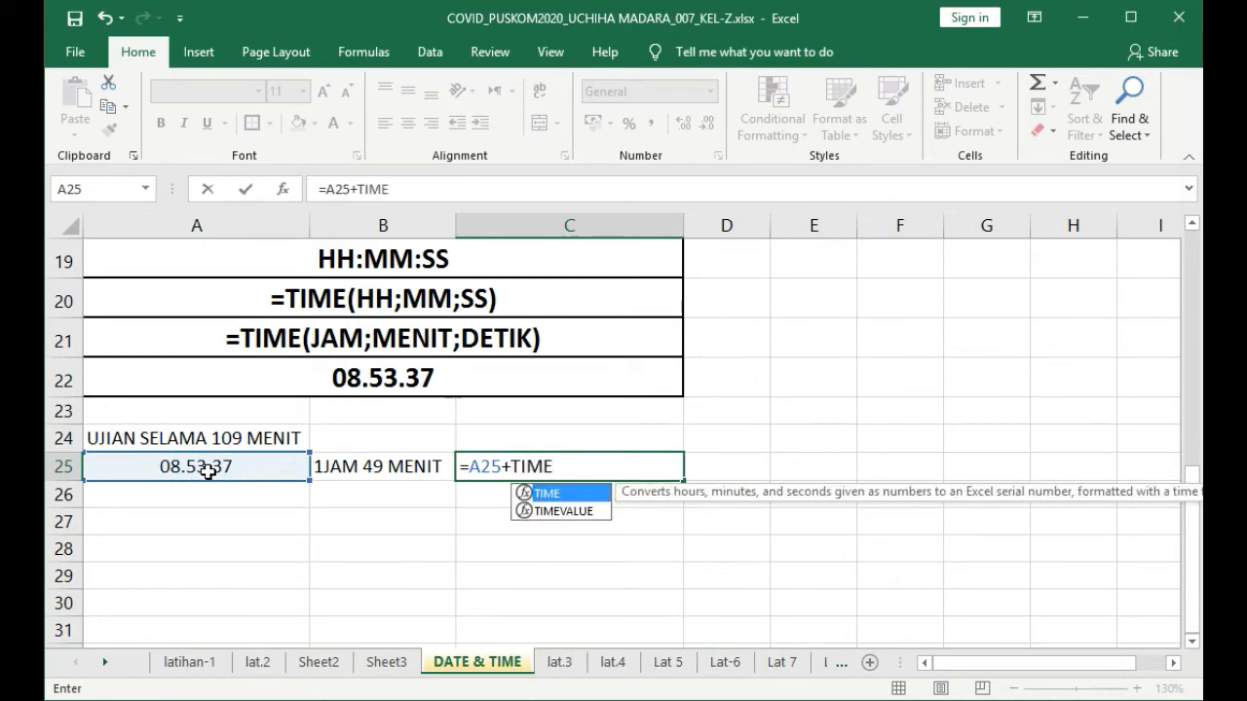
type("(")
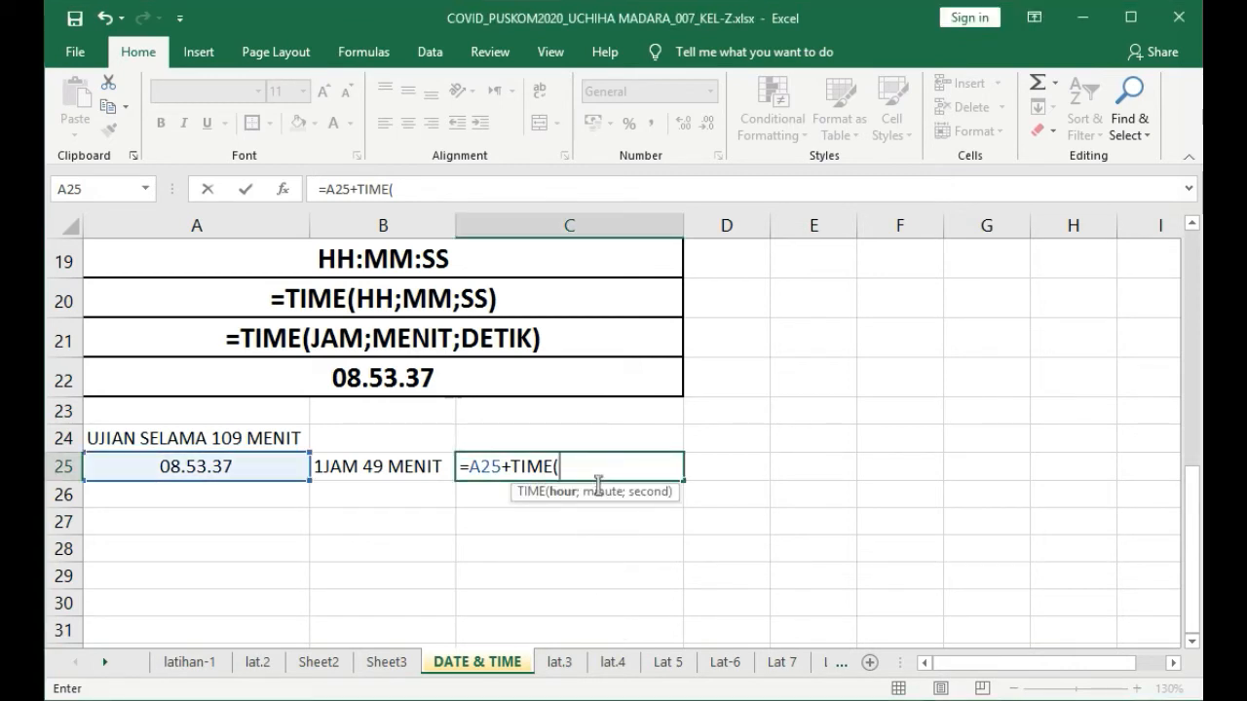
type("1;")
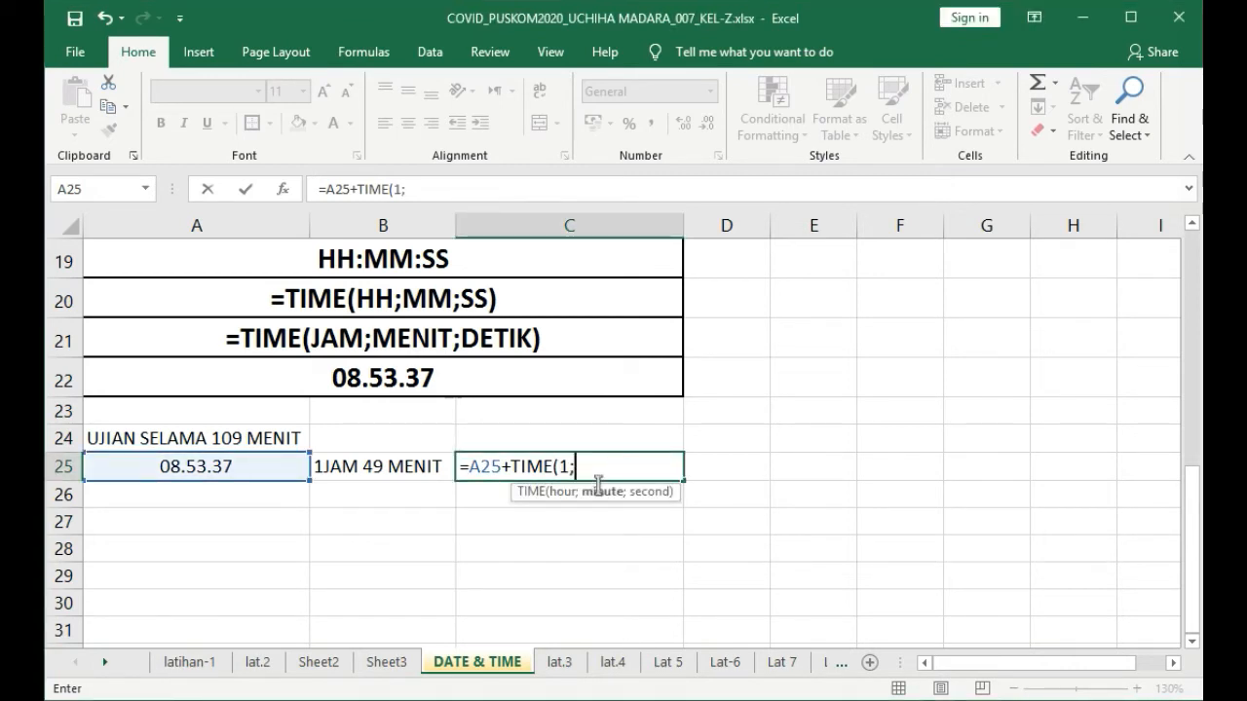
type("49;0)")
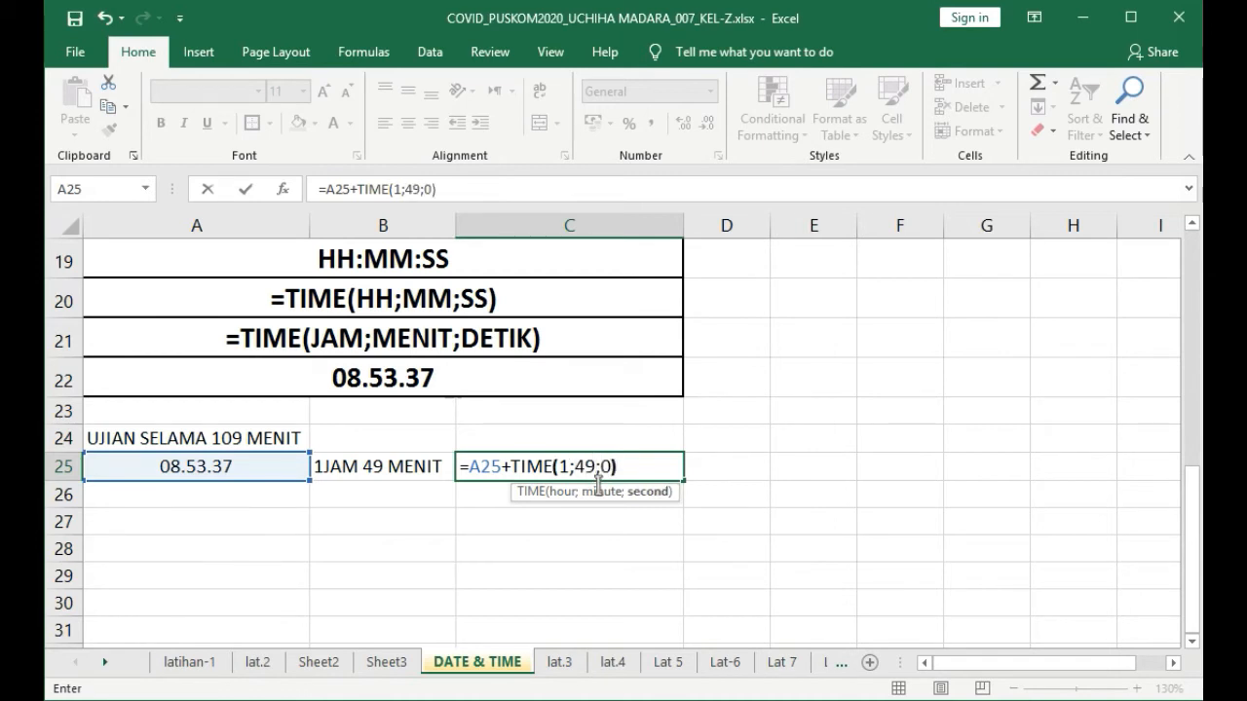
key("Return")
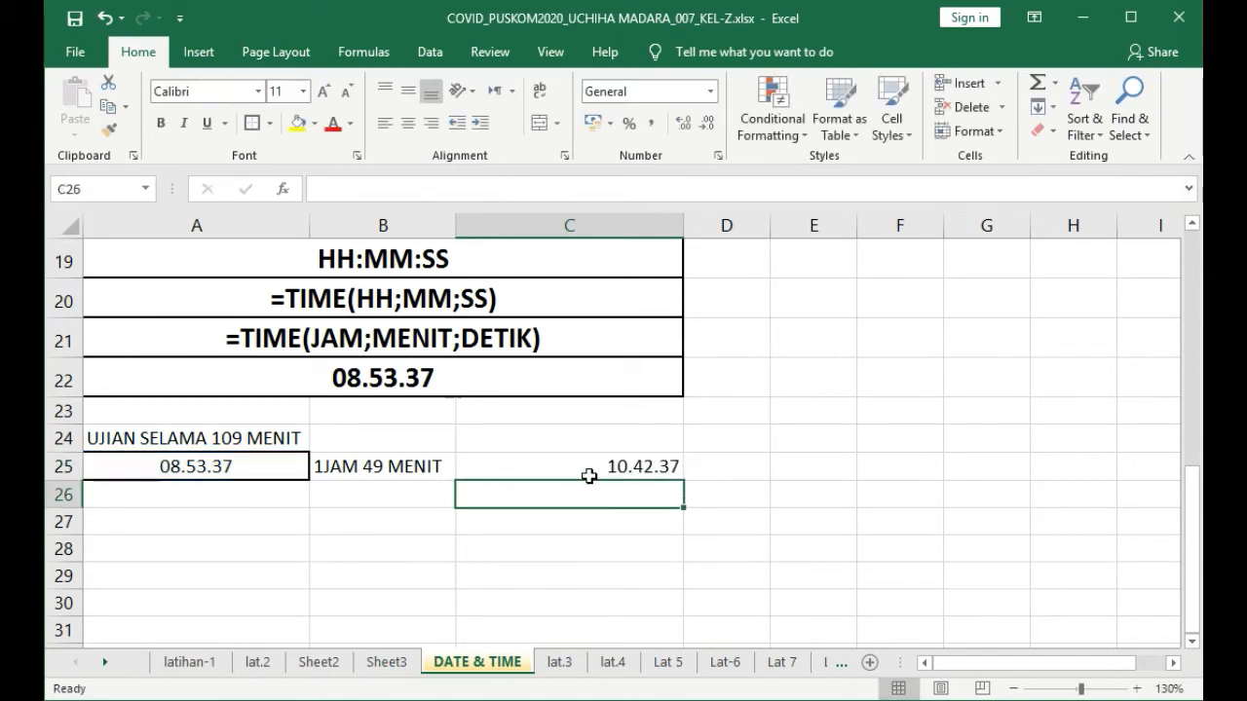
- Format the end time in cell C25 as centred and bold with an outside border
left_click(589, 475)
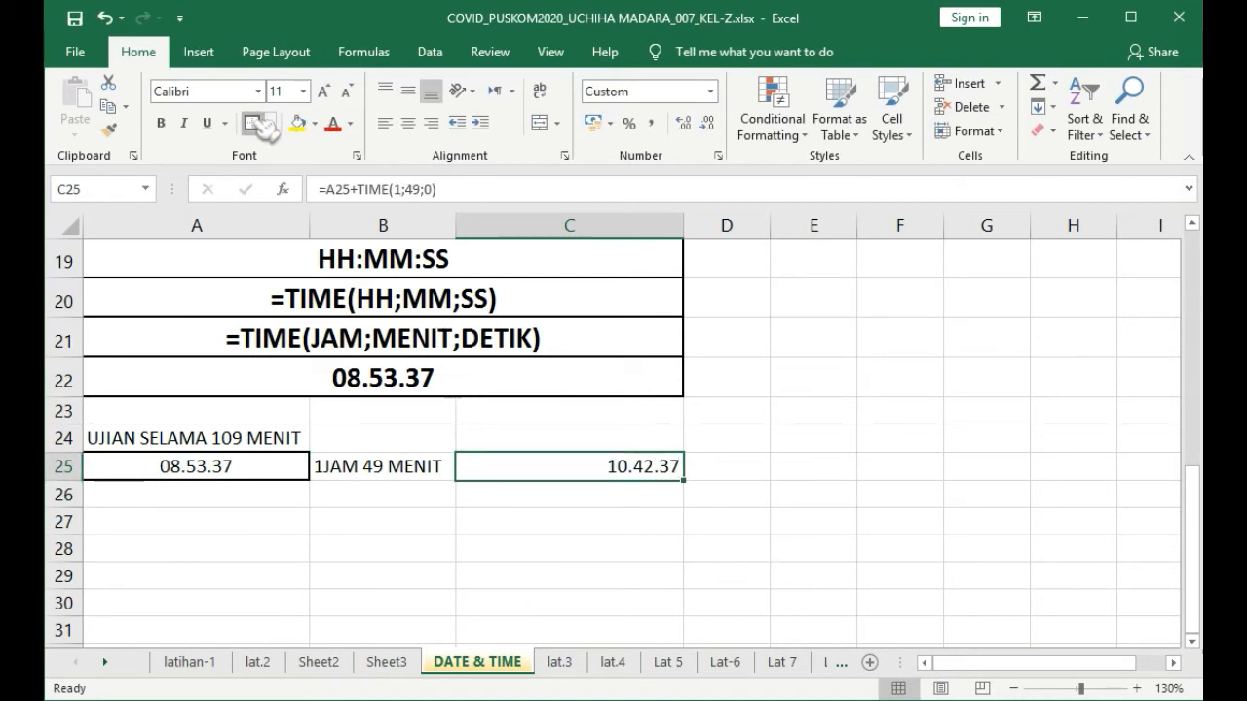
left_click(408, 122)
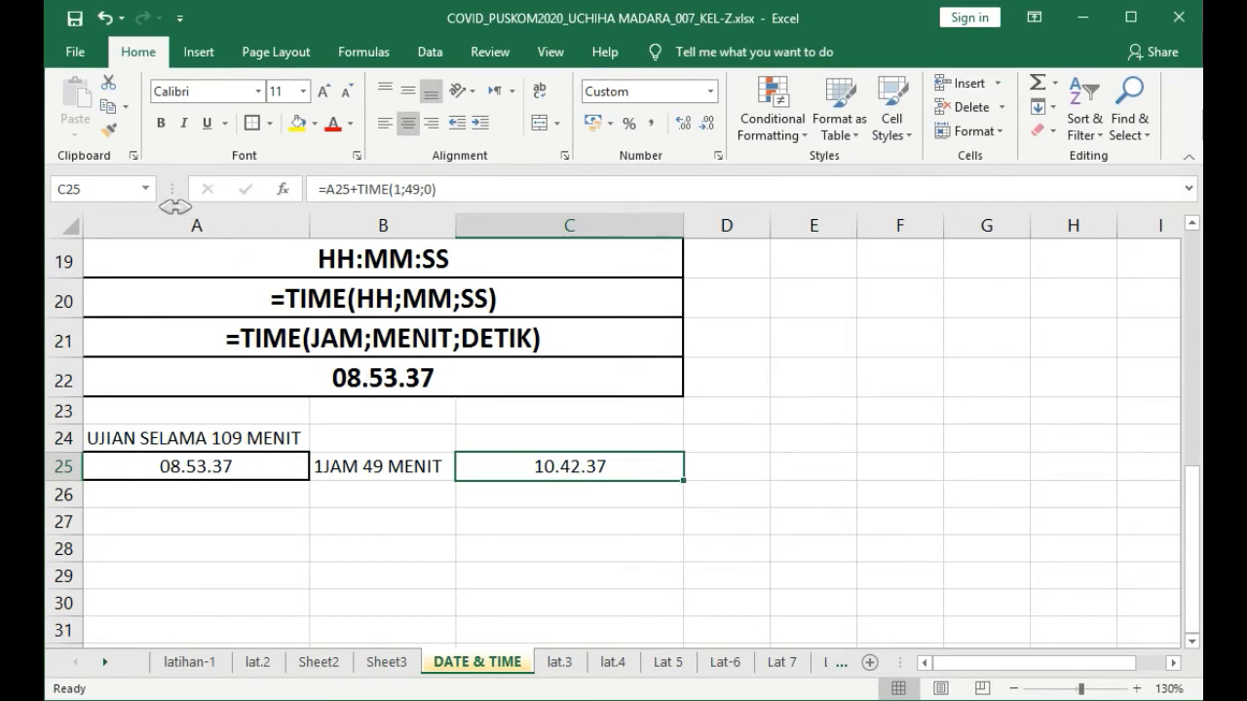
left_click(174, 123)
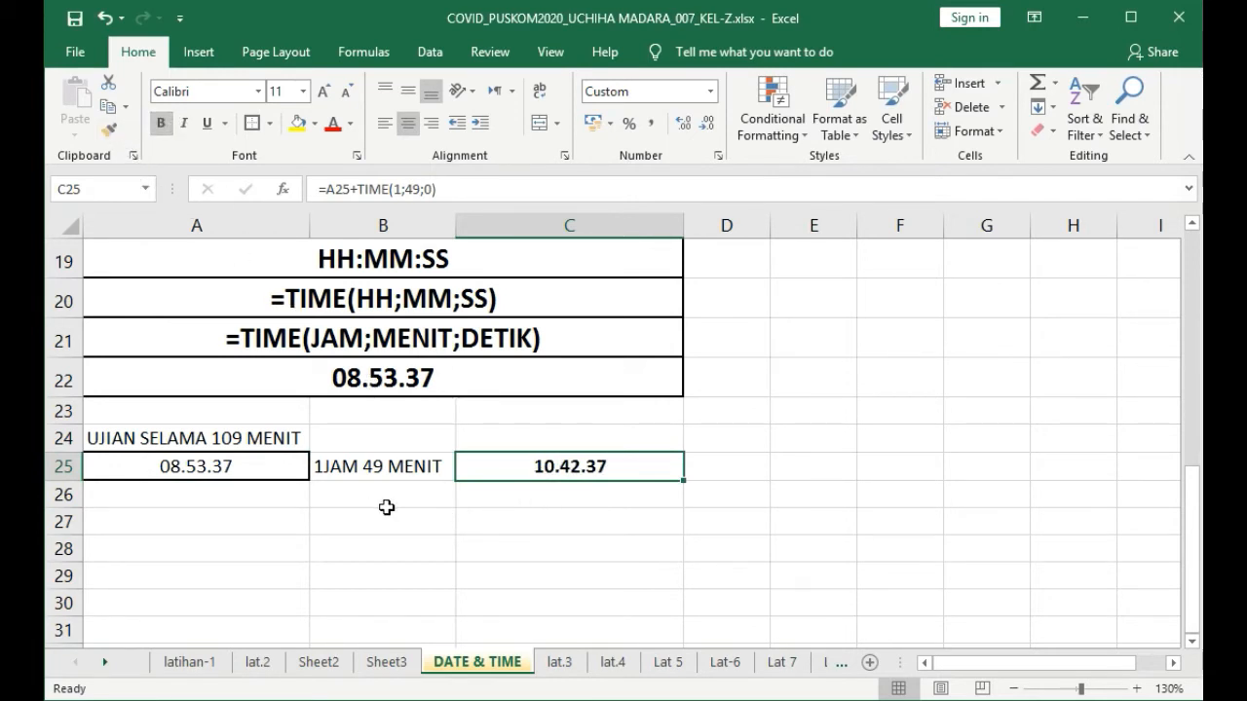
left_click(583, 504)
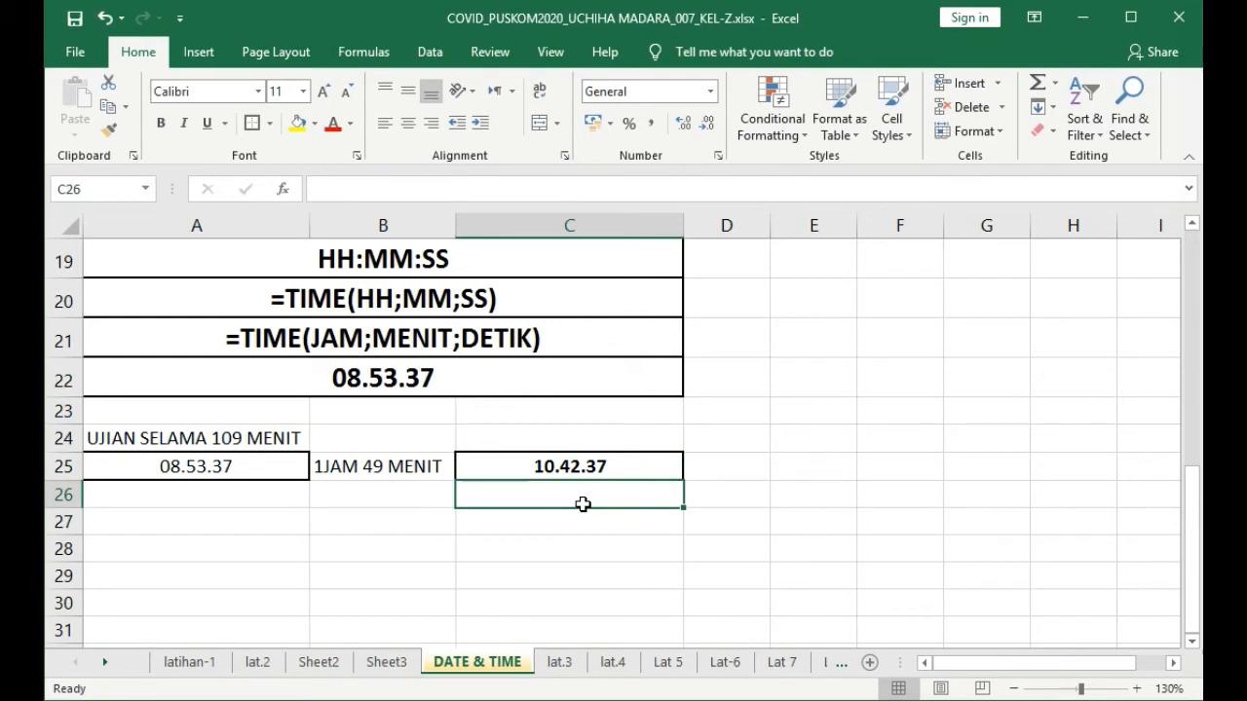
- Fill cell C25 down into C26 to carry over its formatting, and clear the contents of C26
left_click(614, 449)
left_click(621, 473)
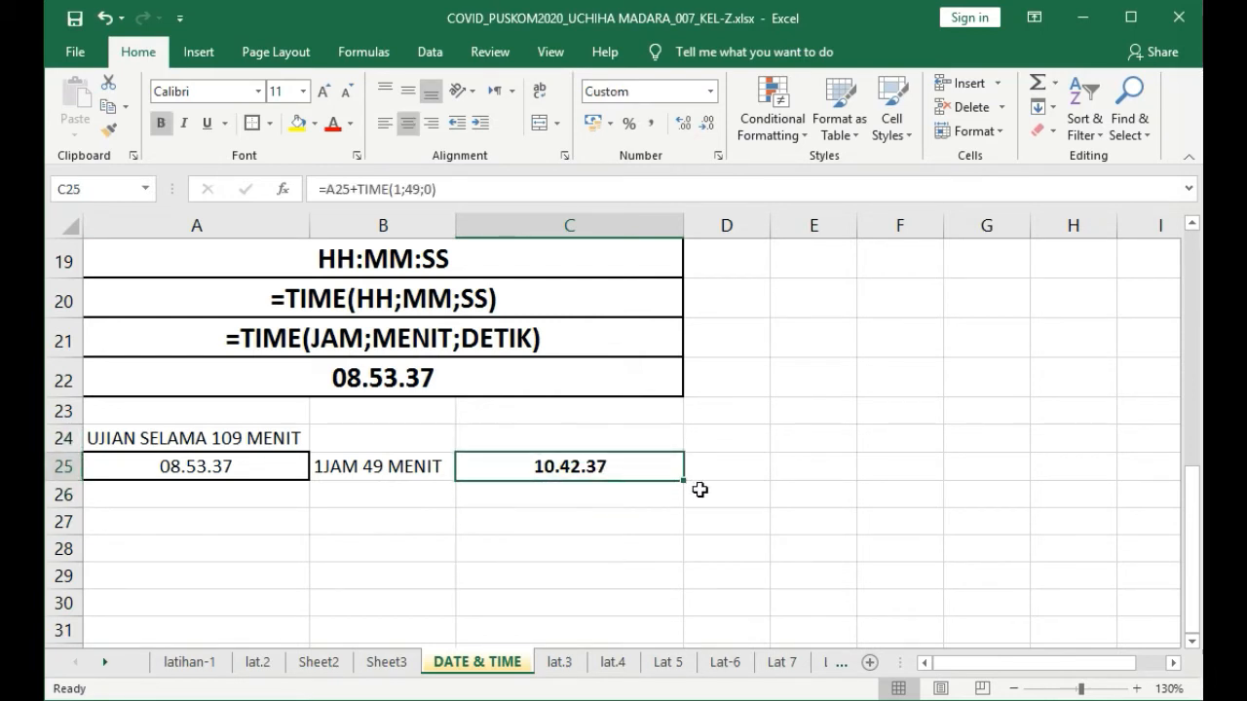
left_click_drag(688, 493, 685, 514)
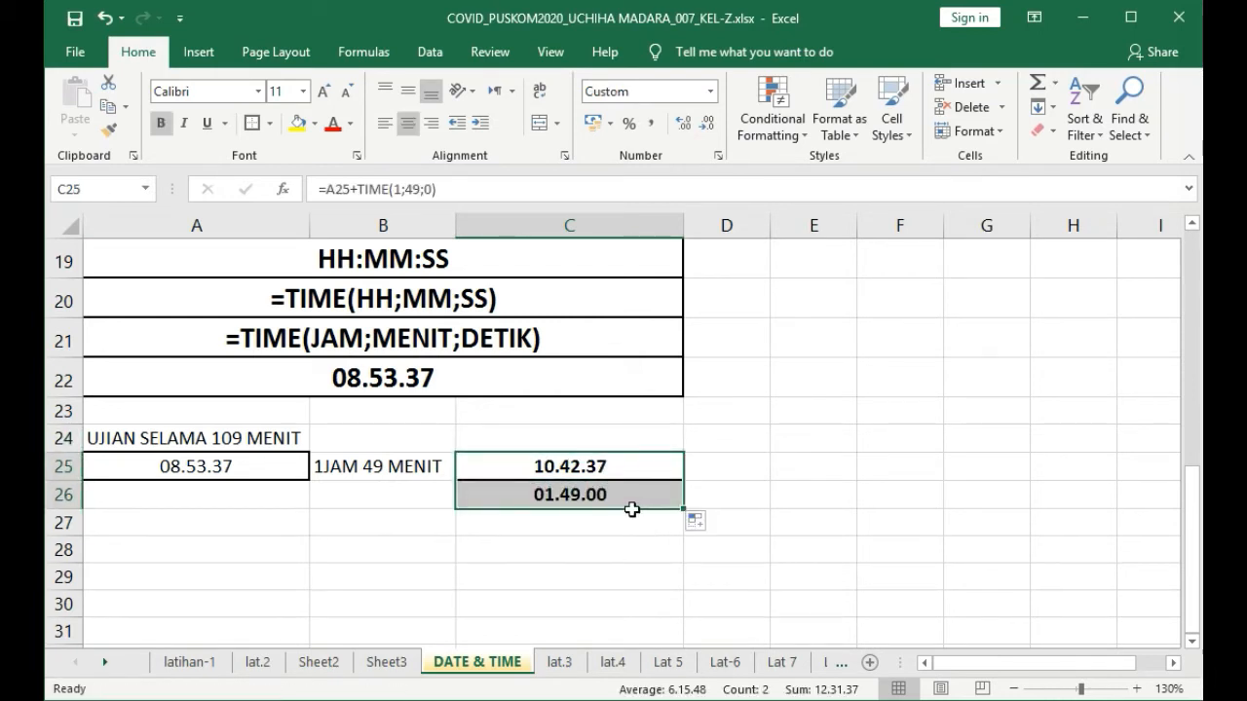
left_click(630, 509)
key("Delete")
- Calculate the exam end time in cell C26 from minutes only with the formula =A25+TIME(0;109;0)
type("=")
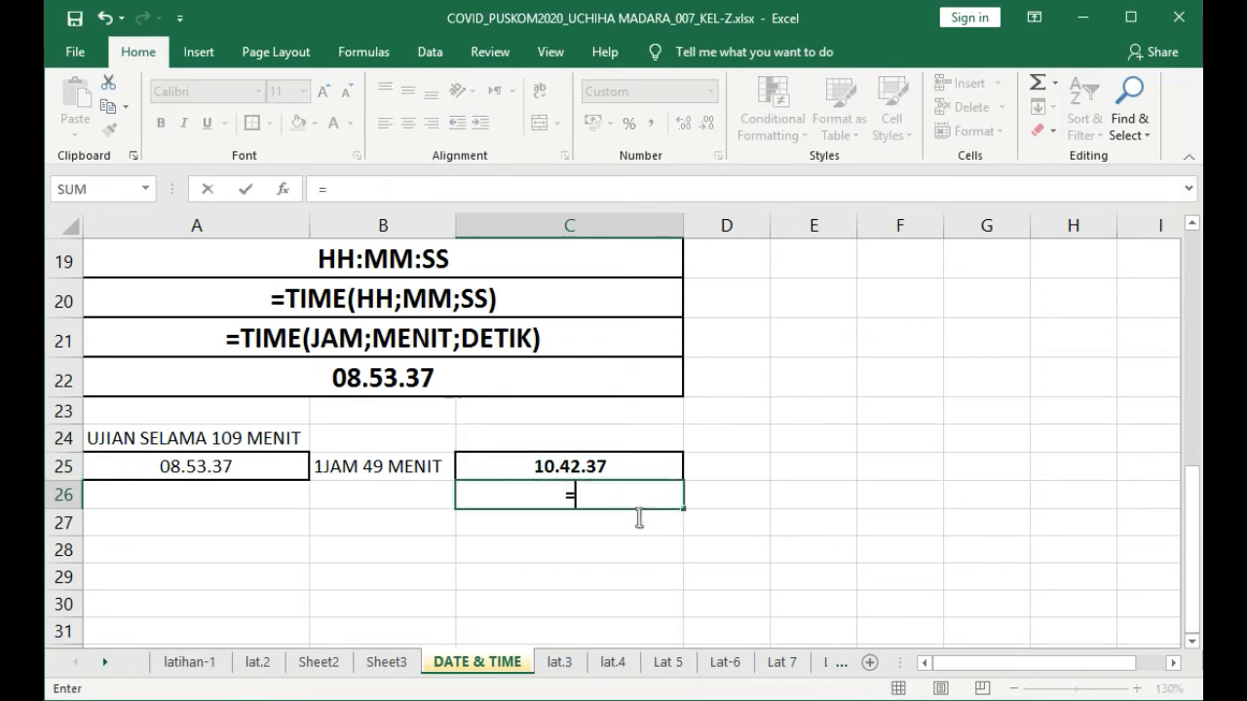
left_click(281, 477)
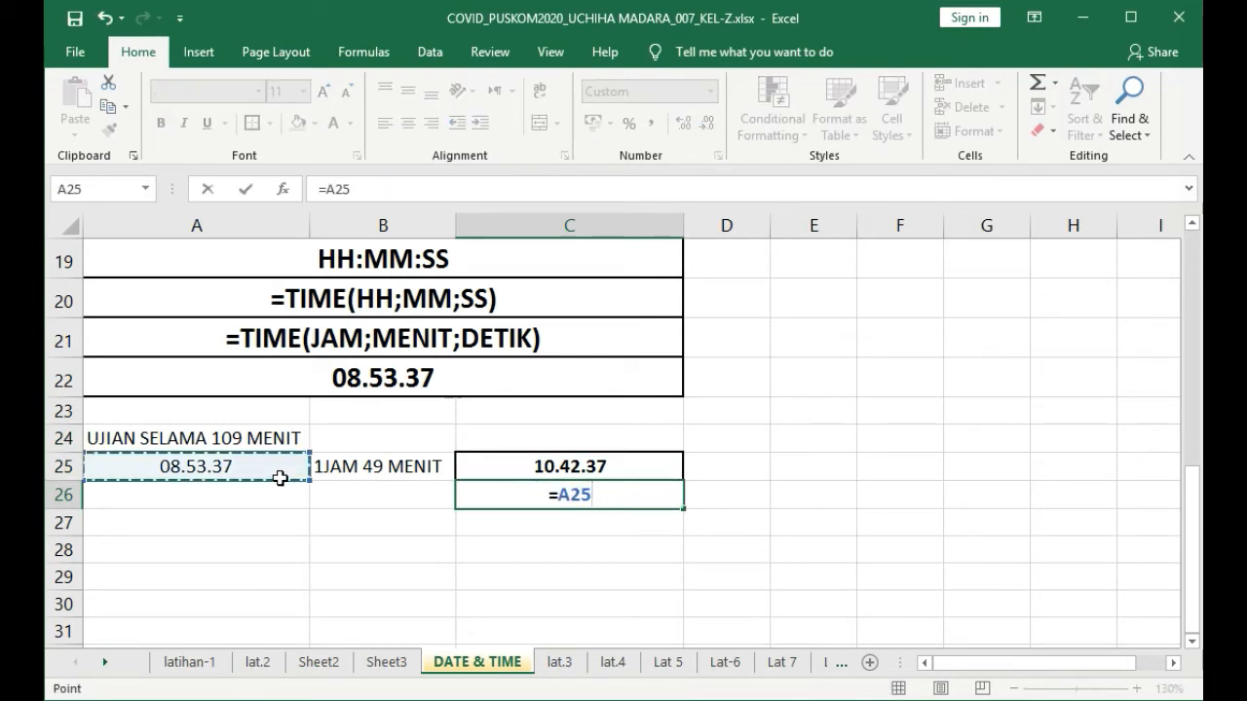
type("+T")
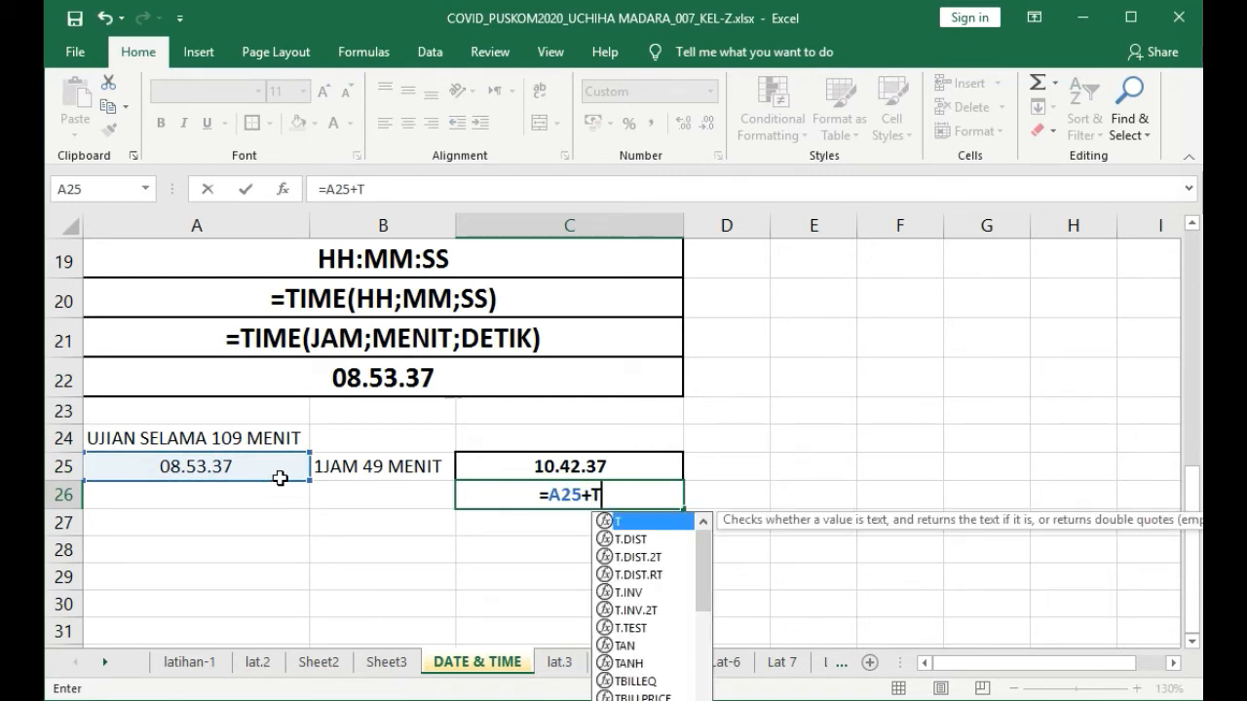
type("IME(")
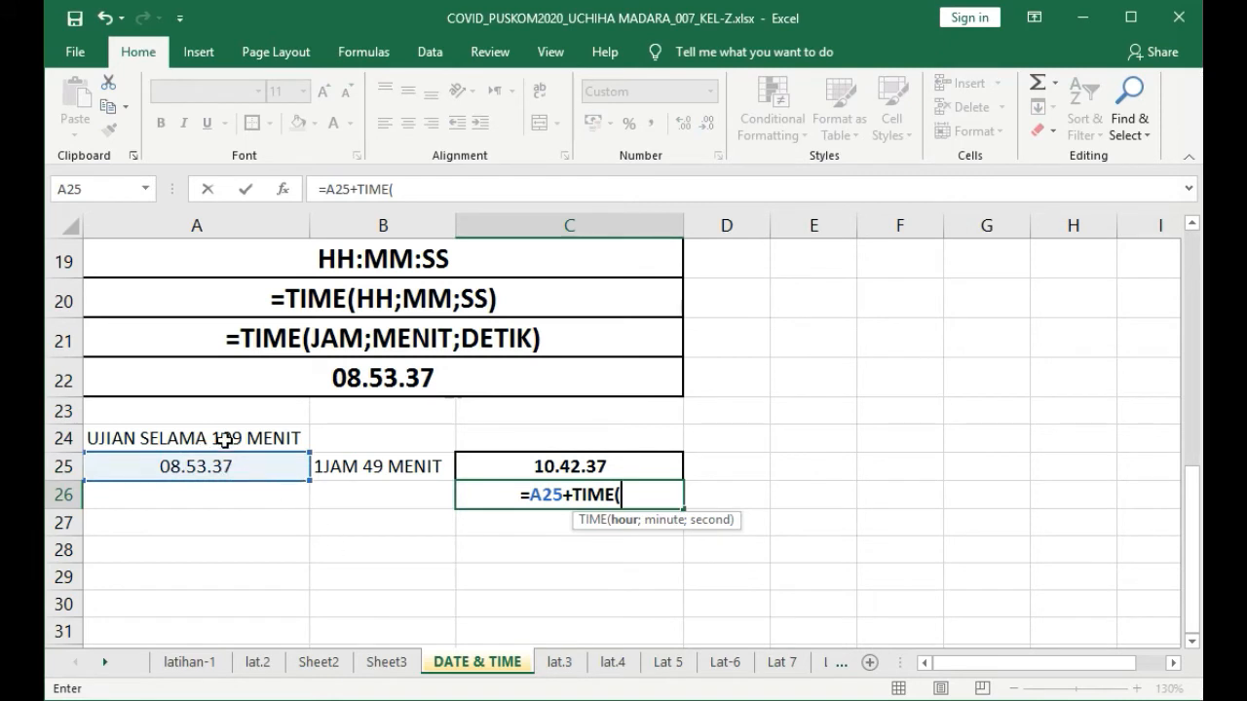
type("0")
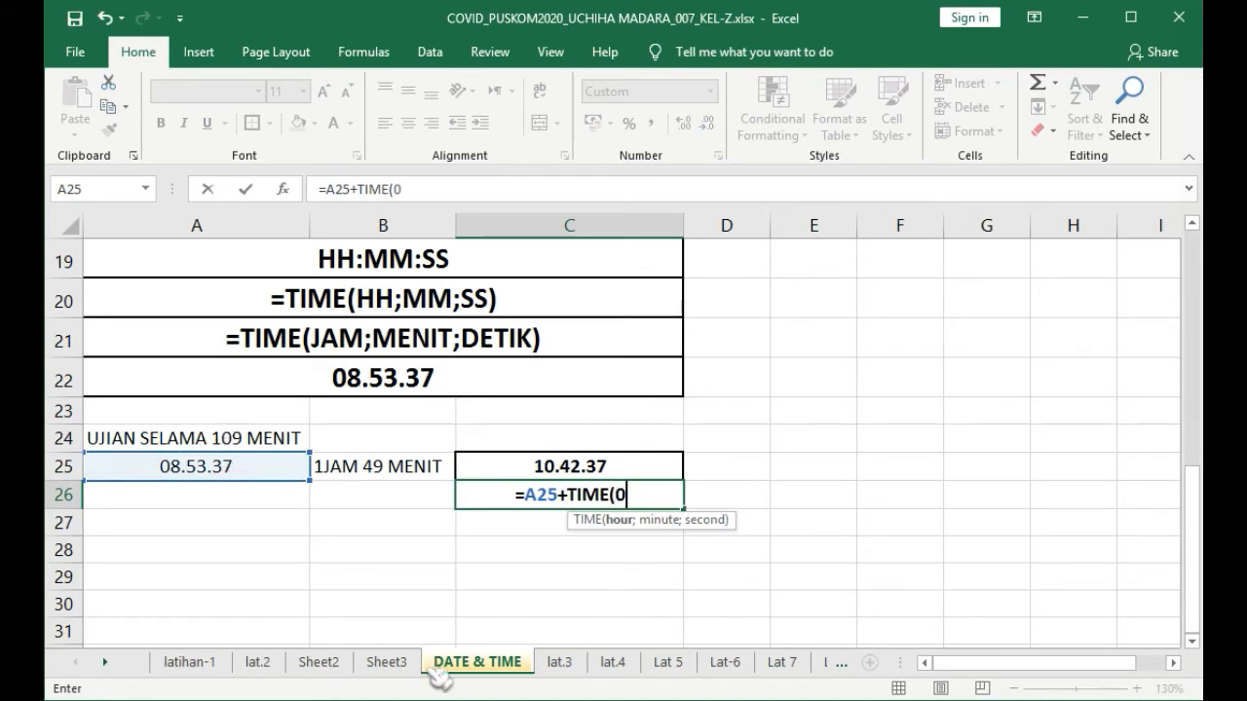
type(";1")
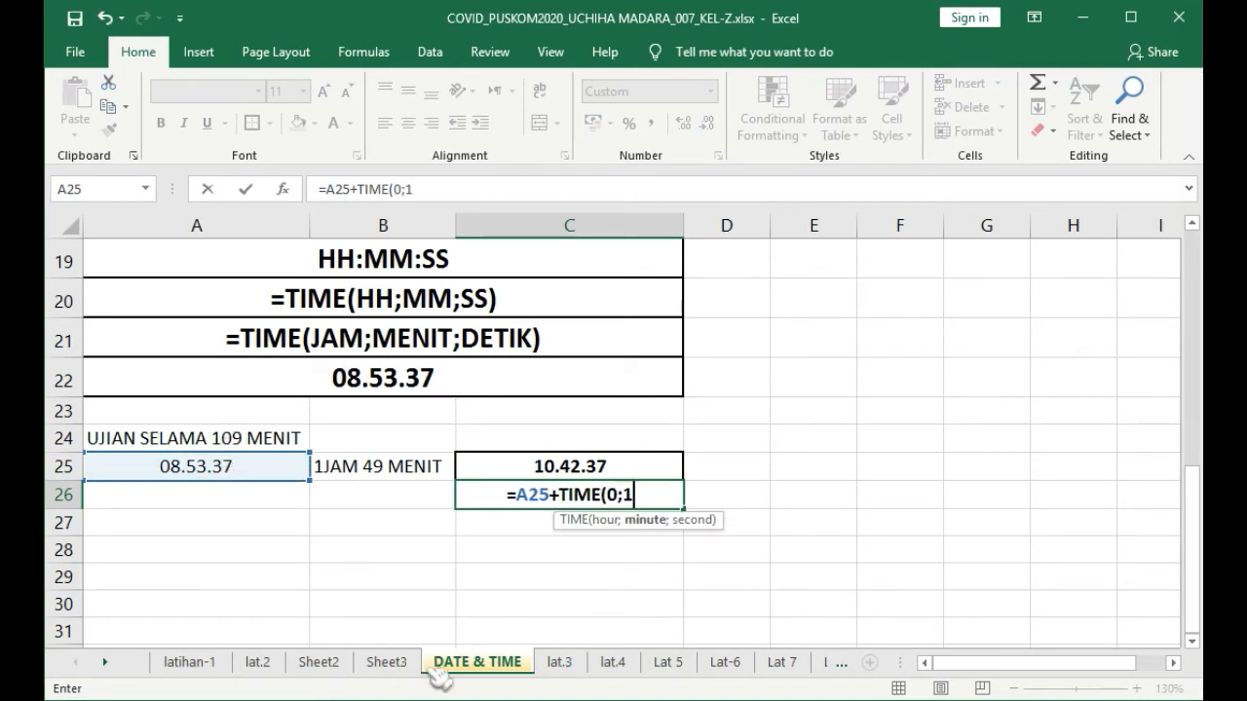
type("09;0")
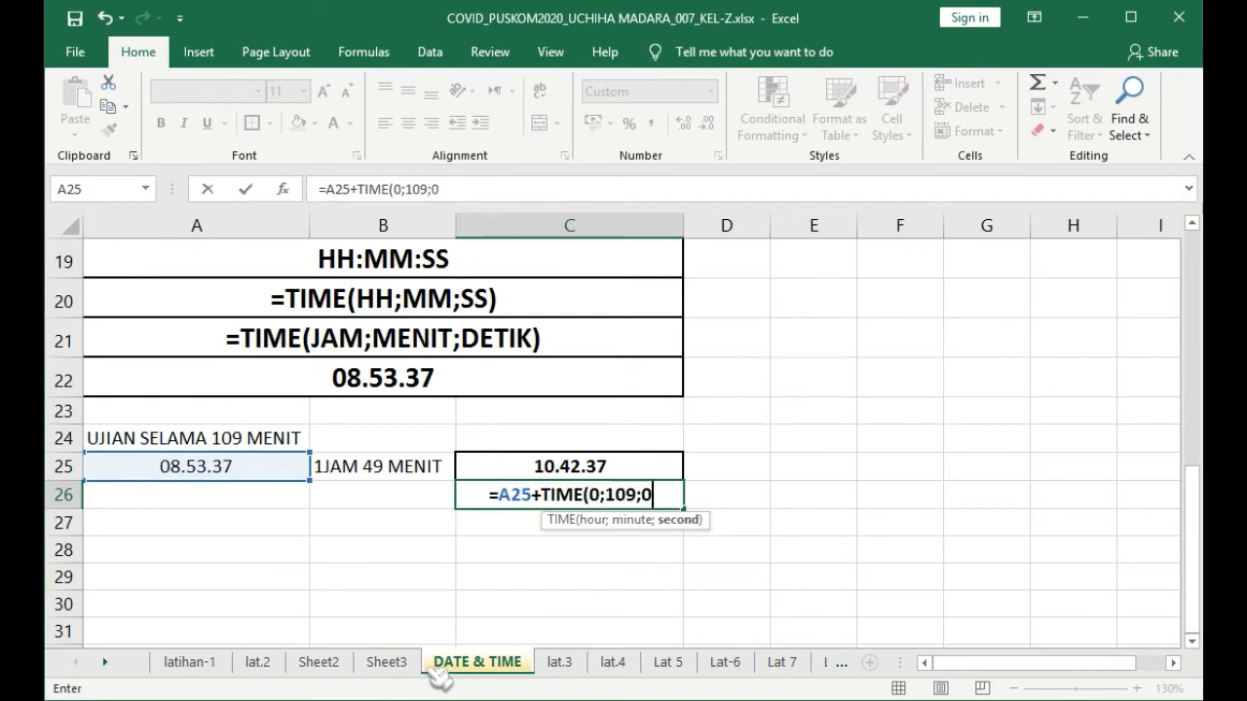
type(")")
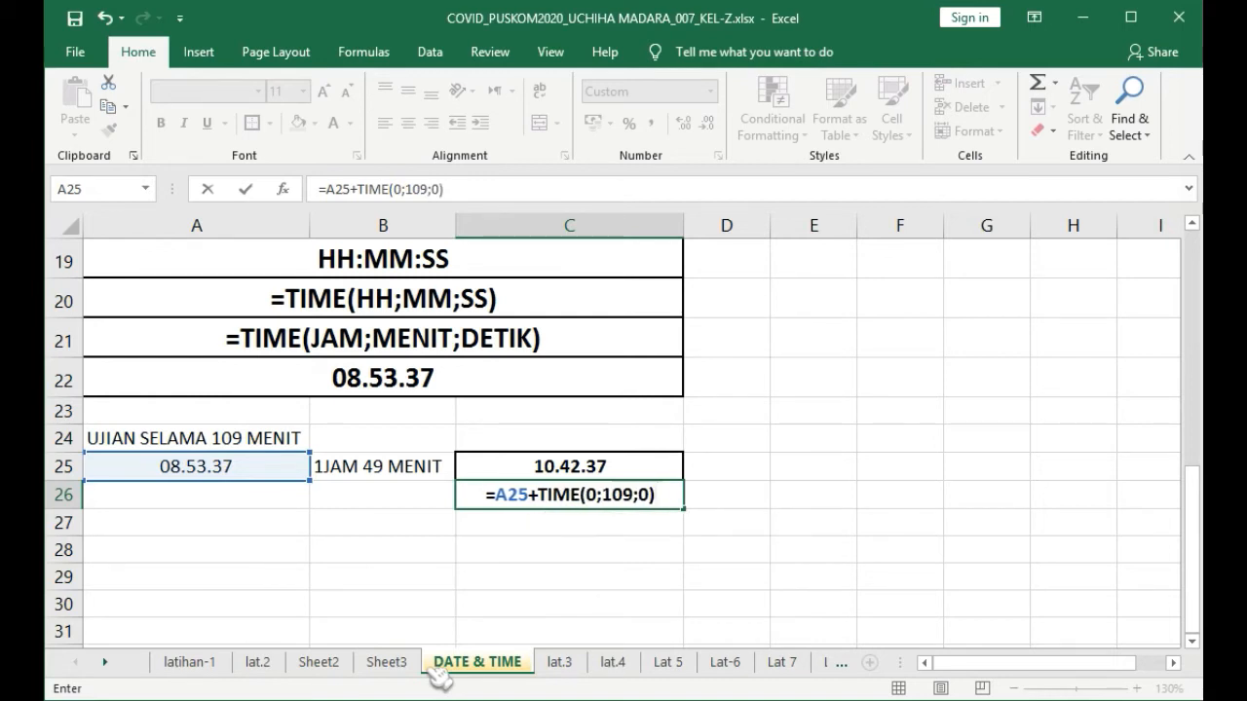
key("Return")
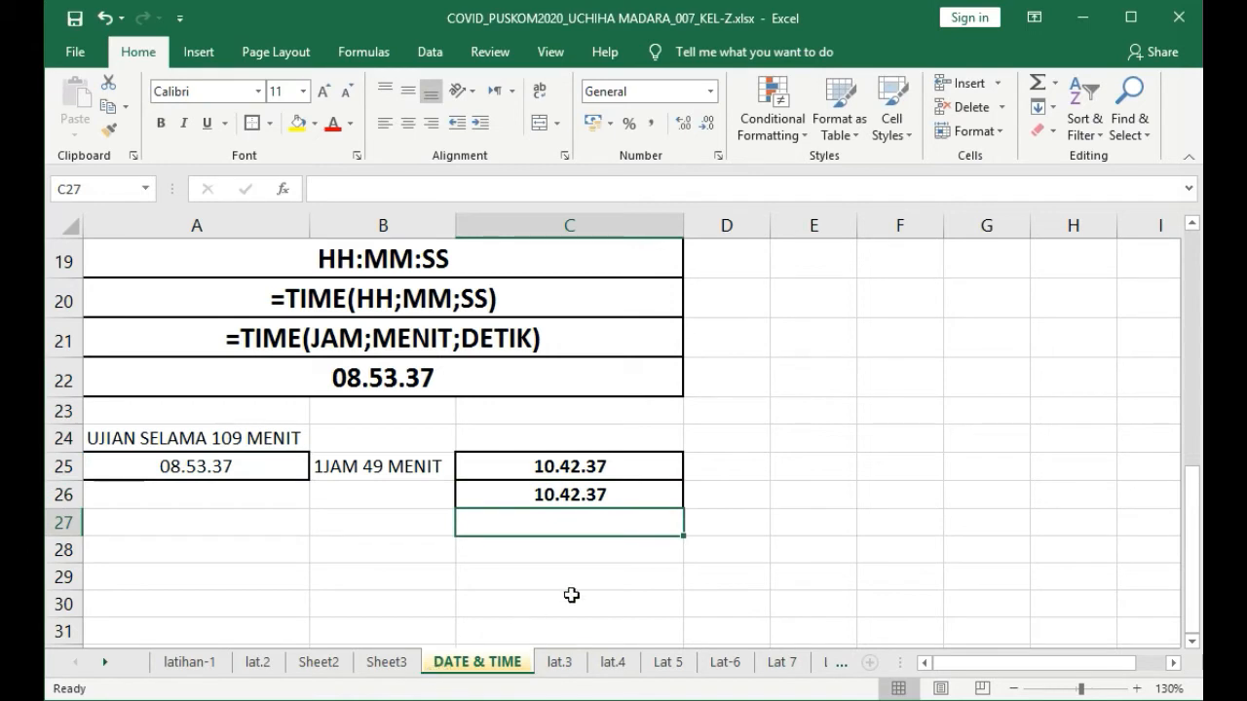
- Copy the formula of cell C25 into cell D25 as visible text, '=A25+TIME(1;49;0)
left_click(581, 468)
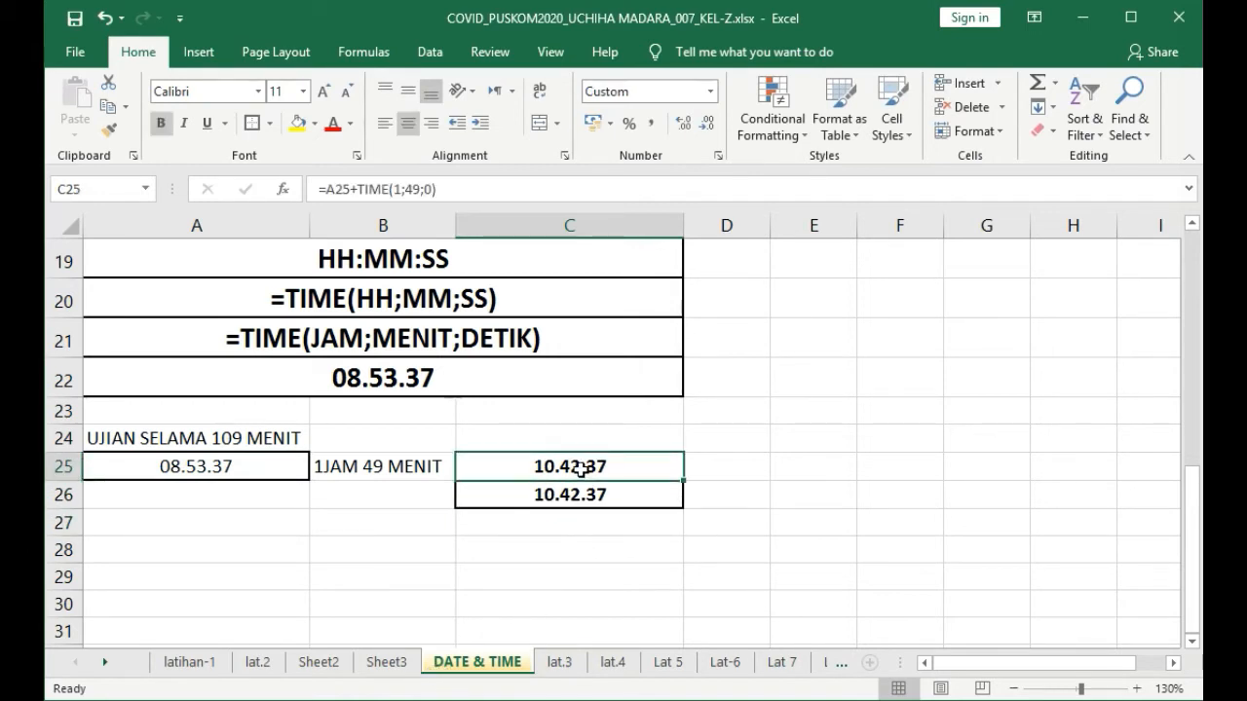
left_click_drag(476, 195, 328, 204)
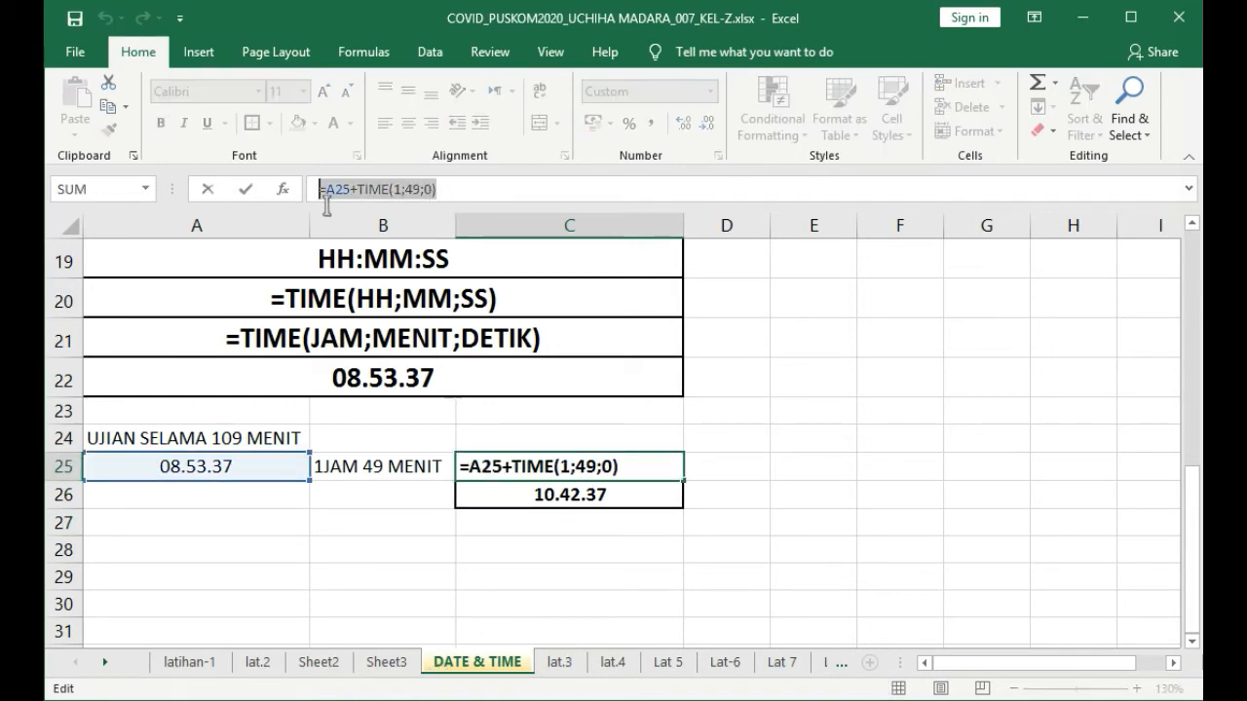
key("ctrl+c")
key("Tab")
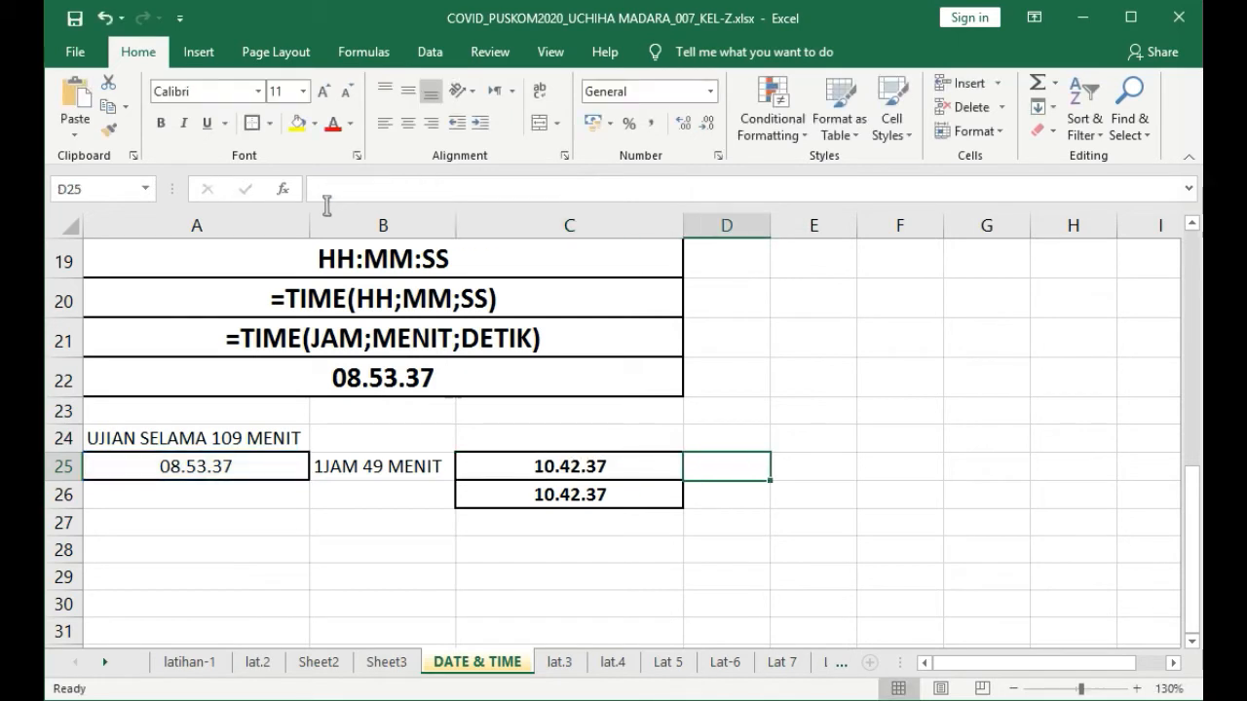
type("'")
key("ctrl+v")
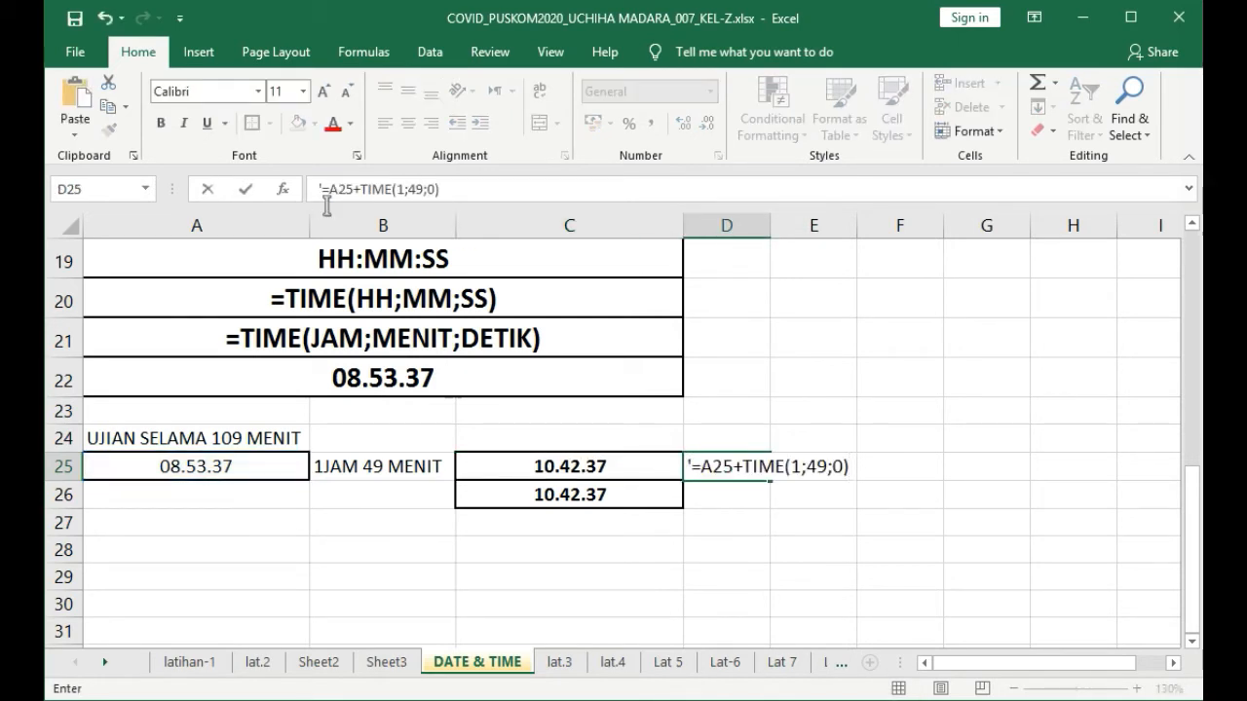
key("Return")
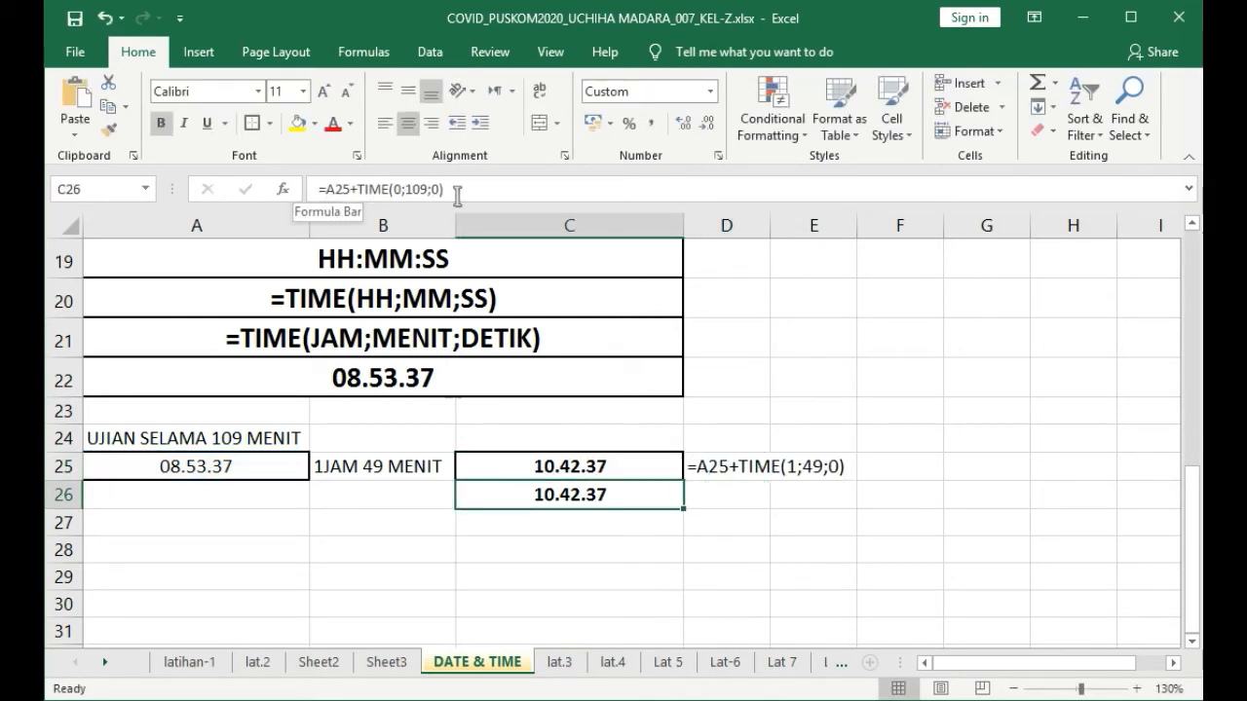
- Copy the formula of cell C26 into D26 as text, '=A25+TIME(0;109;0), and fit column D to its contents
key("F2")
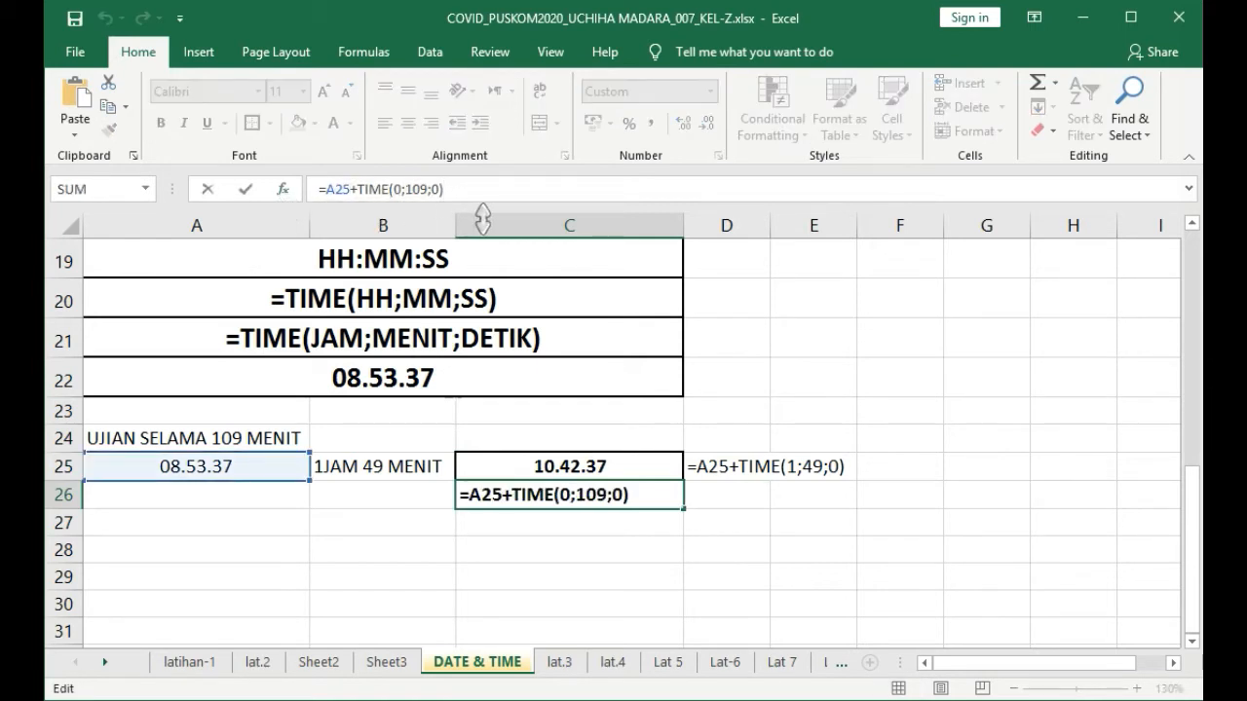
left_click_drag(446, 189, 289, 193)
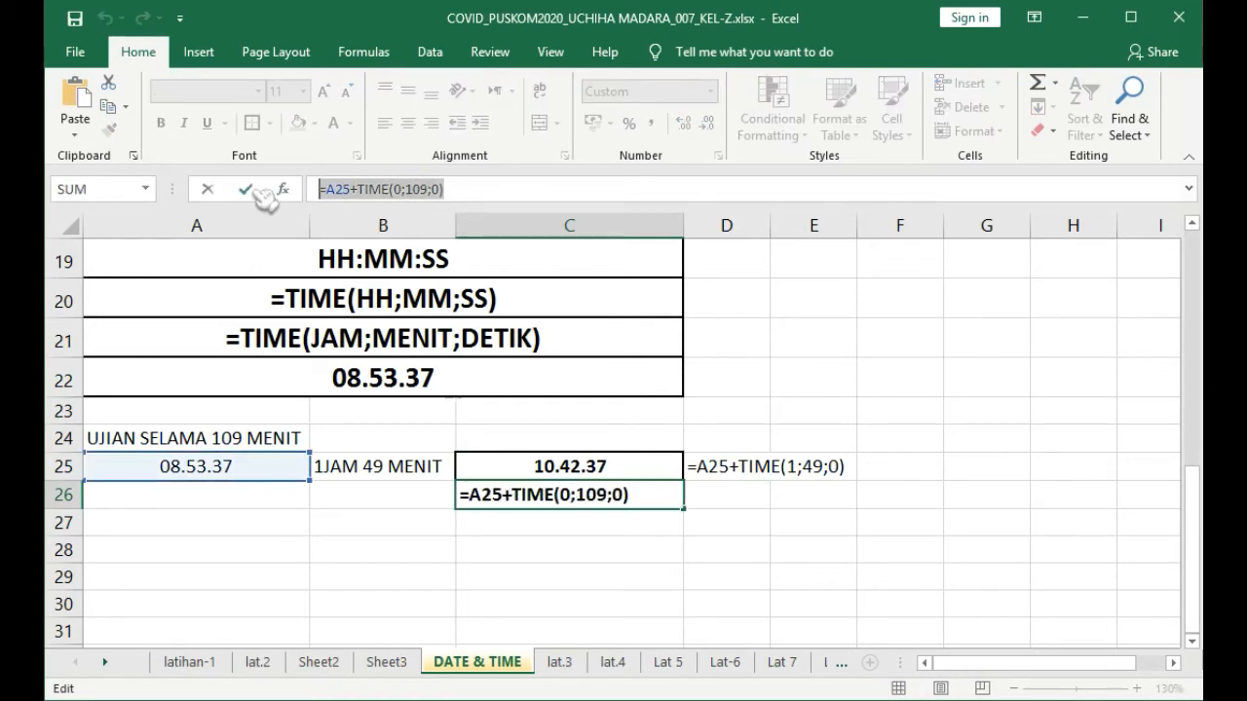
key("Tab")
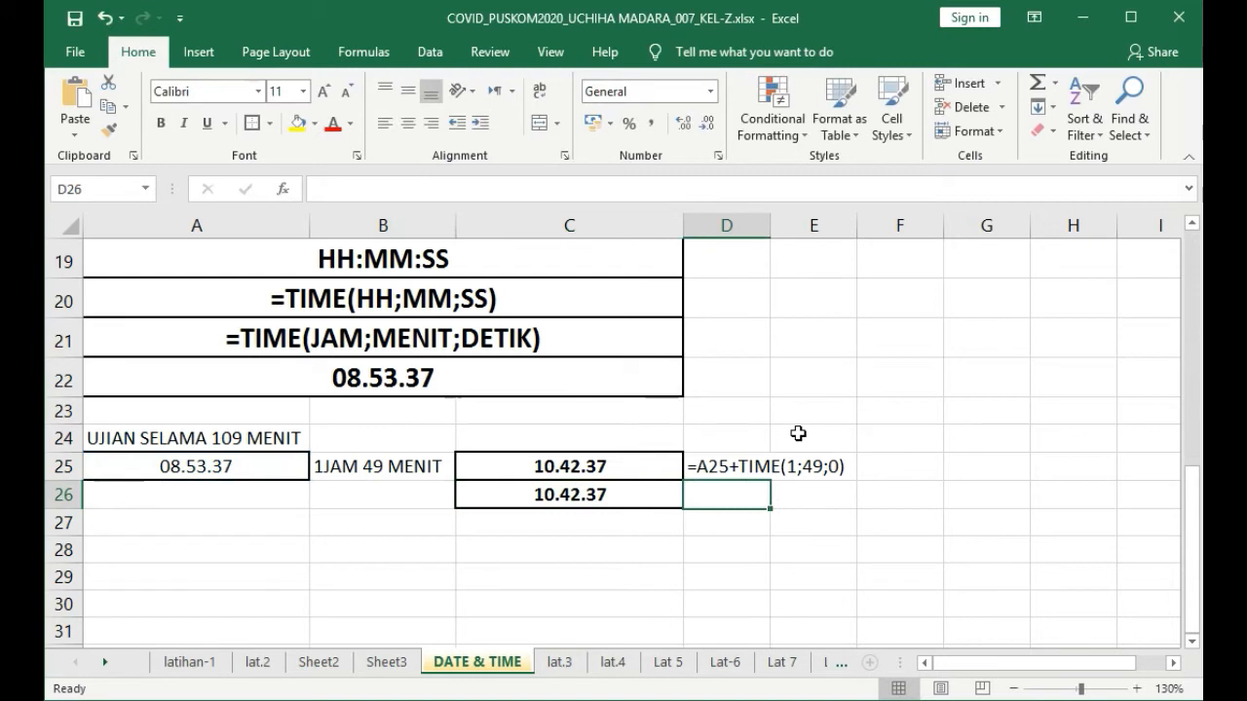
type("'")
key("ctrl+v")
key("Return")
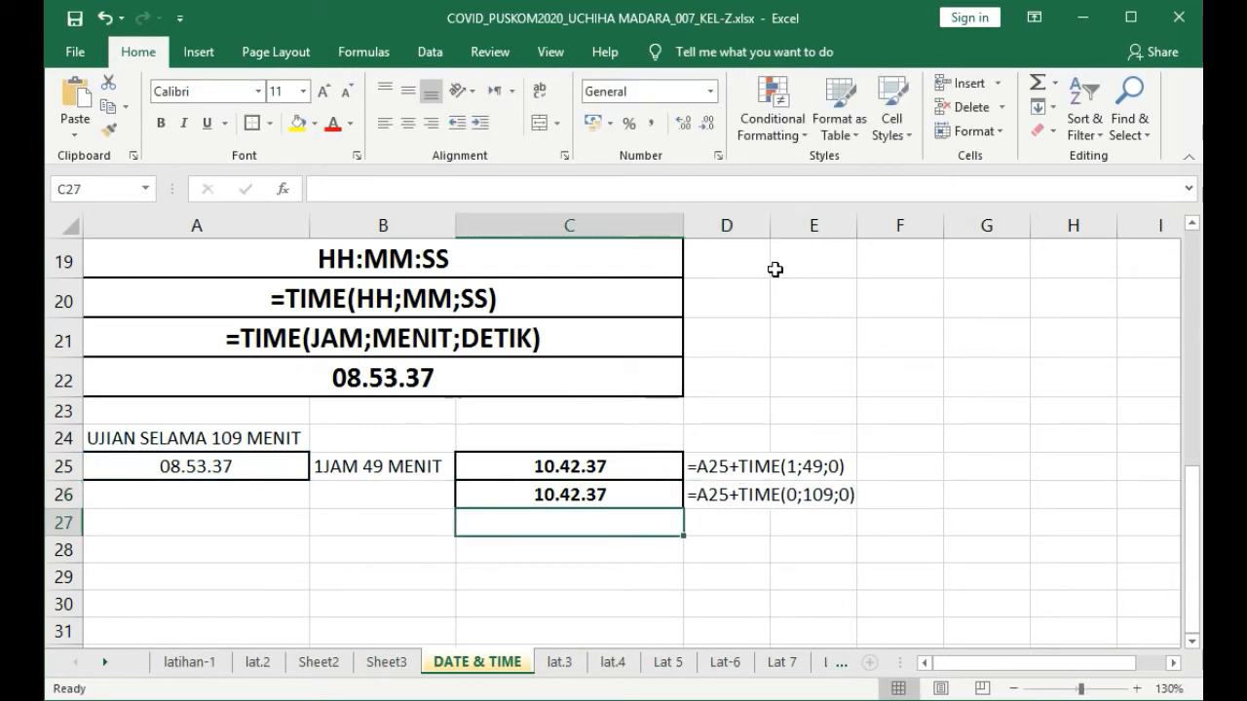
double_click(769, 225)
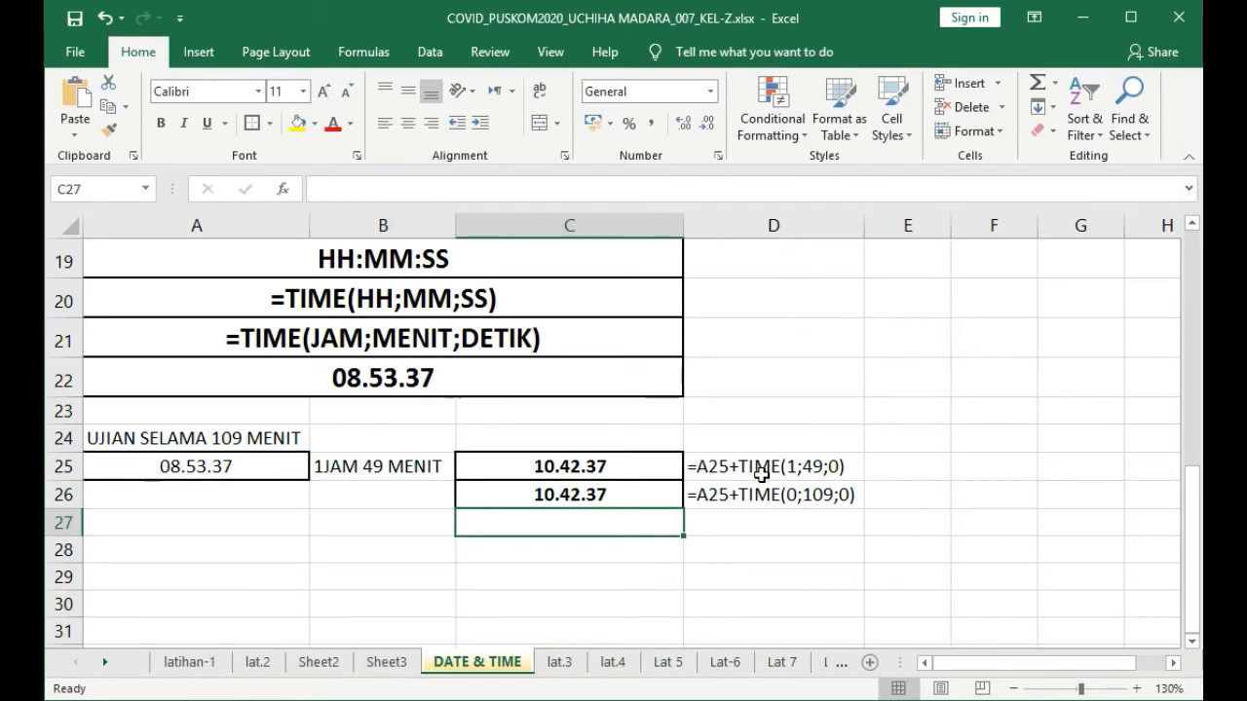
- Add an outside border around each of the formula texts in cells D25 and D26
left_click_drag(764, 469, 765, 497)
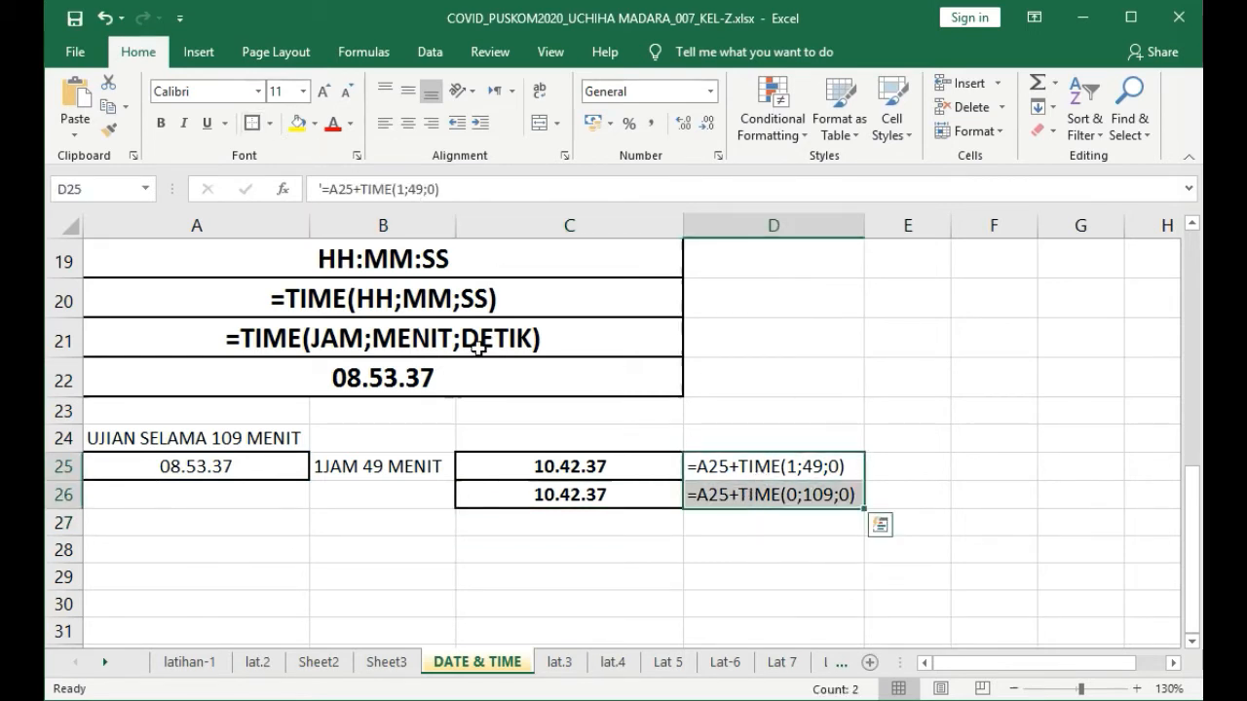
left_click(764, 476)
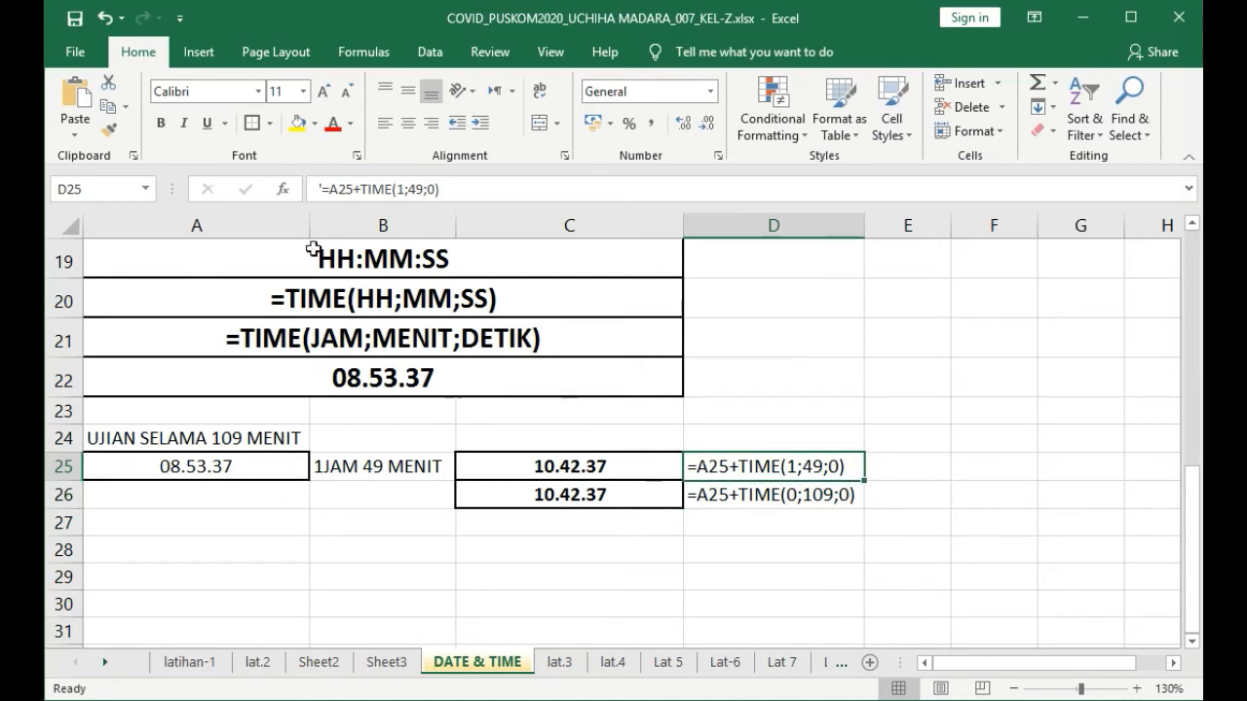
left_click(776, 504)
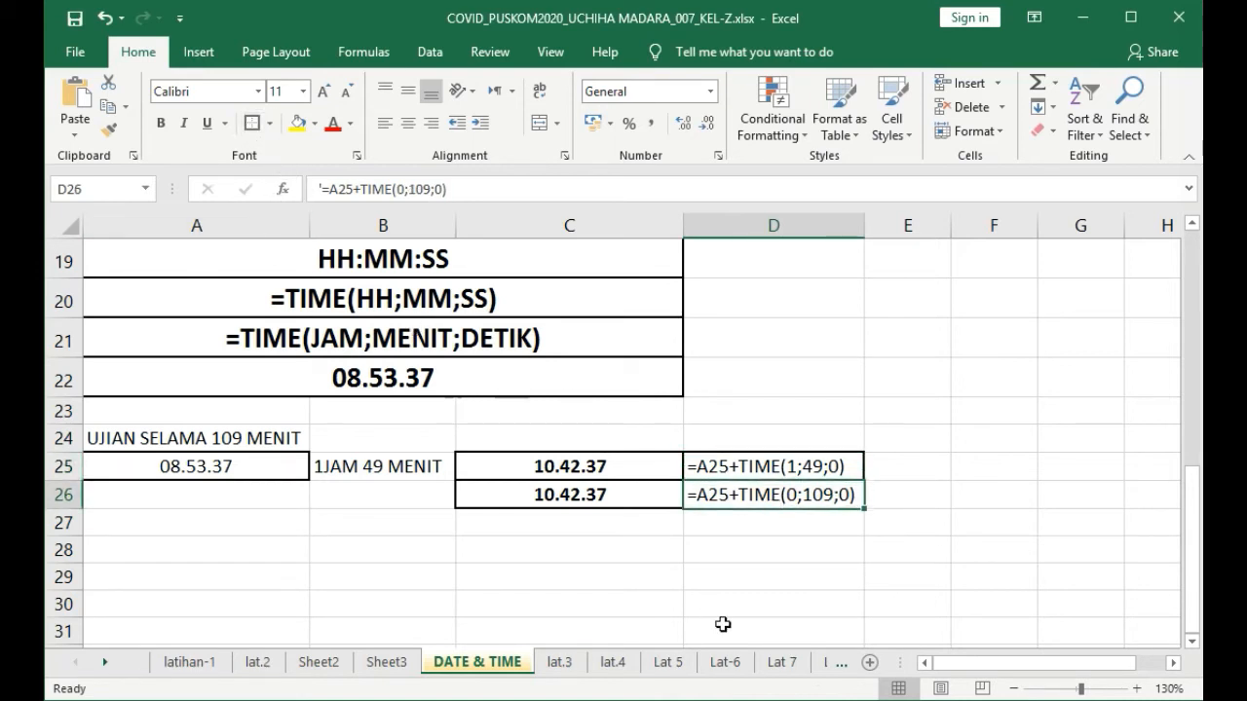
left_click(750, 550)
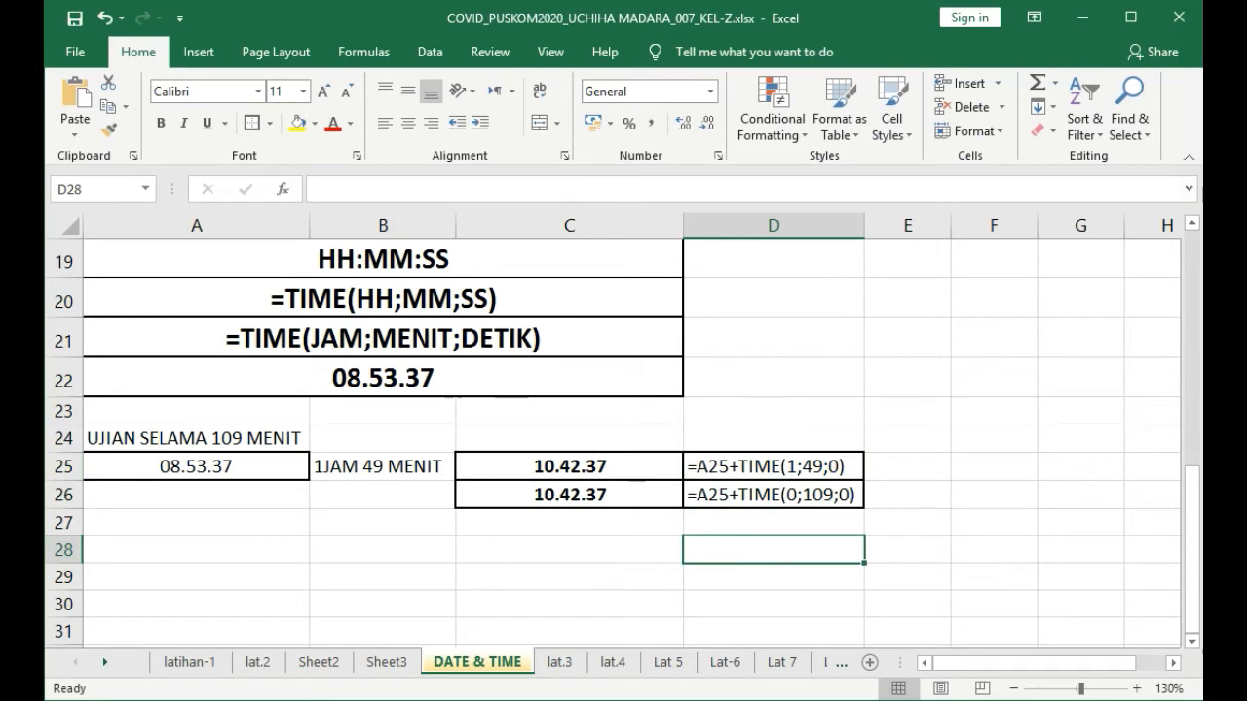
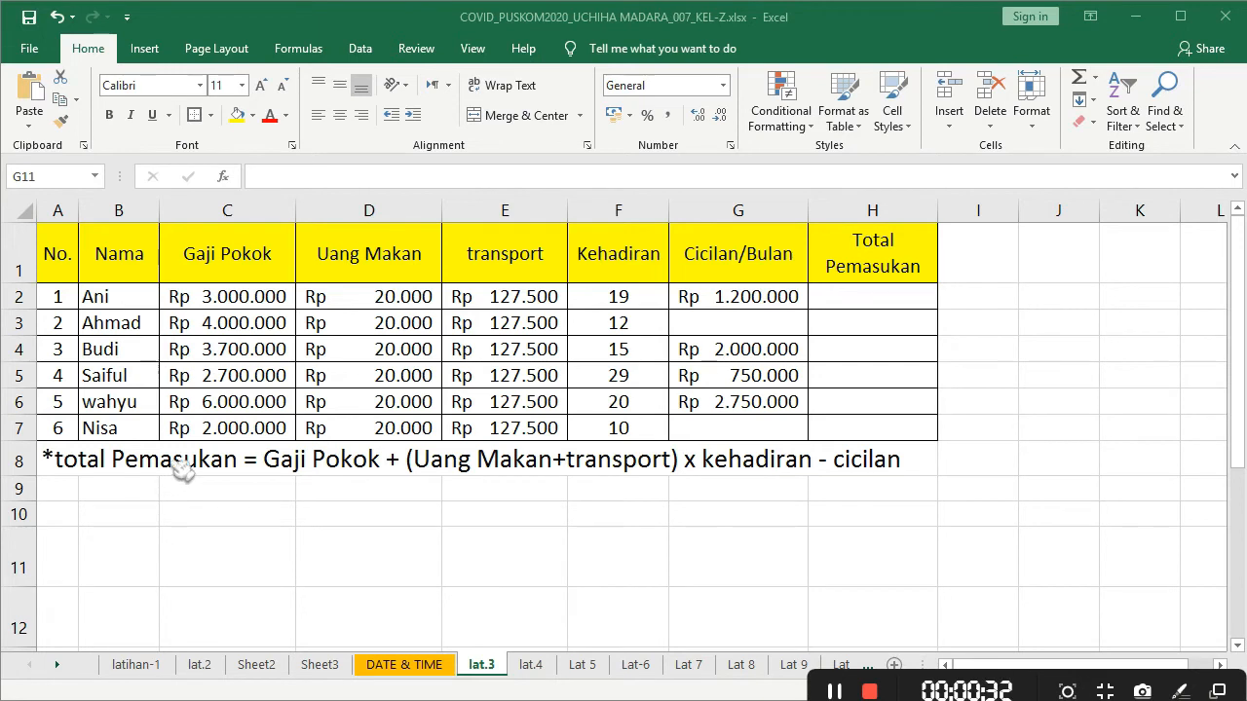
- Enter the list of formula operators = + - * / ^ % () in cell B11 of the lat.3 sheet
left_click(129, 557)
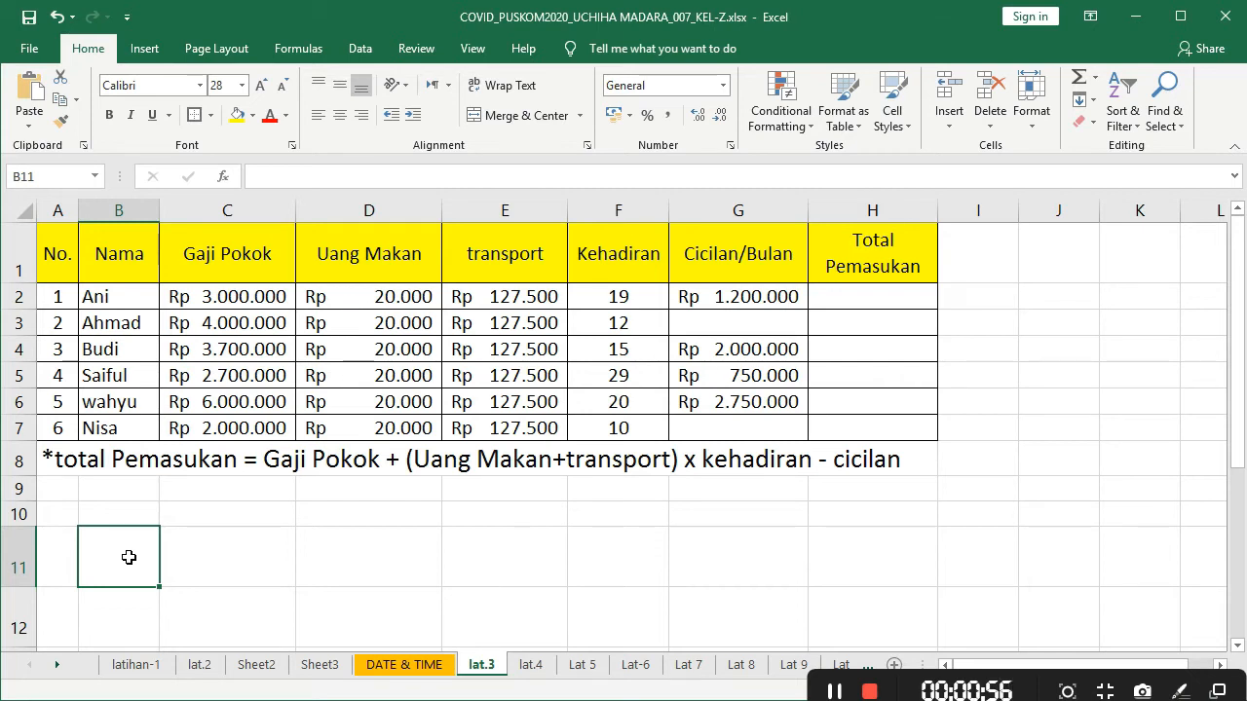
type("=")
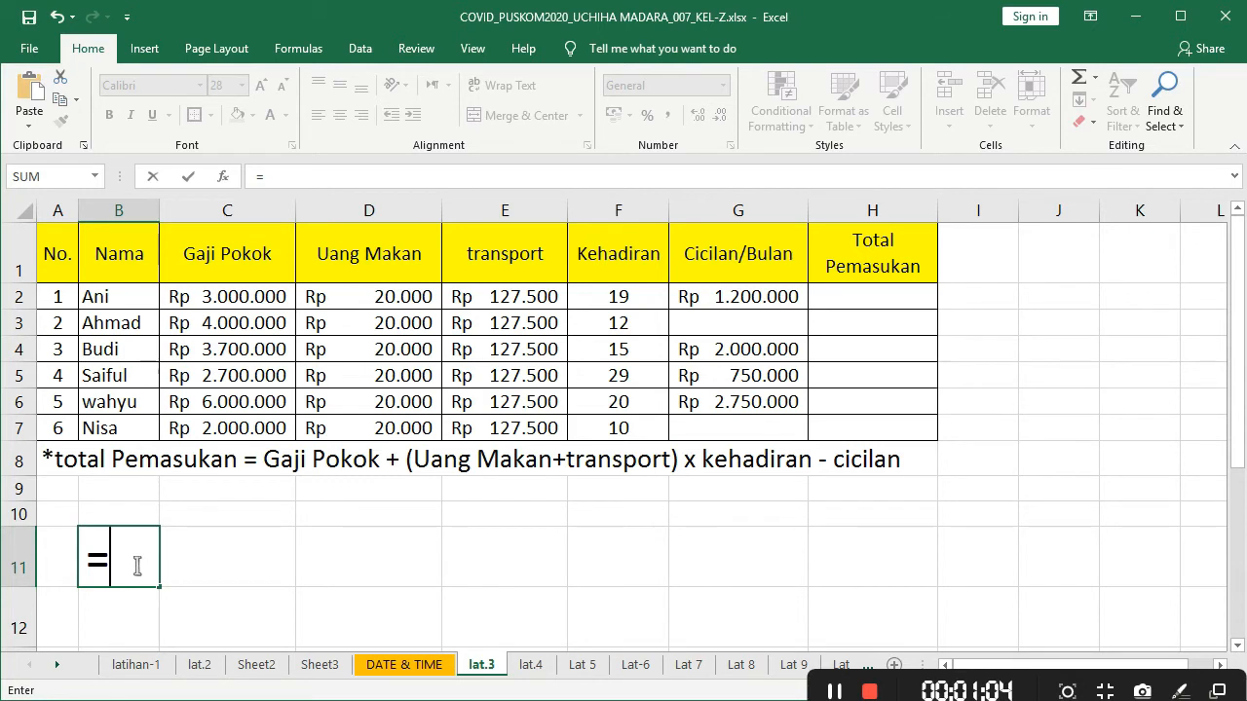
type("+")
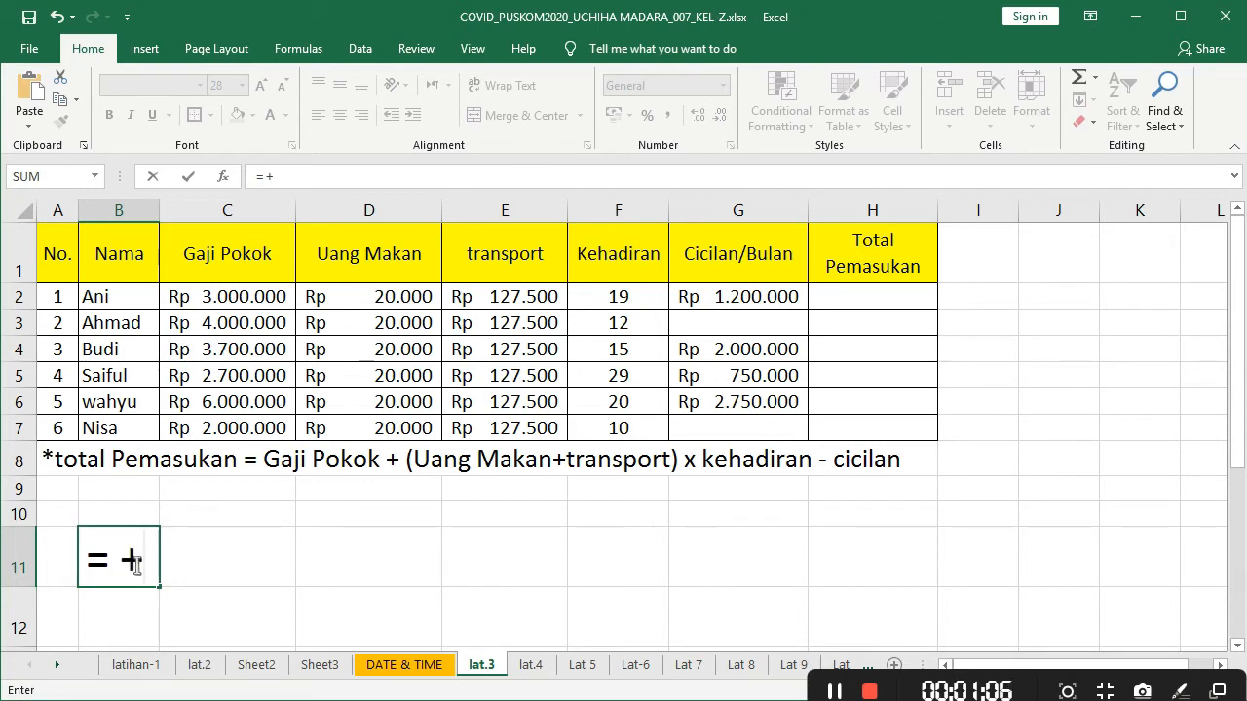
type(" -")
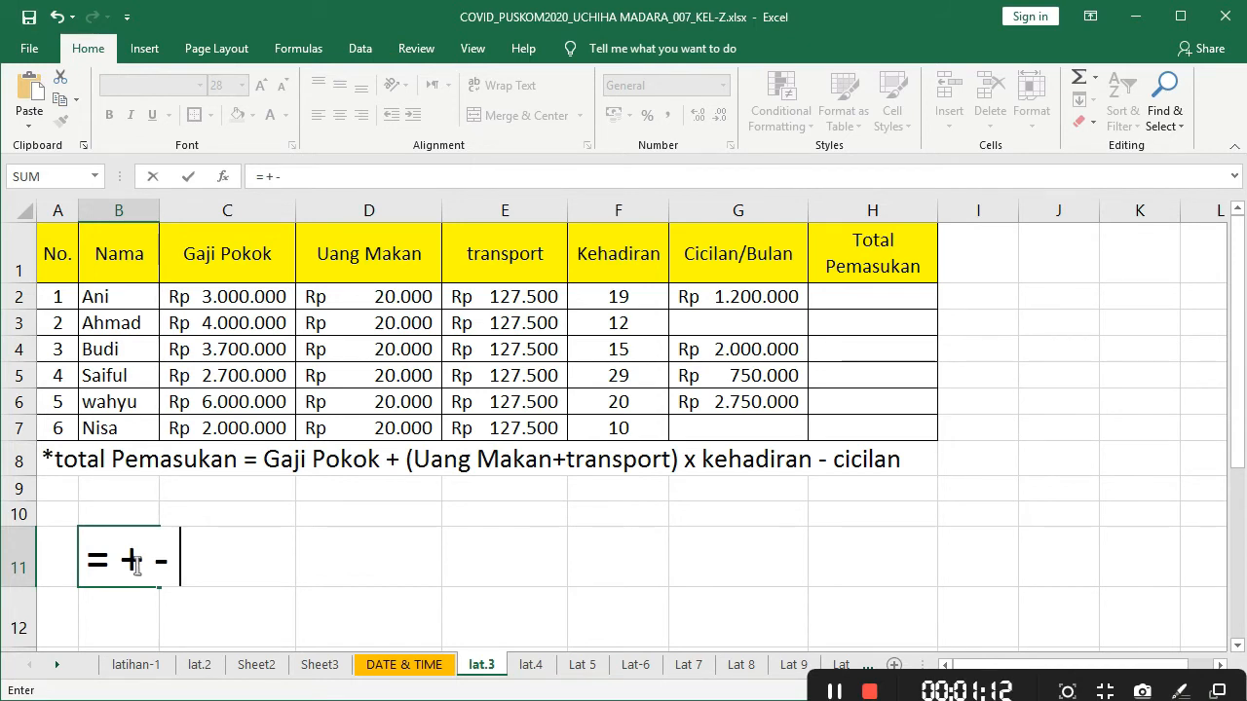
type("* /")
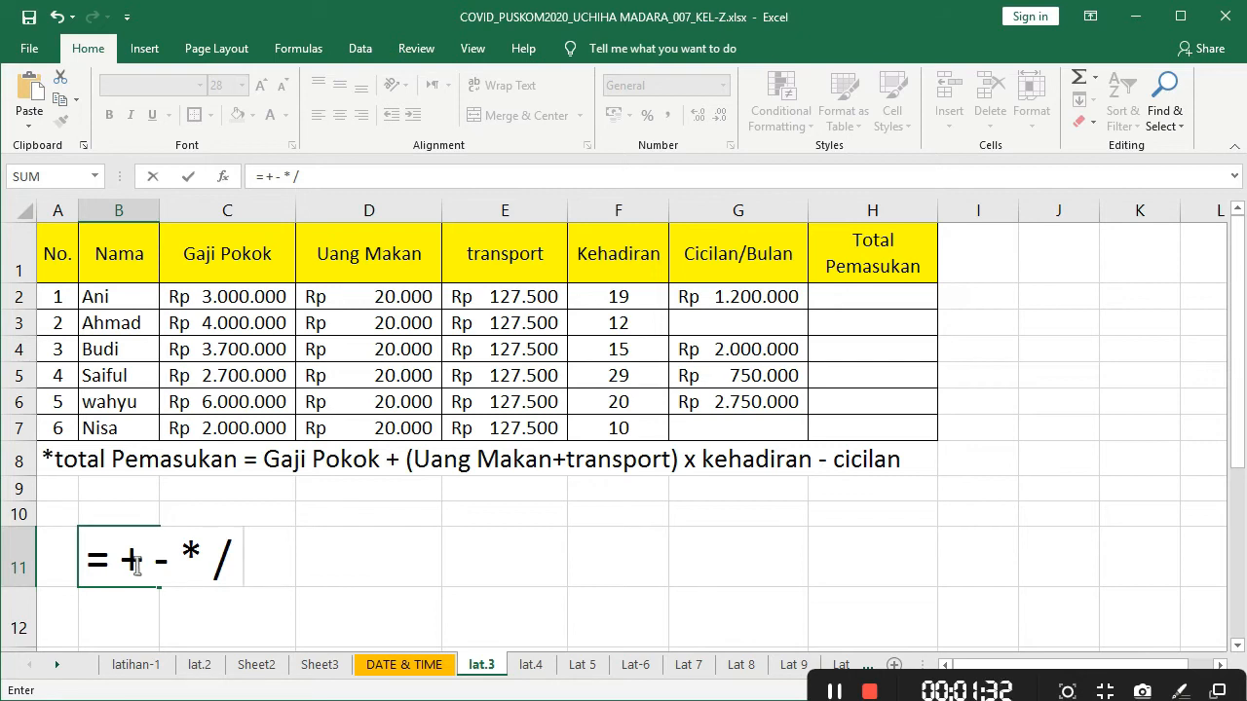
type("^")
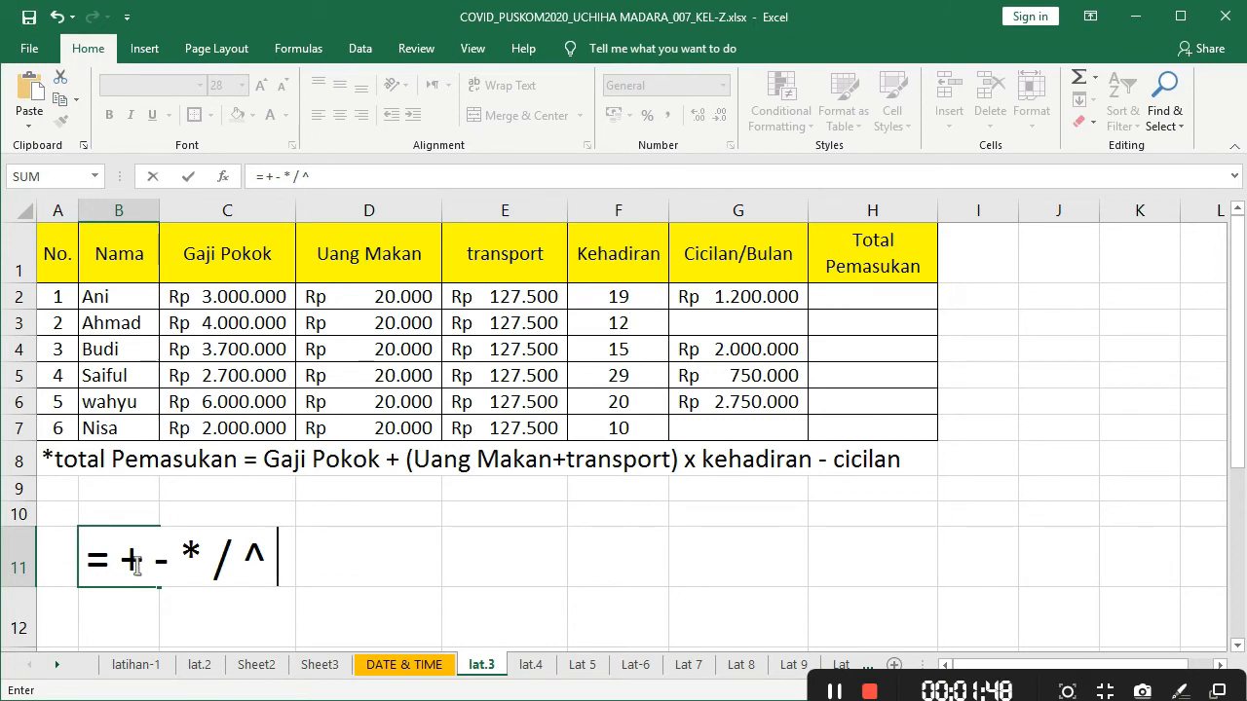
type("%")
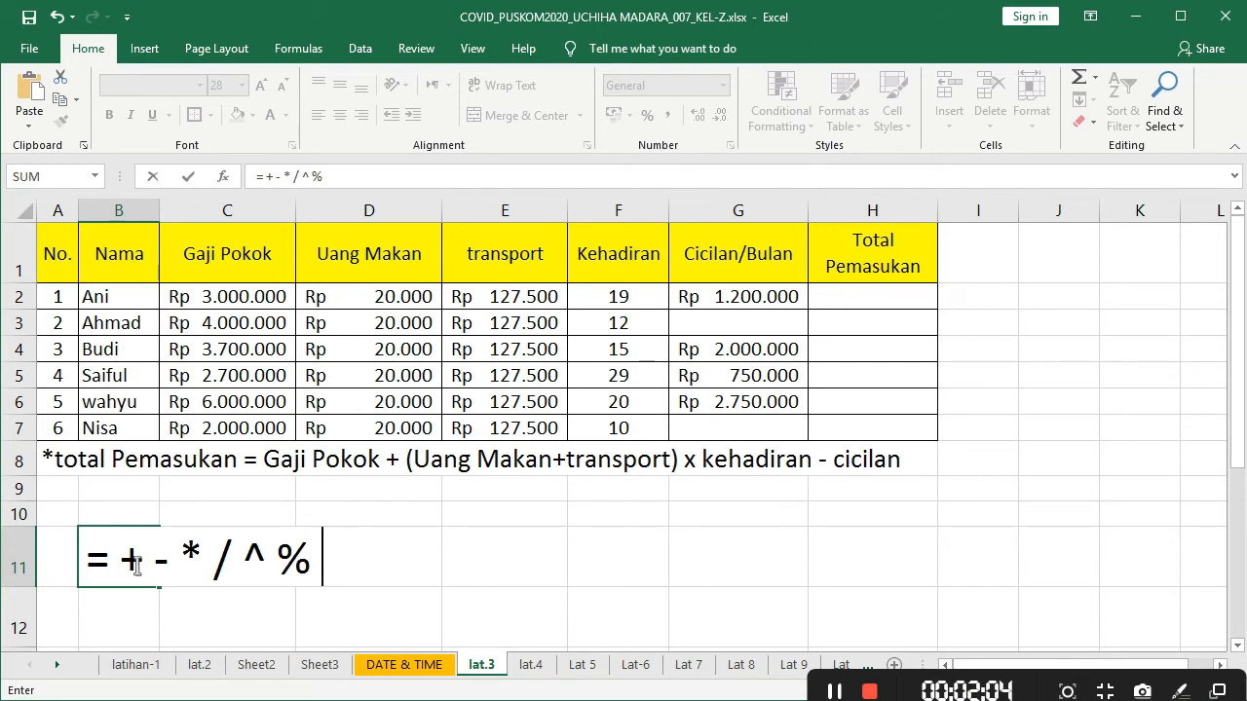
type("()")
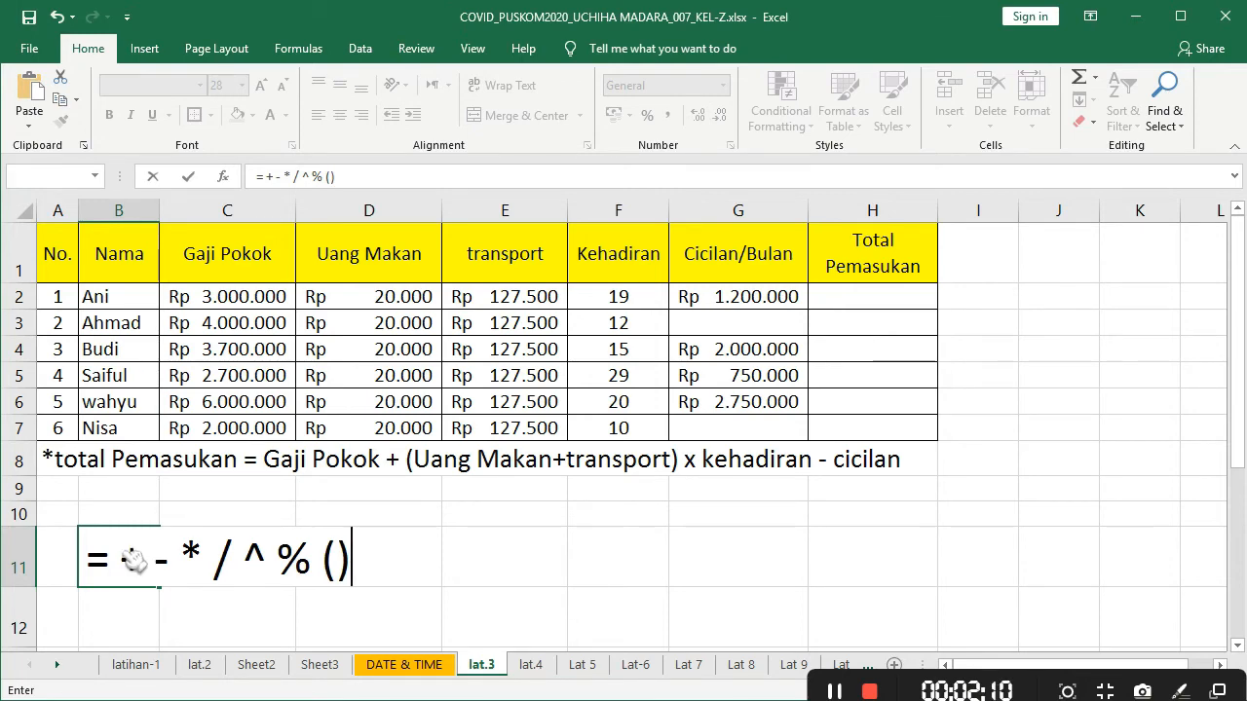
key("Return")
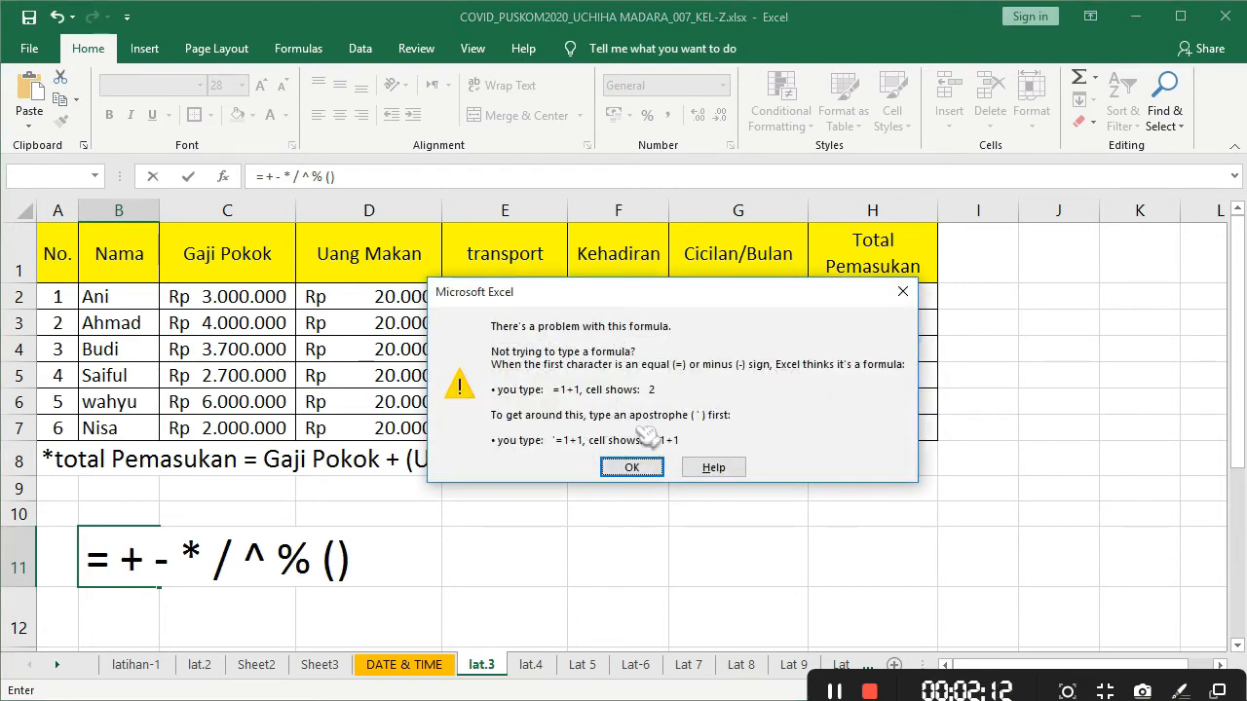
left_click(632, 468)
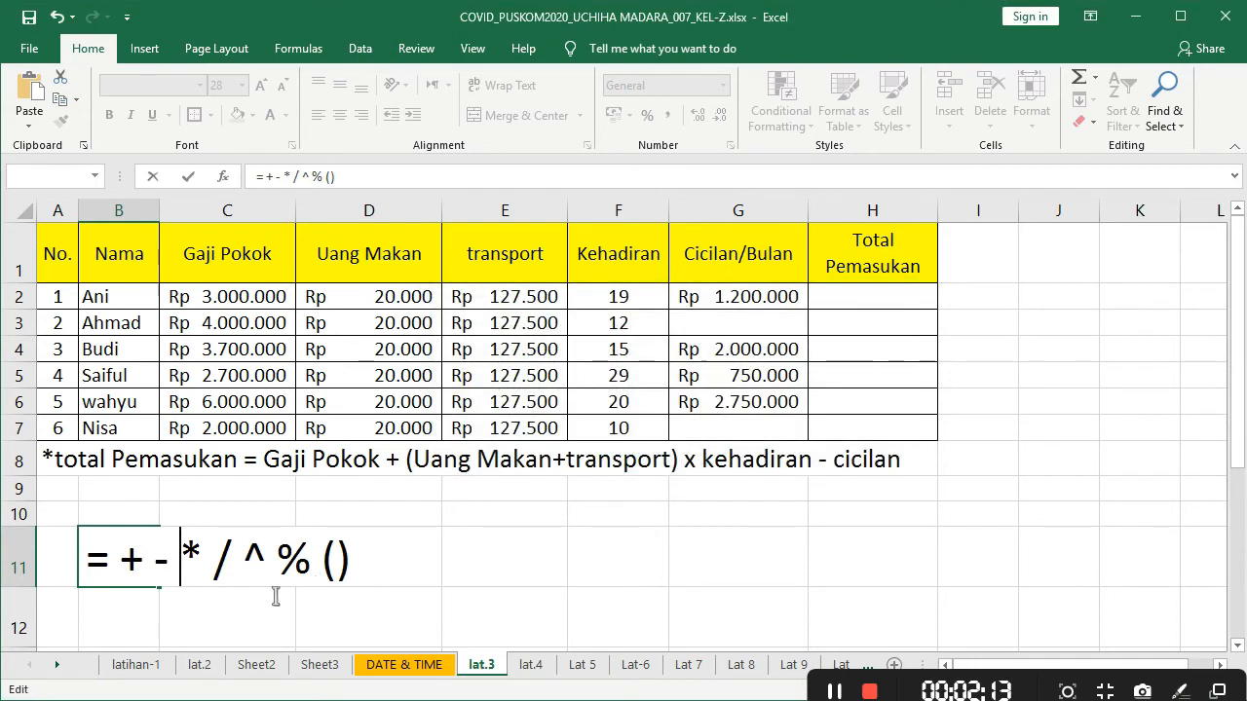
- Put an apostrophe before the operator list in cell B11 so it is stored as text
left_click(105, 568)
type("'")
key("Return")
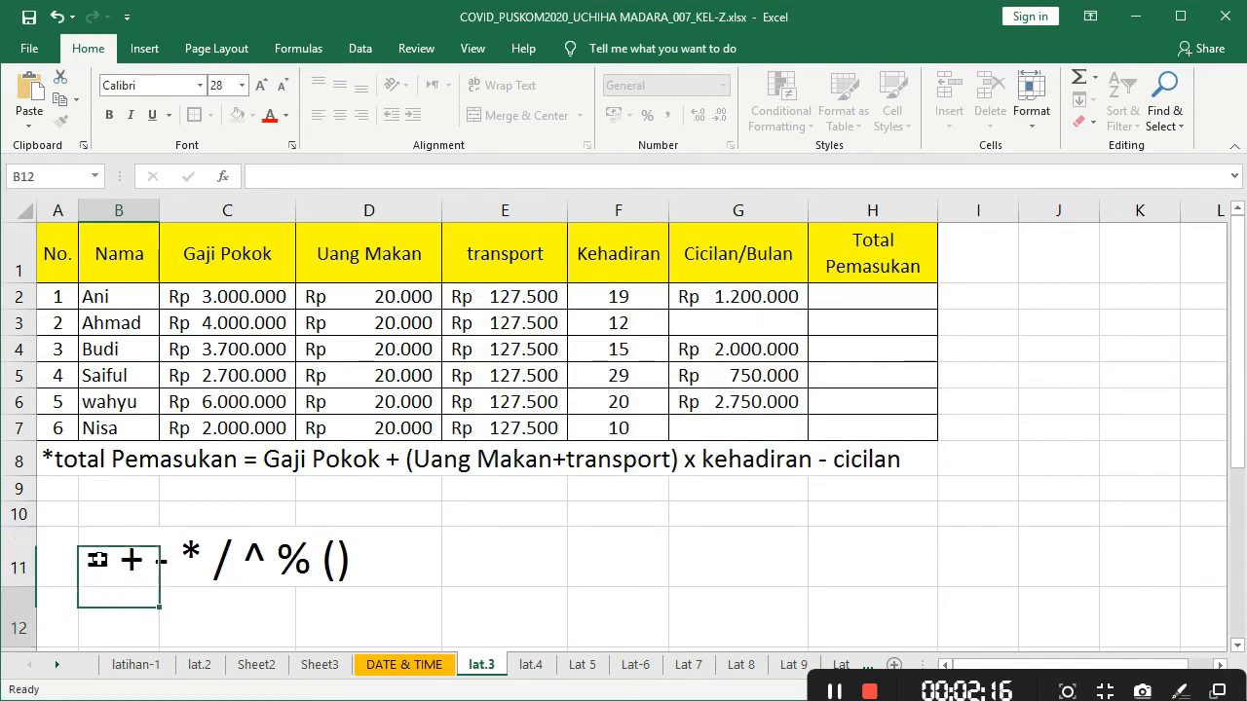
- Enter the comparison operators > < >= <= <> = in cell B12 as text with a leading apostrophe, spaced apart
type("'")
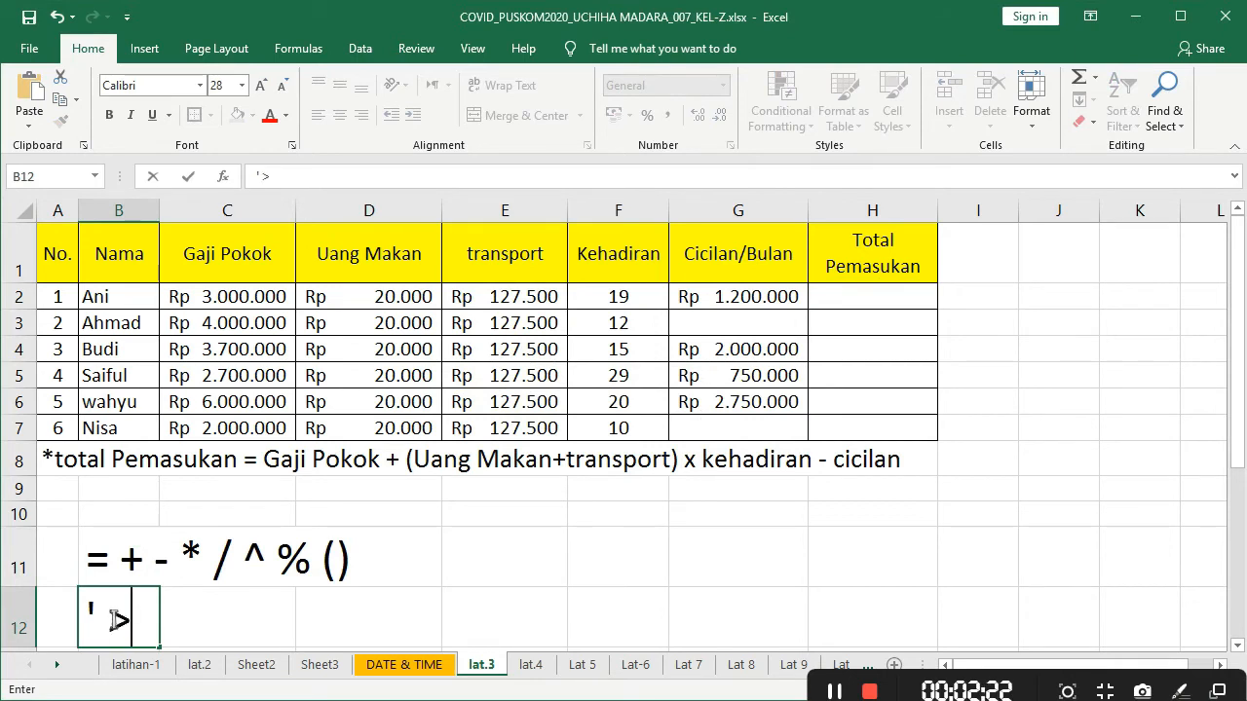
type(" > <")
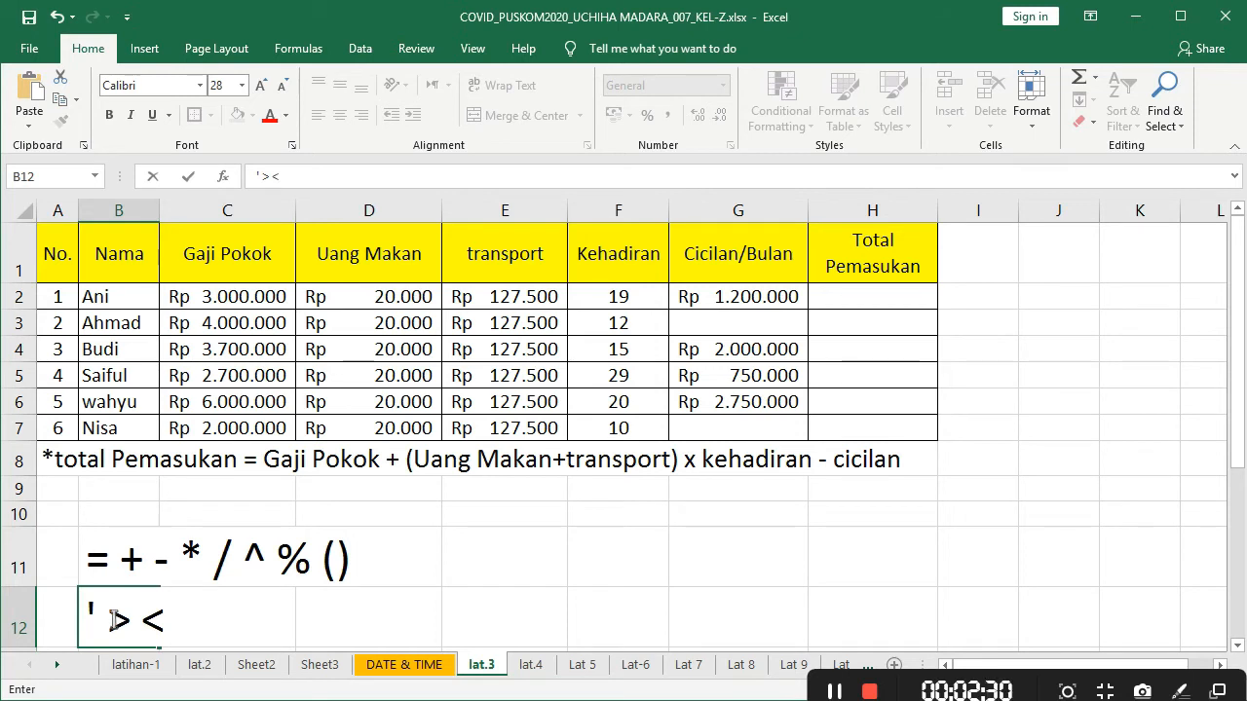
type(" >")
type("=")
key("BackSpace")
key("BackSpace")
key("BackSpace")
key("BackSpace")
key("BackSpace")
type("<")
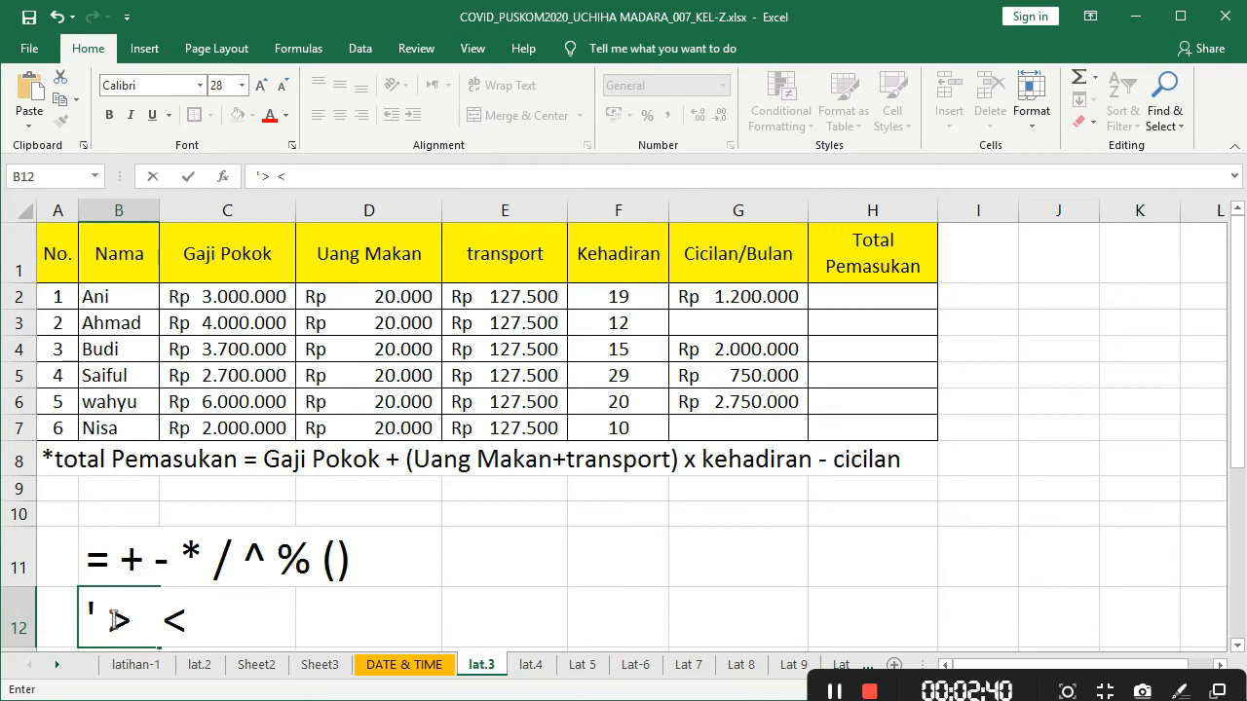
type("          >=        <=")
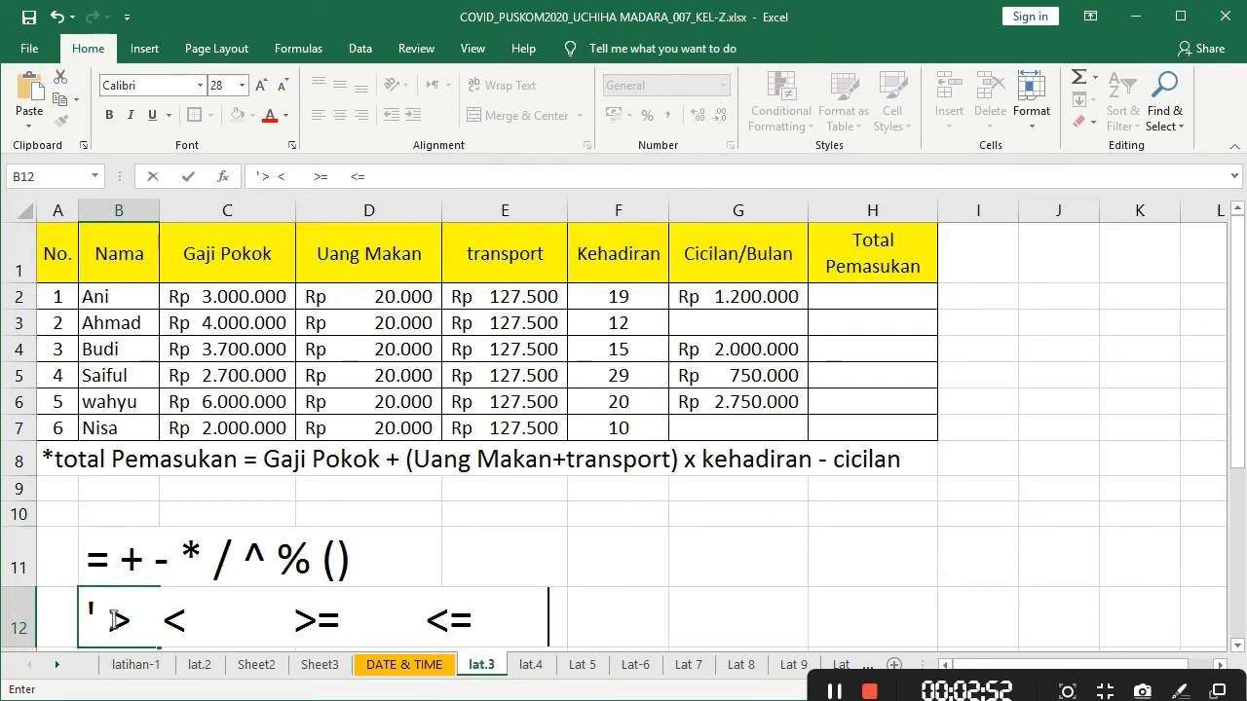
type("       <>      =")
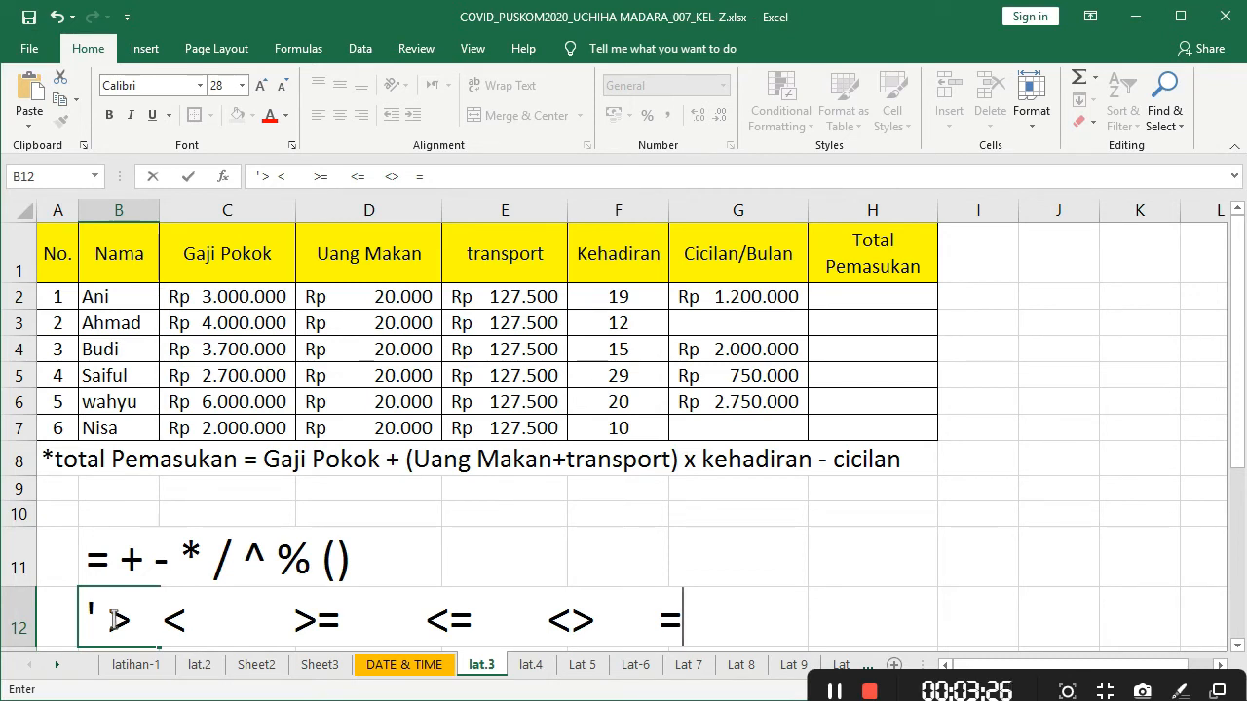
key("Return")
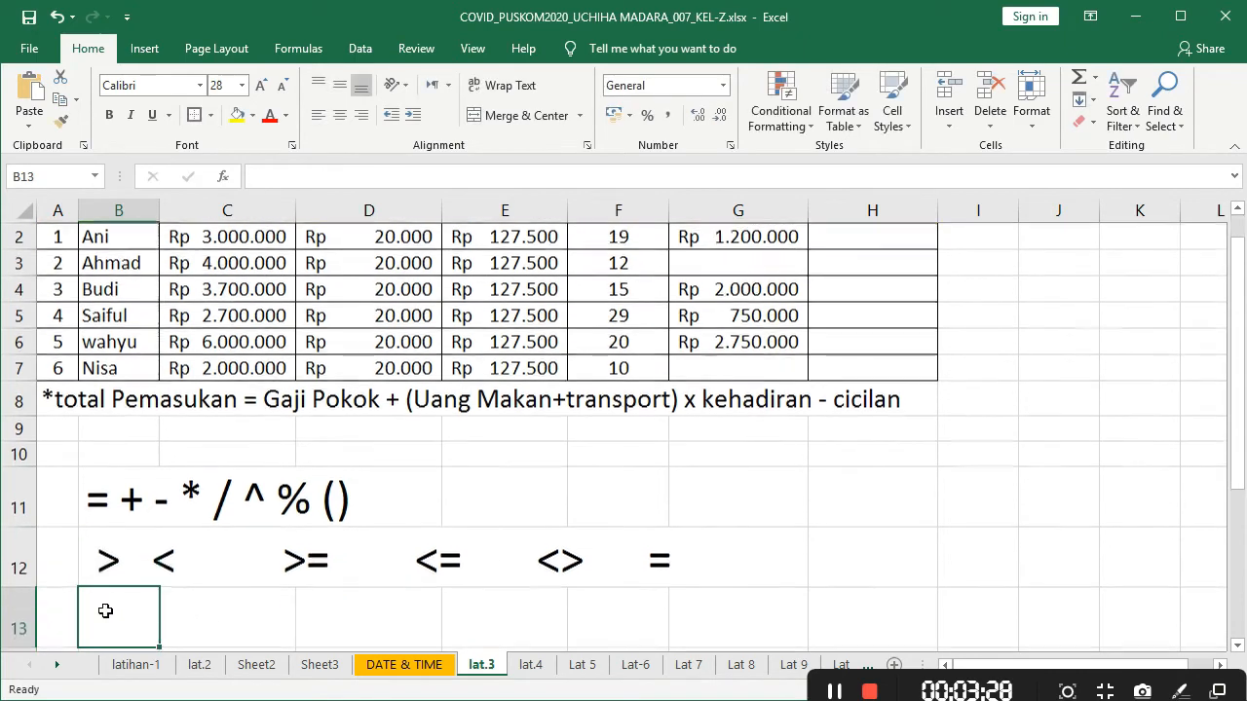
- Enter the text operator symbols "& in cell B13 below the comparison operators
type("\"&")
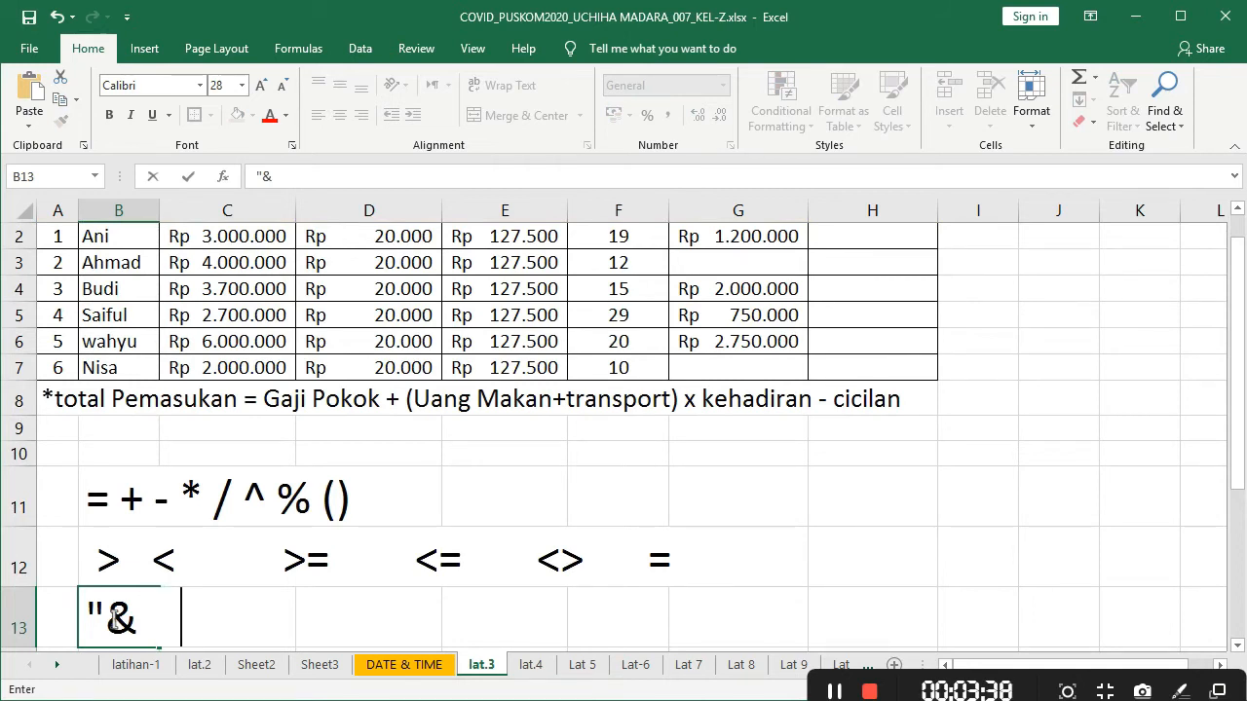
key("Return")
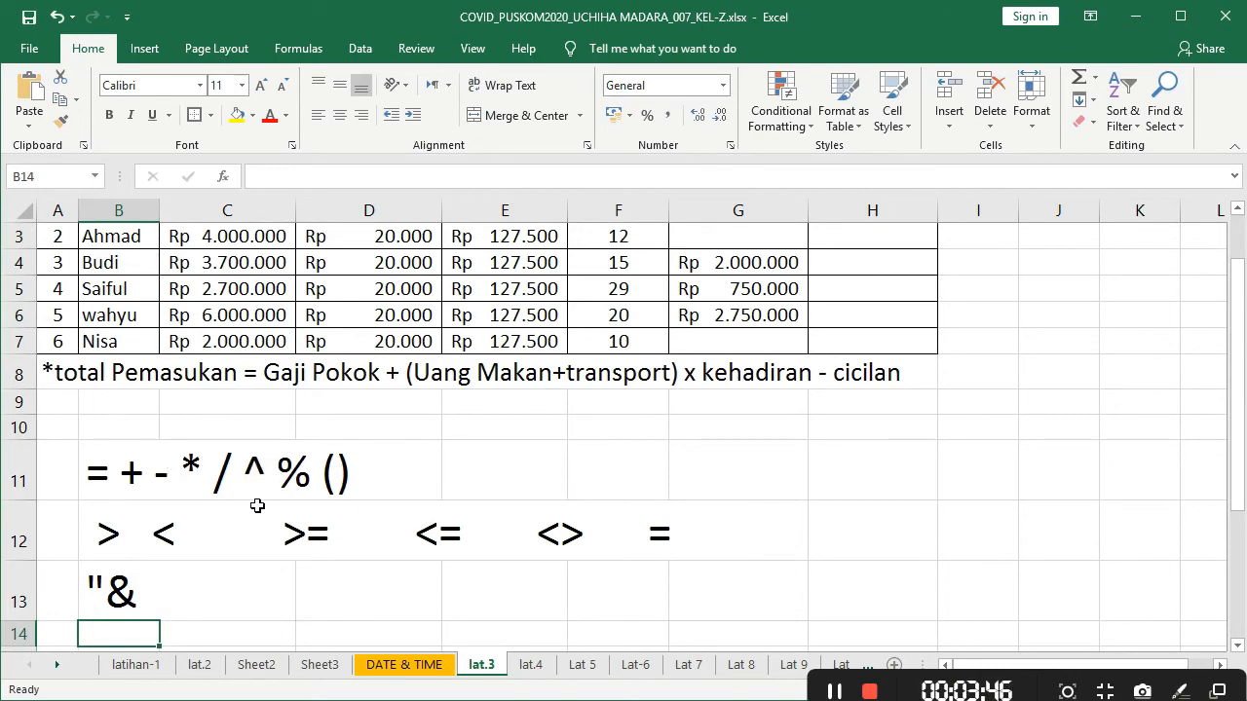
- Enter the formula =3-8/4 in cell B15, highlighting its 8/4 part before committing it
scroll(256, 504, "down", 2)
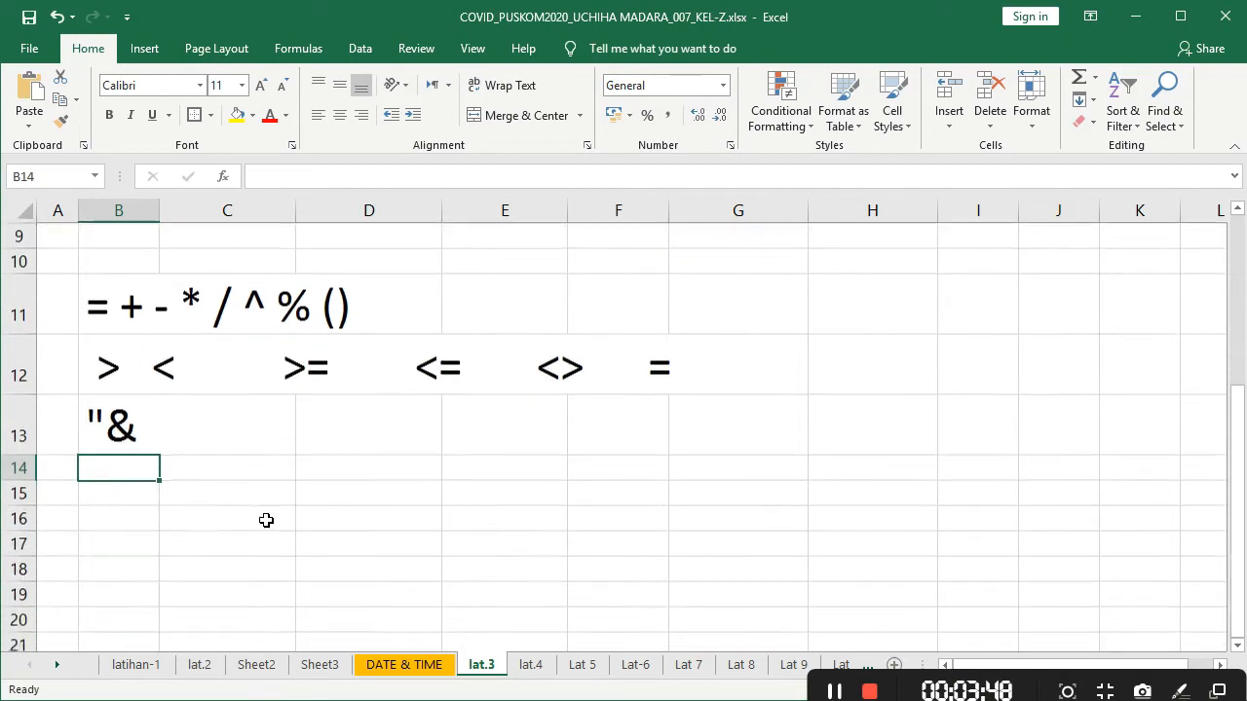
left_click(137, 503)
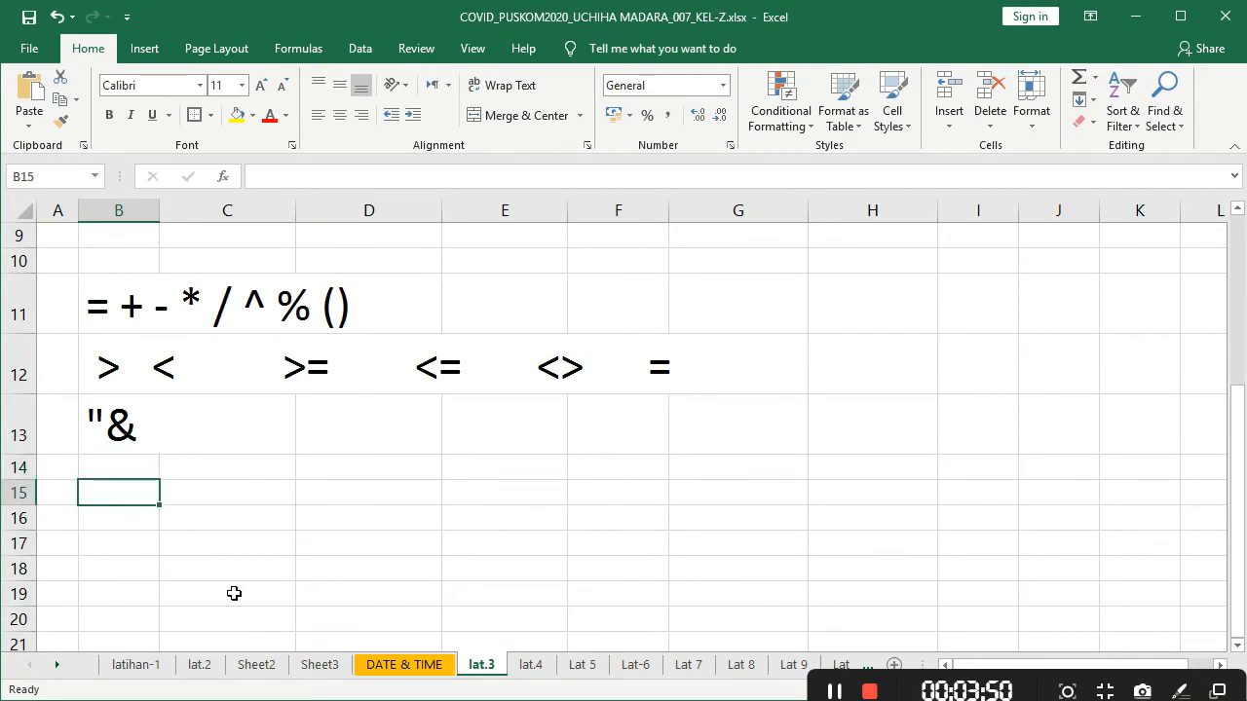
type("=")
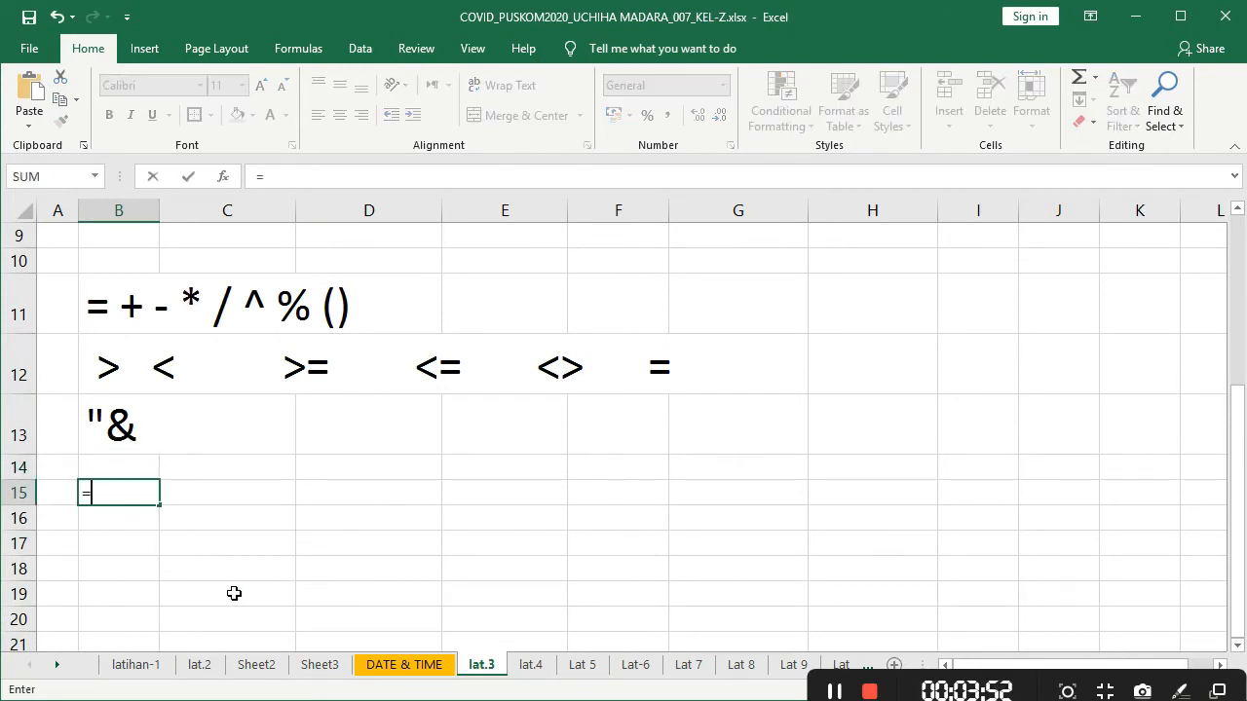
type("3-8/")
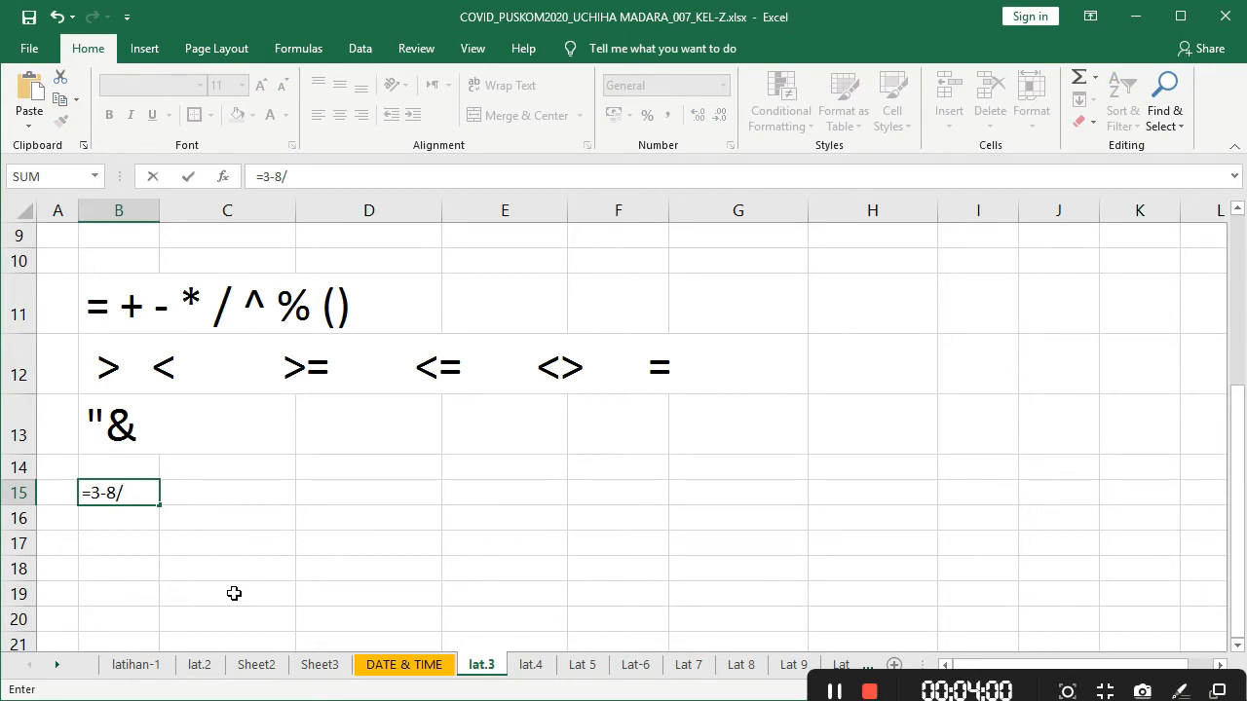
type("4")
left_click(127, 500)
left_click_drag(122, 509, 145, 515)
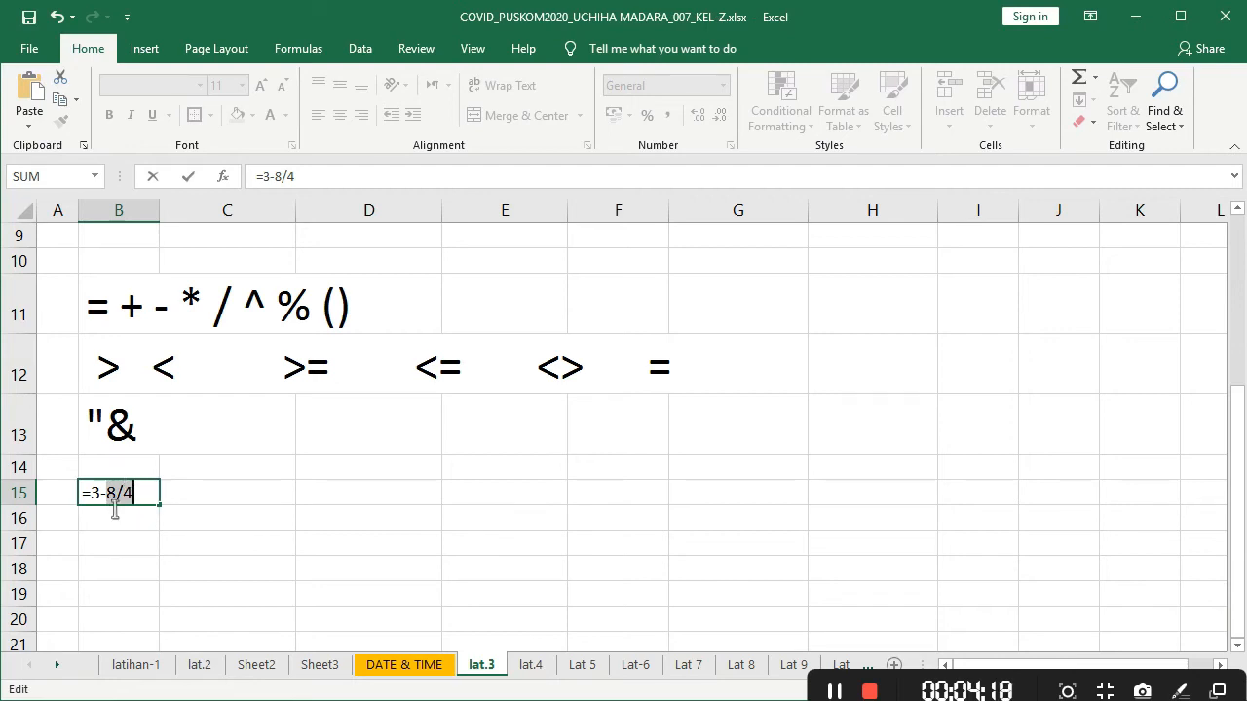
left_click_drag(115, 509, 127, 514)
key("Return")
left_click(122, 495)
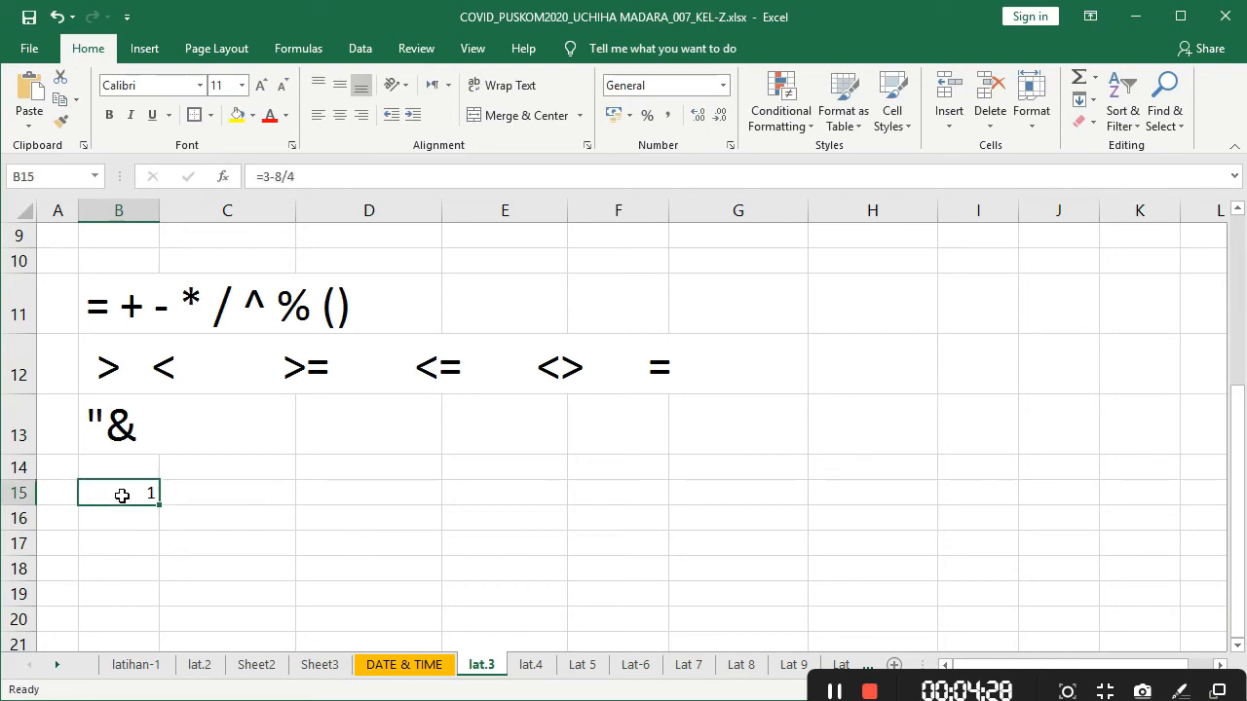
- Turn the formula in cell B15 into text with a leading apostrophe and copy =3-8/4 into cell C15 as a live formula
double_click(121, 494)
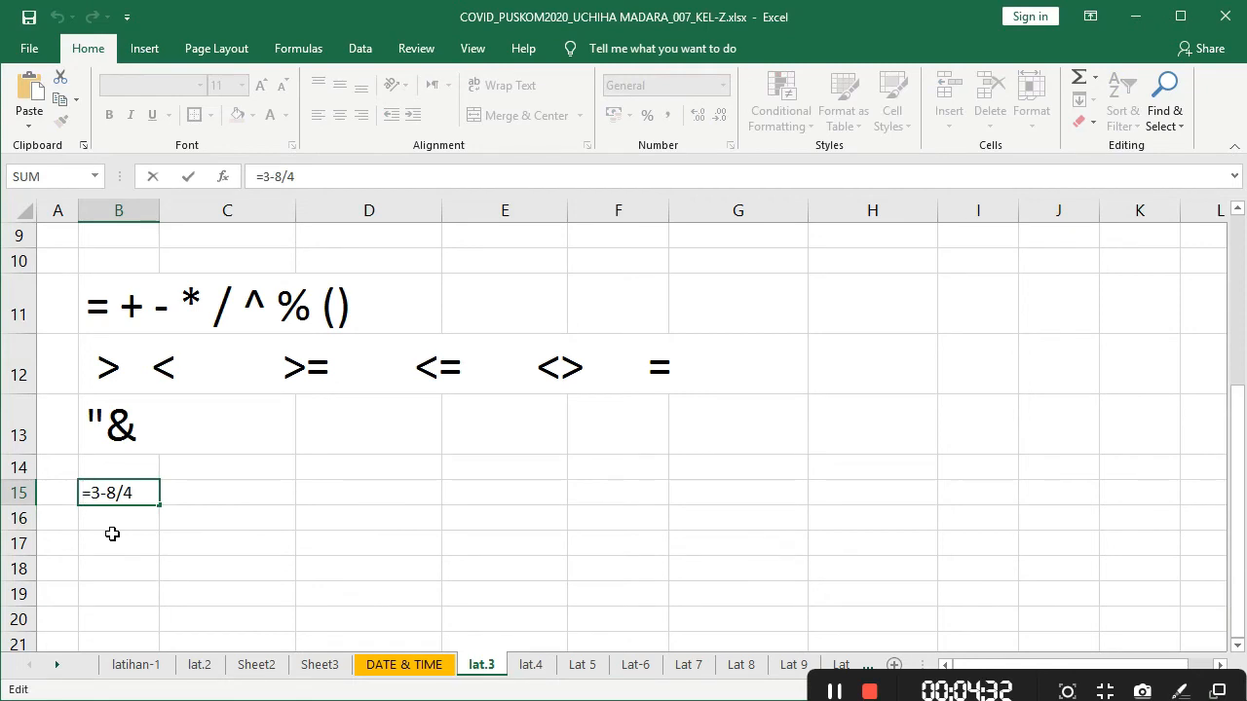
key("Home")
type("'")
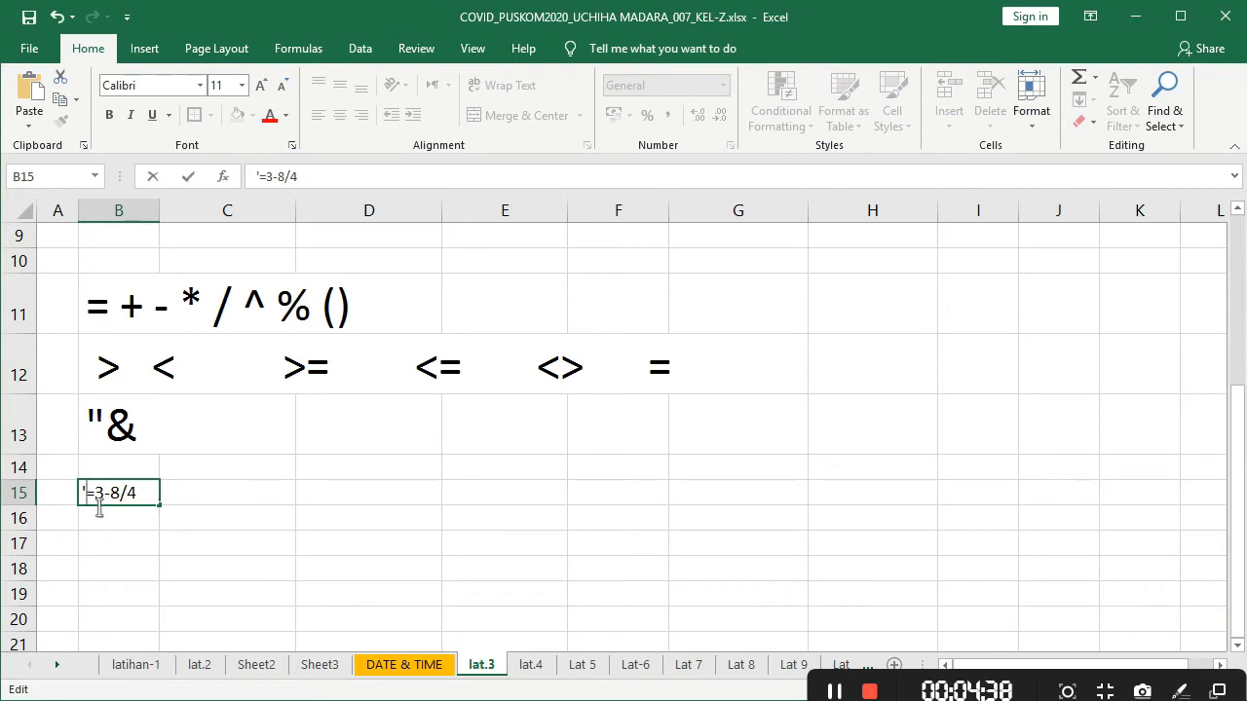
key("shift+End")
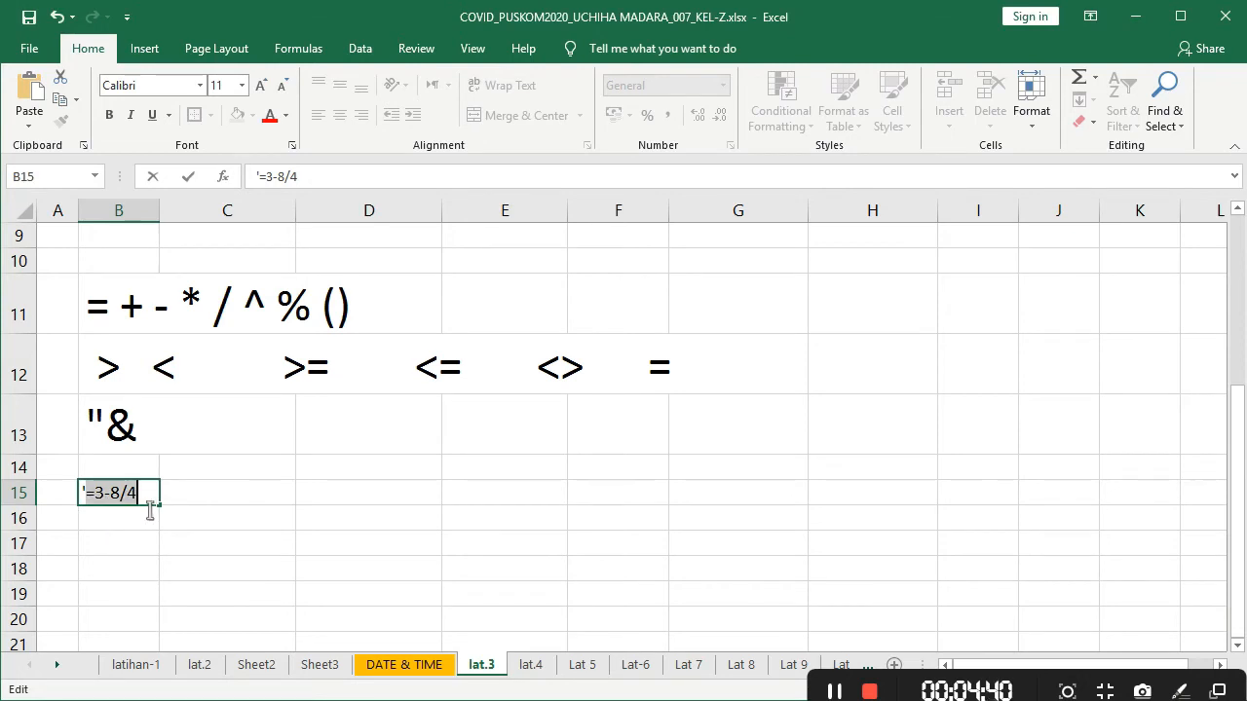
key("ctrl+c")
key("Tab")
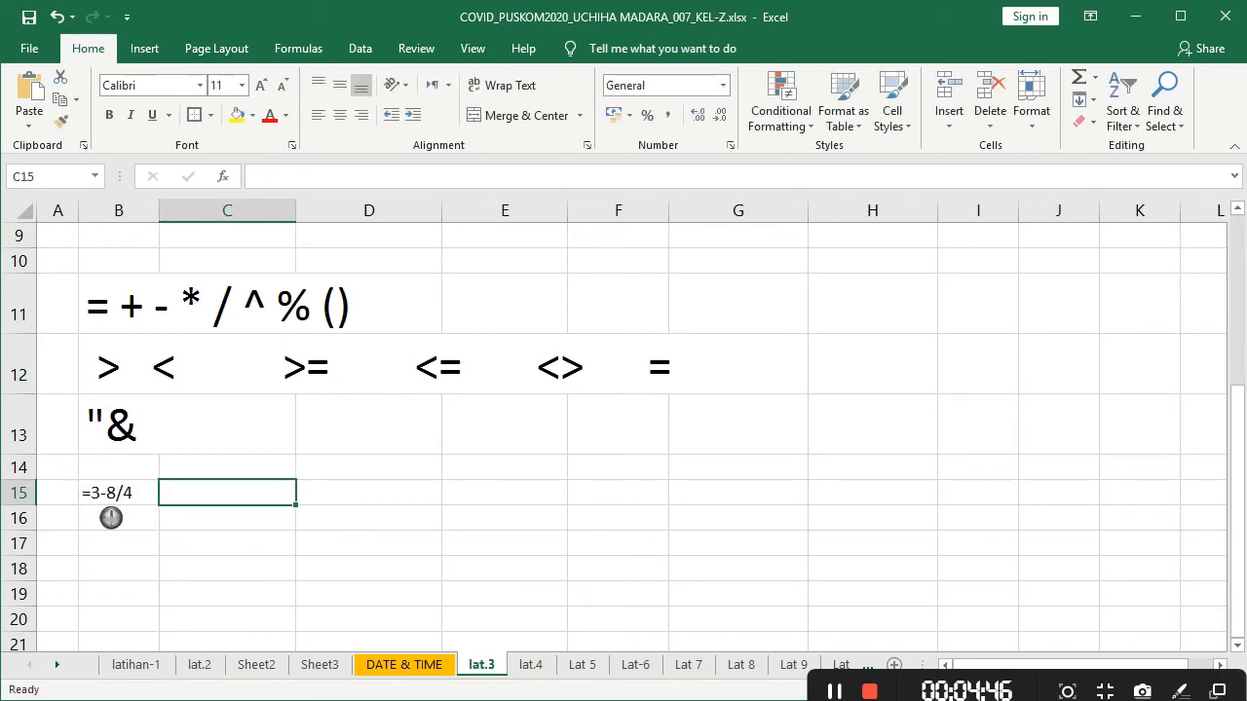
key("ctrl+v")
double_click(259, 503)
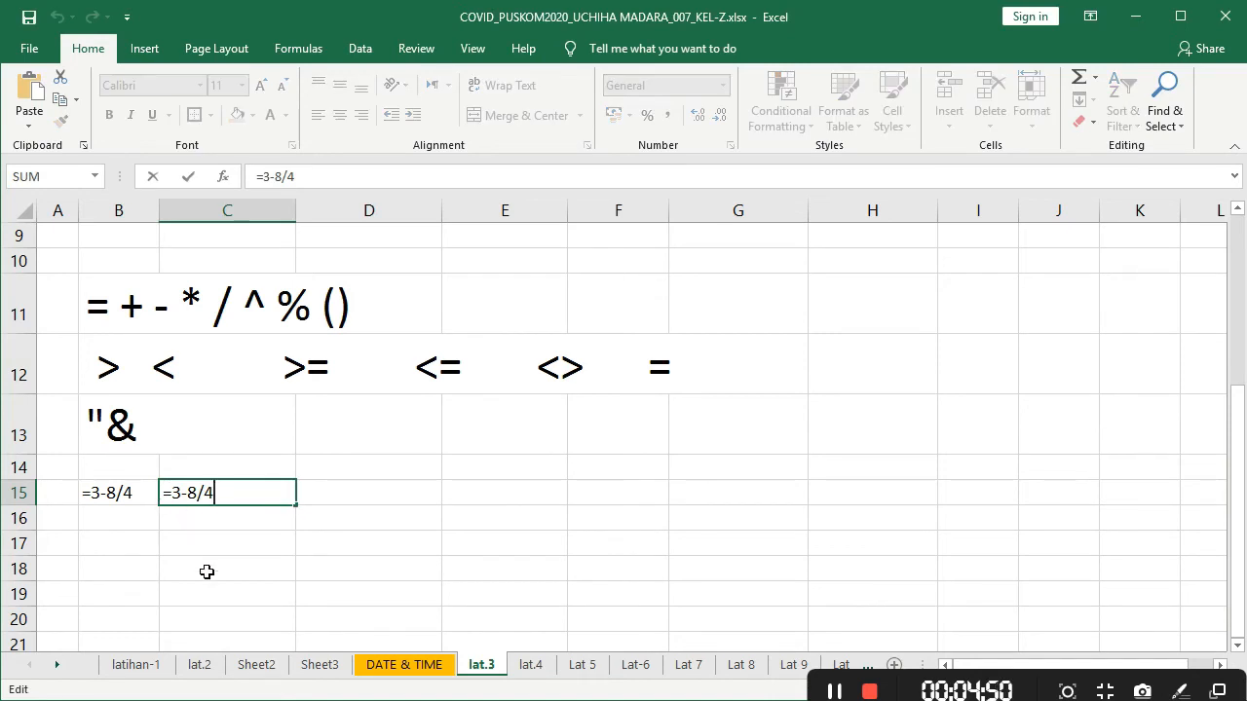
key("Return")
left_click(282, 496)
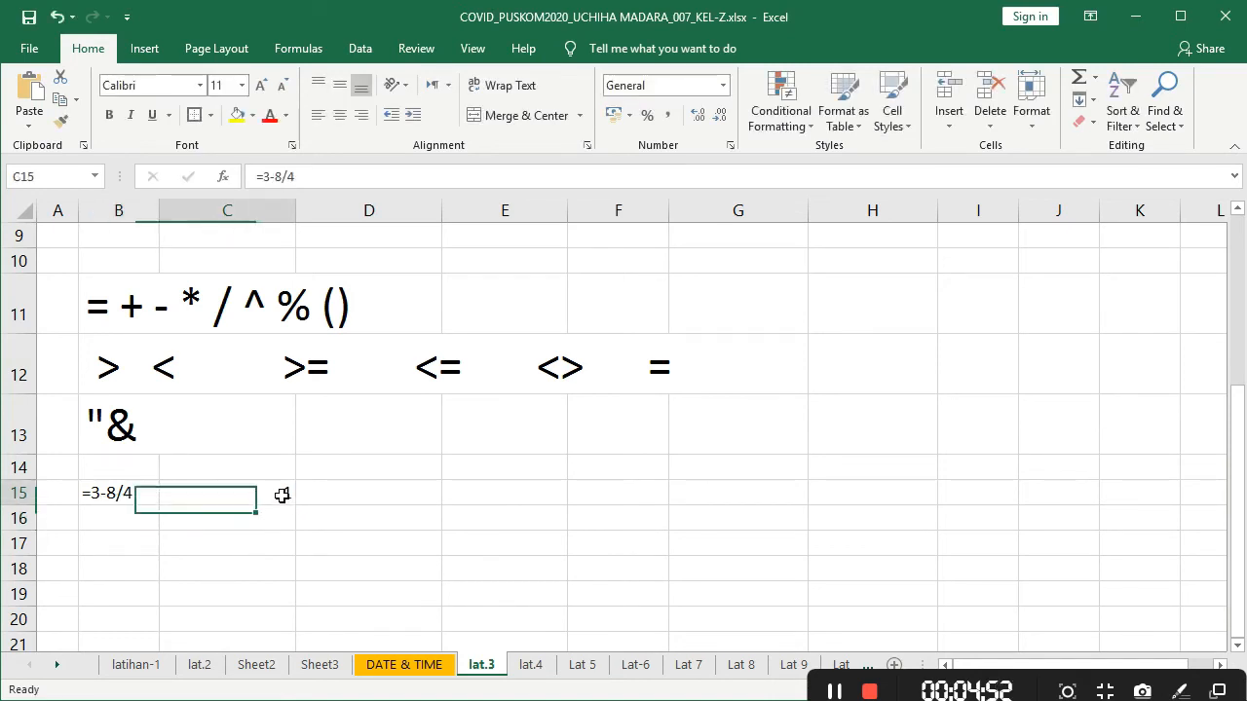
- Check the apostrophe in cell B15 and left-align the result in cell C15
left_click(138, 499)
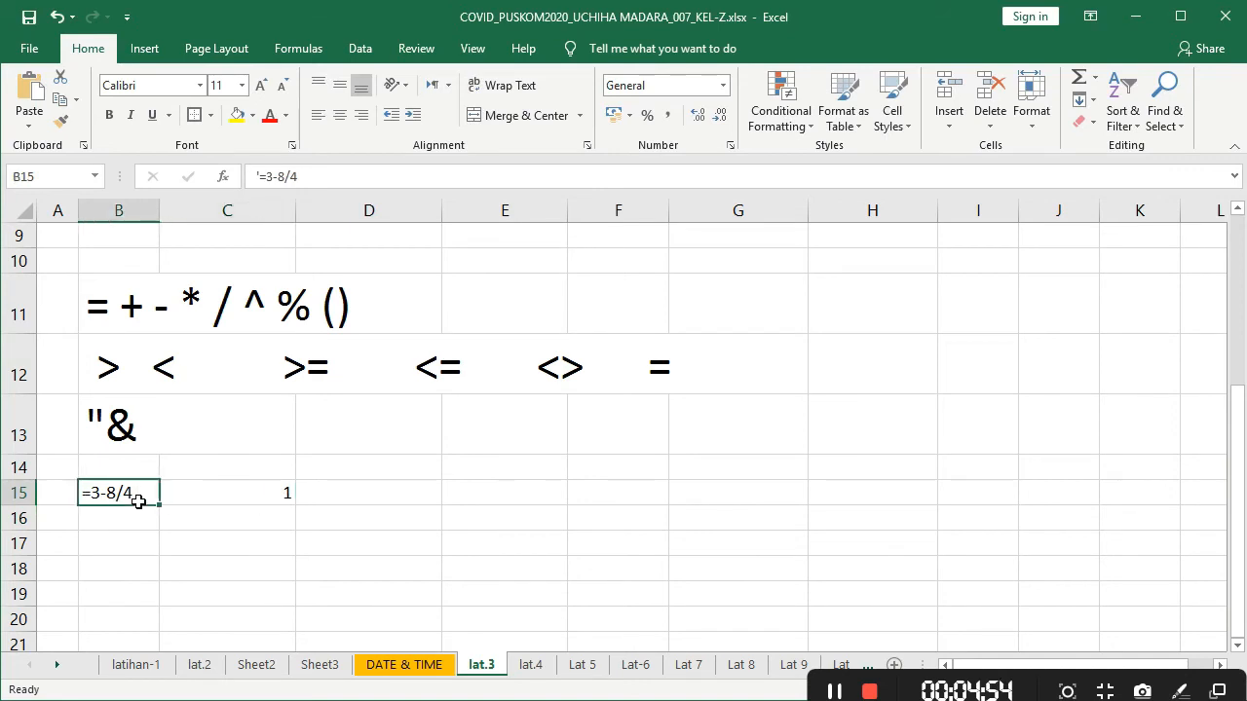
double_click(138, 499)
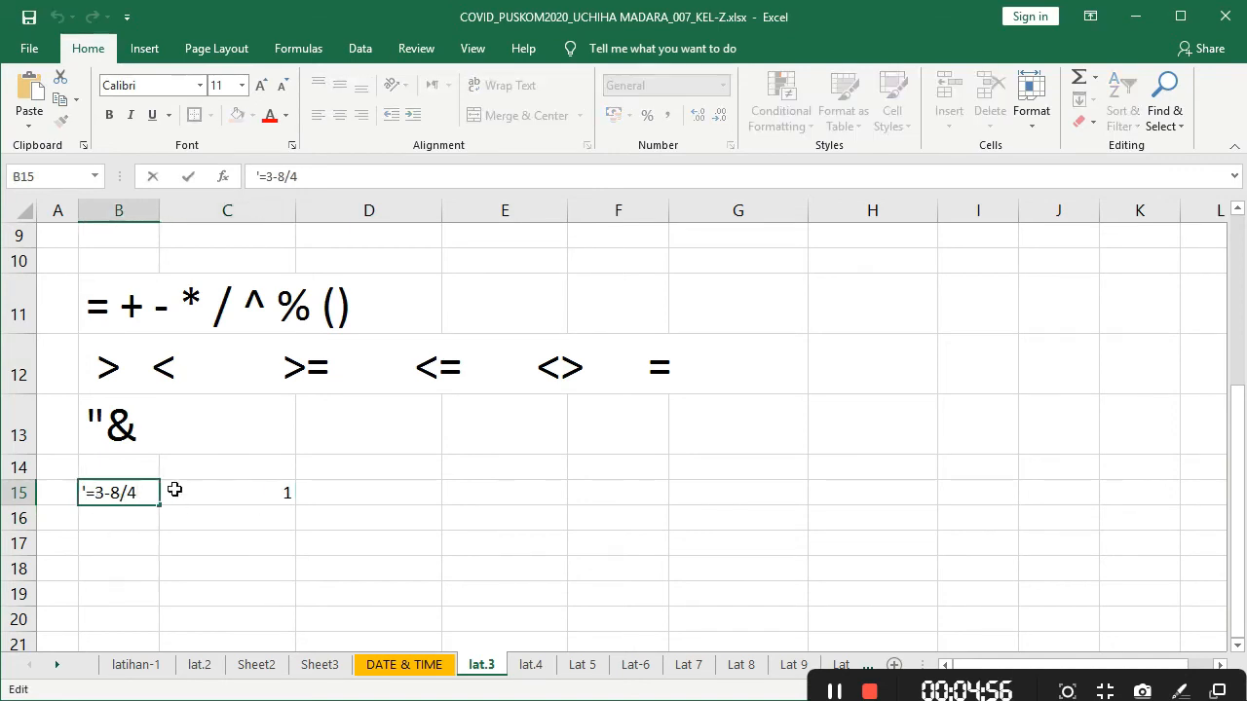
left_click(240, 502)
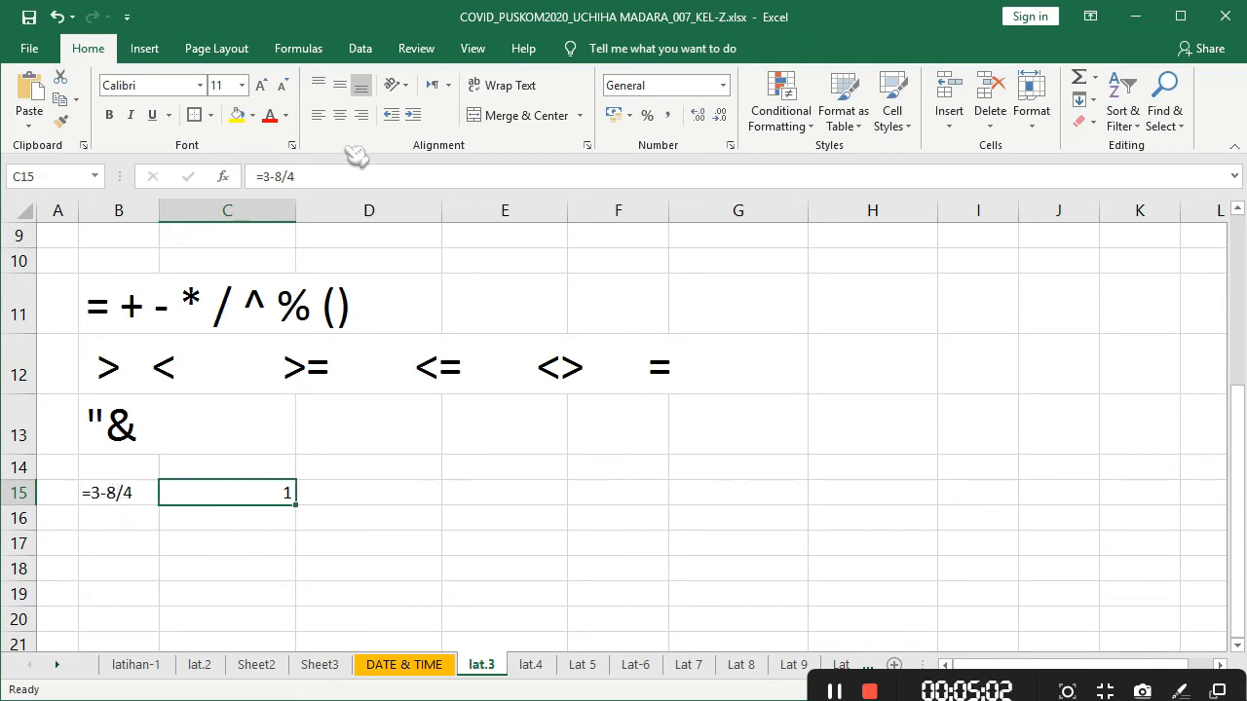
left_click(318, 115)
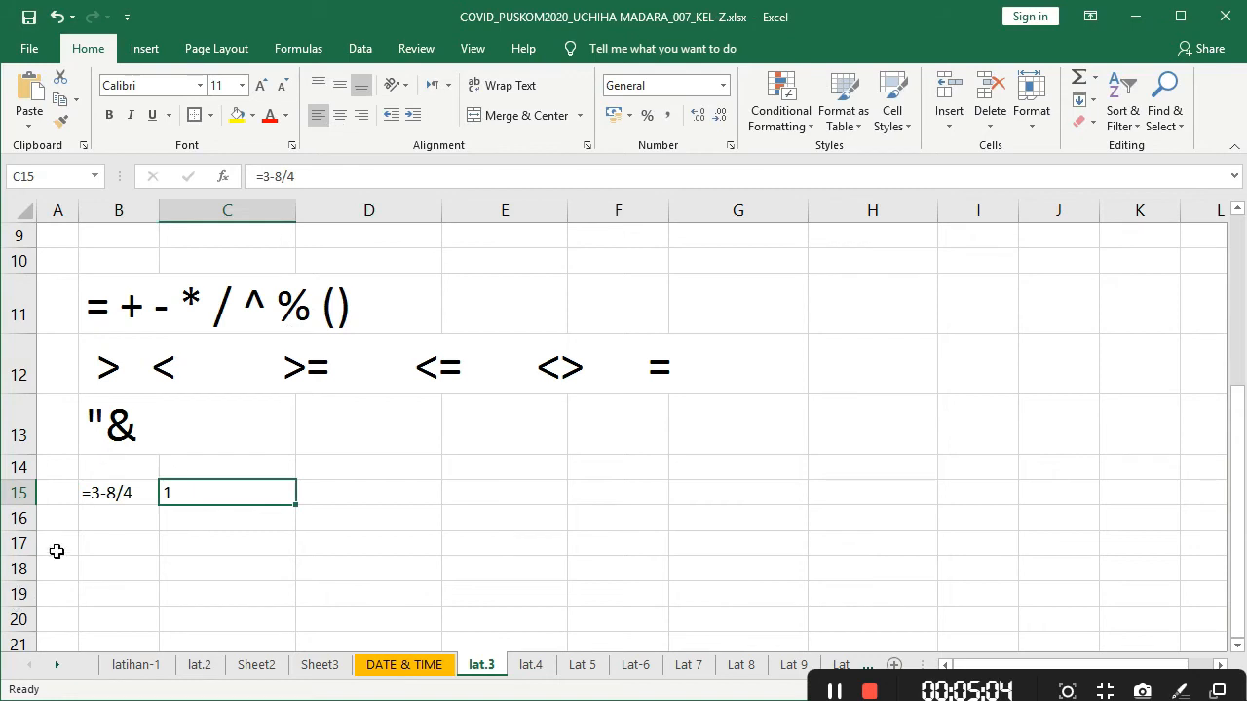
- Enter the exponent formula =2^3 in cell B17
left_click(114, 542)
double_click(119, 548)
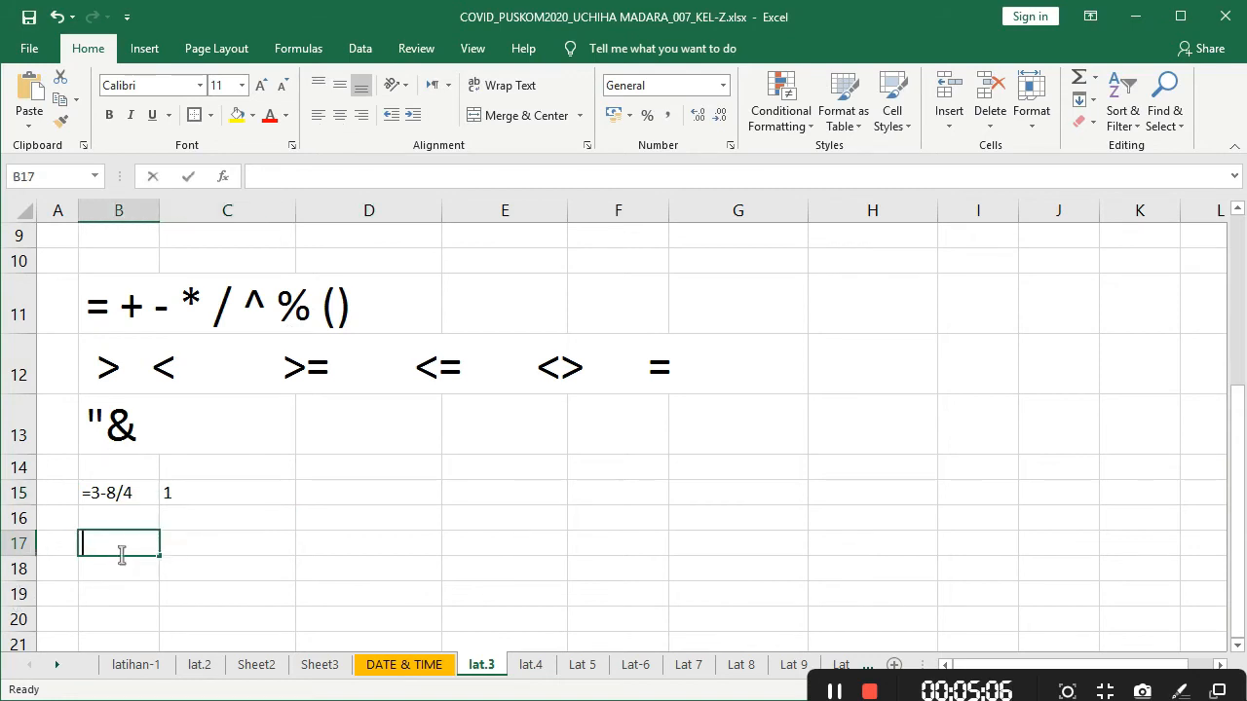
type("=")
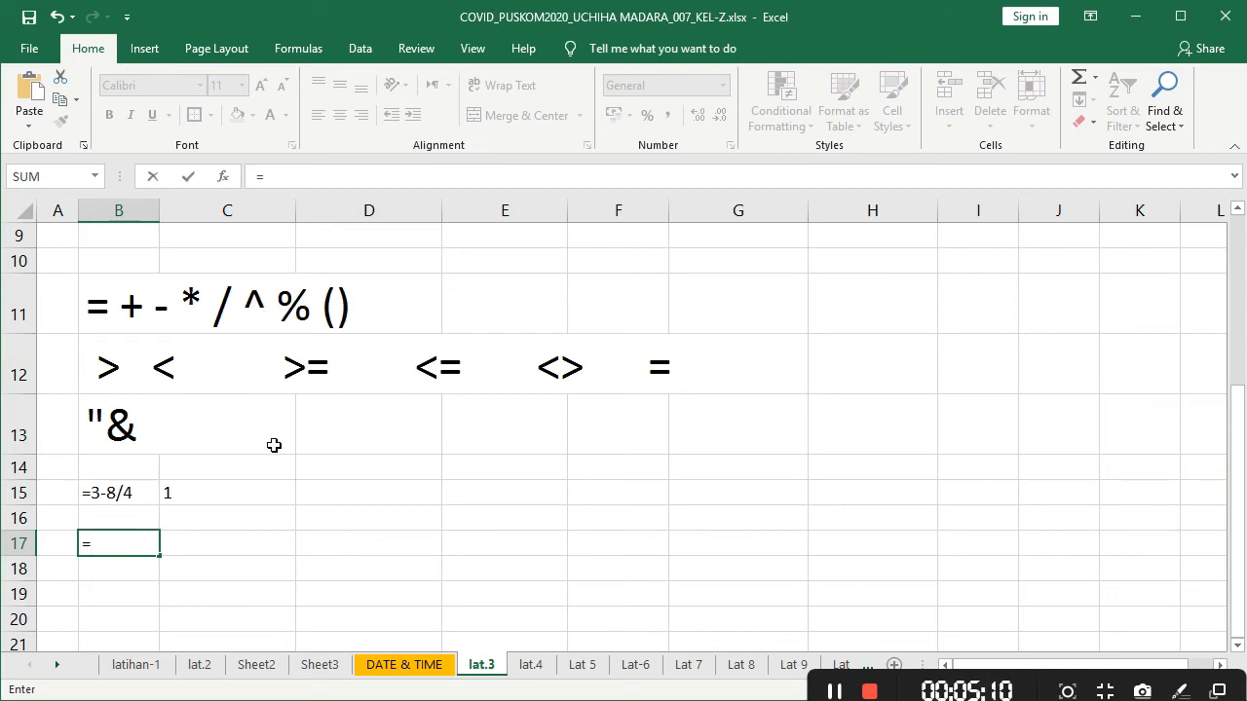
type("2^3")
key("Return")
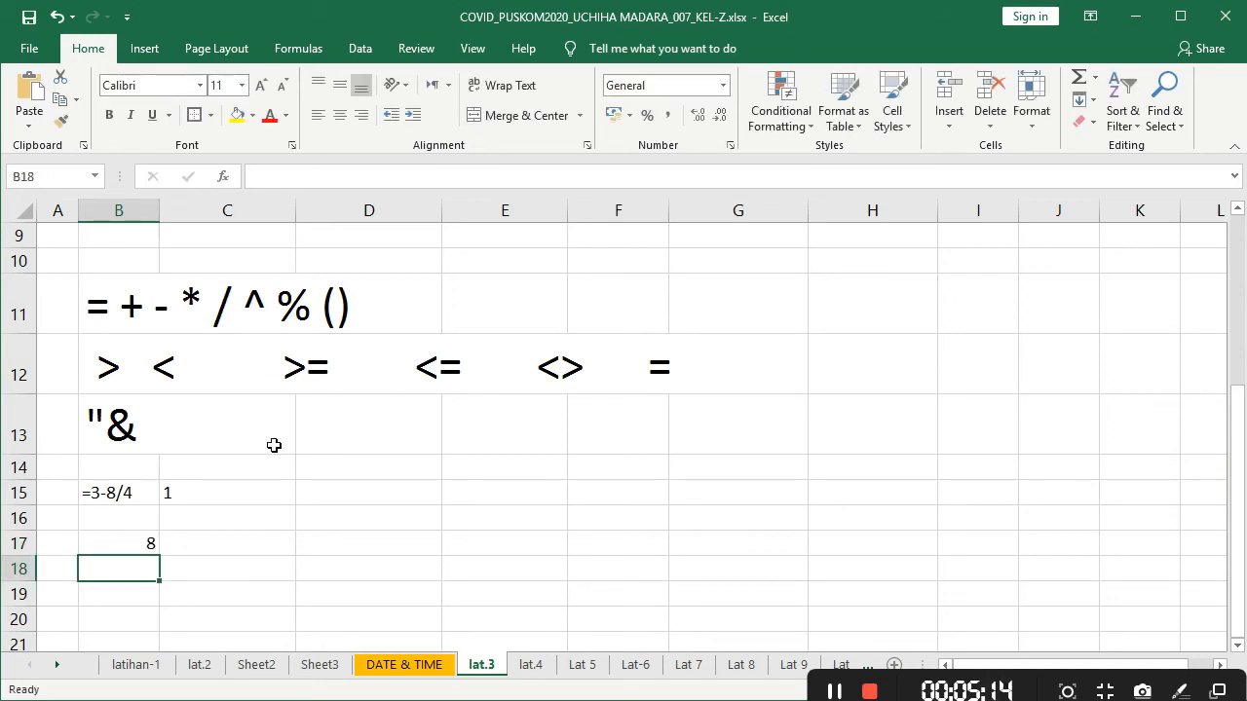
- Copy the formula =2^3 from cell B17 into cell C17 and left-align its result
left_click(146, 552)
double_click(146, 551)
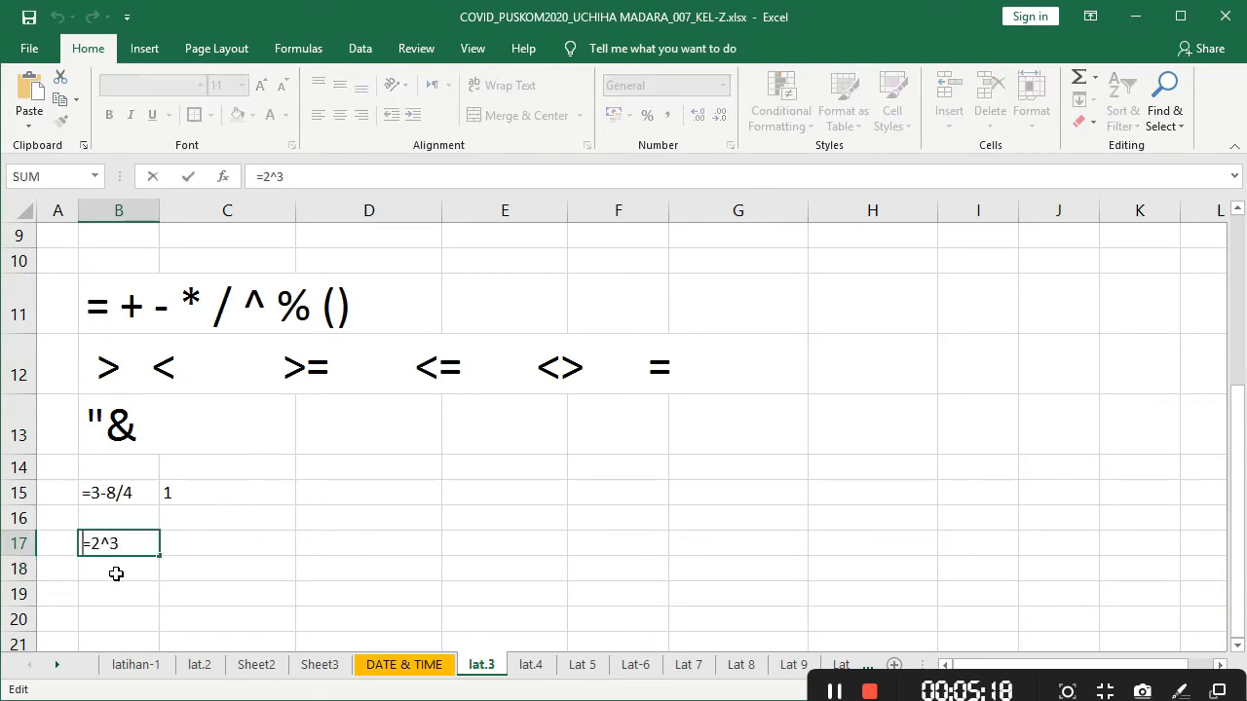
key("shift+End")
key("ctrl+c")
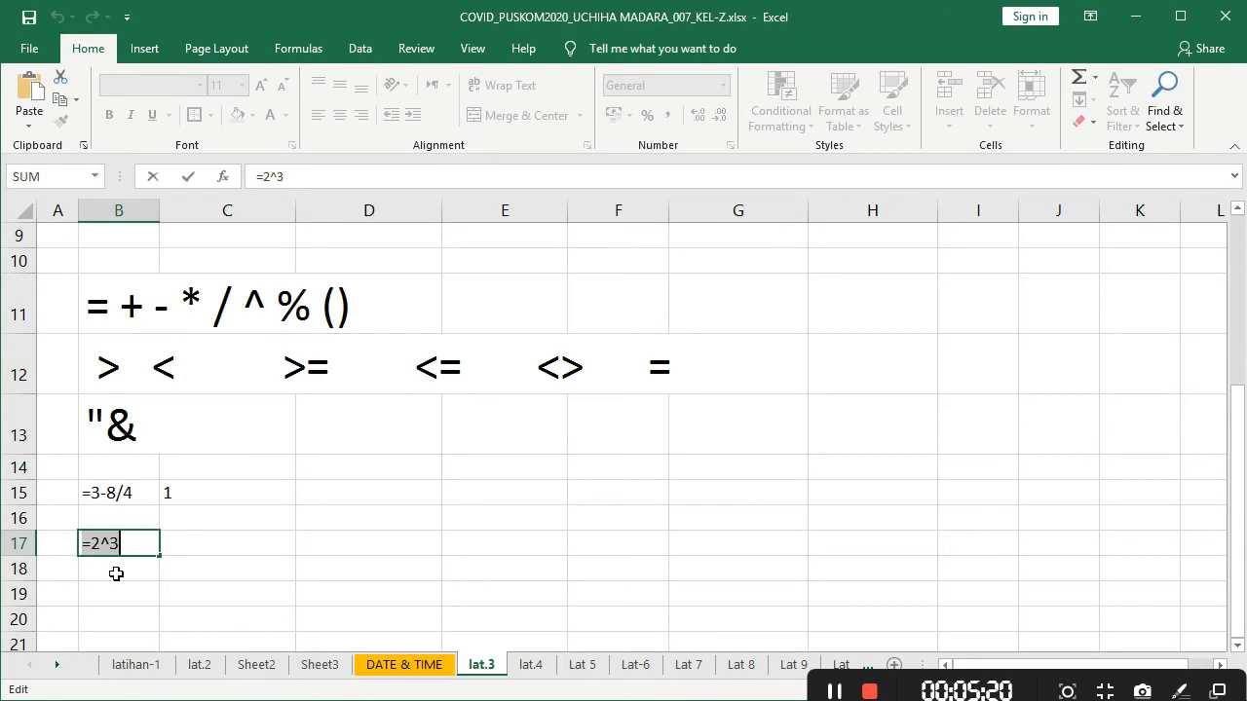
key("Tab")
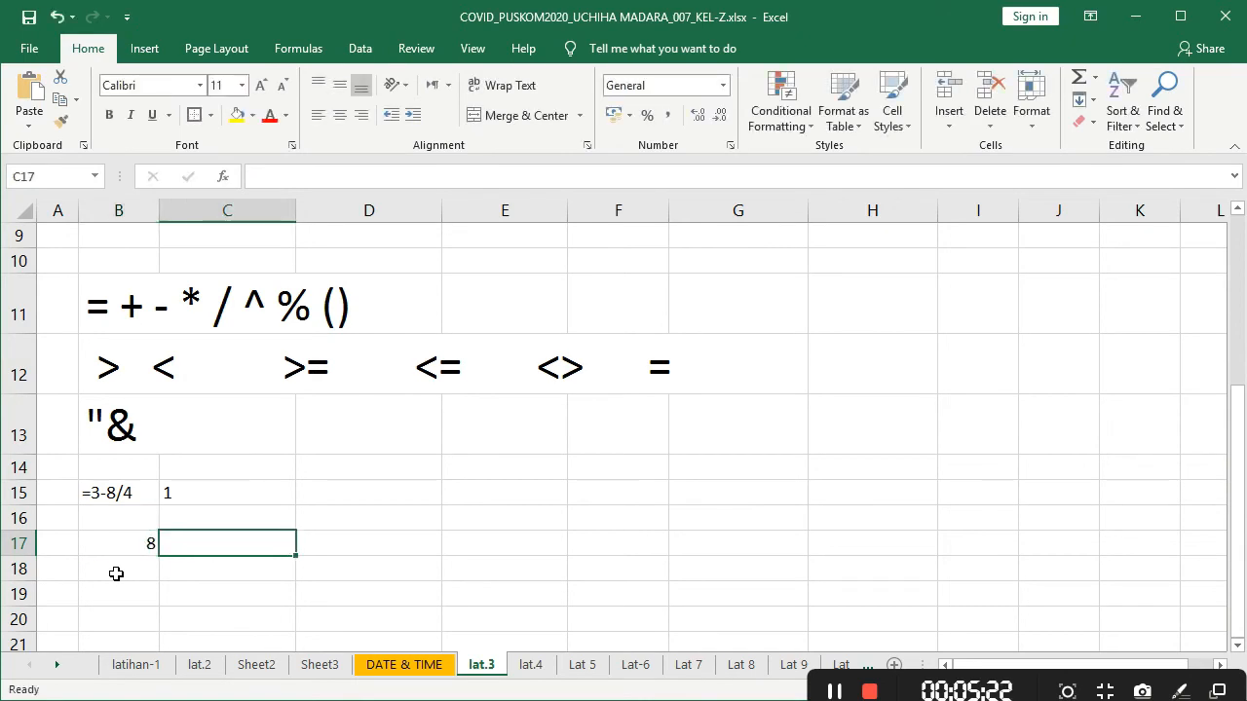
key("ctrl+v")
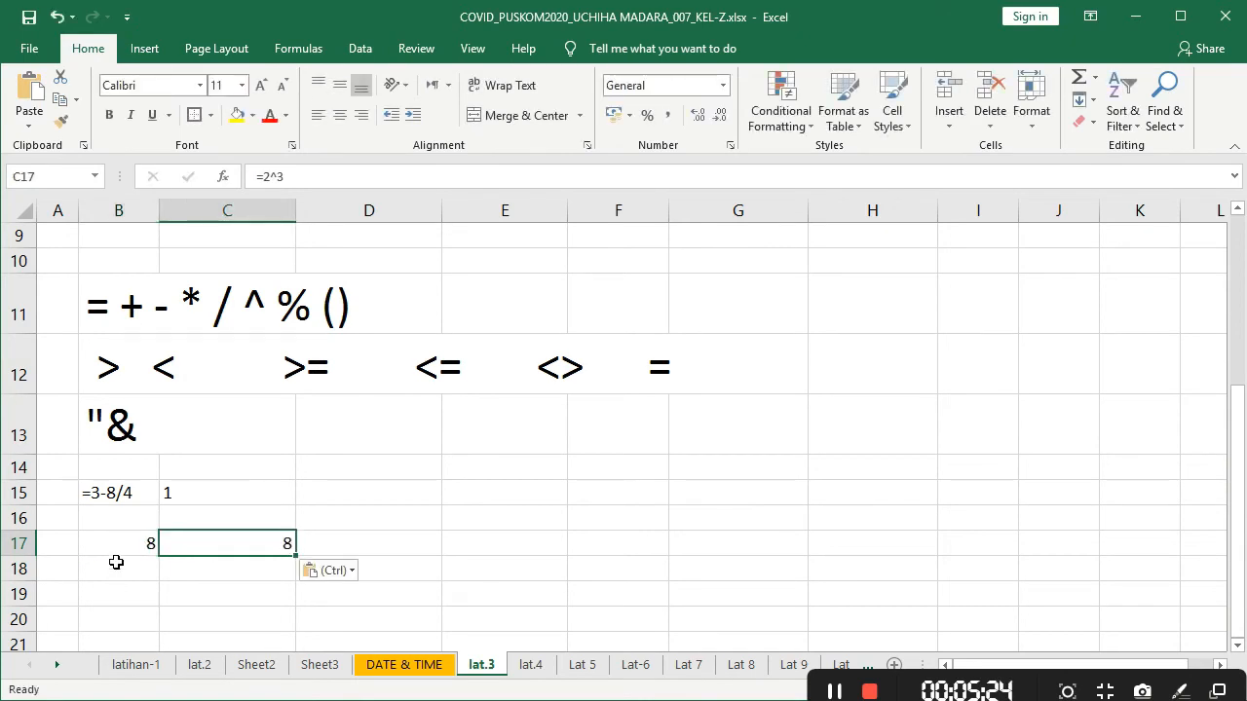
left_click(318, 115)
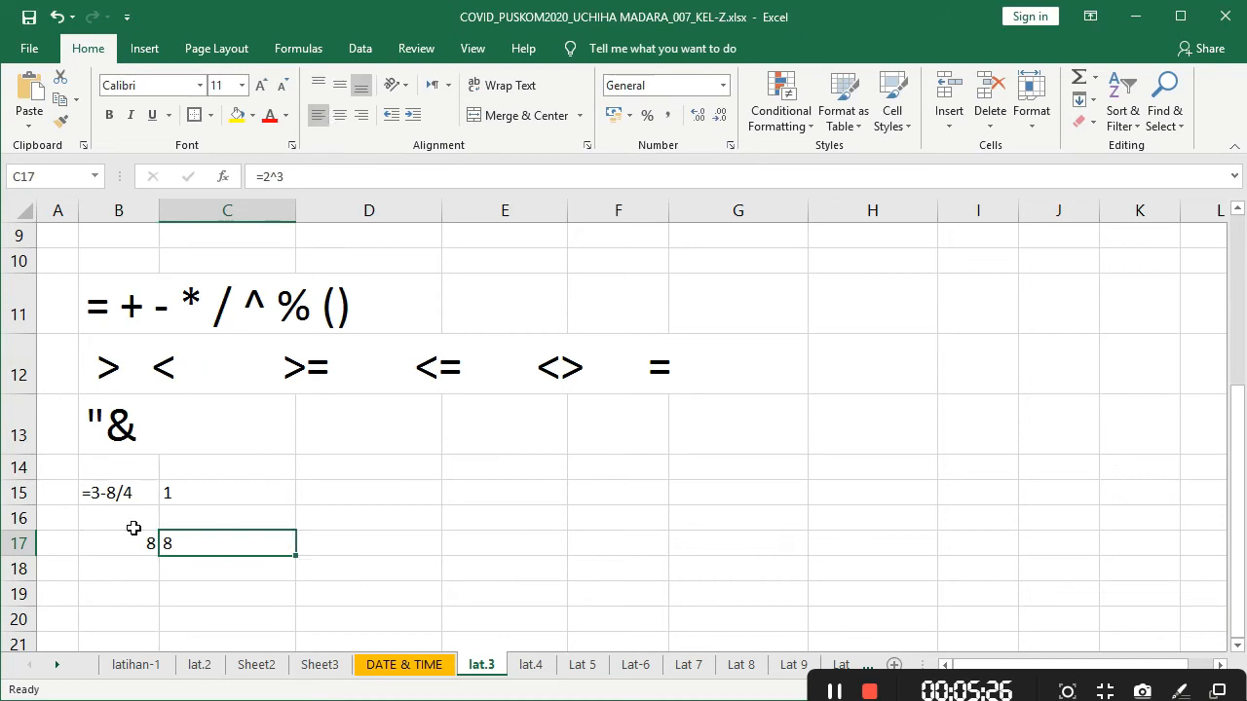
- Put an apostrophe before =2^3 in cell B17 so it is stored as text, and move on to cell B19
left_click(111, 553)
key("F2")
key("Home")
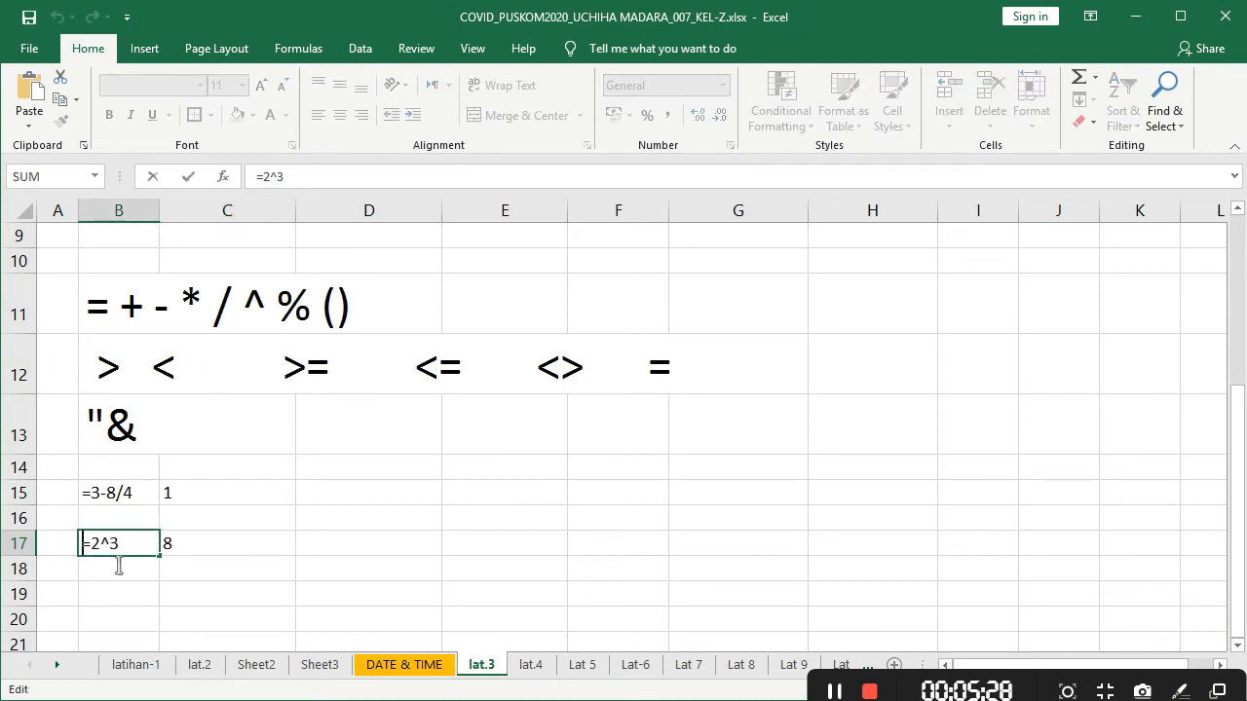
type("'")
key("Return")
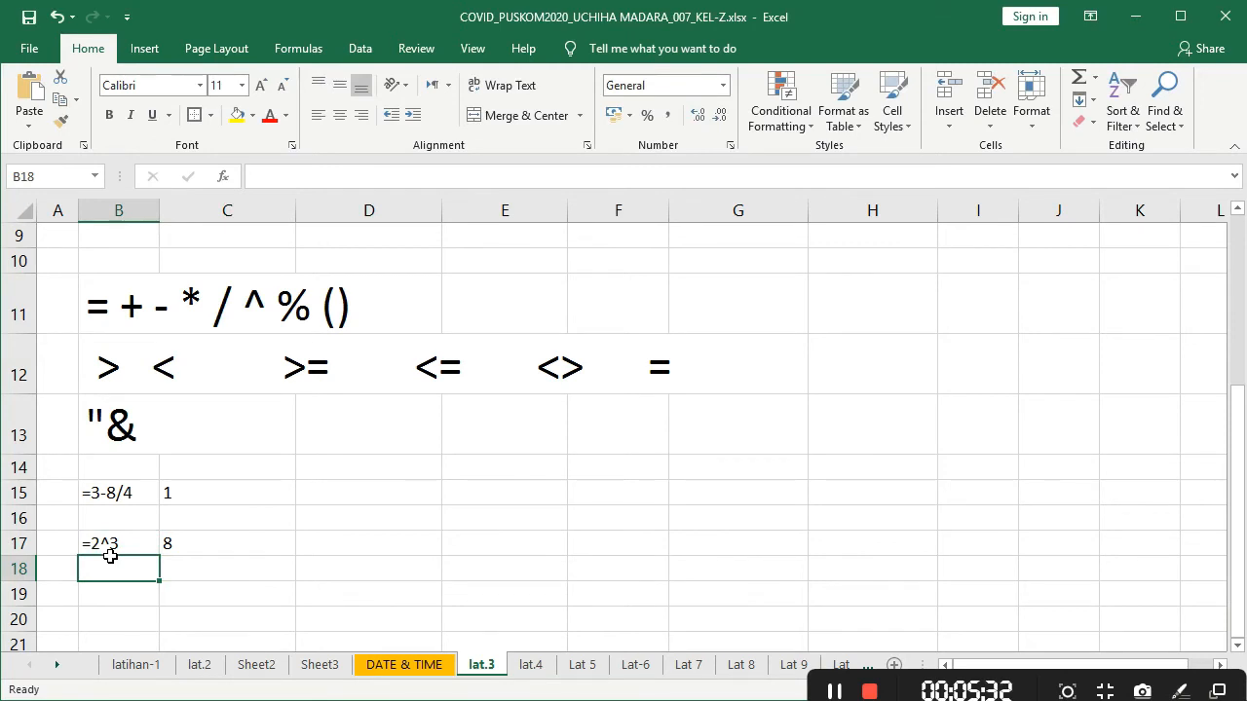
key("Return")
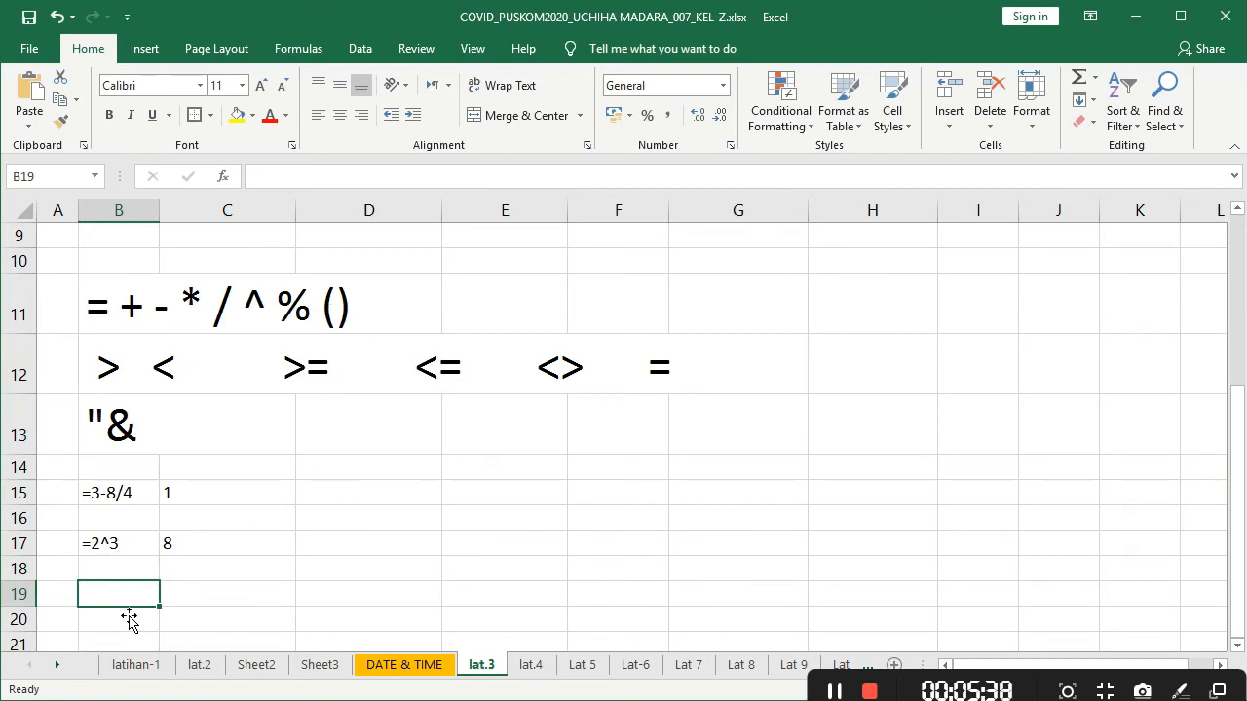
- Enter the price 2.999.000 in cell B19
scroll(132, 605, "down", 2)
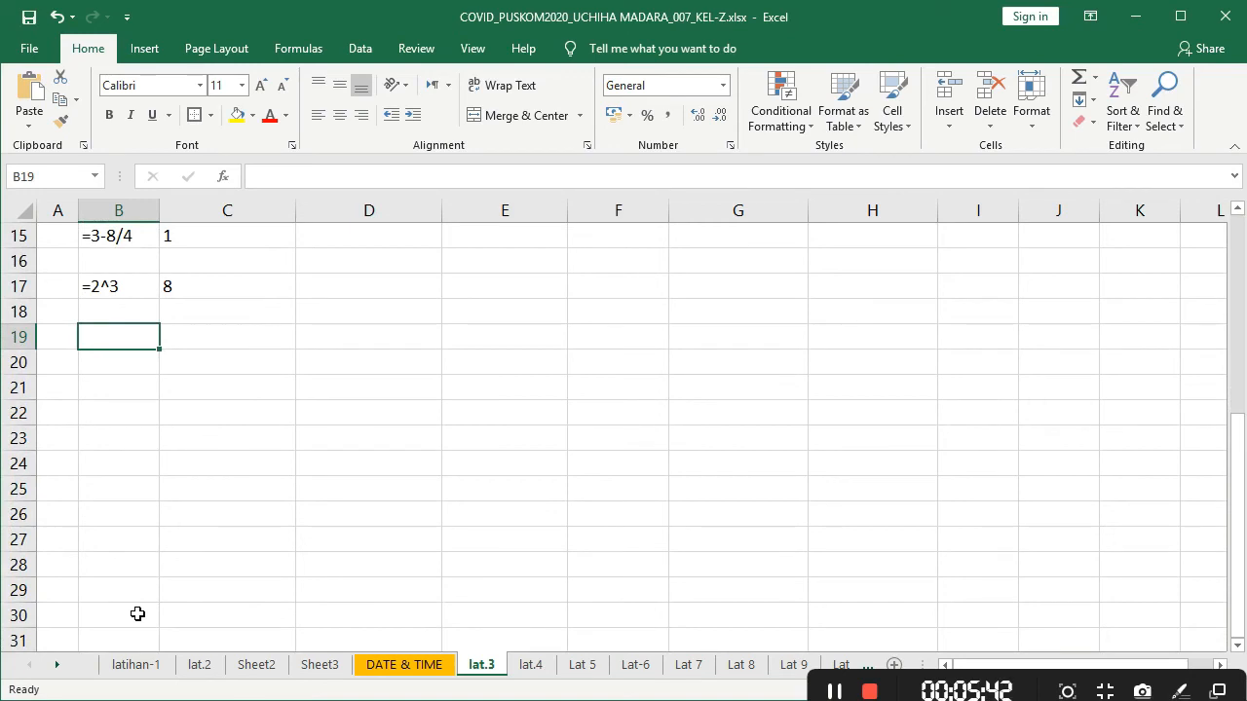
type("2")
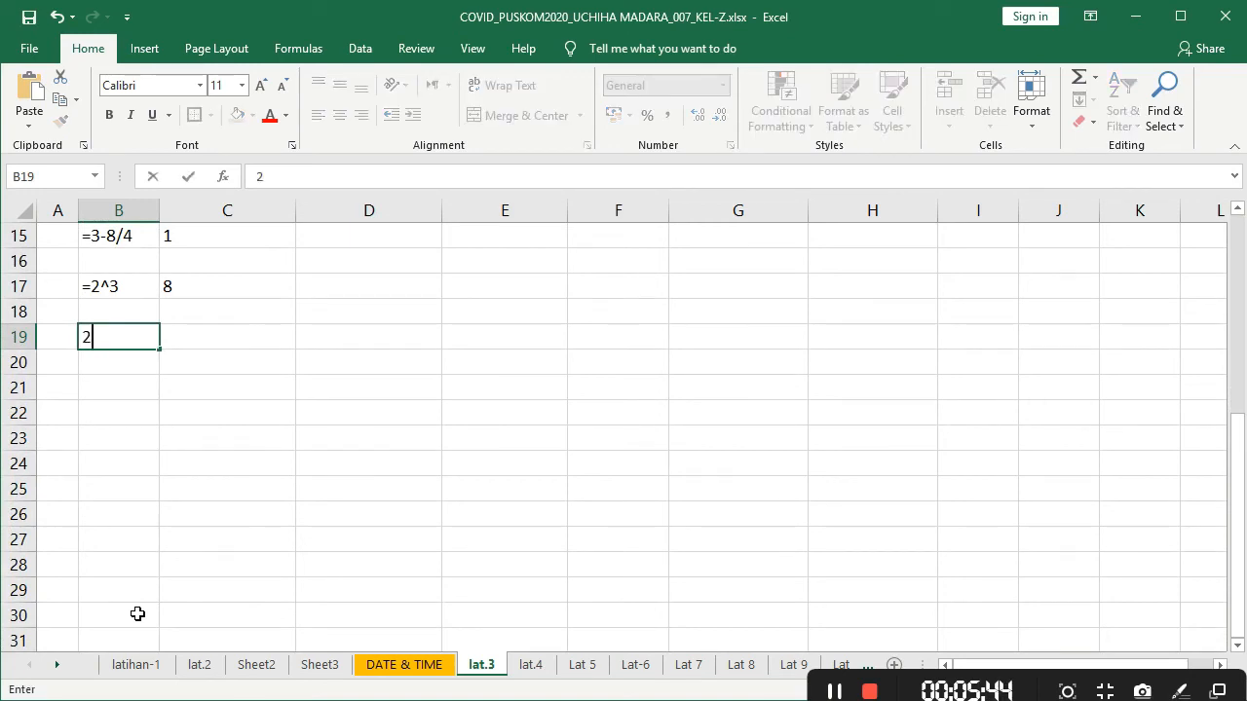
type(".999.000")
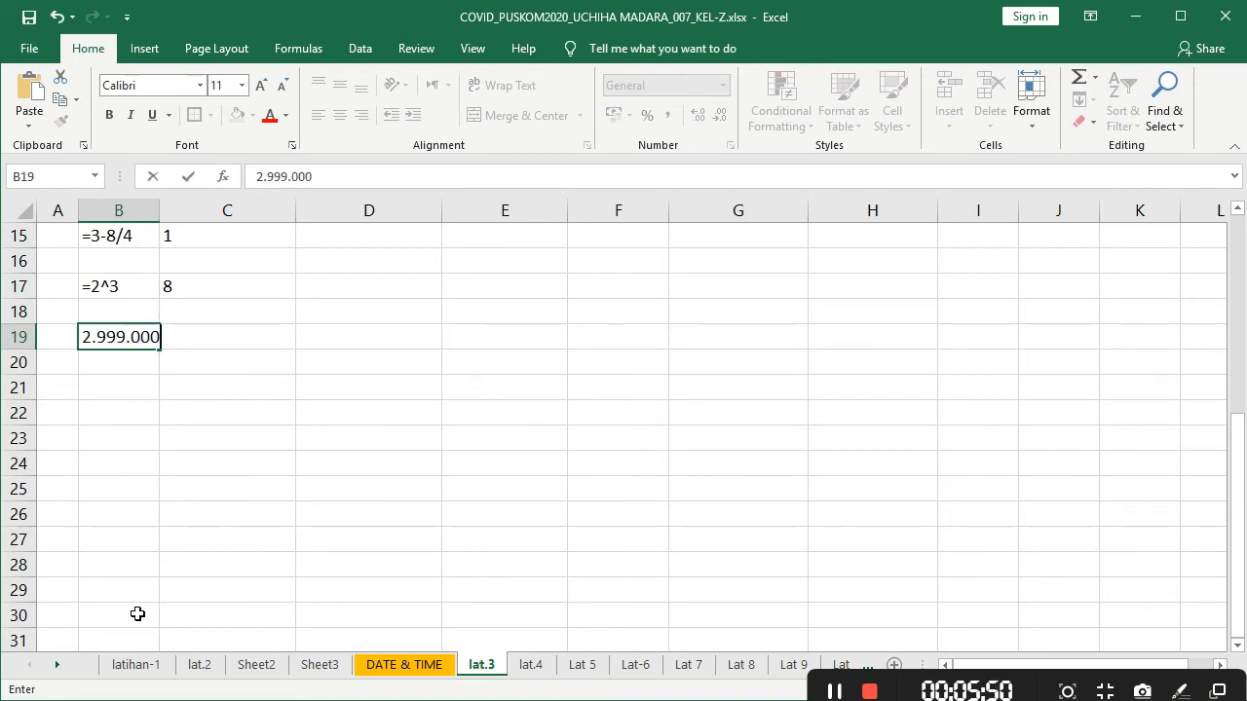
key("Return")
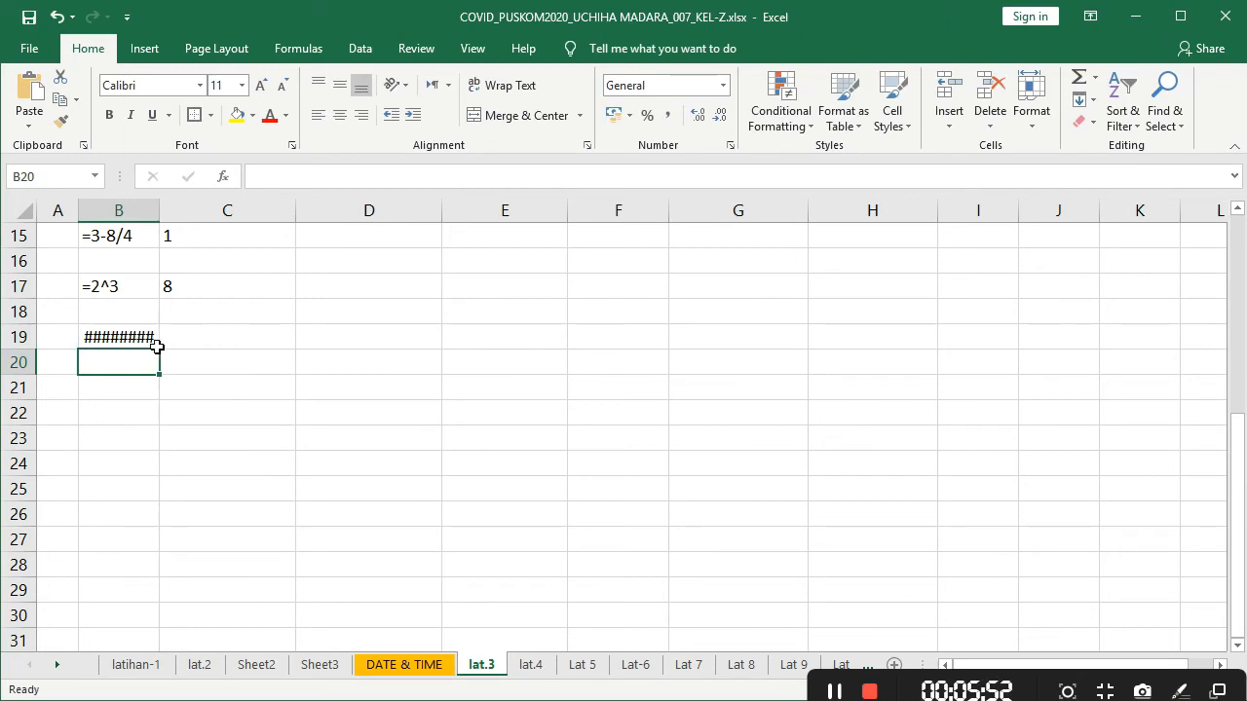
- Merge and centre cells B19:C19 and apply an outside border around them
left_click_drag(156, 341, 224, 341)
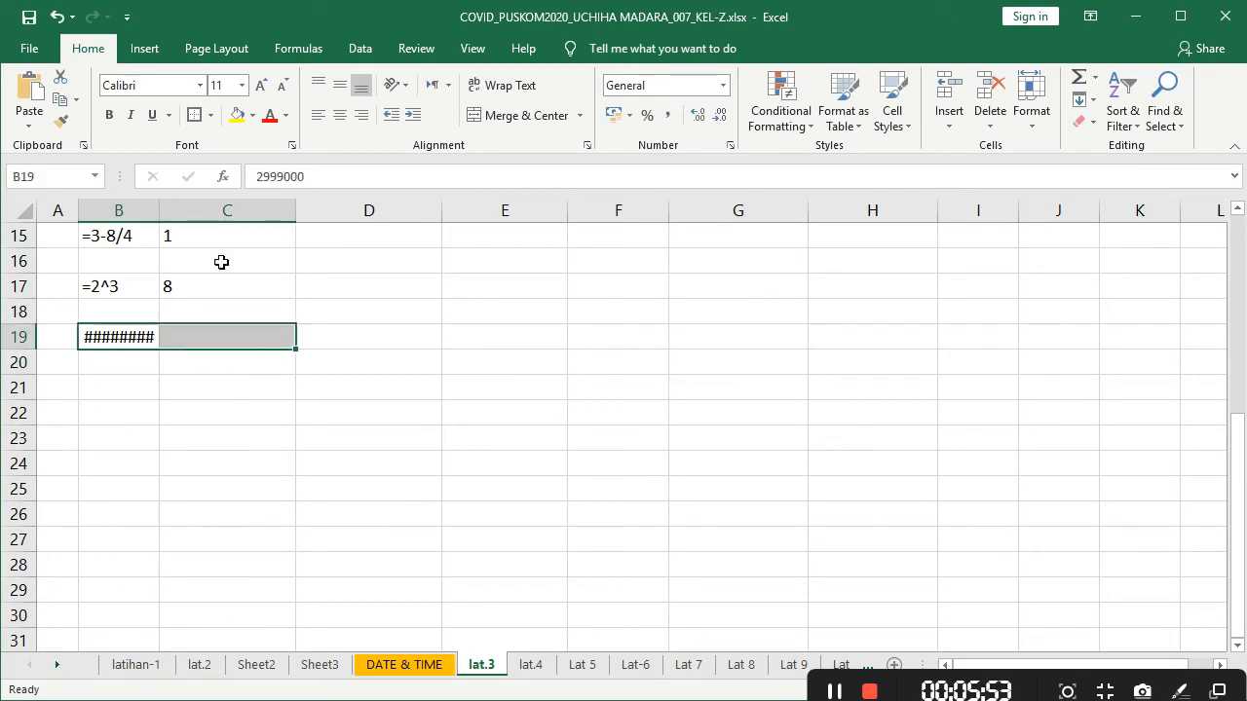
left_click(526, 116)
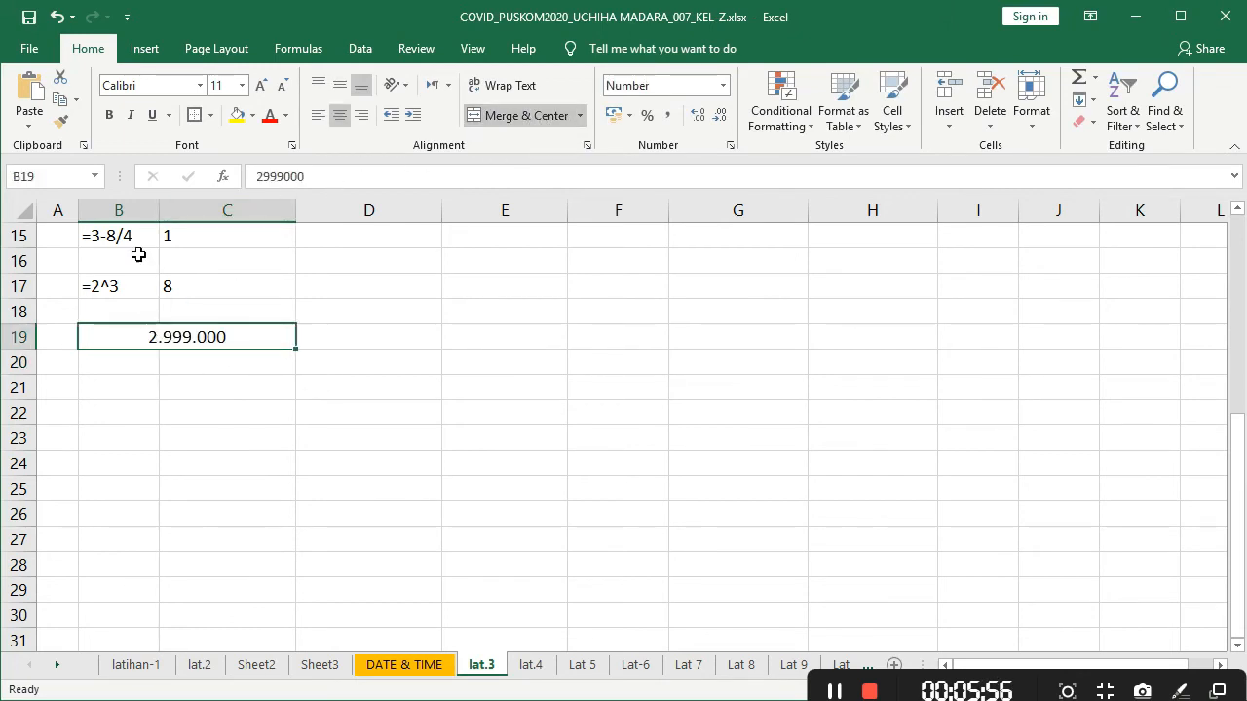
left_click(199, 116)
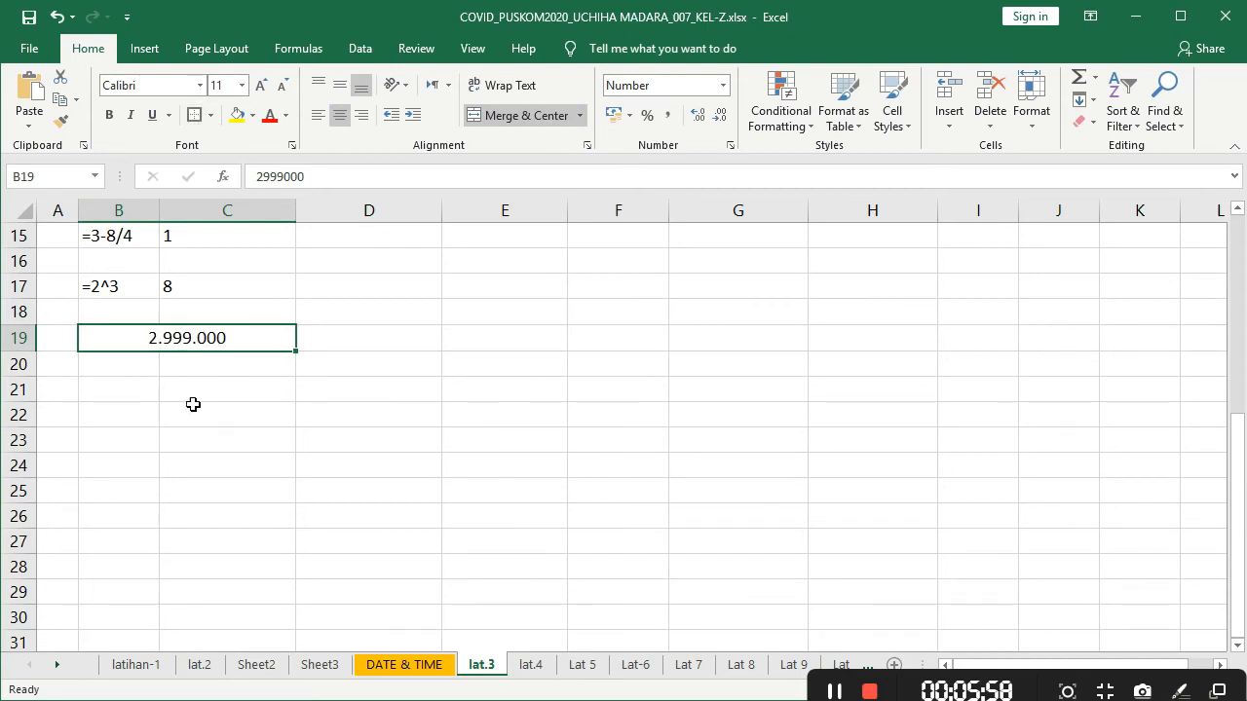
- Enter the discount 47% in cell D19 and centre it
left_click(403, 347)
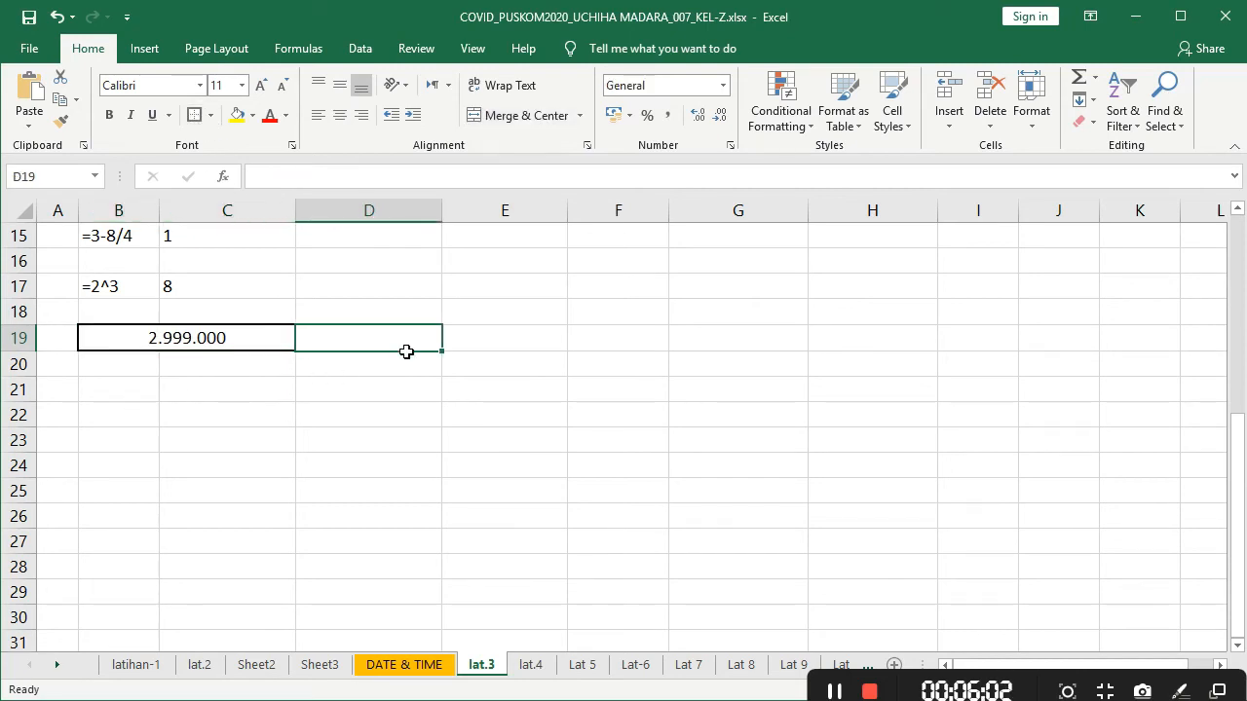
type("47")
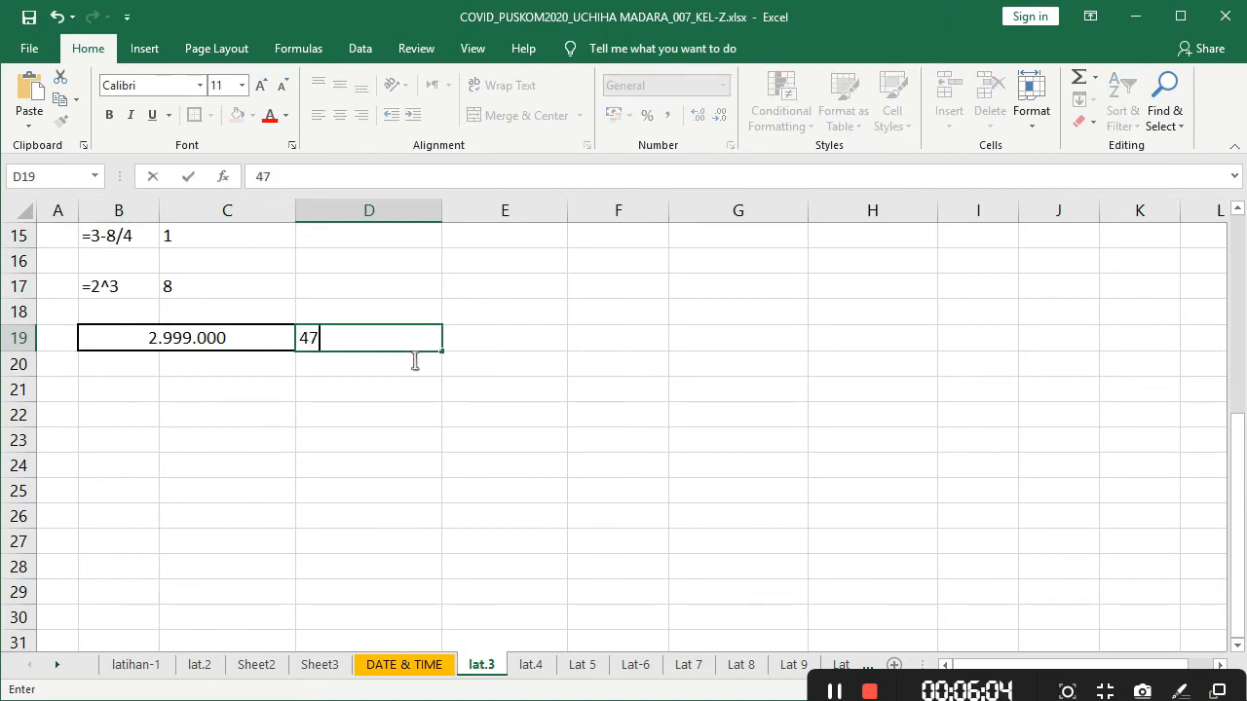
type("%")
key("Return")
left_click(404, 341)
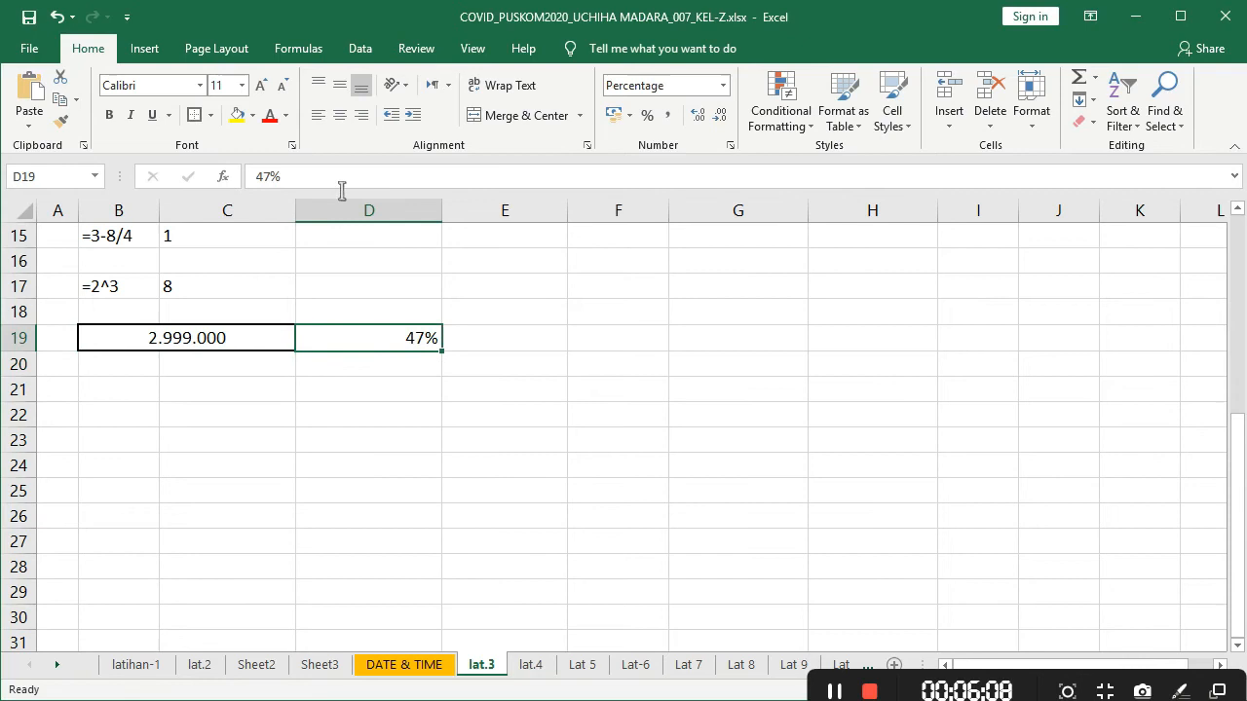
left_click(339, 115)
- Fill the merged price cell down to row 20 and clear the copied value, keeping only the bordered merged cell
left_click(189, 370)
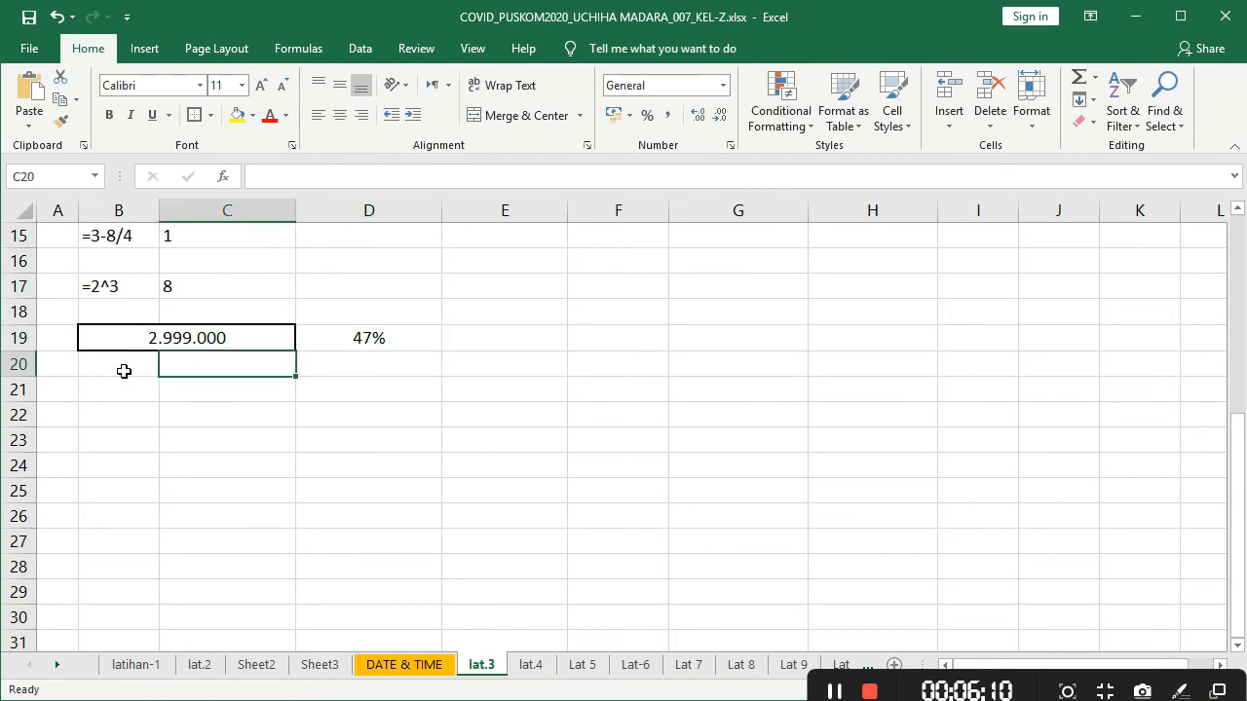
left_click(142, 345)
left_click_drag(297, 352, 308, 387)
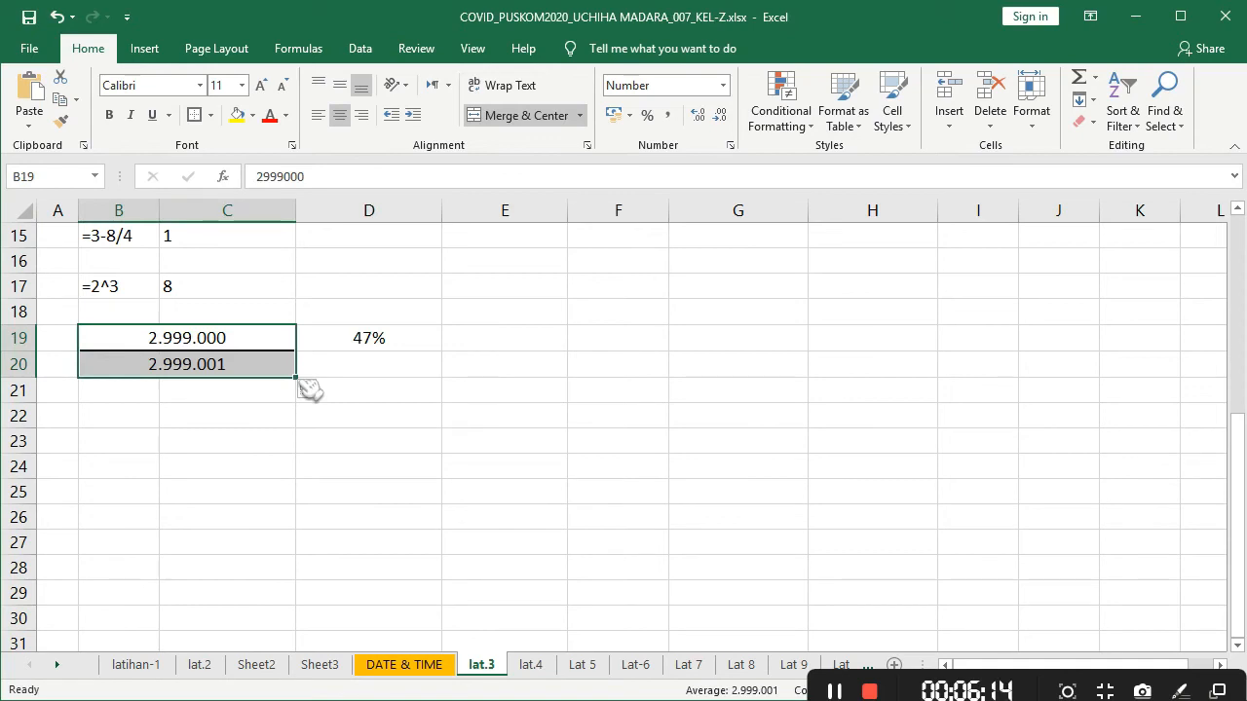
left_click(256, 364)
key("Delete")
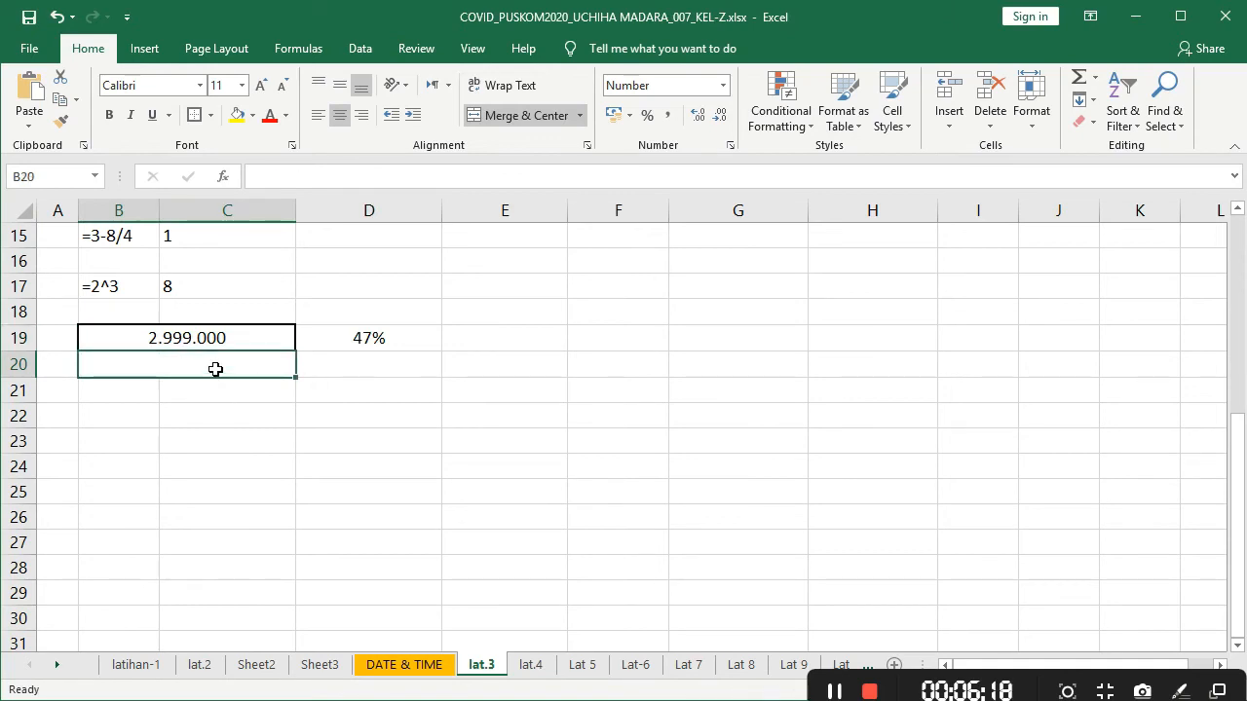
left_click(337, 398)
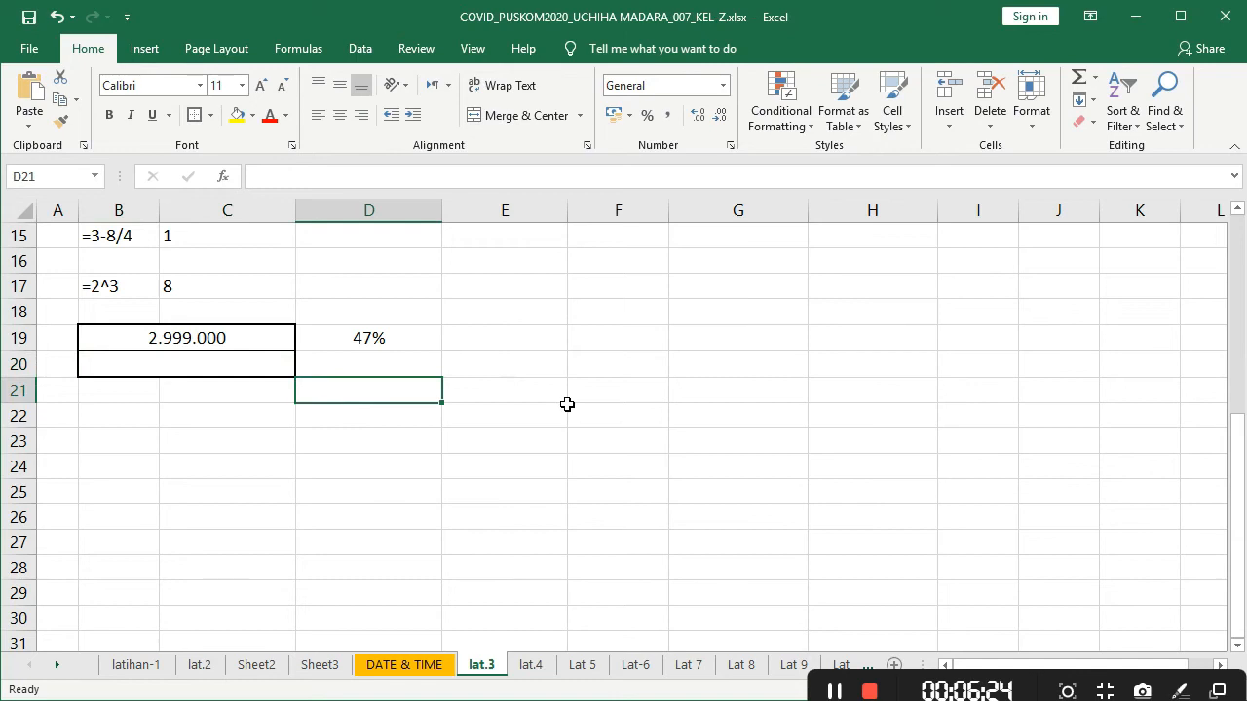
- Enter the note "100% HARGA" in cell E19, beside the 47% discount
left_click(390, 343)
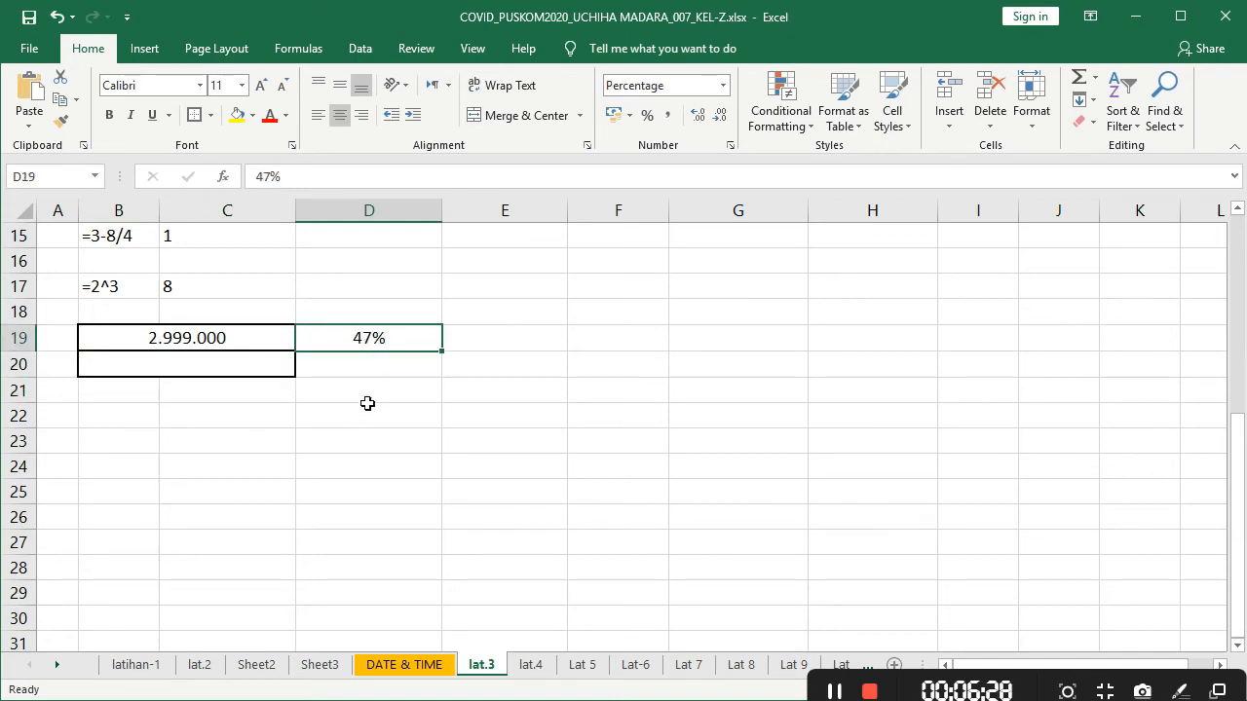
left_click(517, 346)
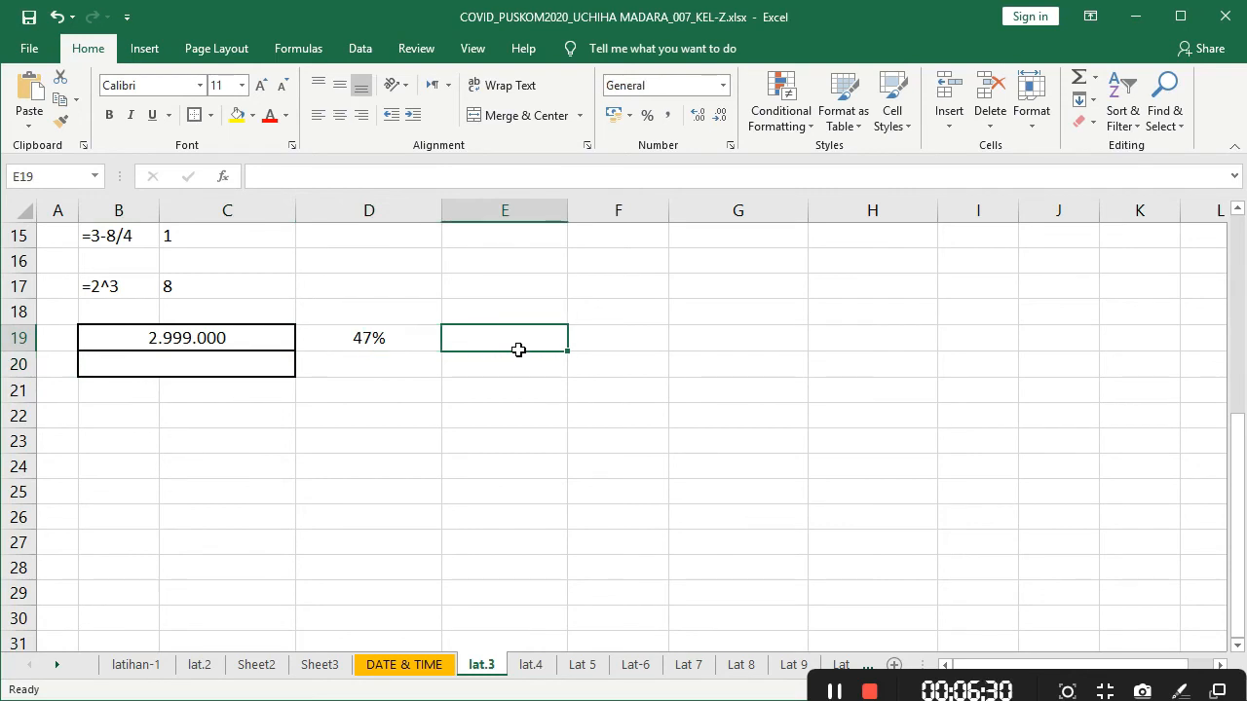
type("100")
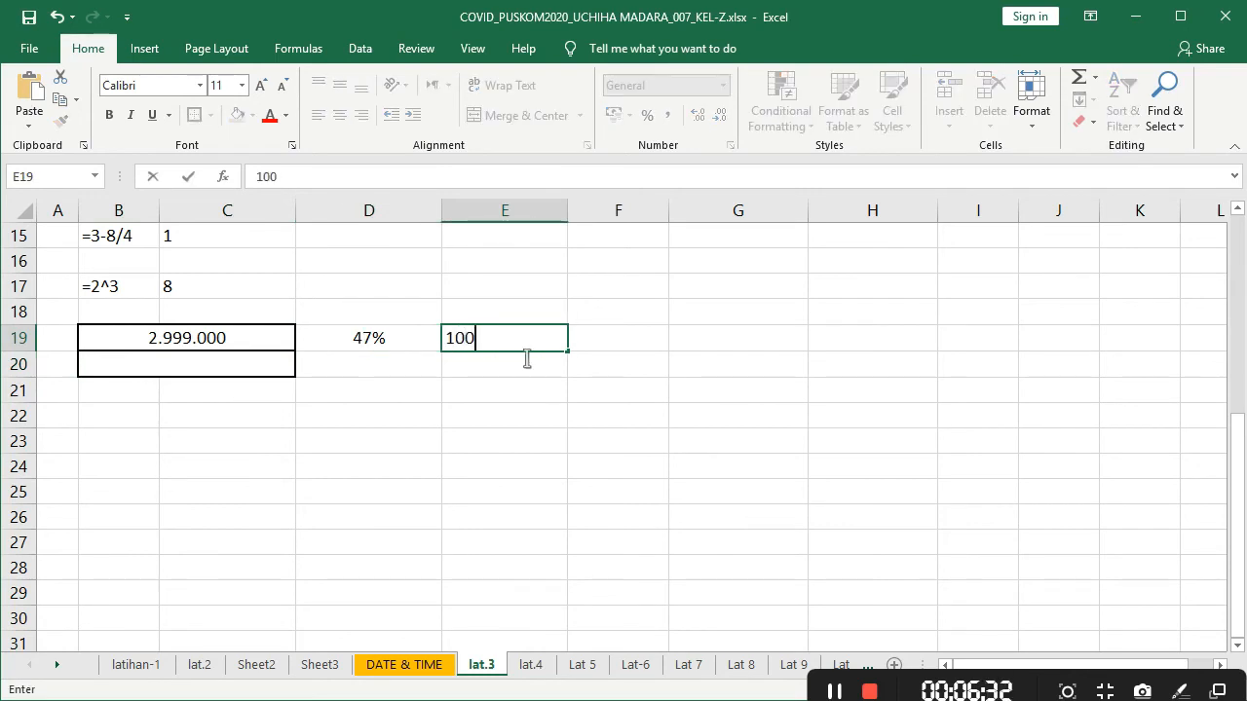
type("% HARGA")
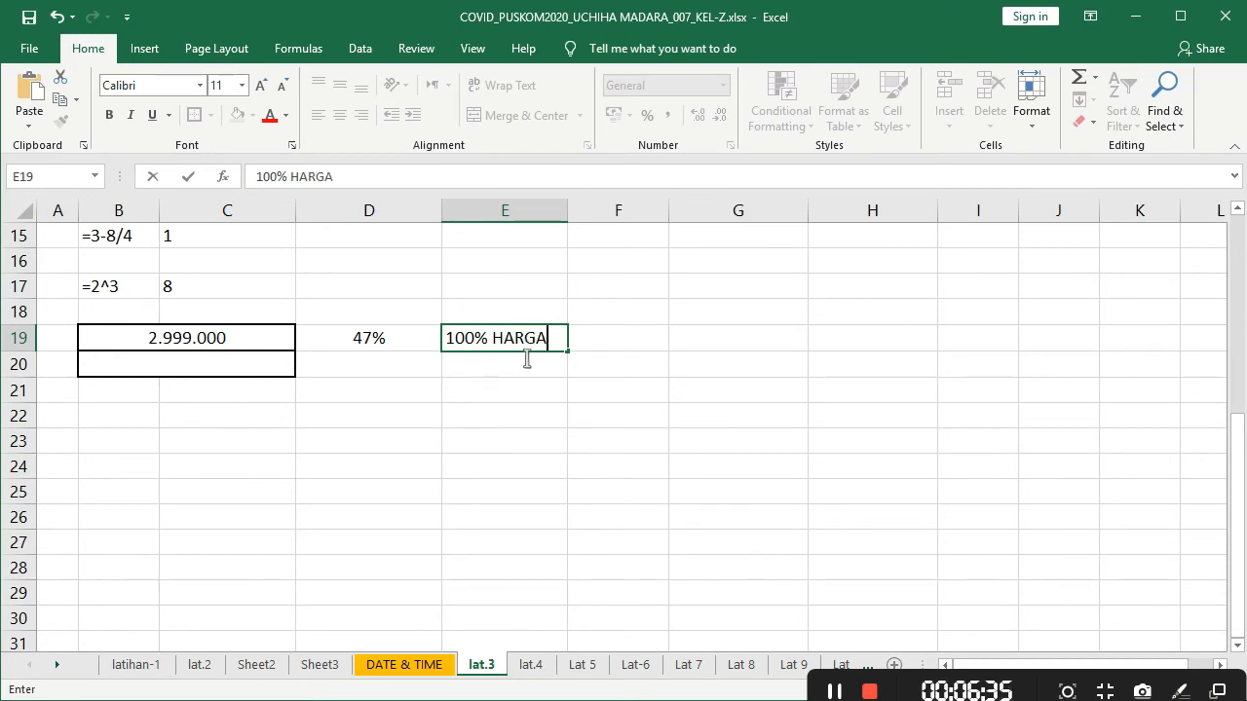
key("Return")
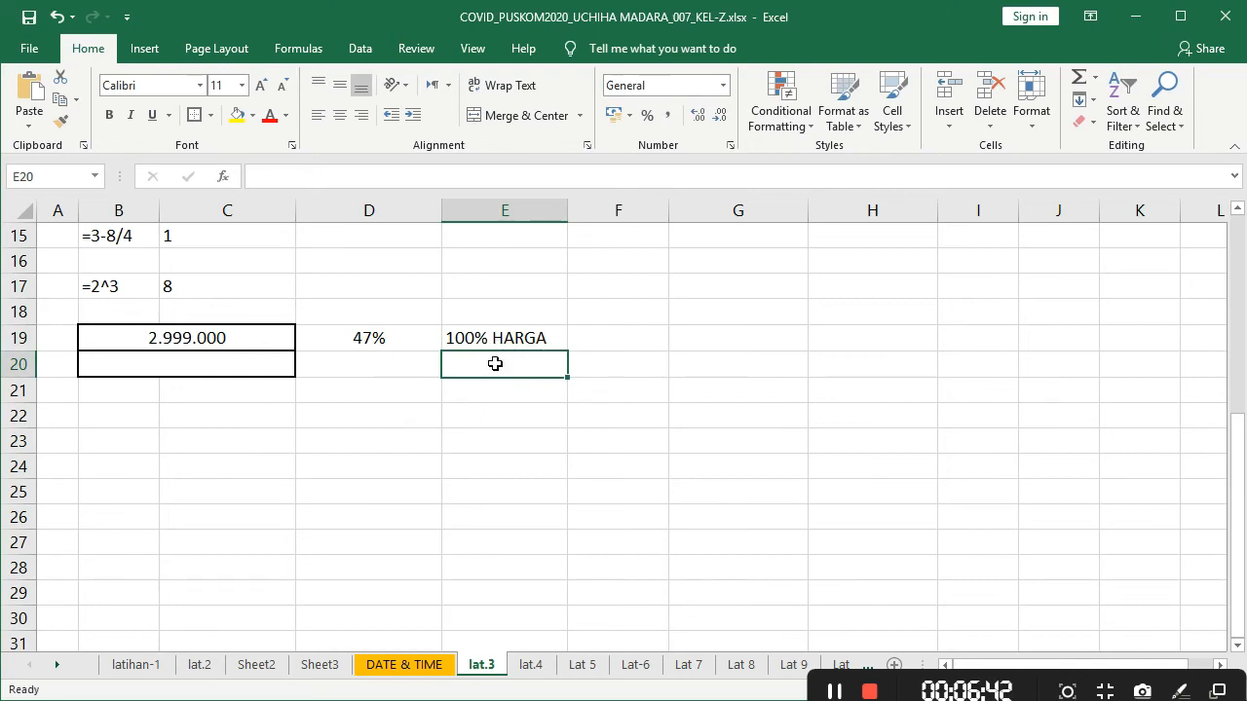
- Begin the note in cell E20 with "=100% HARGA - DENGAN"
left_click(181, 374)
left_click(503, 365)
type("=")
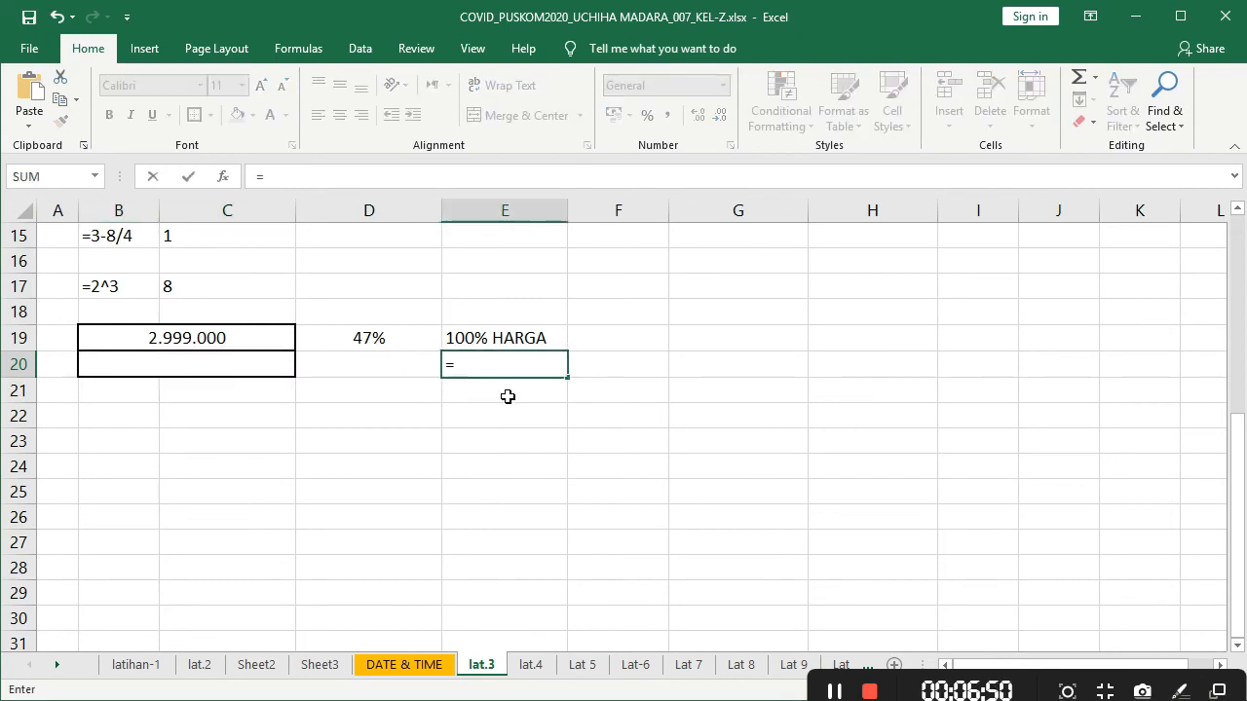
type("100-")
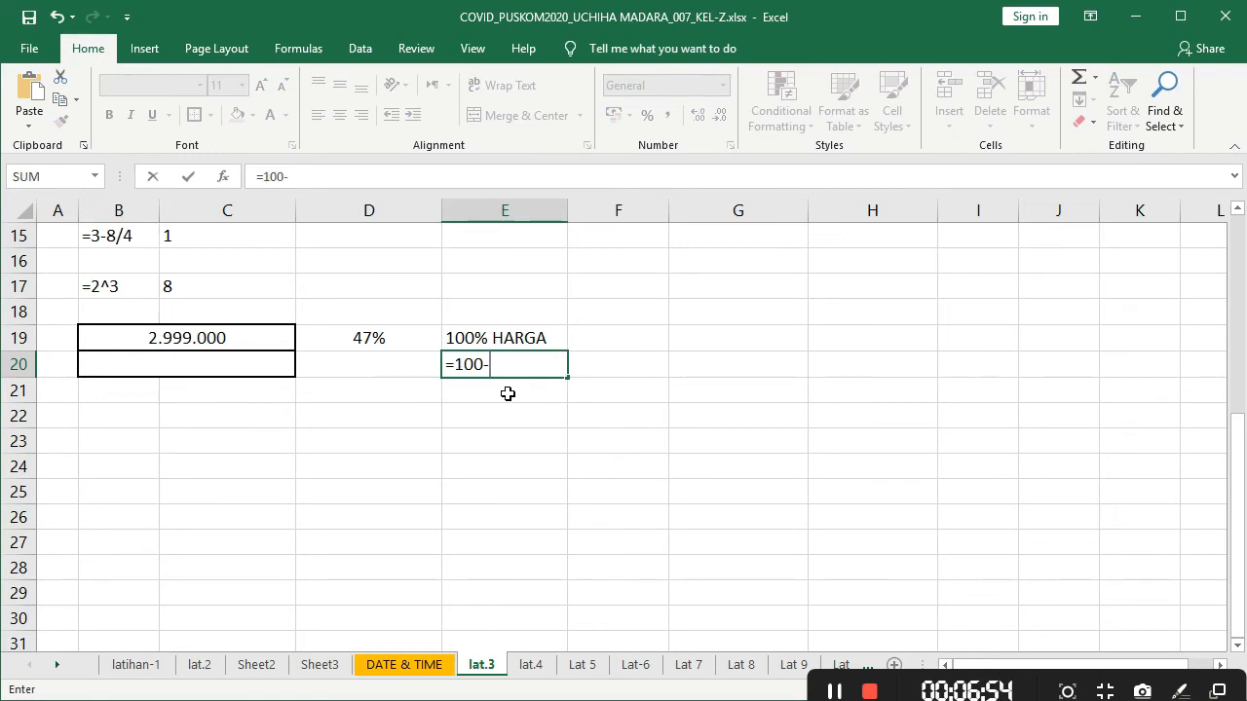
key("BackSpace")
key("BackSpace")
type("0% HARGA")
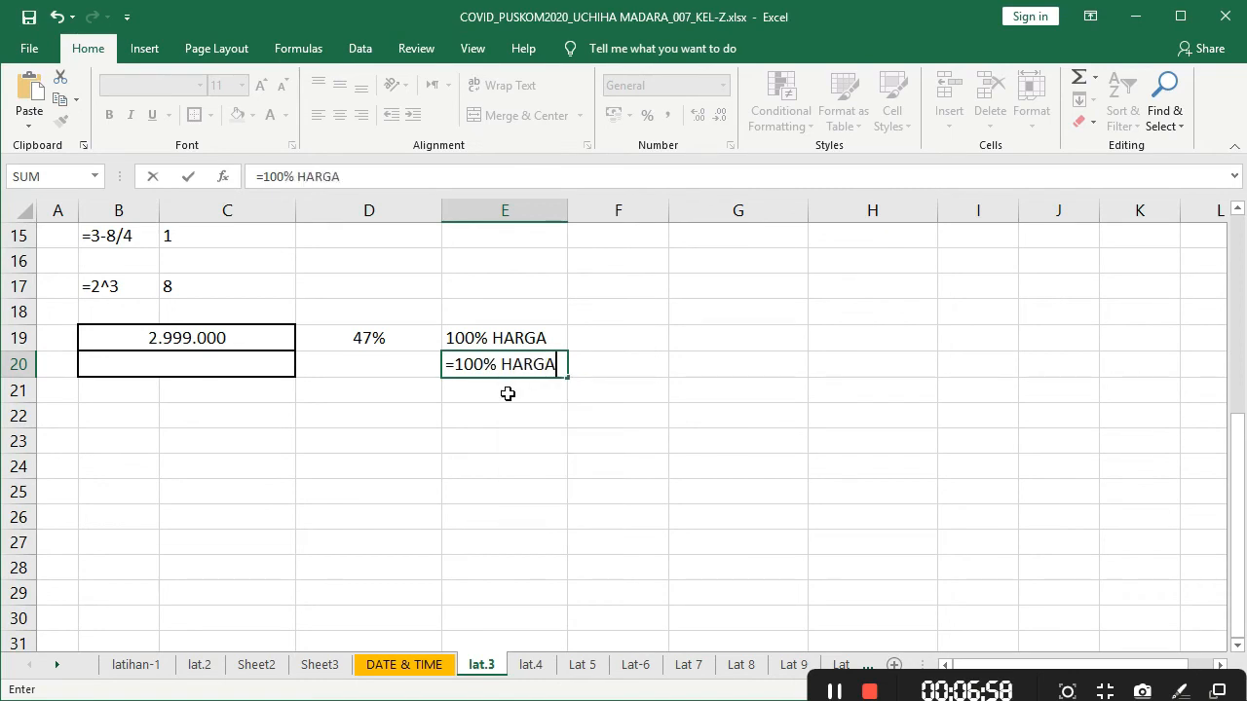
type(" - DENGAN")
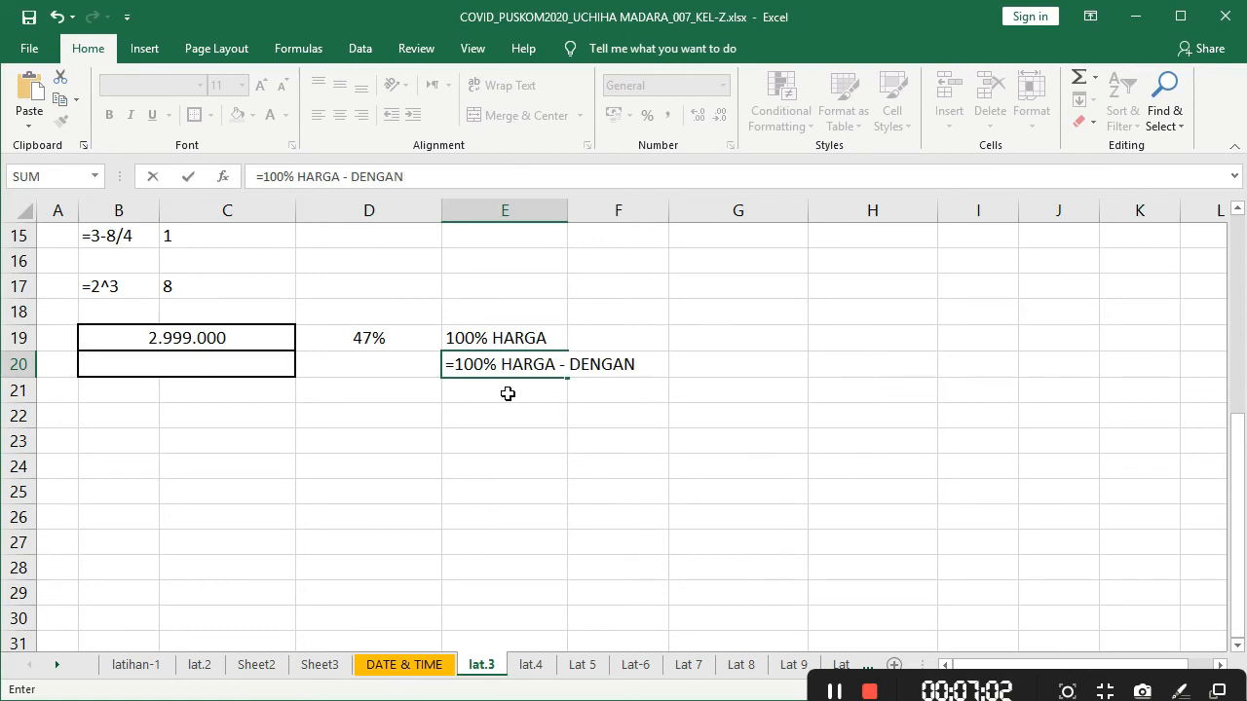
- Complete the E20 note with "JUMLAH DISKON YANG DIBERIKAN" and remove its leading equals sign so it is stored as text
key("Left")
key("Left")
key("Left")
key("Left")
key("BackSpace")
key("BackSpace")
key("BackSpace")
type("JU")
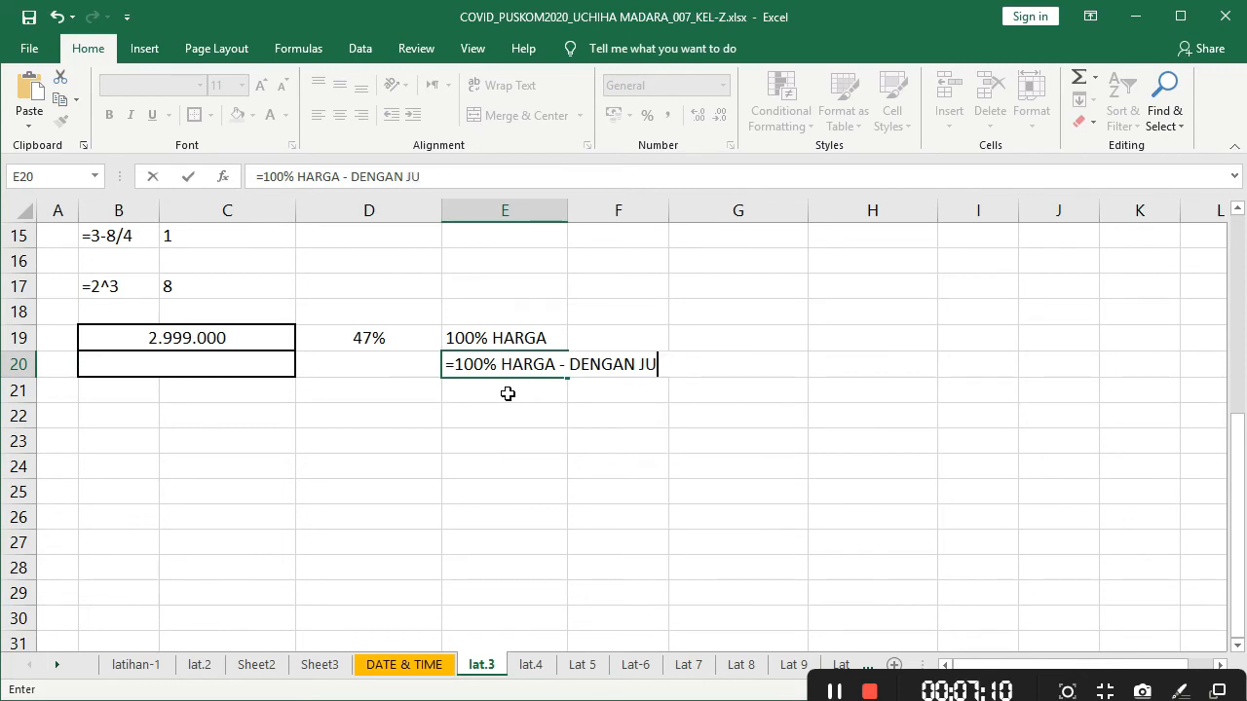
type("MLAH DISKON ")
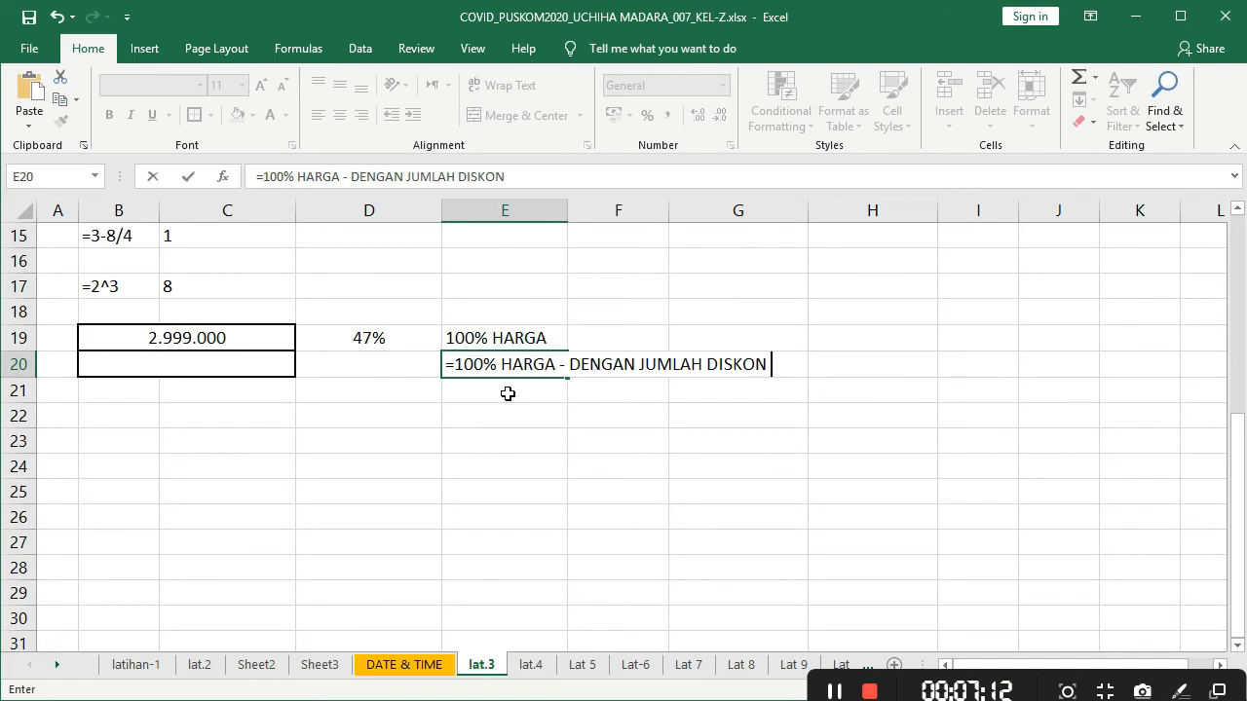
type("YANG DI")
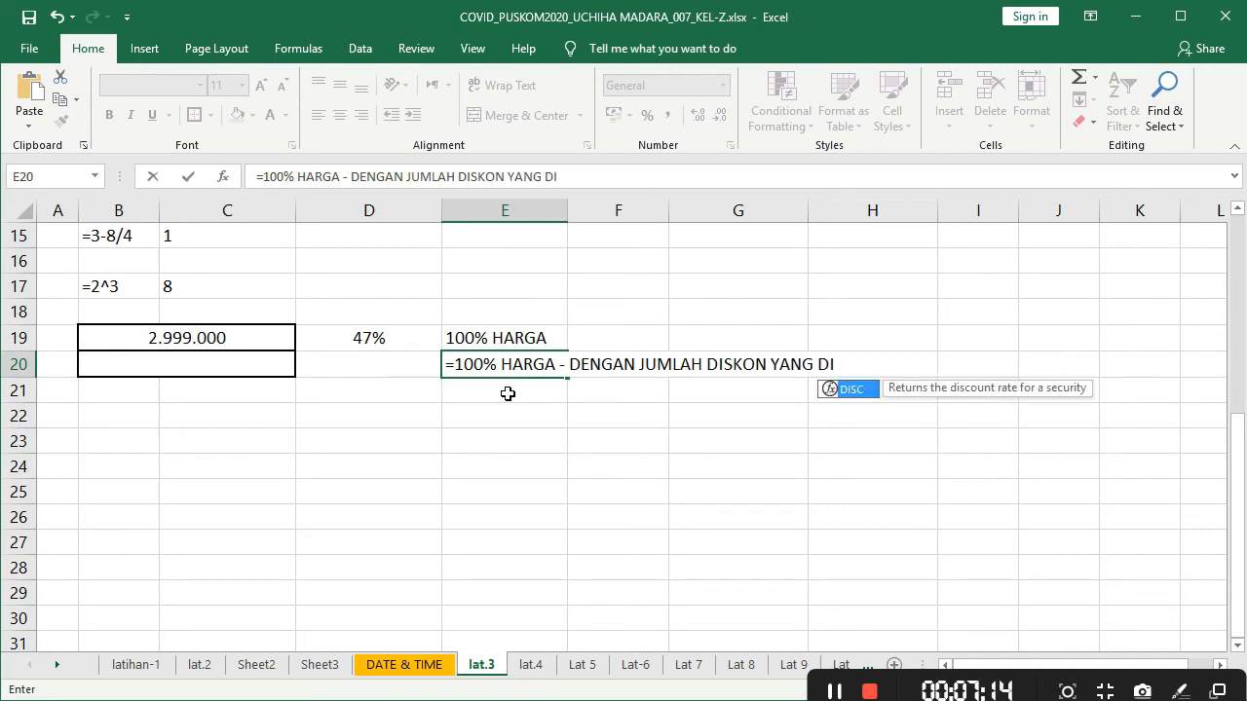
type("BERIKAN")
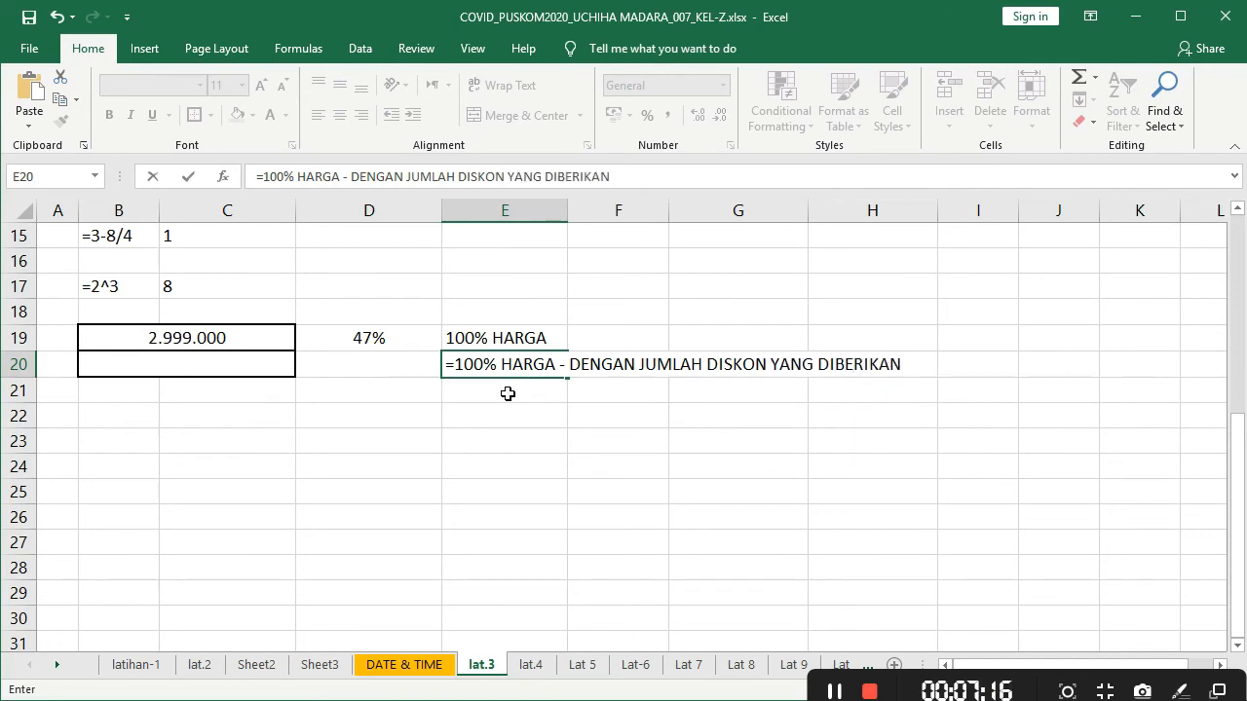
left_click(264, 178)
key("BackSpace")
key("Return")
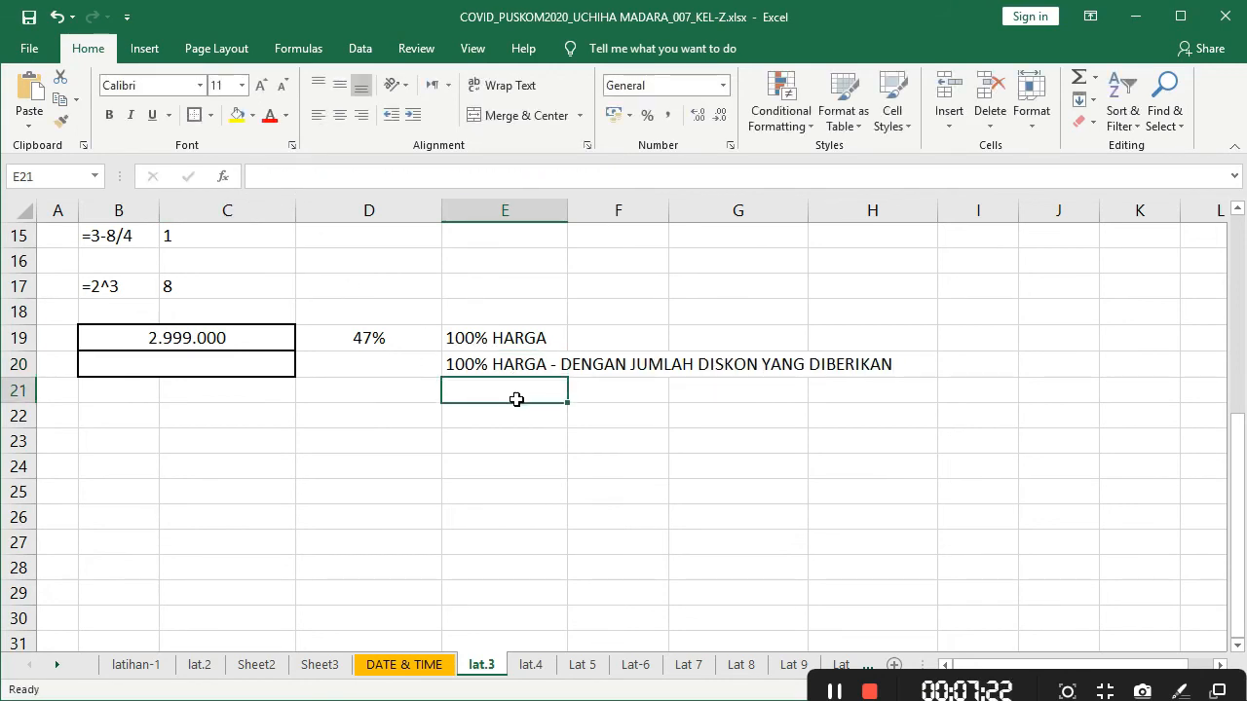
- Enter the remaining price percentage, 53%, in cell E21
left_click_drag(373, 350, 390, 368)
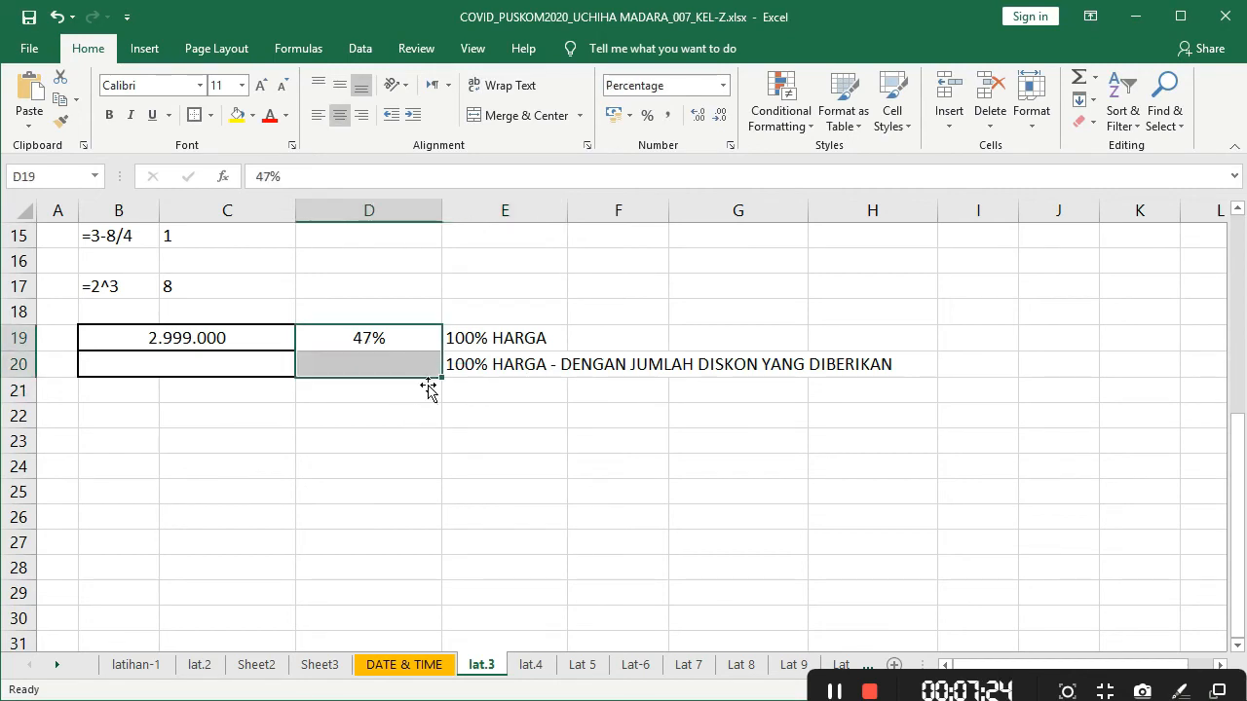
left_click(412, 348)
left_click(482, 399)
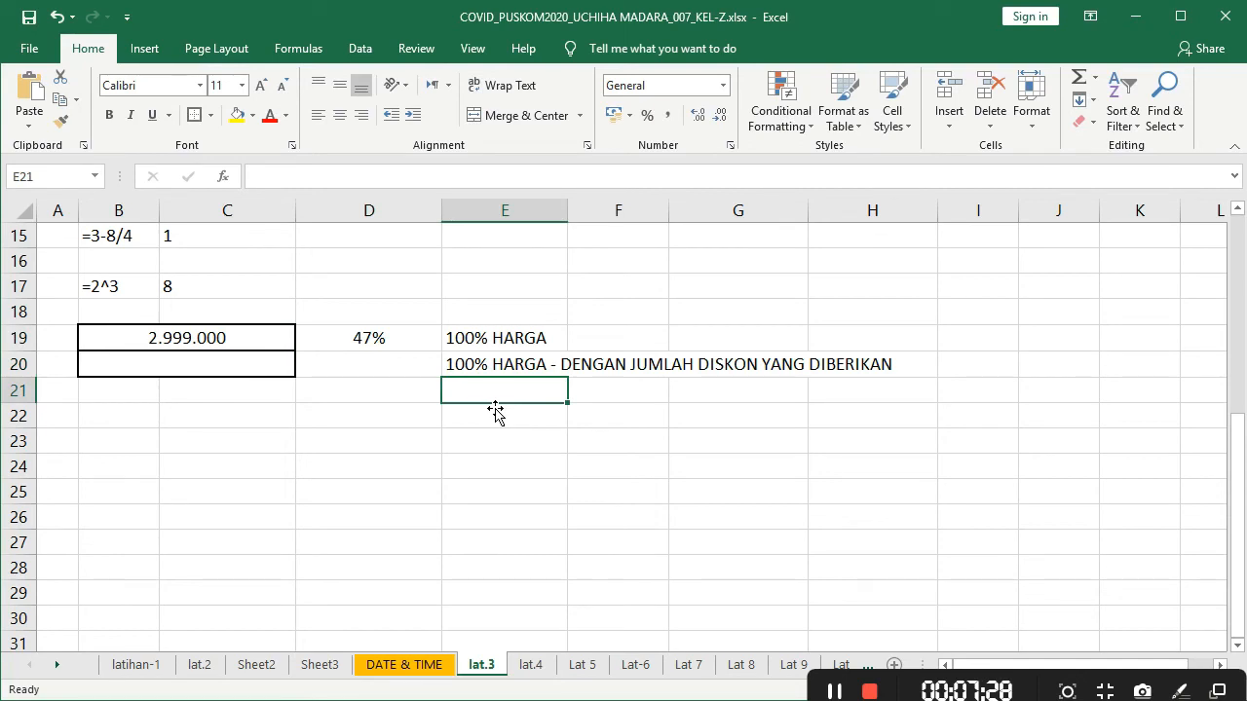
type("53")
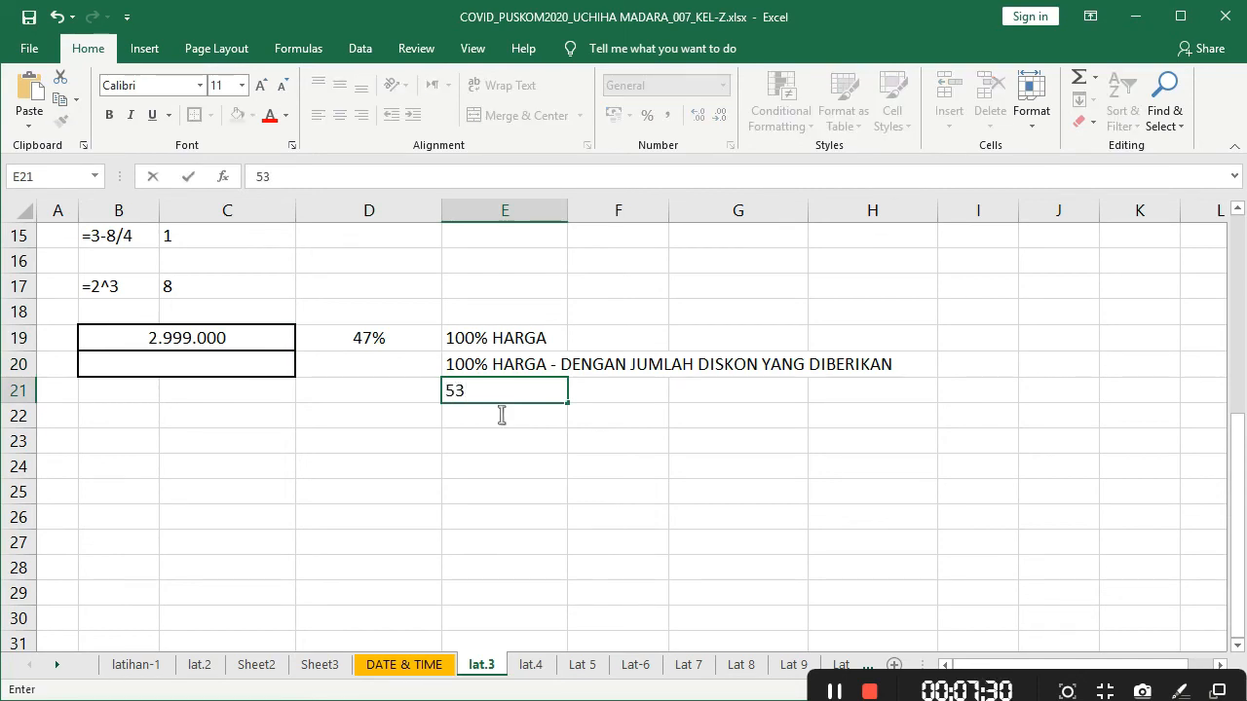
type("%")
key("Return")
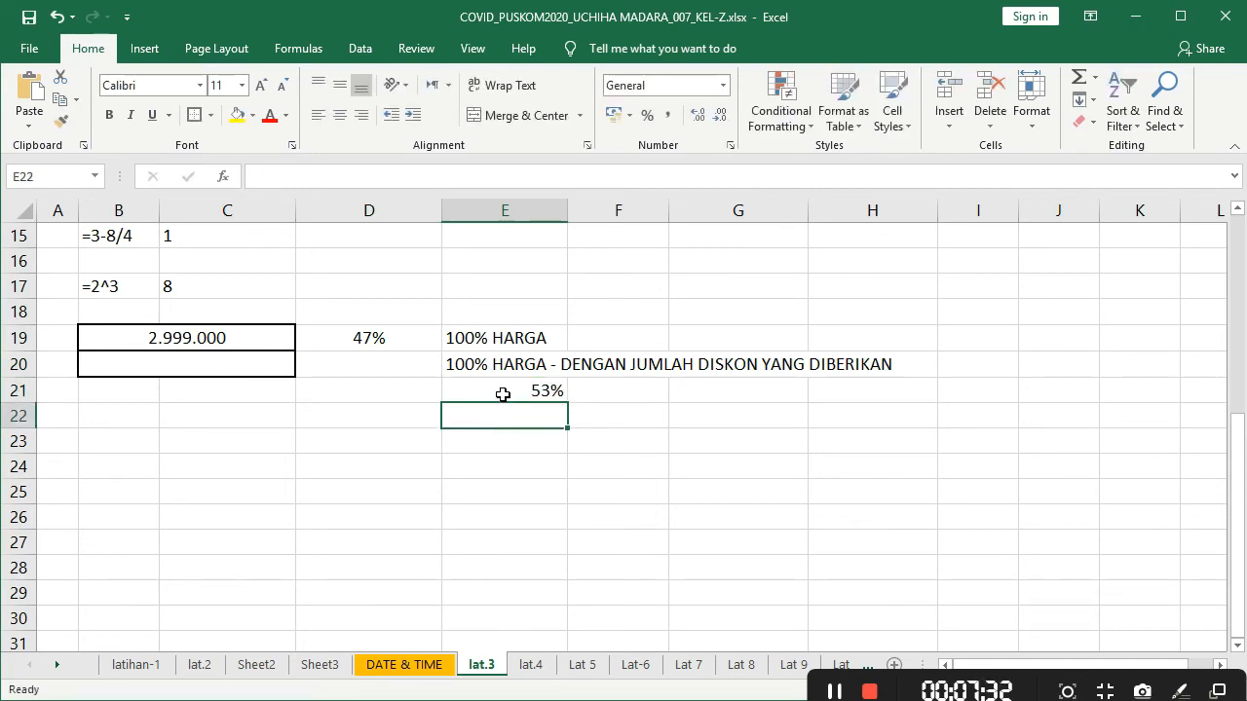
- Format cell E21 as bold red text on a yellow fill and centre it
left_click(502, 394)
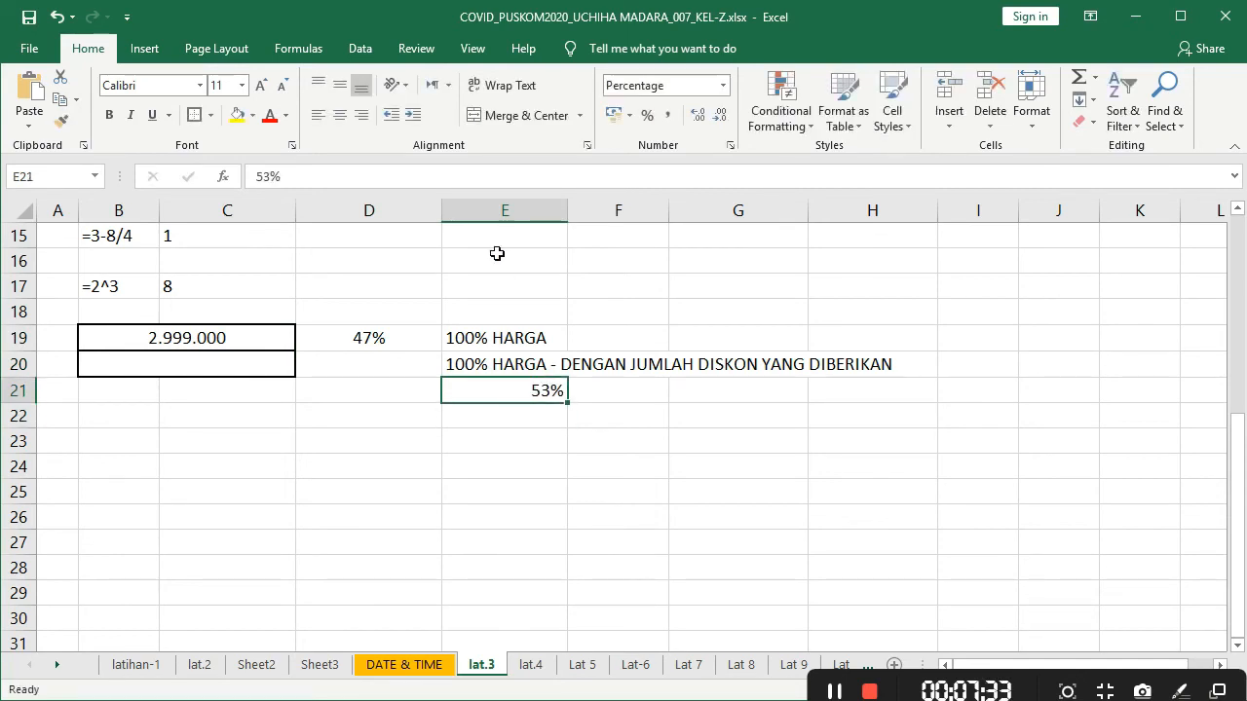
left_click(110, 115)
left_click(238, 115)
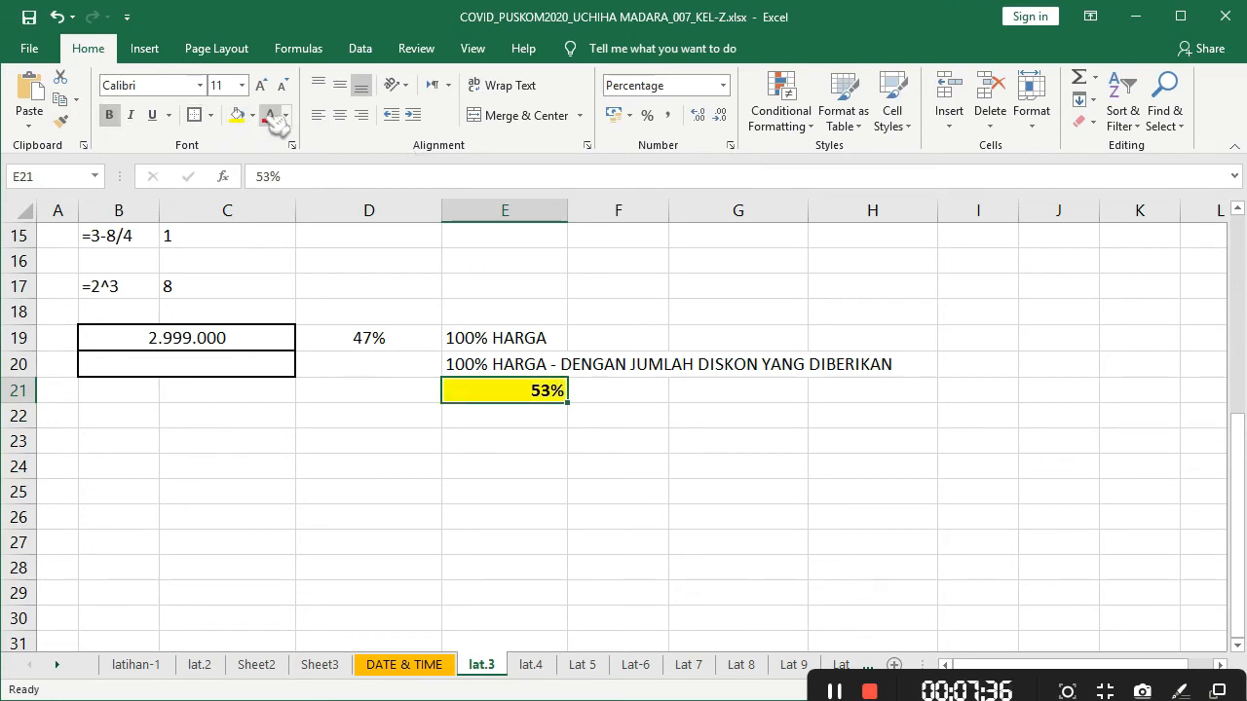
left_click(270, 115)
left_click(340, 115)
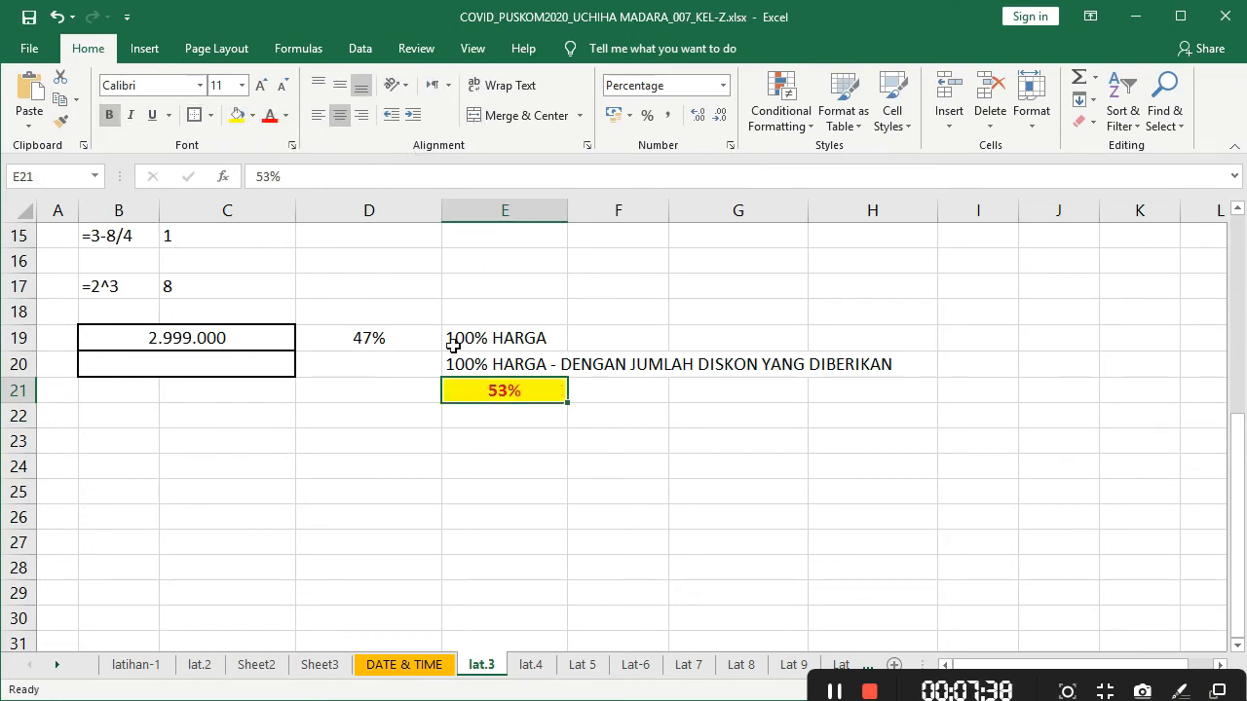
- Calculate the discounted price in merged cell B20 with the formula =B19*53%
left_click(524, 498)
left_click(503, 394)
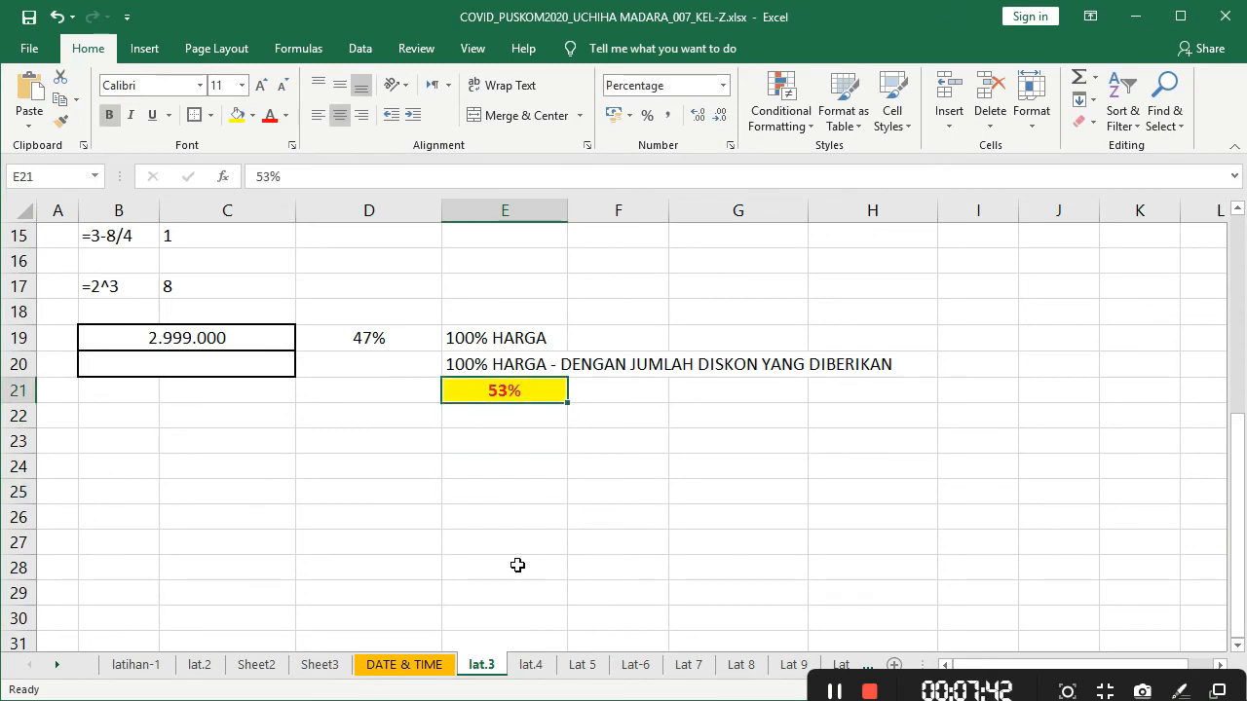
left_click(246, 368)
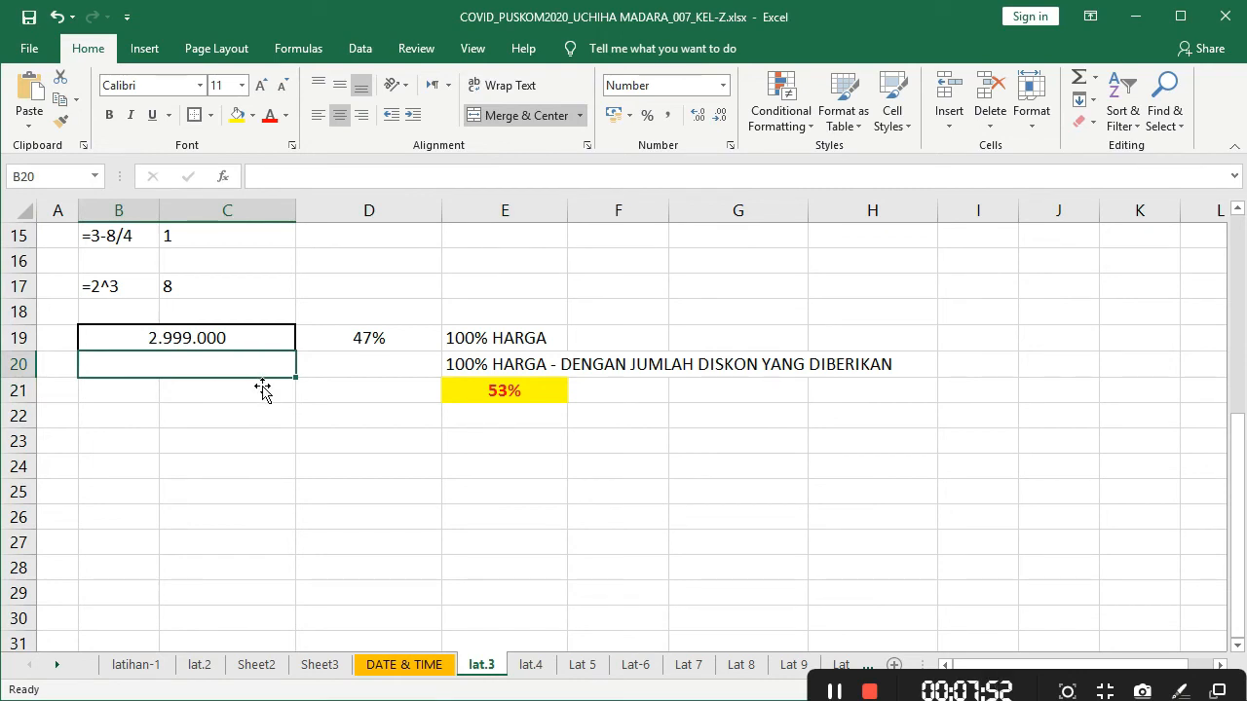
type("=")
left_click(182, 339)
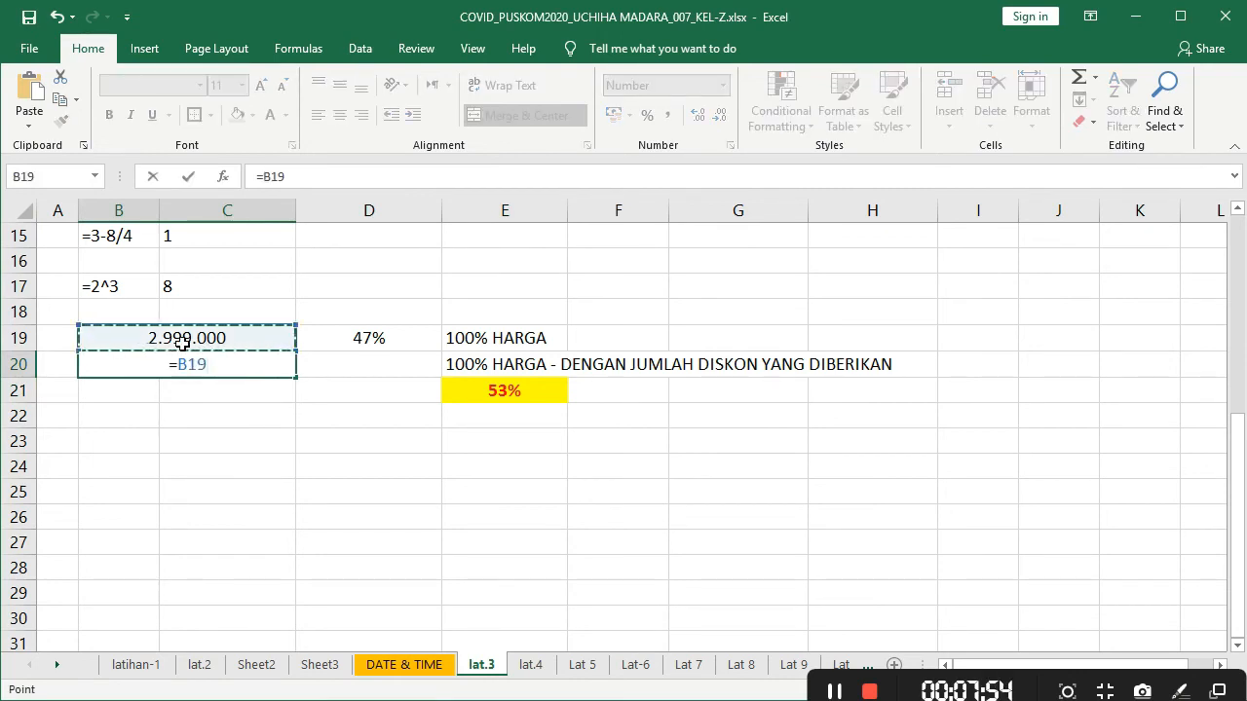
type("*")
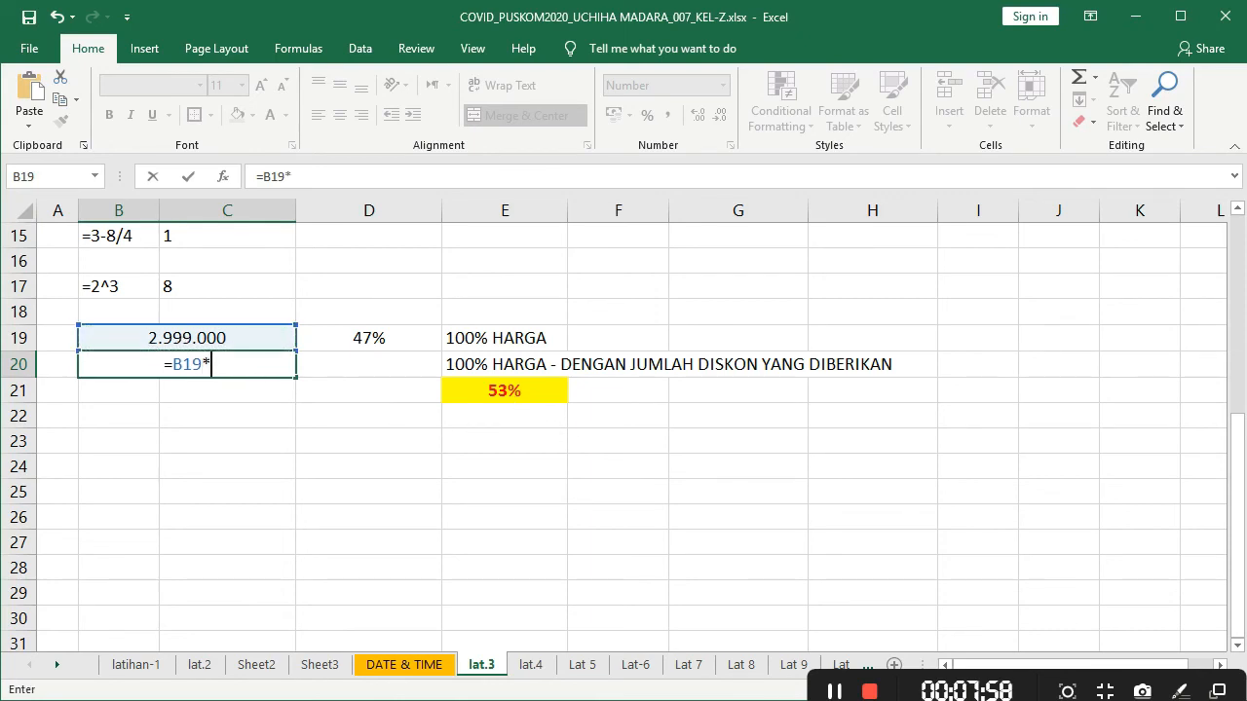
type("53%")
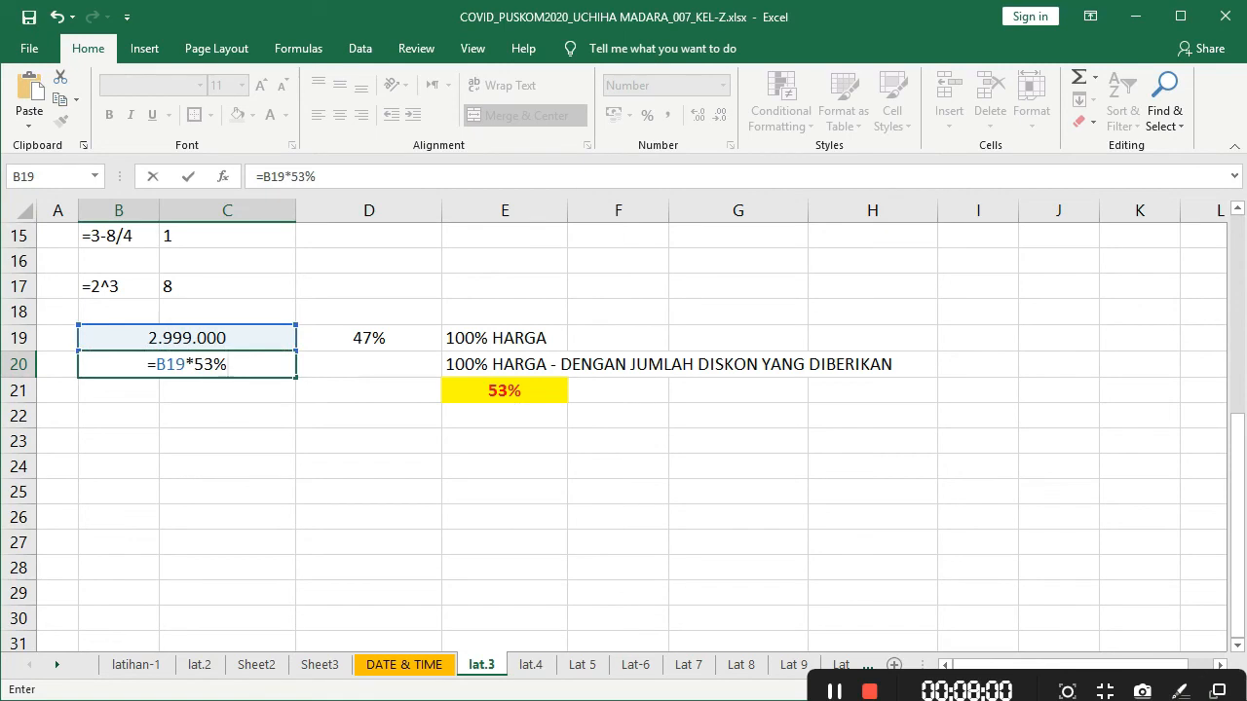
key("Return")
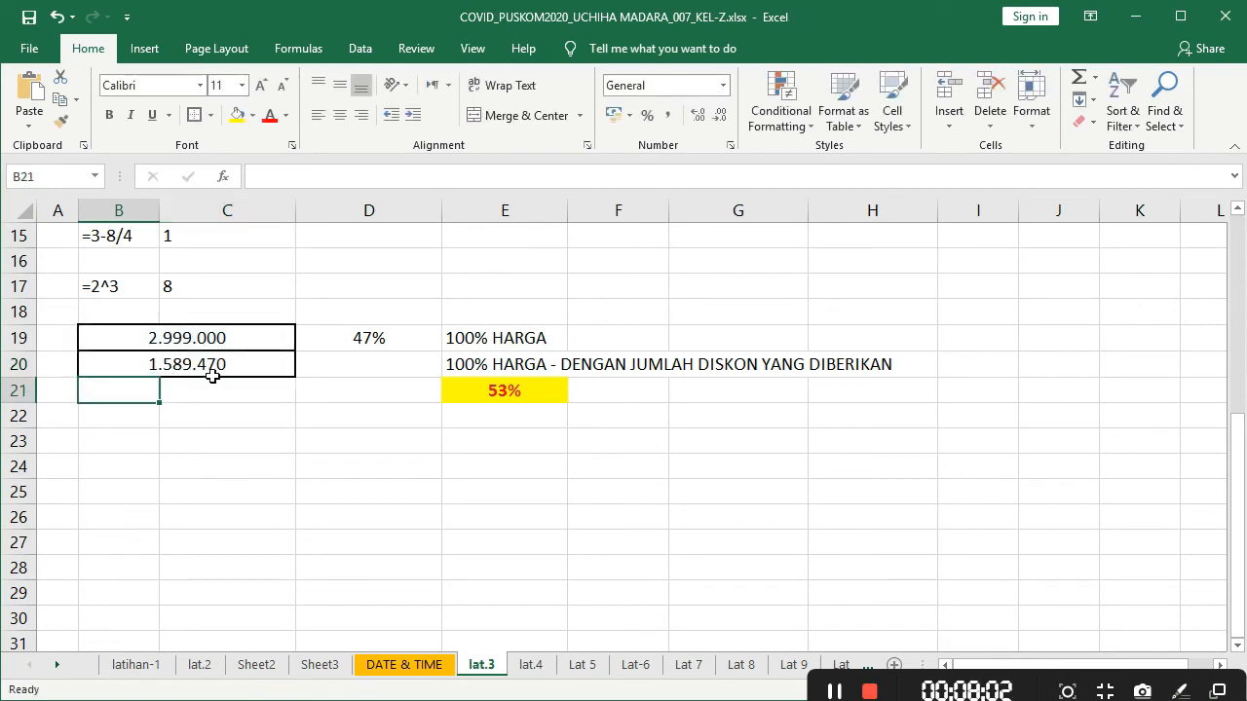
left_click(213, 376)
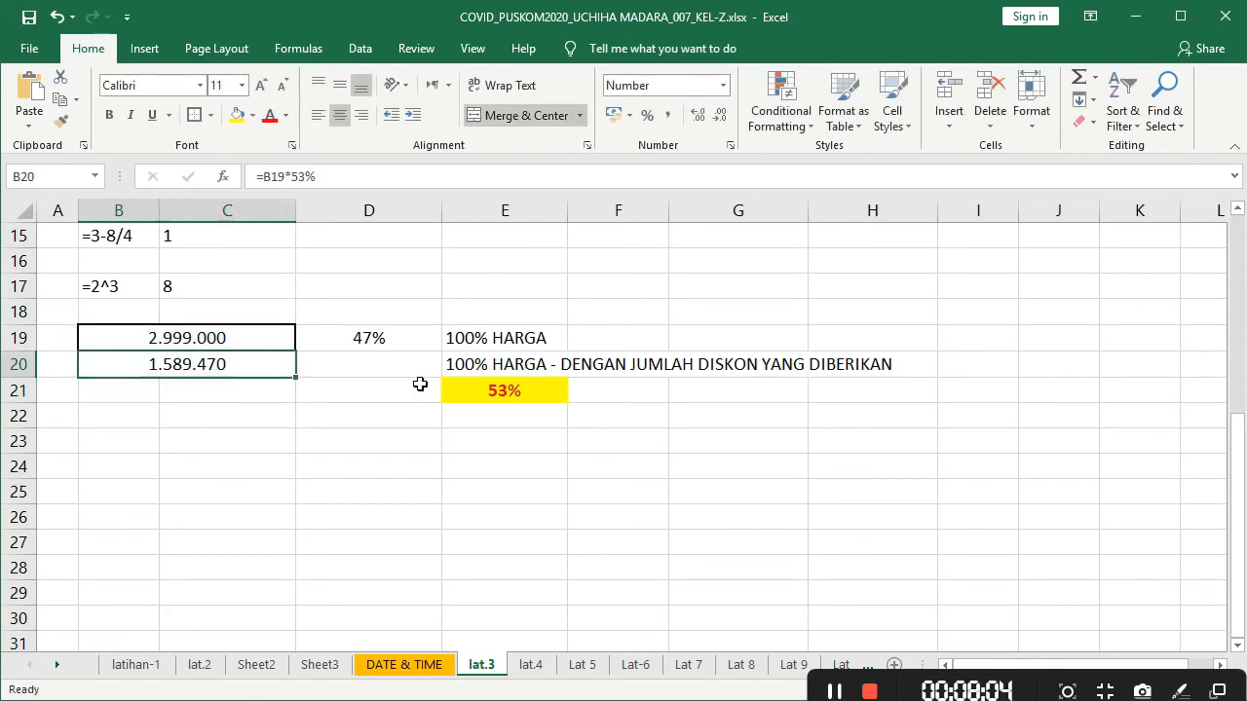
- Calculate the discount amount in cell D20 with the formula =B19*D19
left_click(376, 341)
left_click(369, 374)
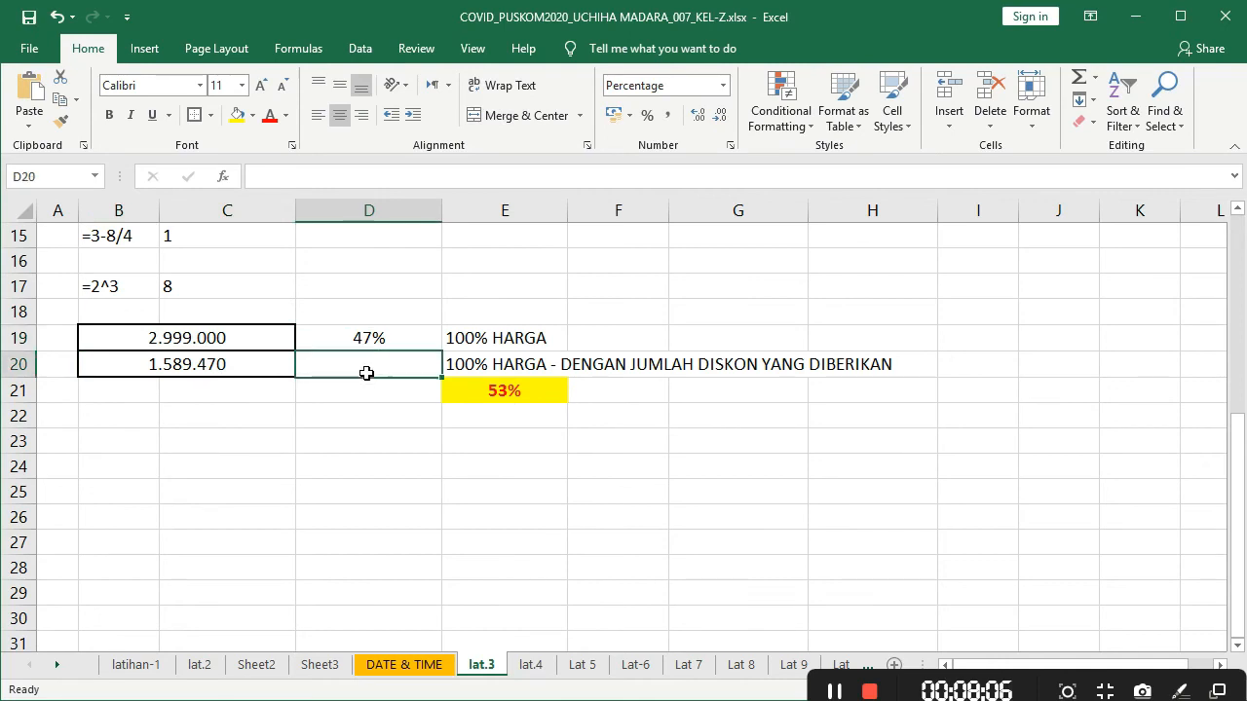
type("=")
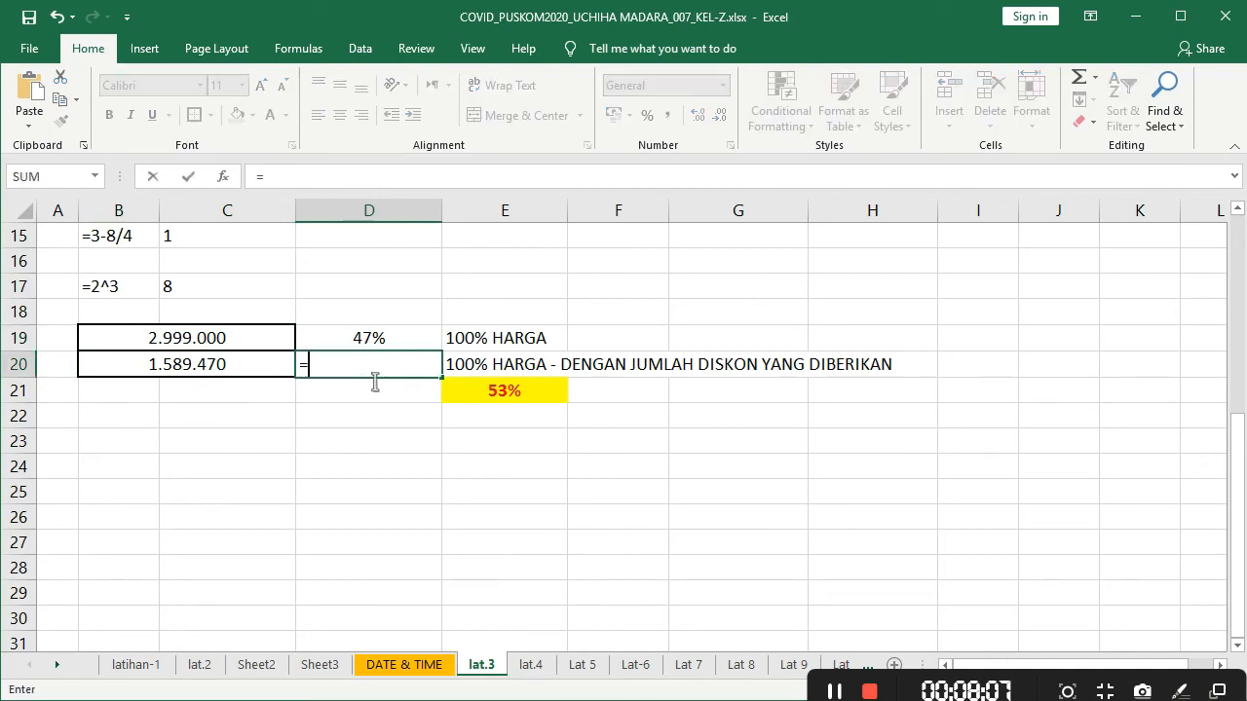
left_click(251, 338)
left_click(387, 337)
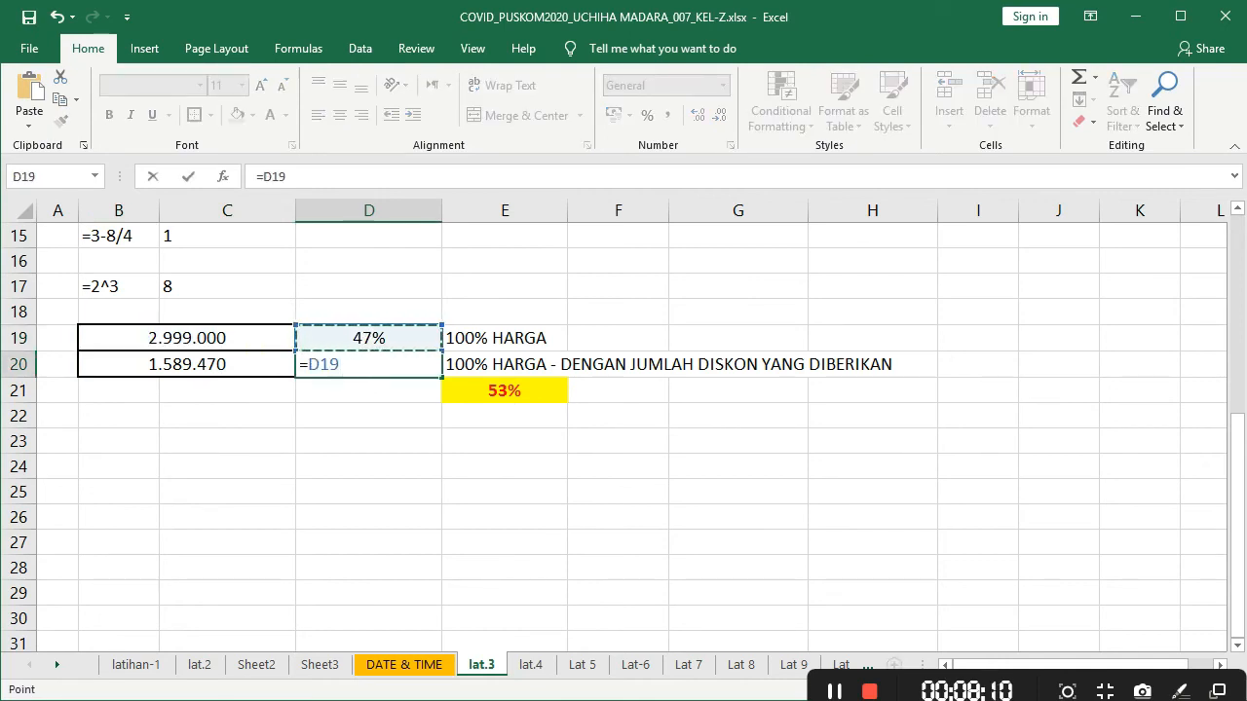
left_click(239, 336)
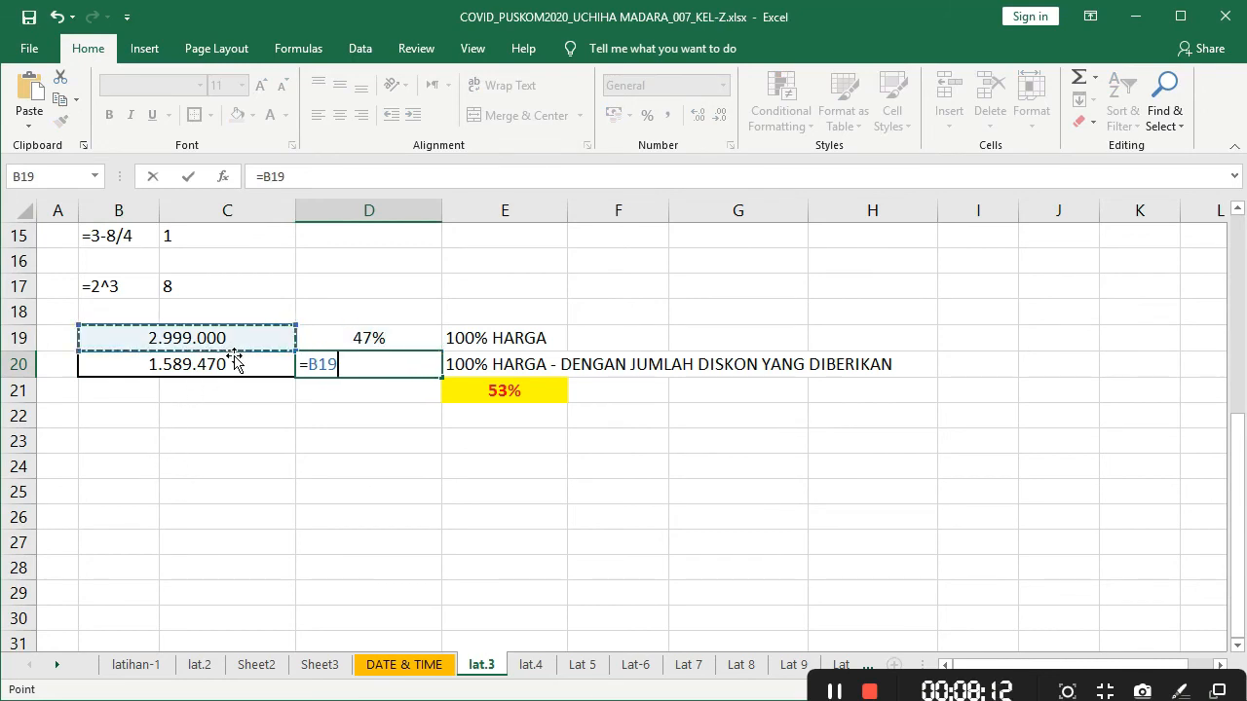
type("*")
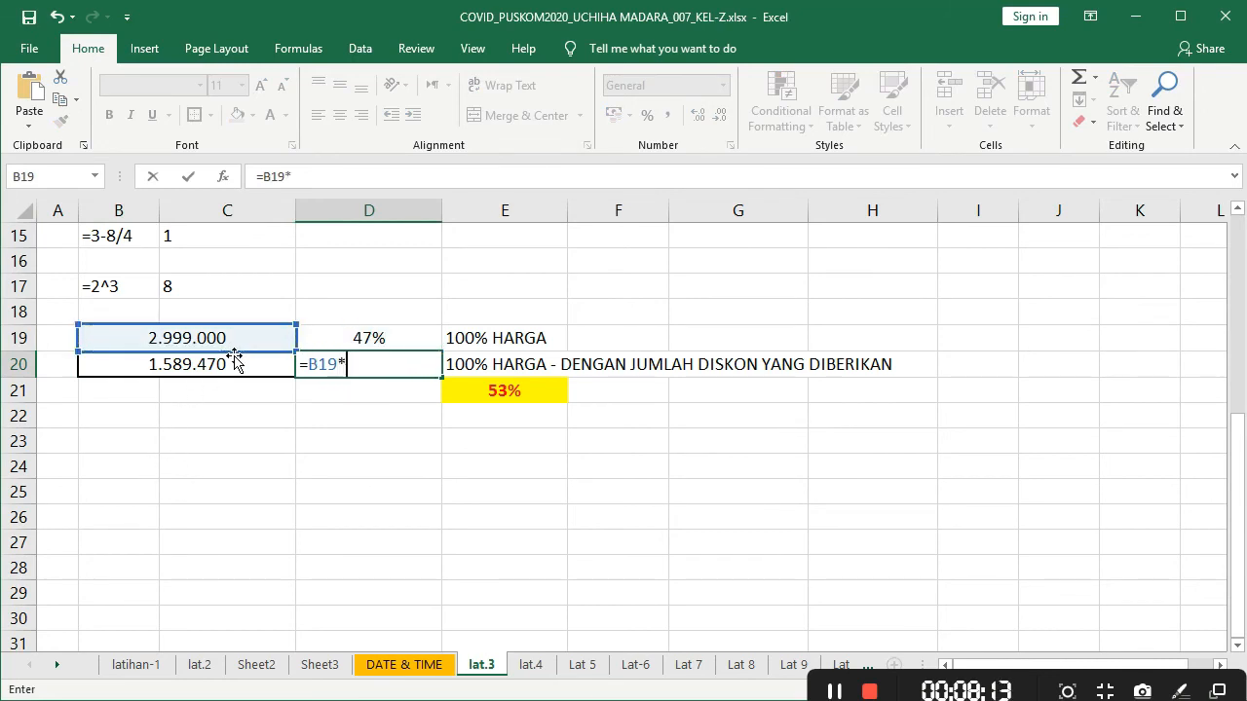
left_click(392, 334)
key("Return")
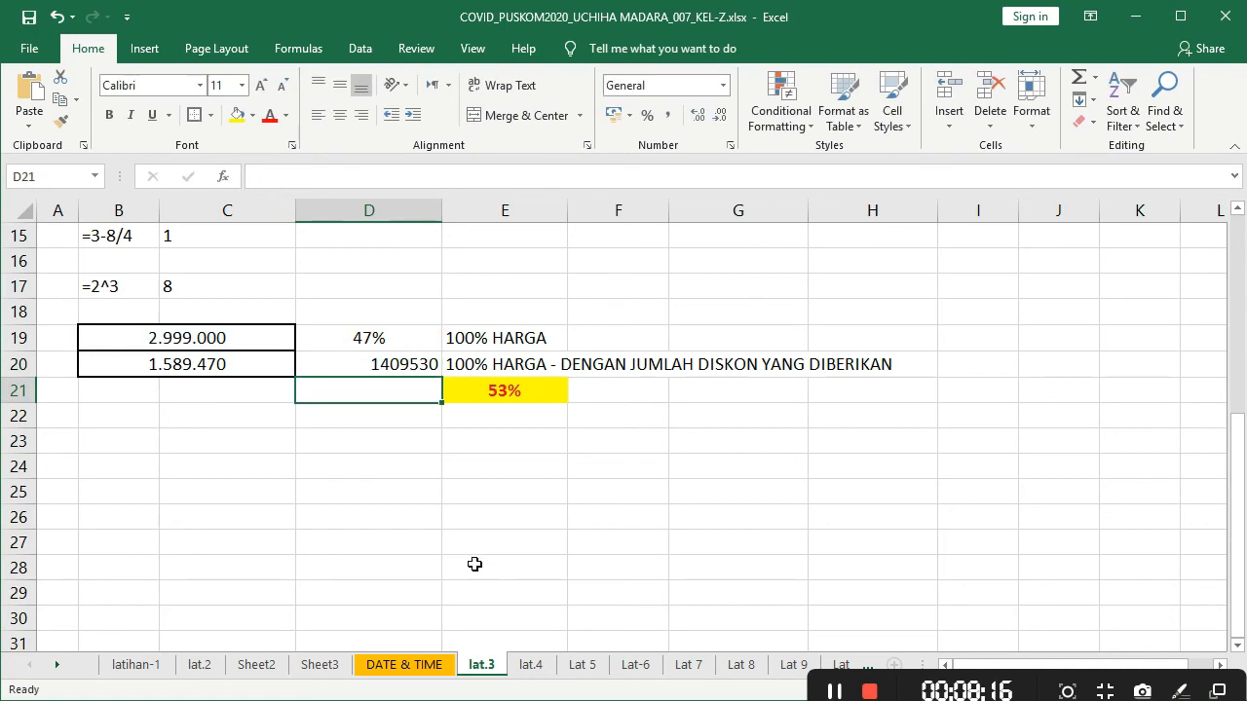
- Copy the formatting of B20 onto the discount amount in D20, keeping D20 unmerged from E20 and its value centred
left_click(362, 370)
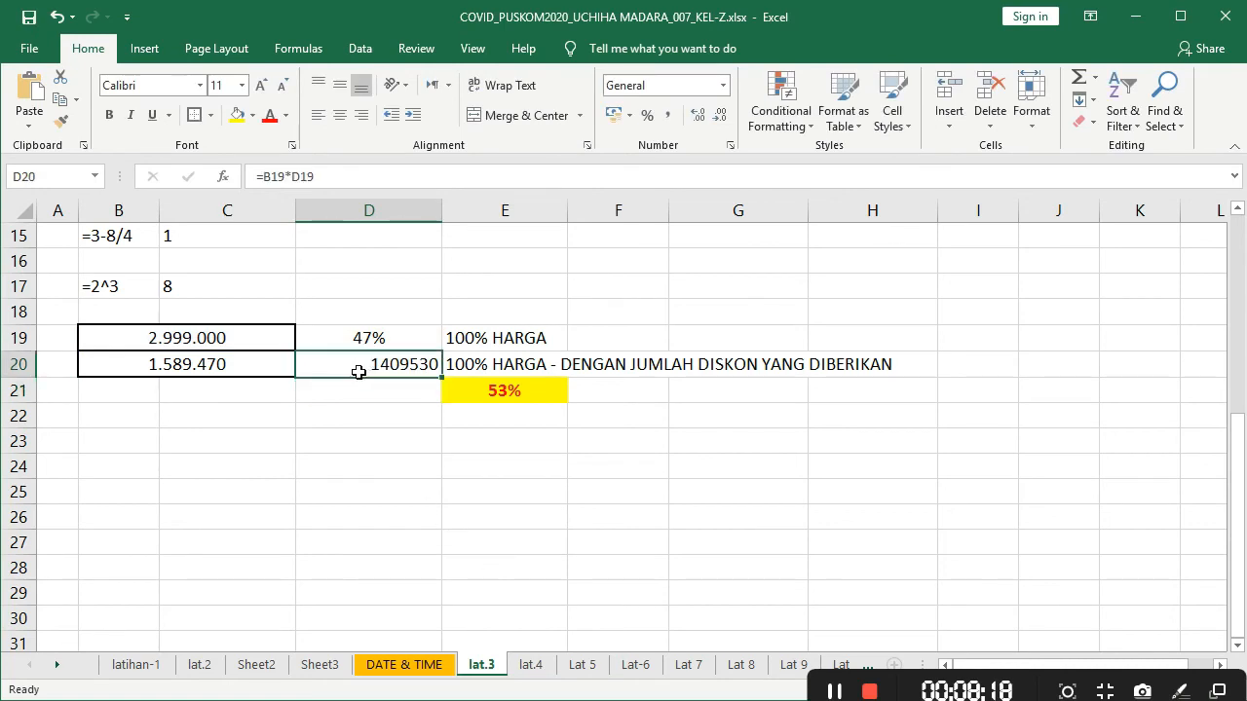
left_click(191, 363)
left_click(61, 99)
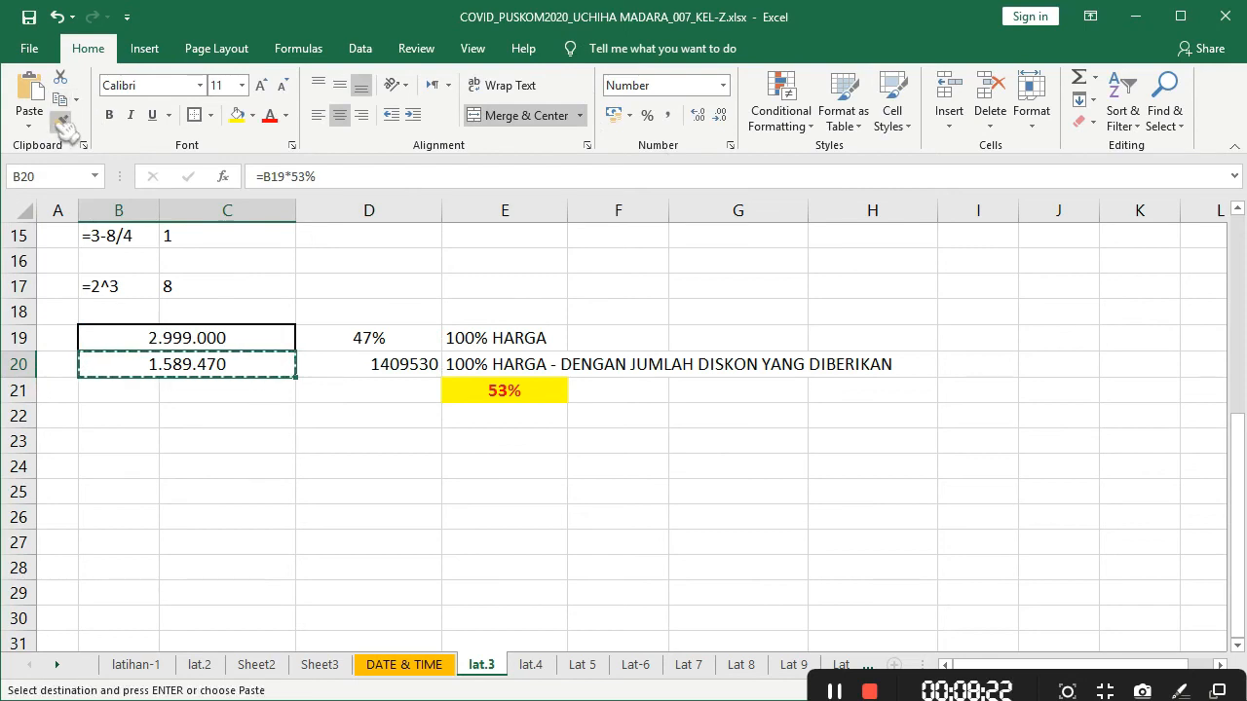
left_click(60, 122)
left_click(359, 372)
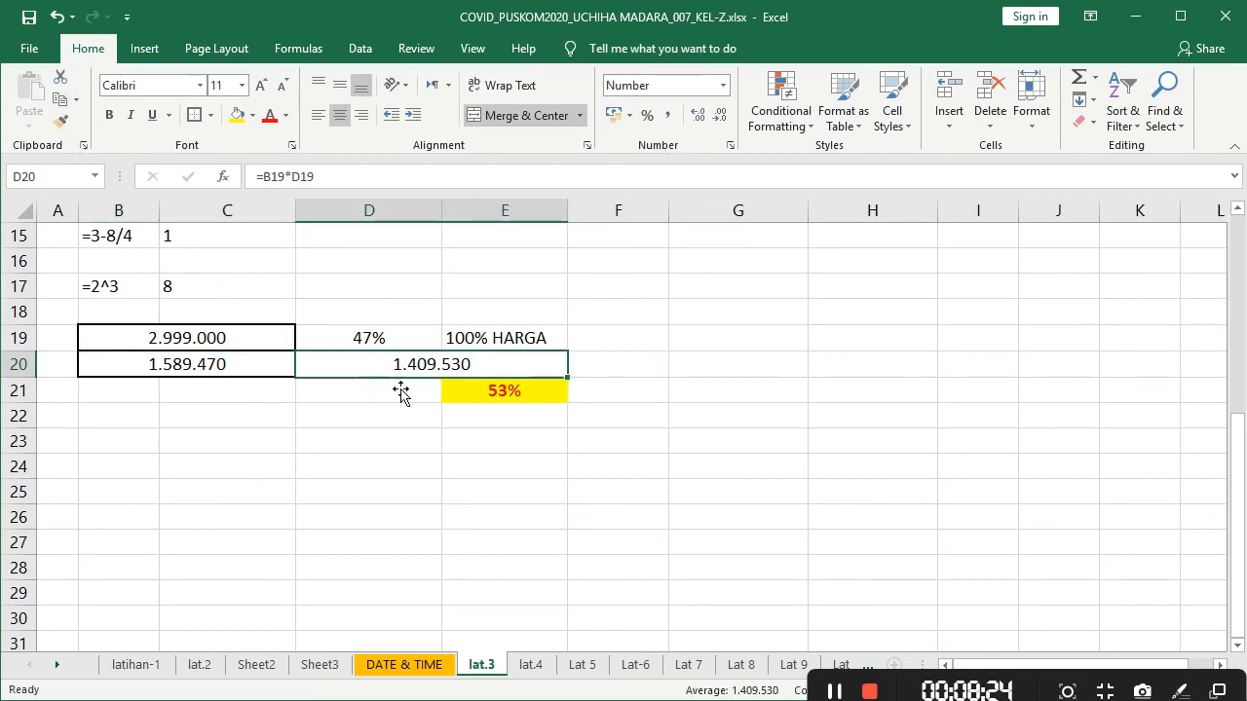
left_click(500, 120)
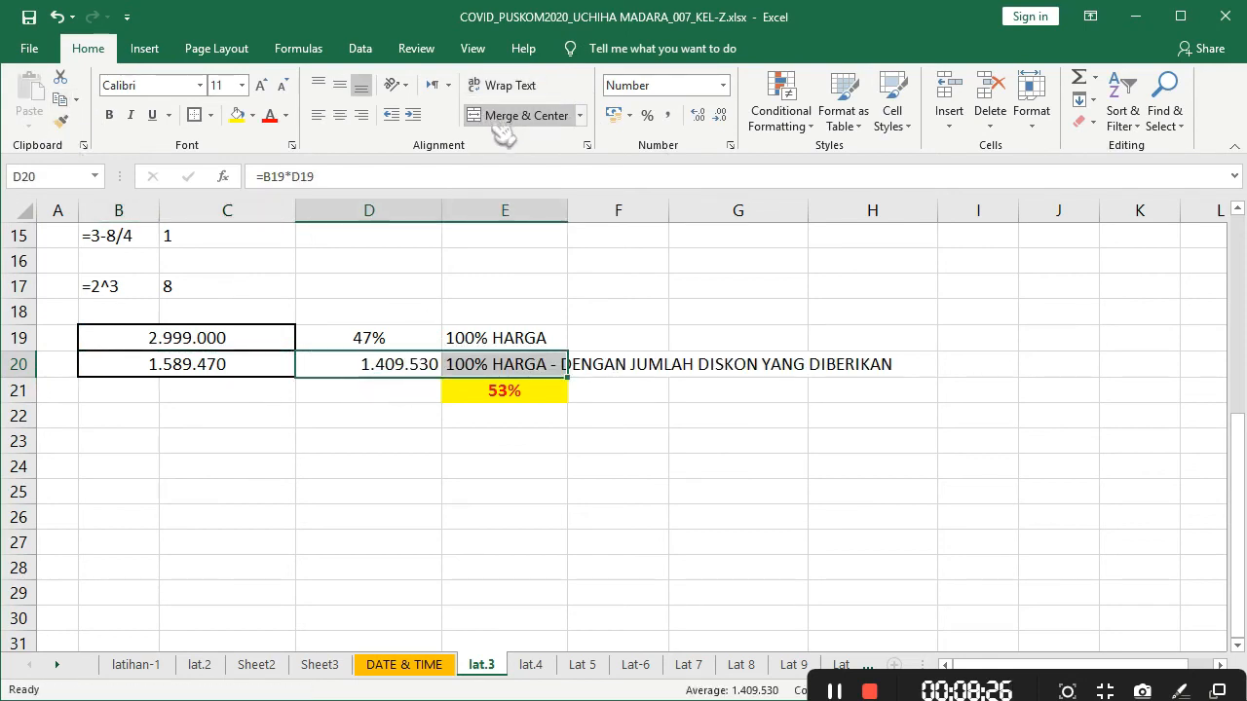
left_click(387, 374)
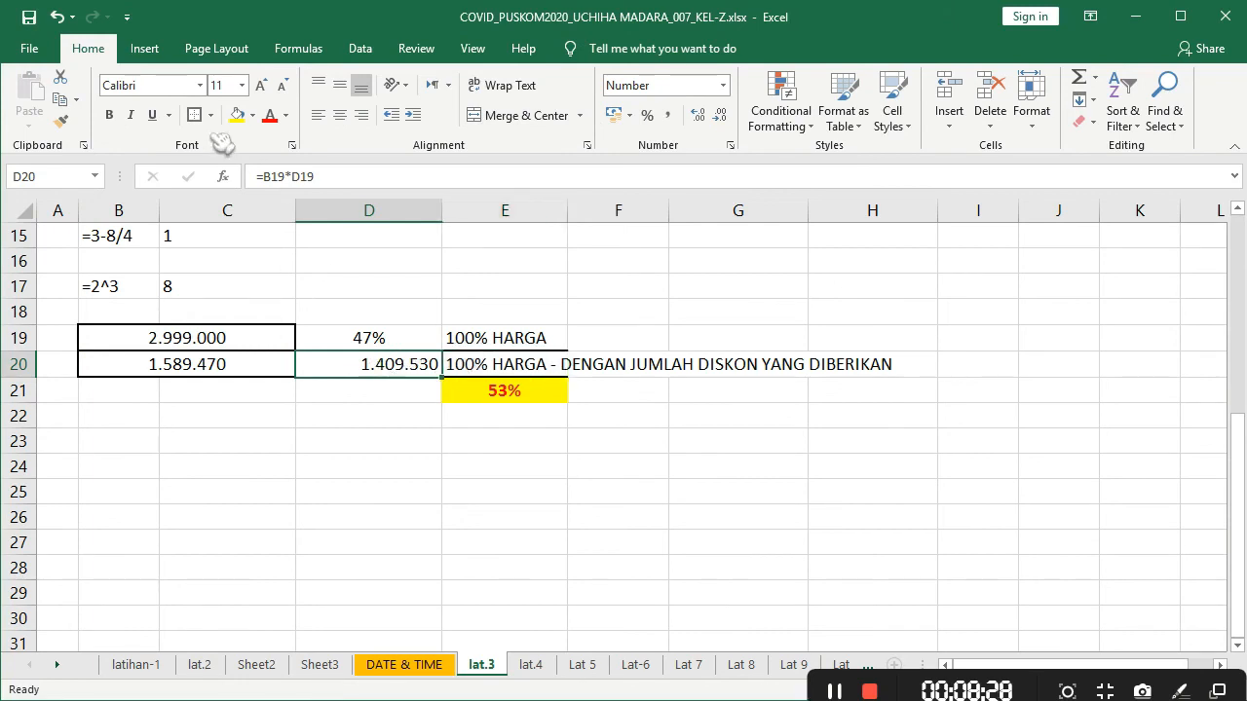
left_click(340, 115)
left_click(373, 422)
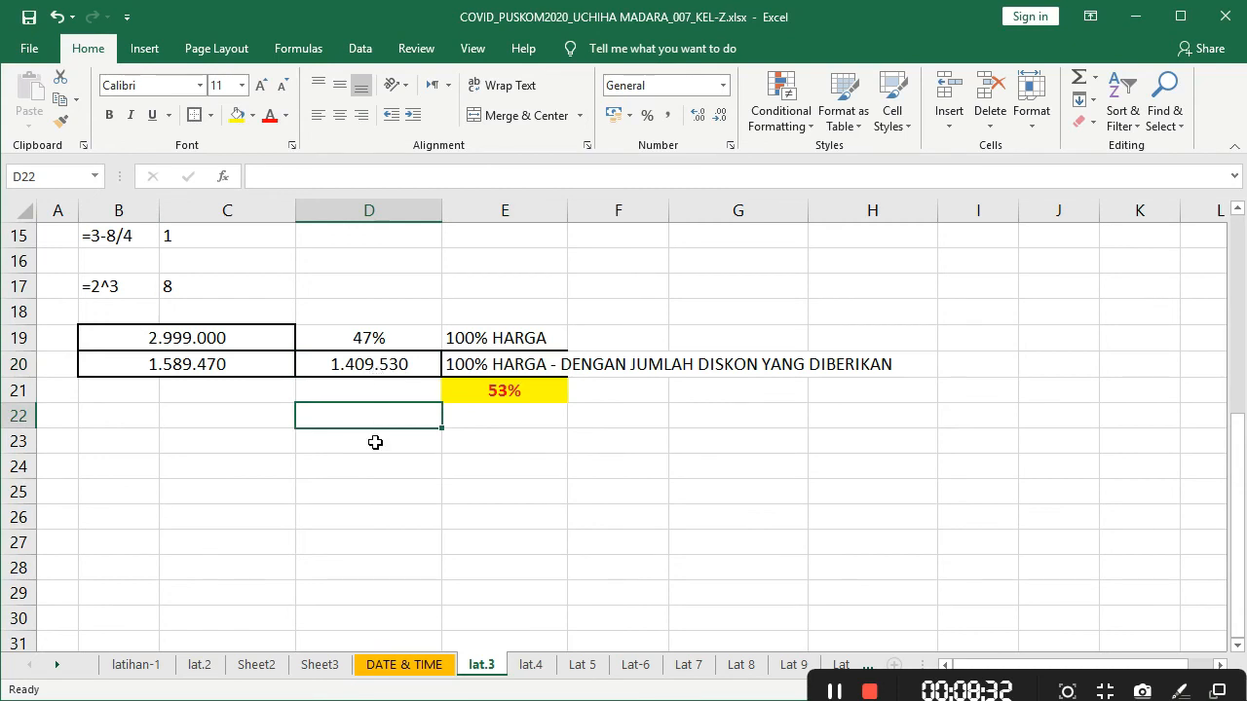
- Add the discounted price and the discount amount in cell C22 with the formula =B20+D20
left_click(214, 425)
type("=")
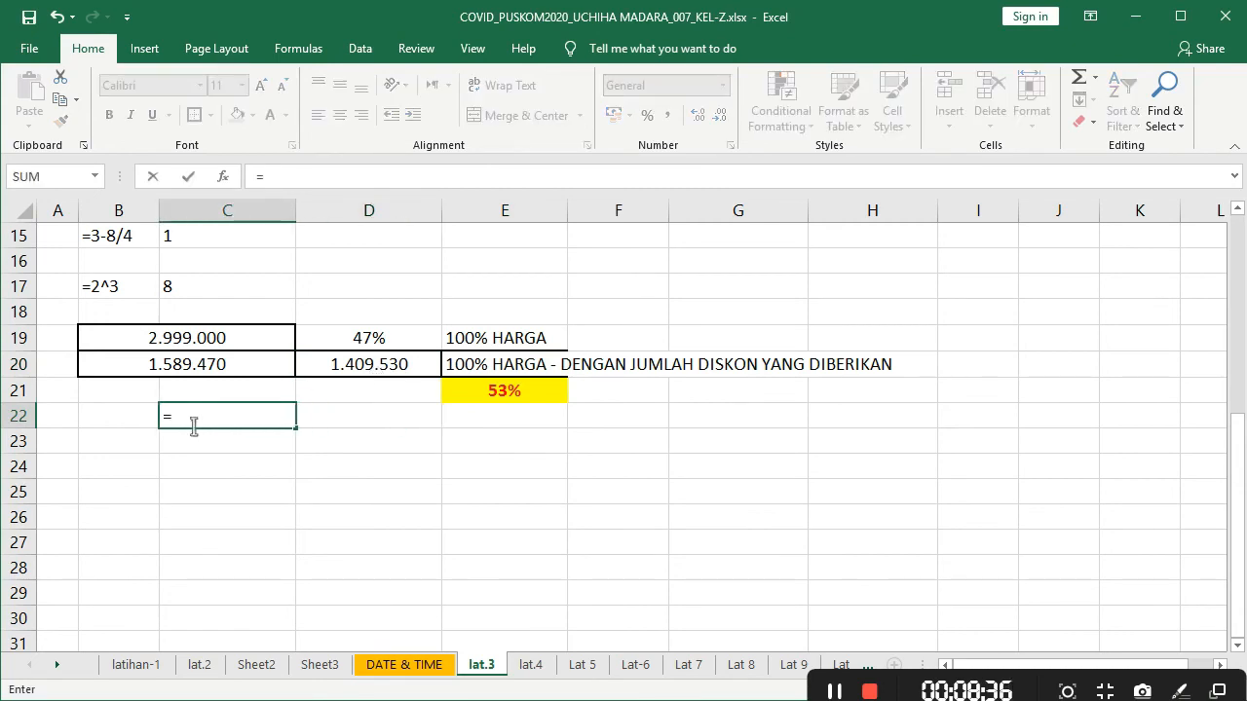
left_click(188, 371)
type("+")
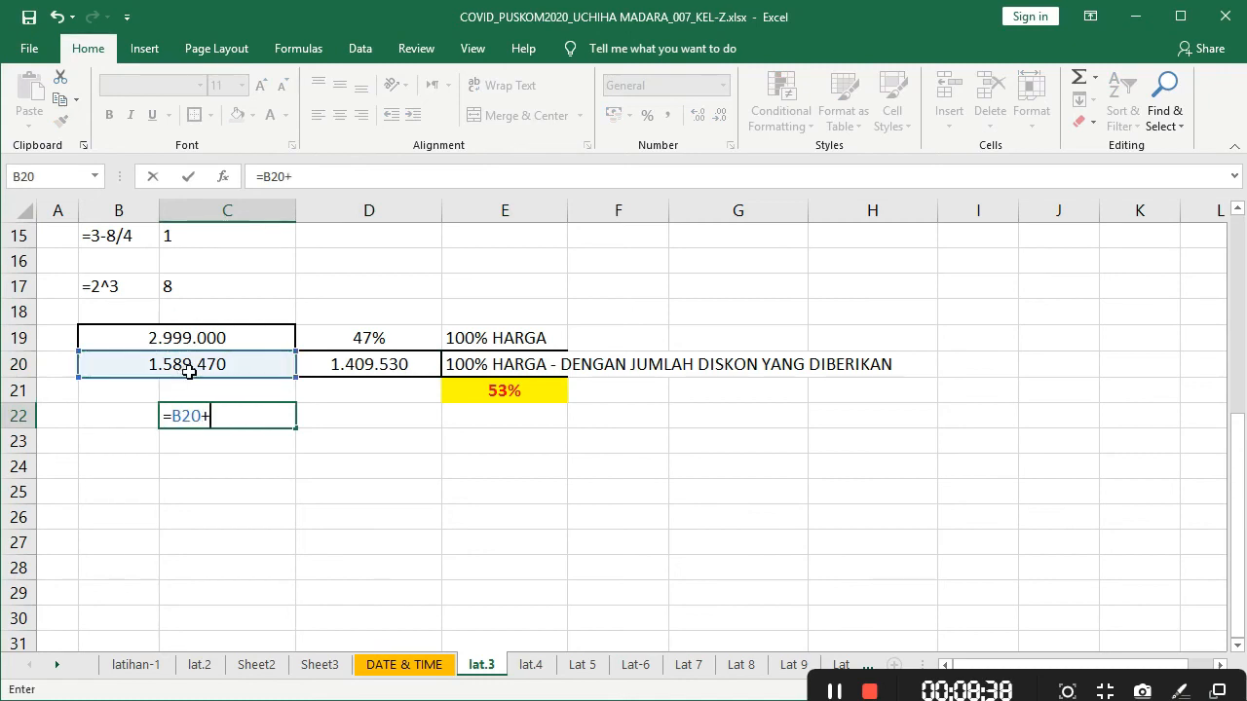
left_click(376, 370)
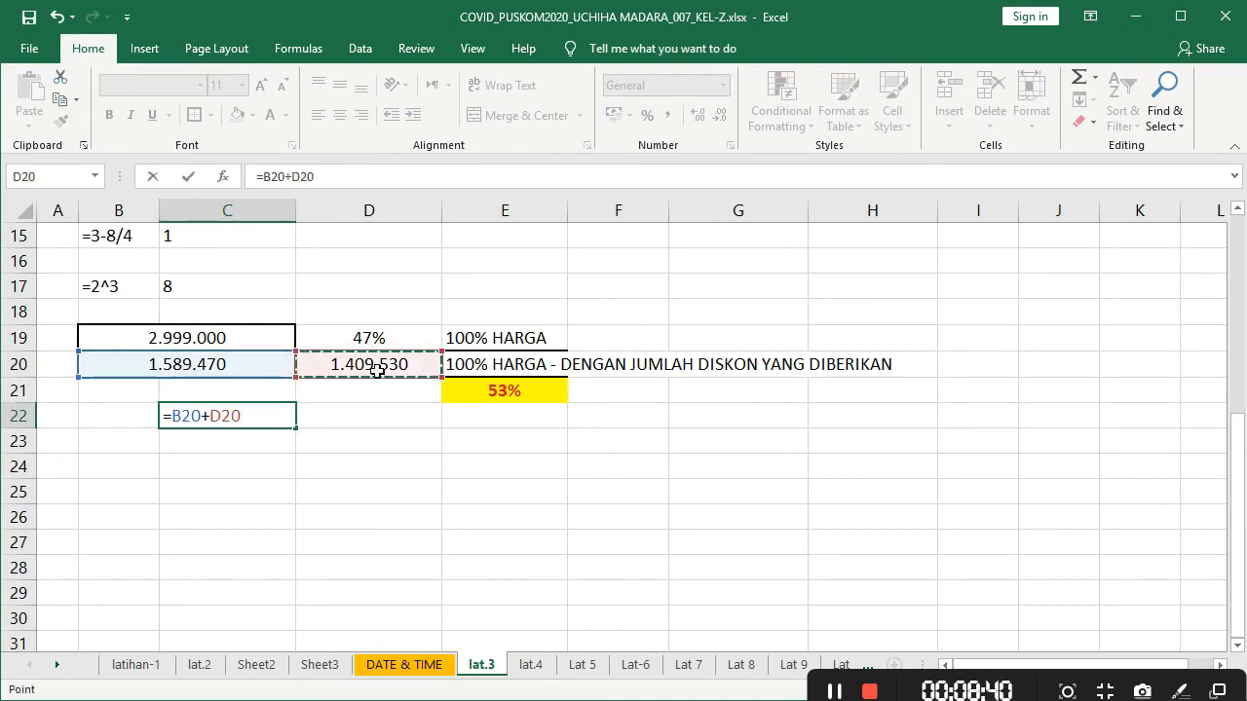
key("Return")
left_click(195, 421)
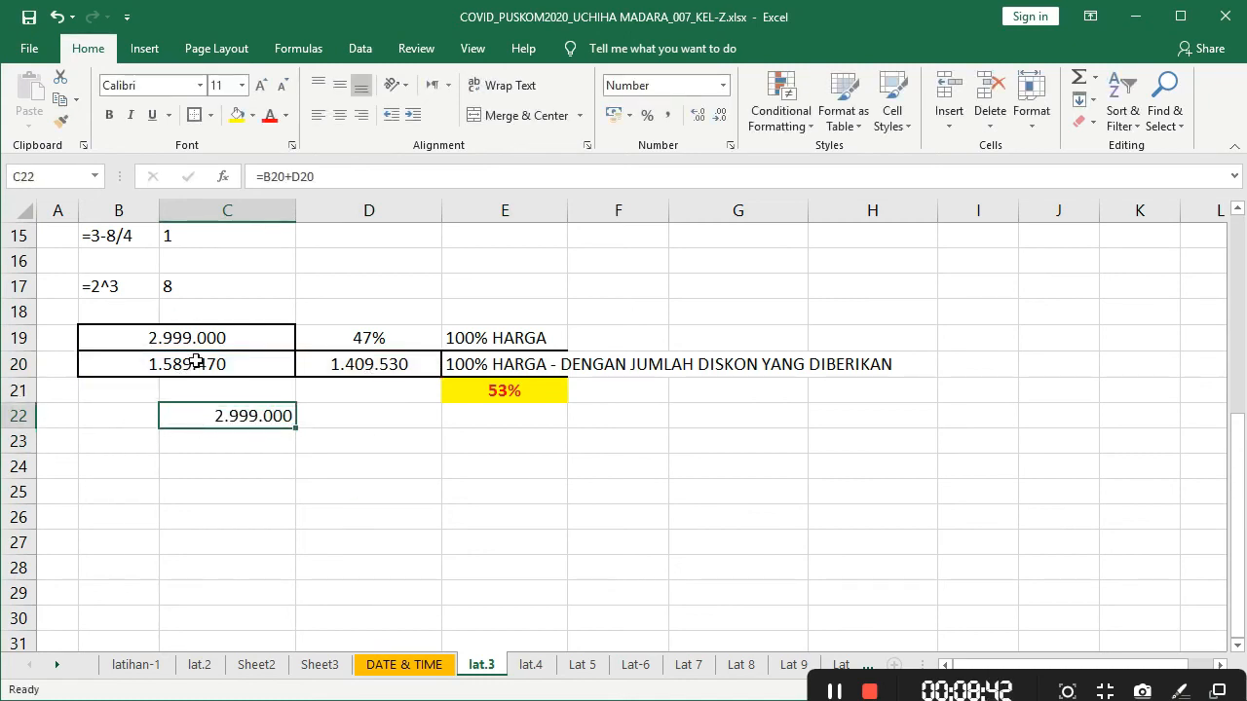
- Copy the highlighted 53% from E21 to B21 and merge and centre it across B21:C21
left_click(195, 336)
left_click(400, 368)
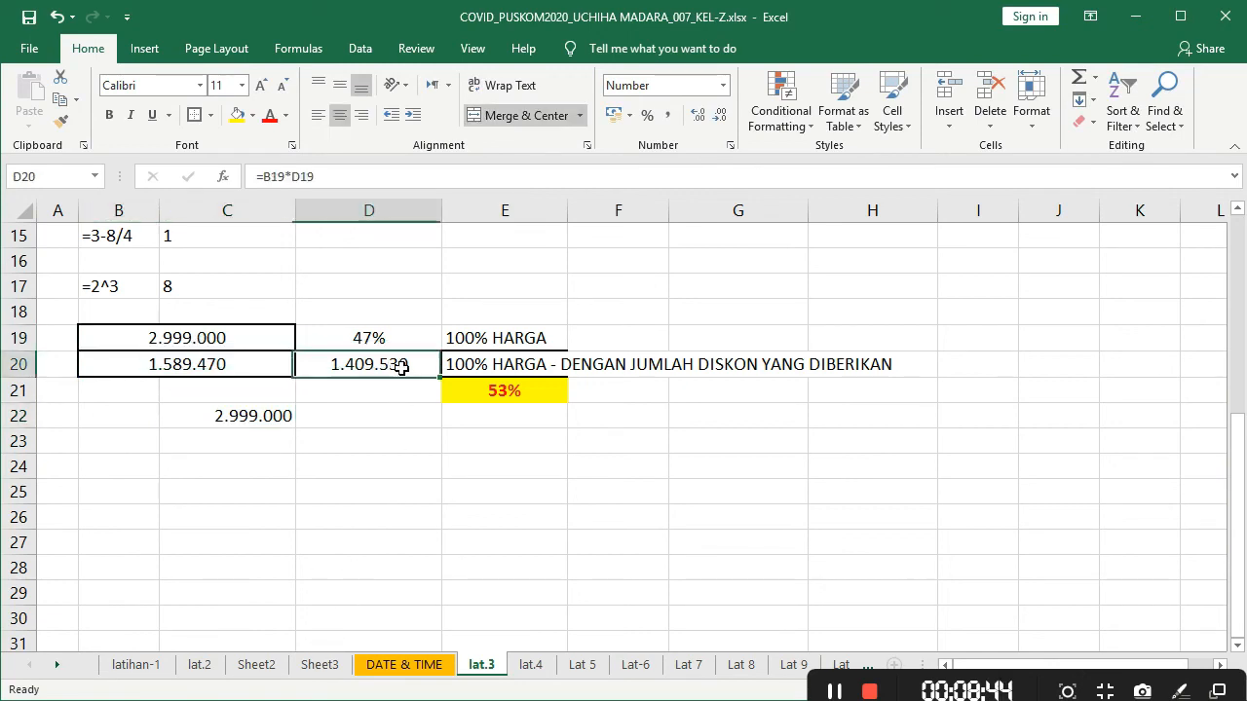
left_click(507, 394)
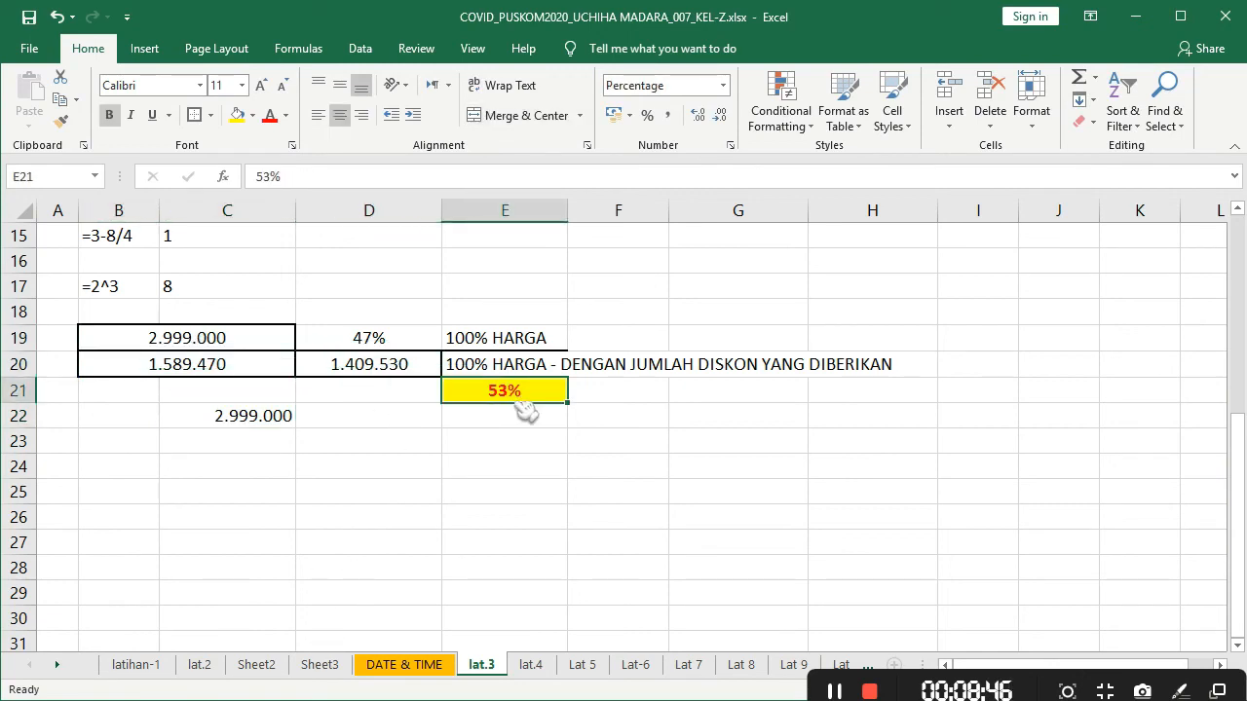
left_click_drag(526, 409, 134, 393)
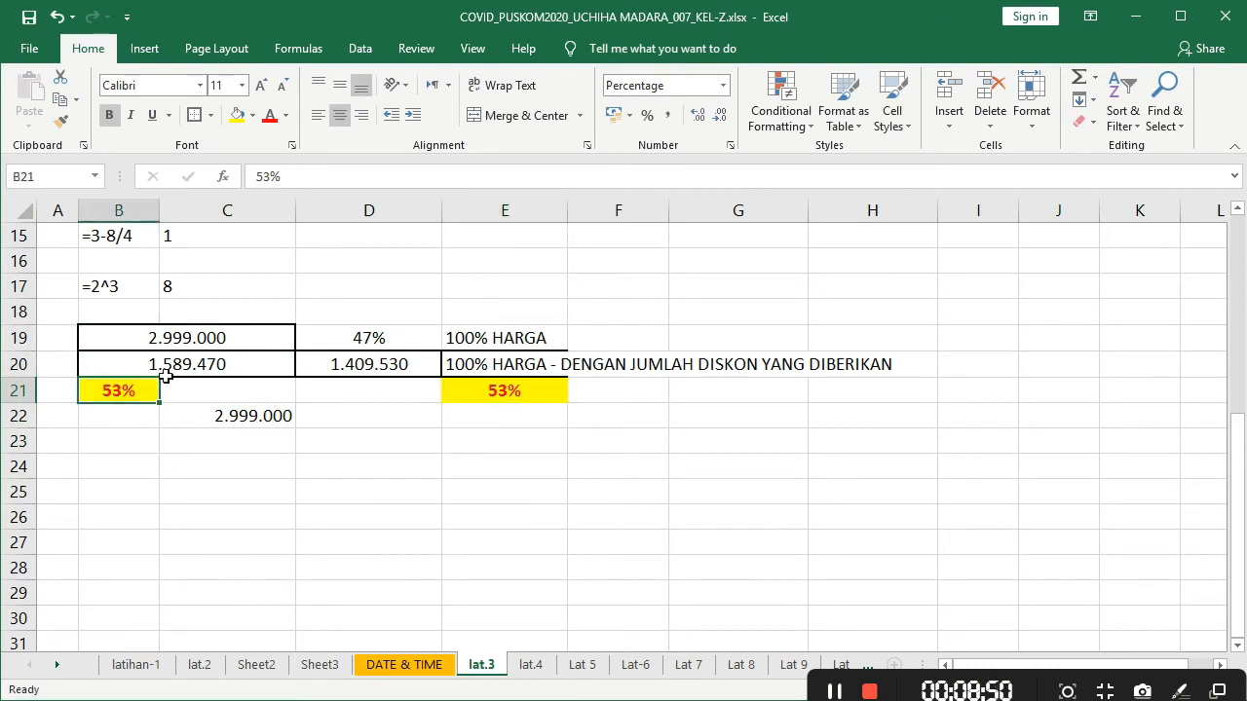
left_click_drag(159, 397, 172, 399)
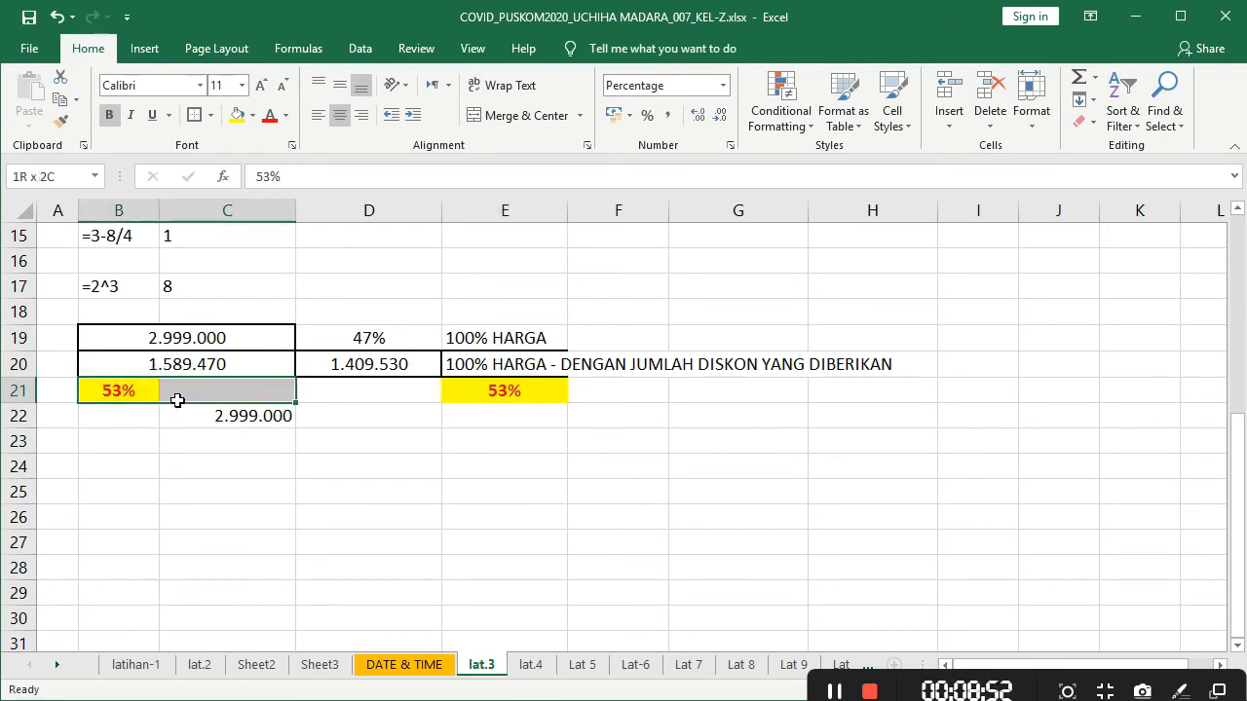
left_click(475, 115)
left_click(368, 467)
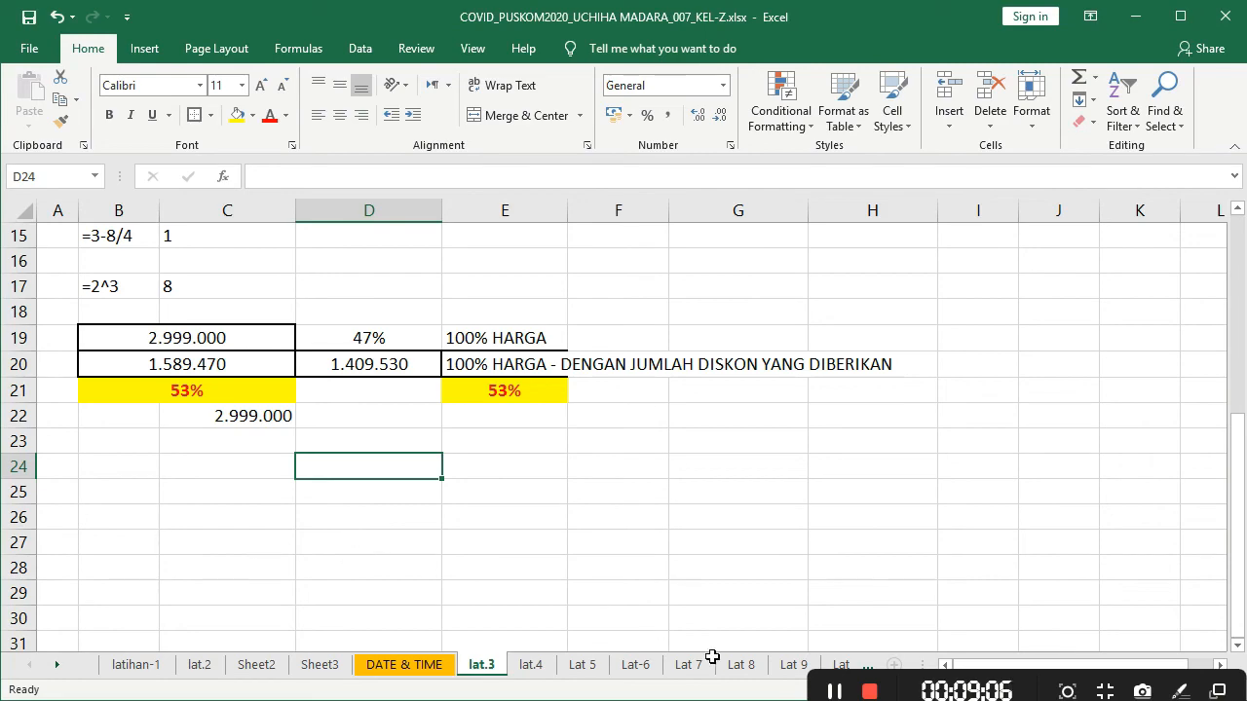
- Review the salary table on lat.3, its Total Pemasukan formula note, and the operator rows beneath it
left_click(835, 691)
scroll(740, 560, "up", 5)
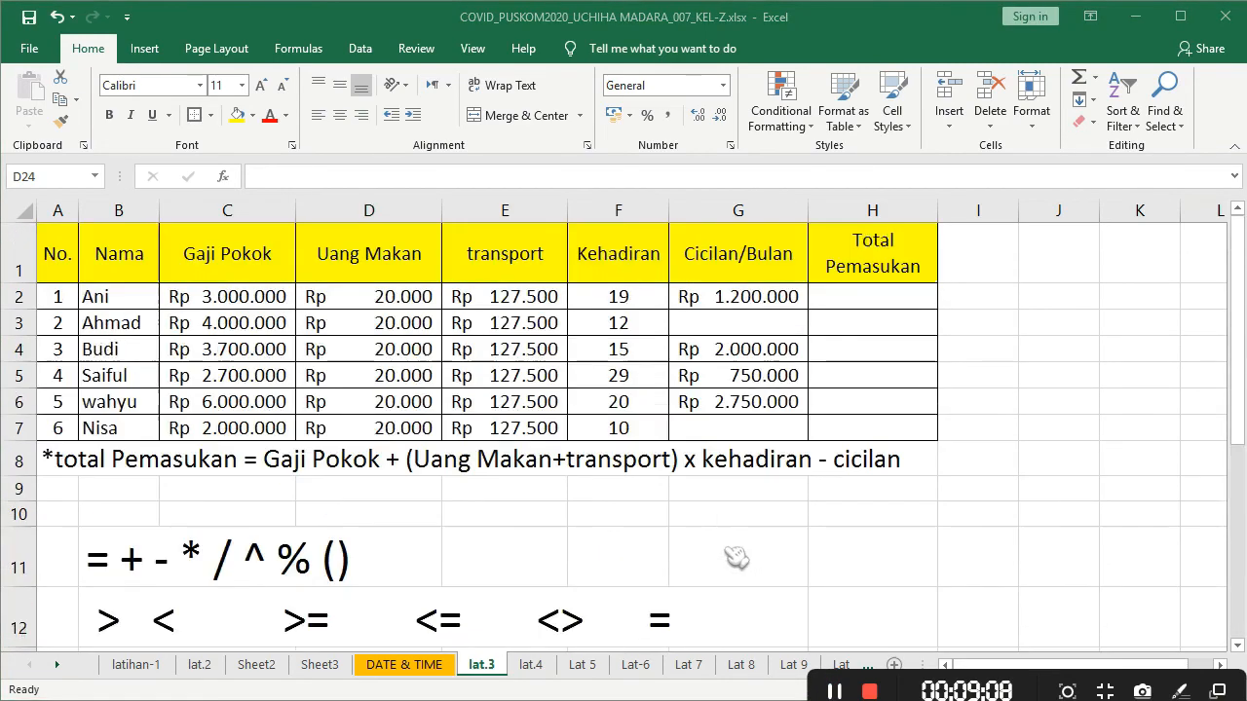
scroll(730, 556, "down", 4)
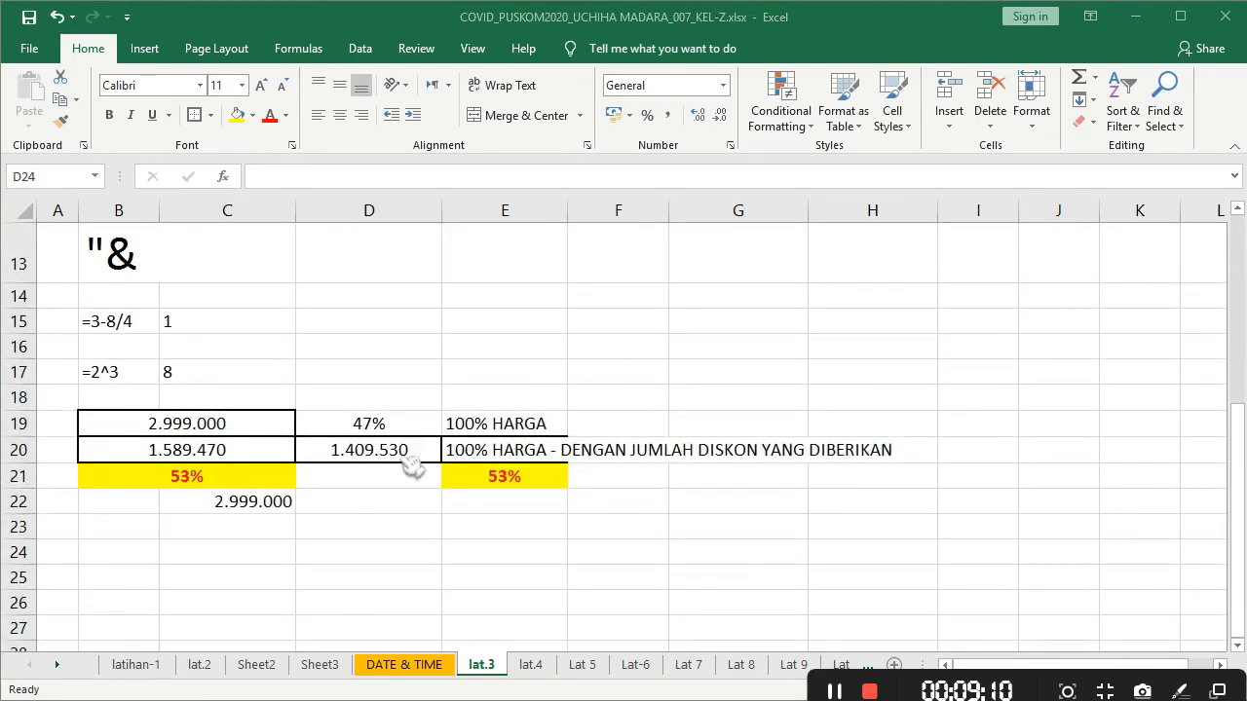
scroll(424, 495, "up", 2)
scroll(424, 494, "up", 1)
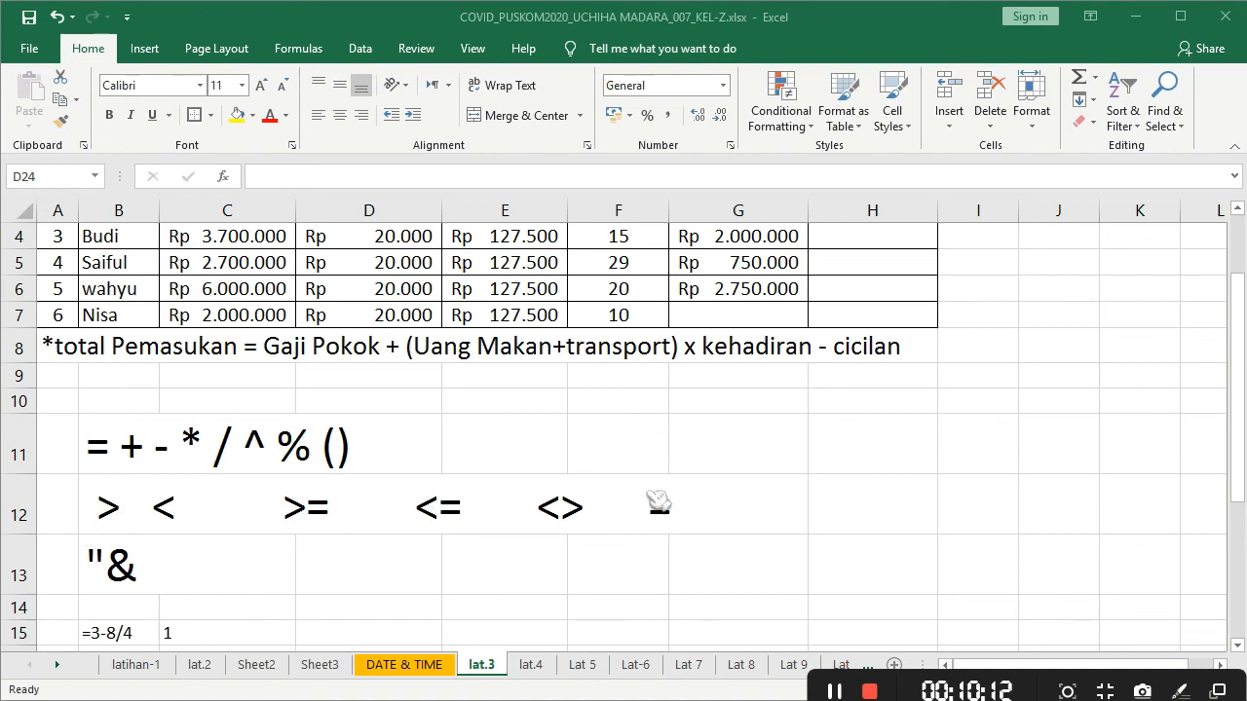
scroll(893, 540, "up", 1)
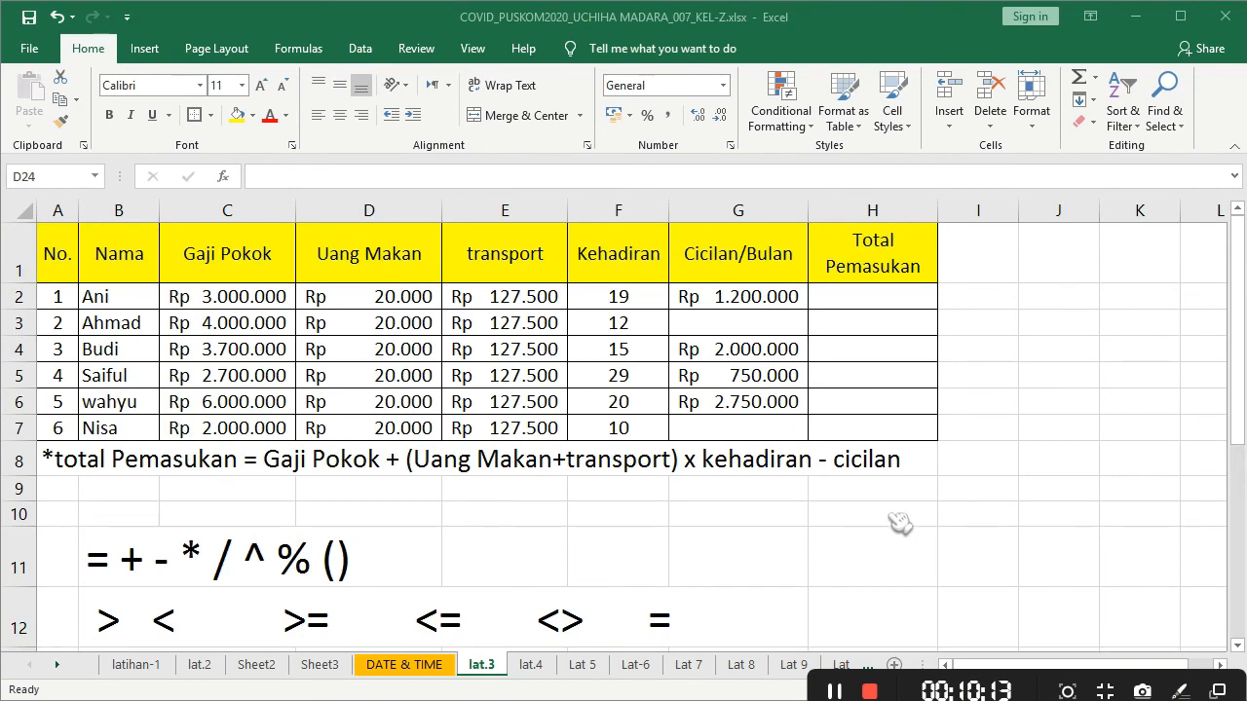
left_click(860, 301)
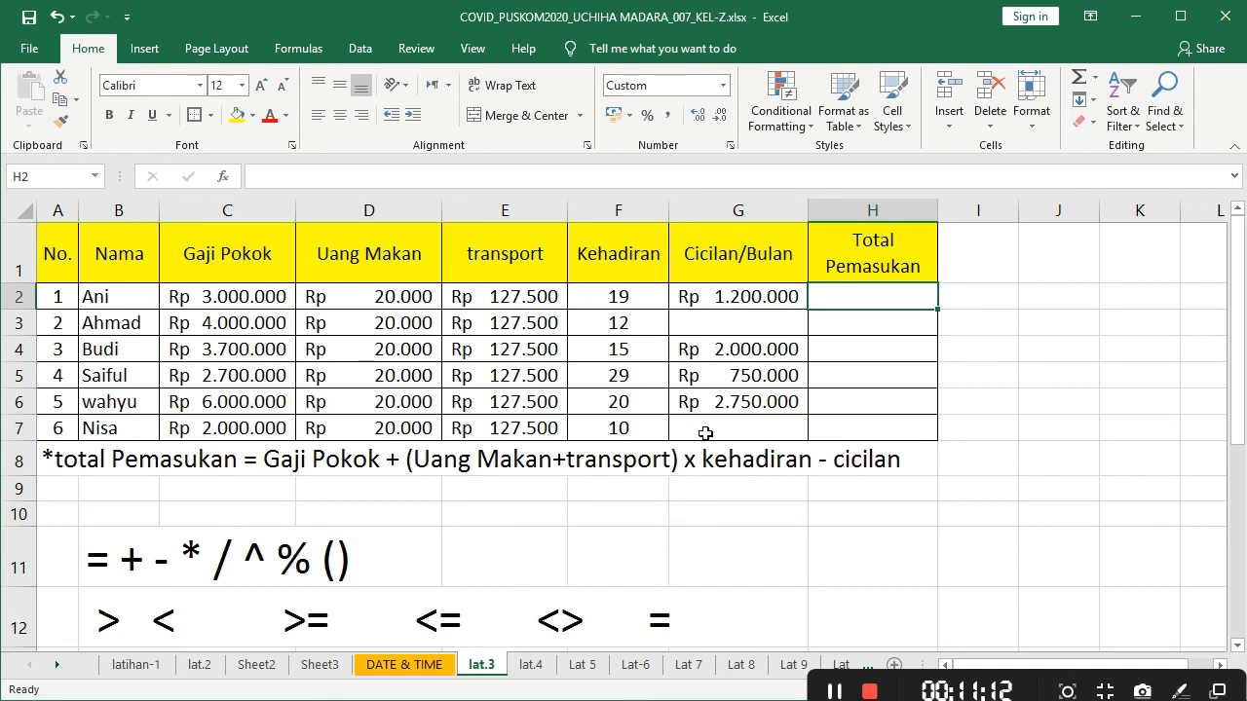
left_click(732, 331)
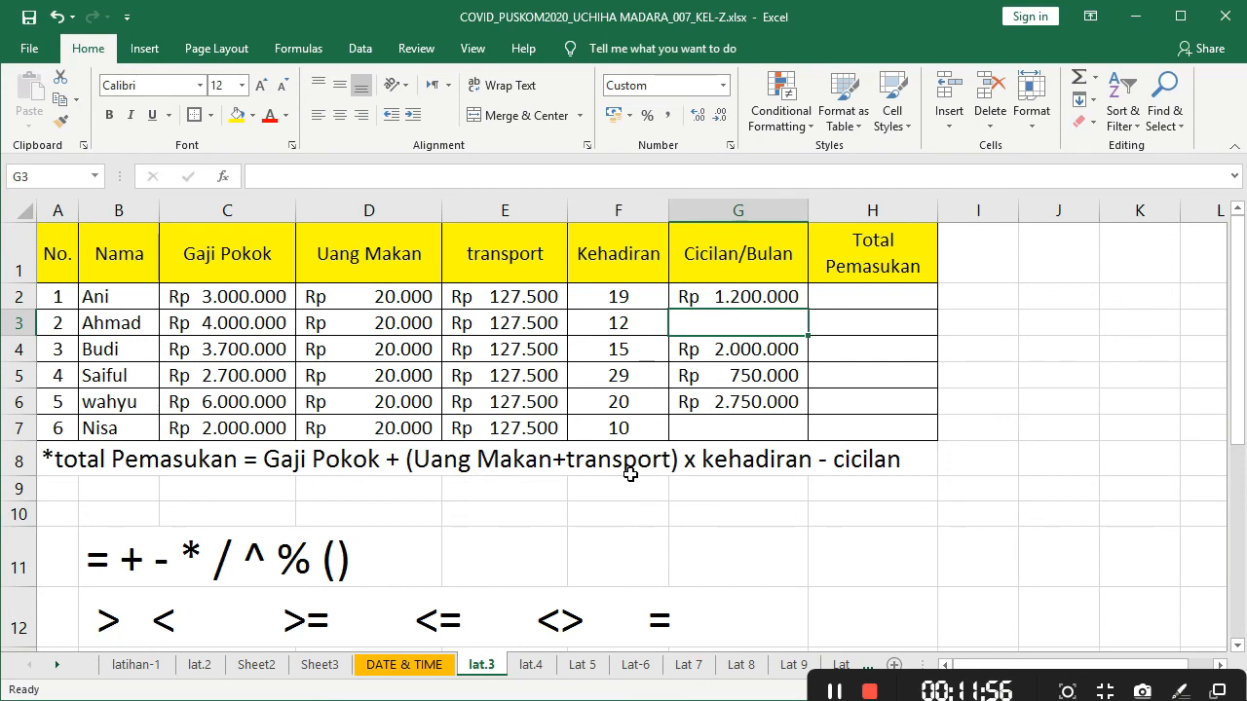
left_click(394, 296)
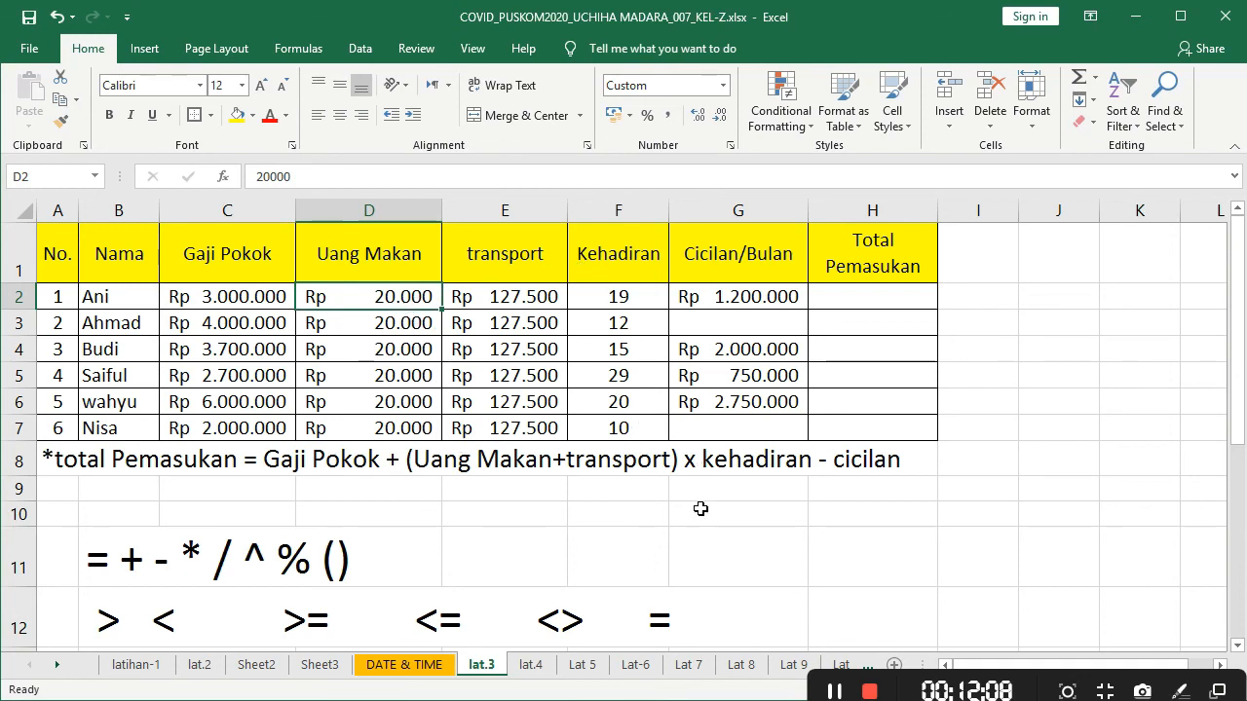
- Calculate the first employee's Total Pemasukan in cell H2 with the formula =C2+(D2+E2)*F2-G2
left_click(847, 306)
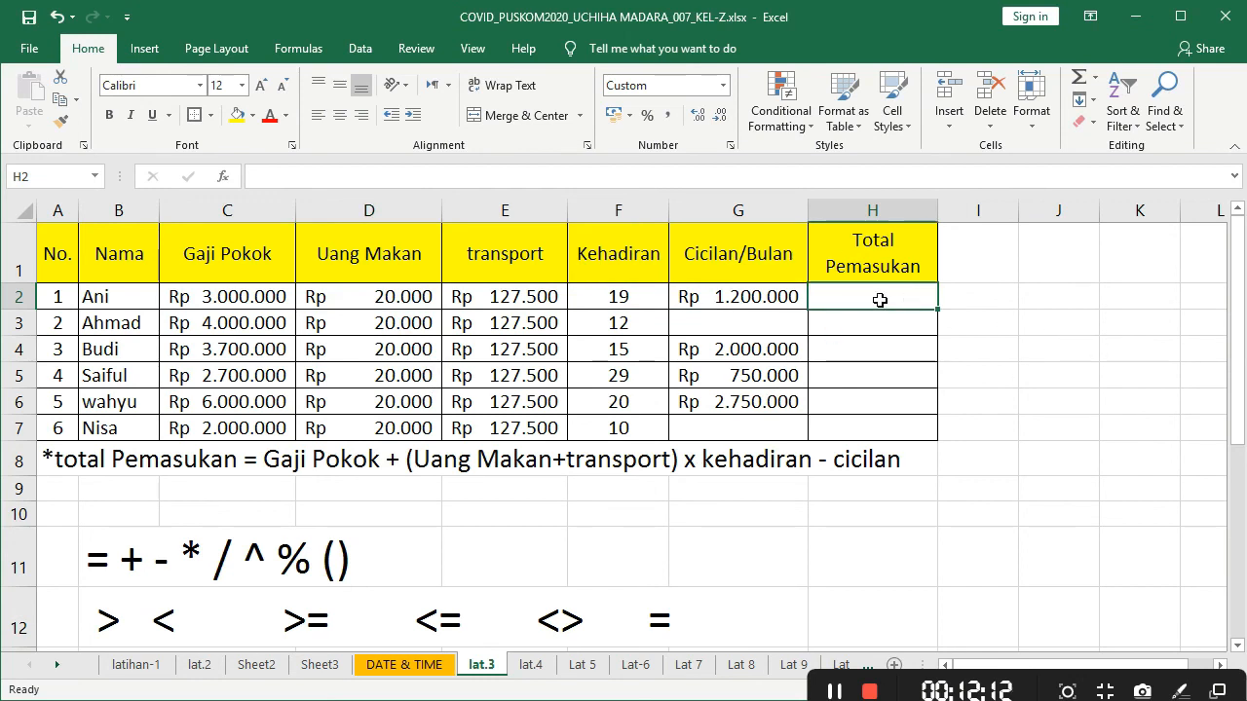
type("=")
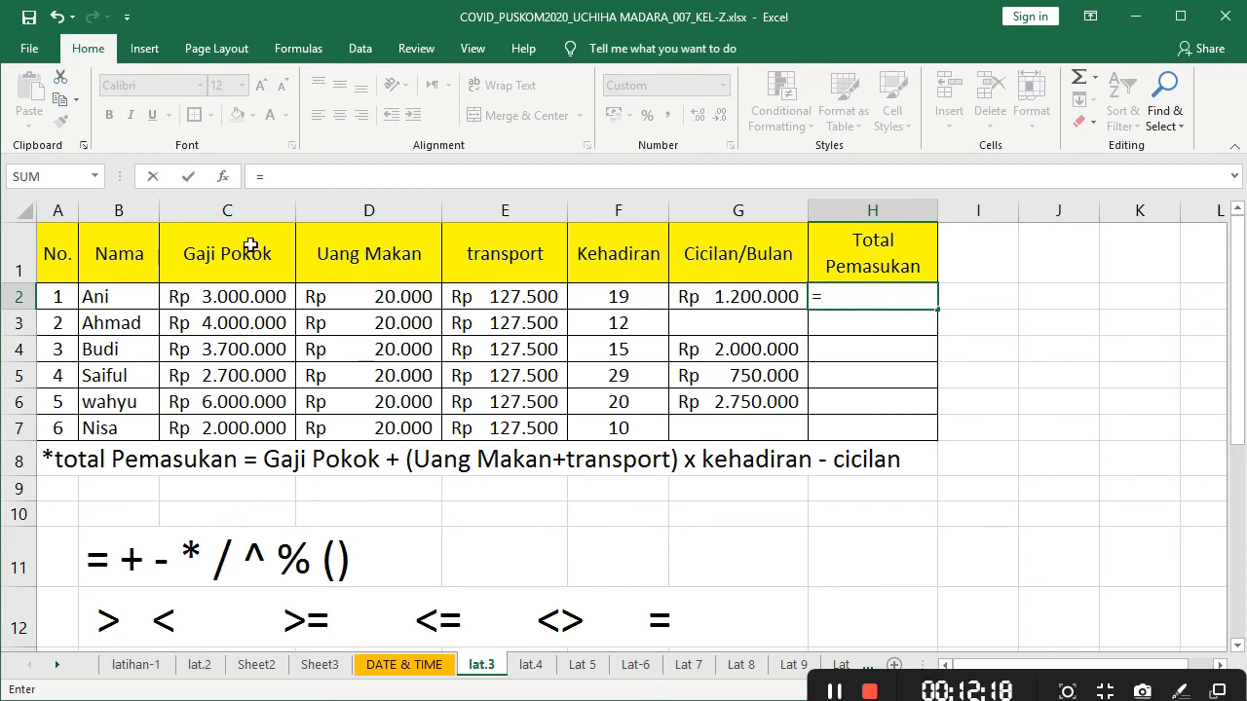
left_click(233, 296)
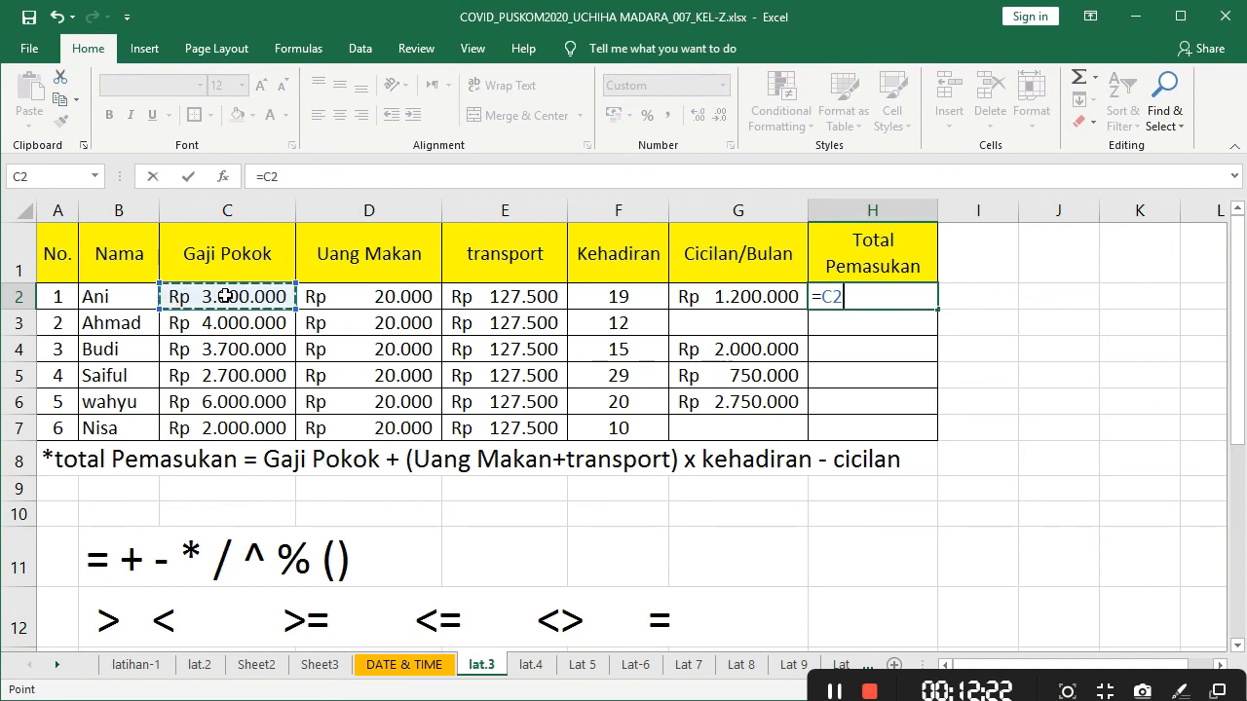
type("+(")
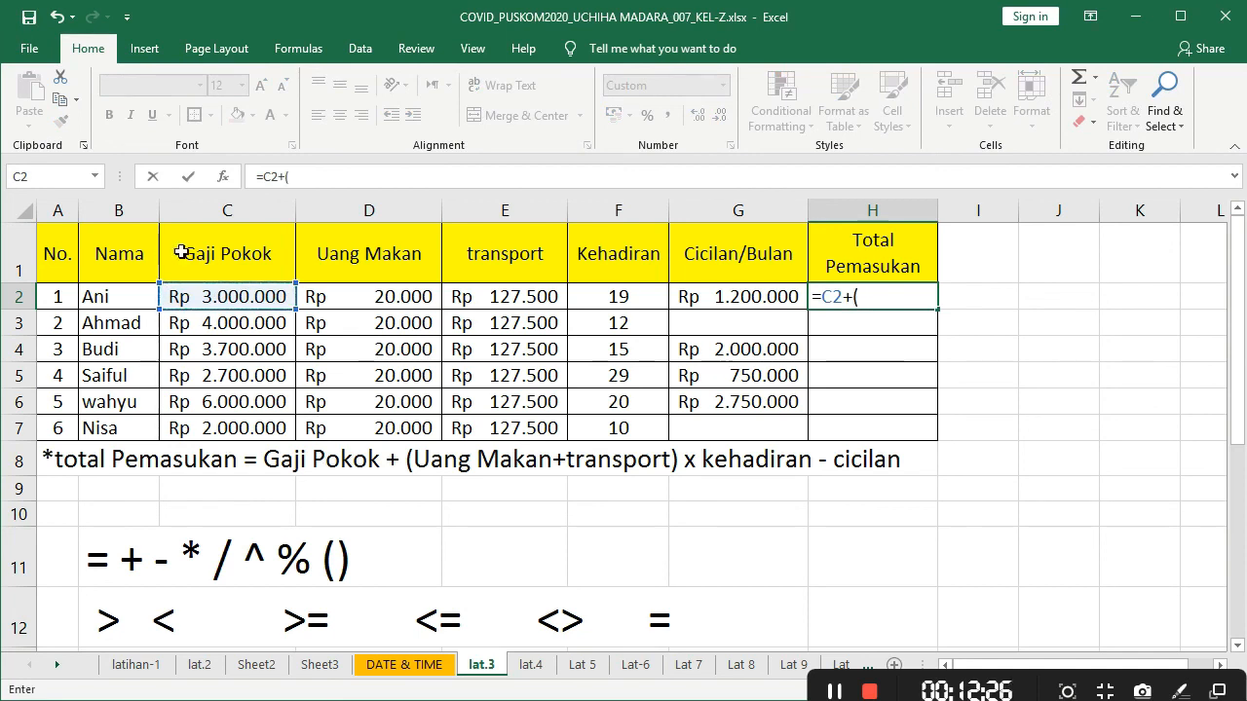
left_click(357, 302)
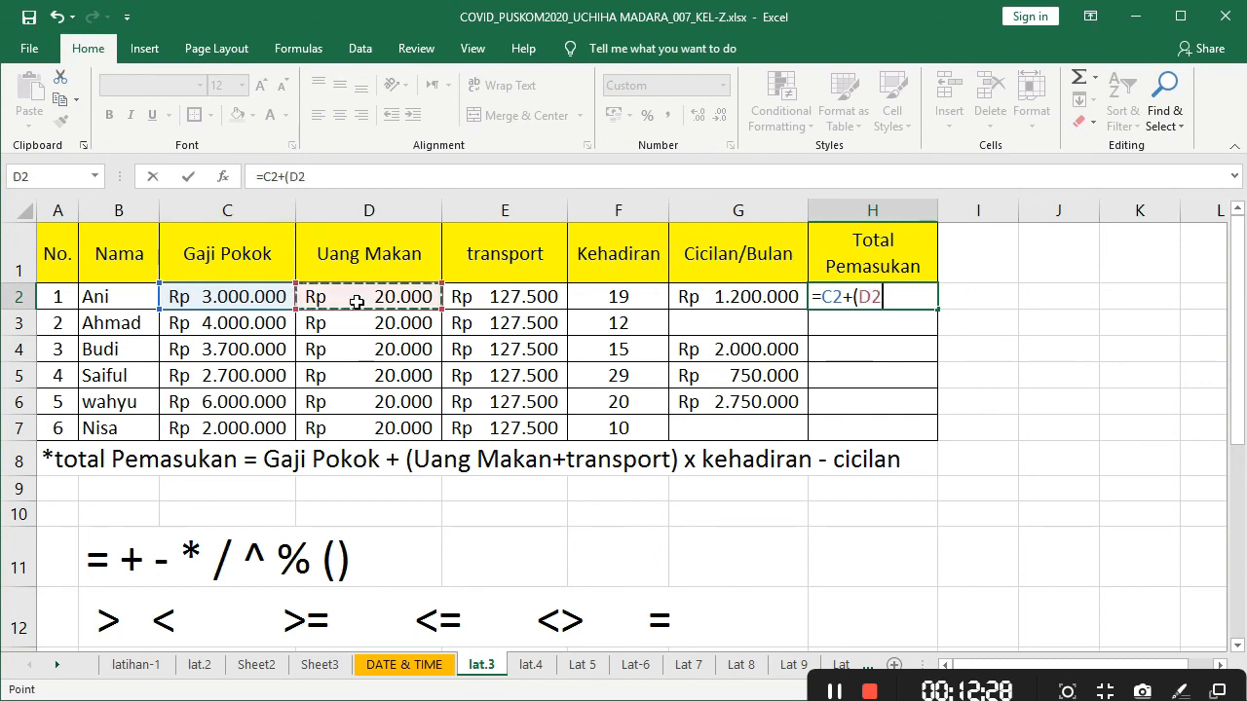
type("+")
left_click(504, 304)
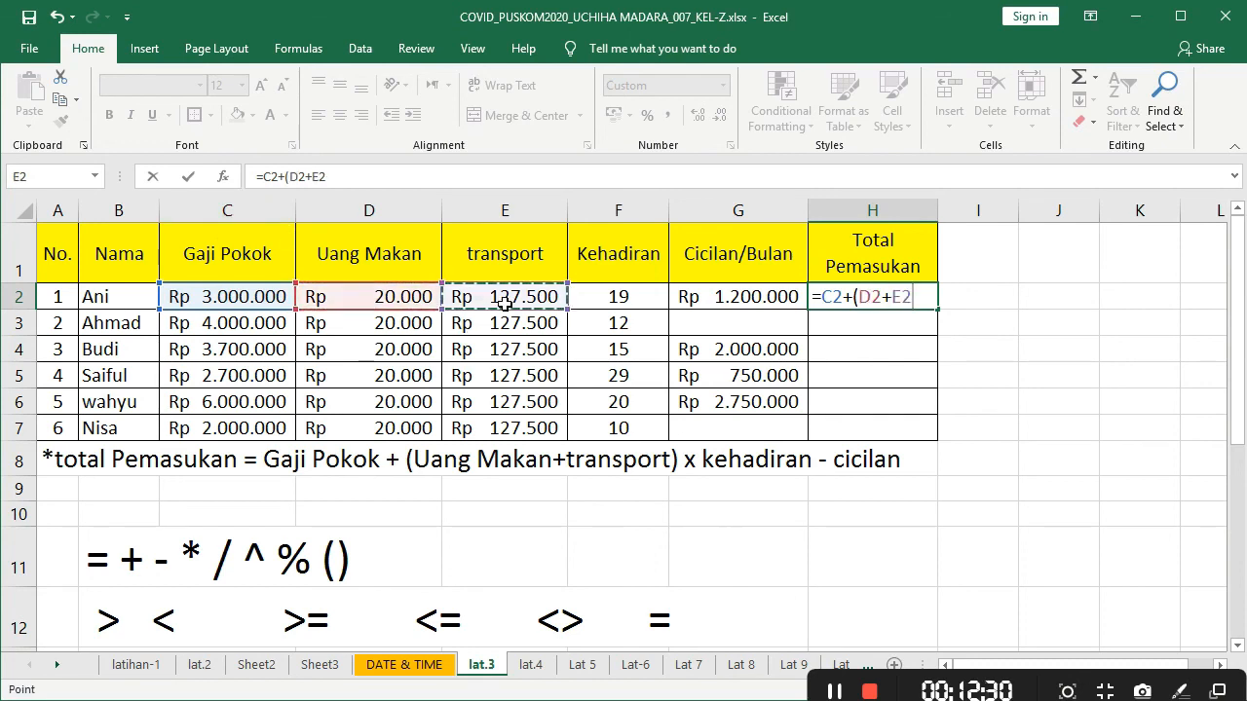
type(")")
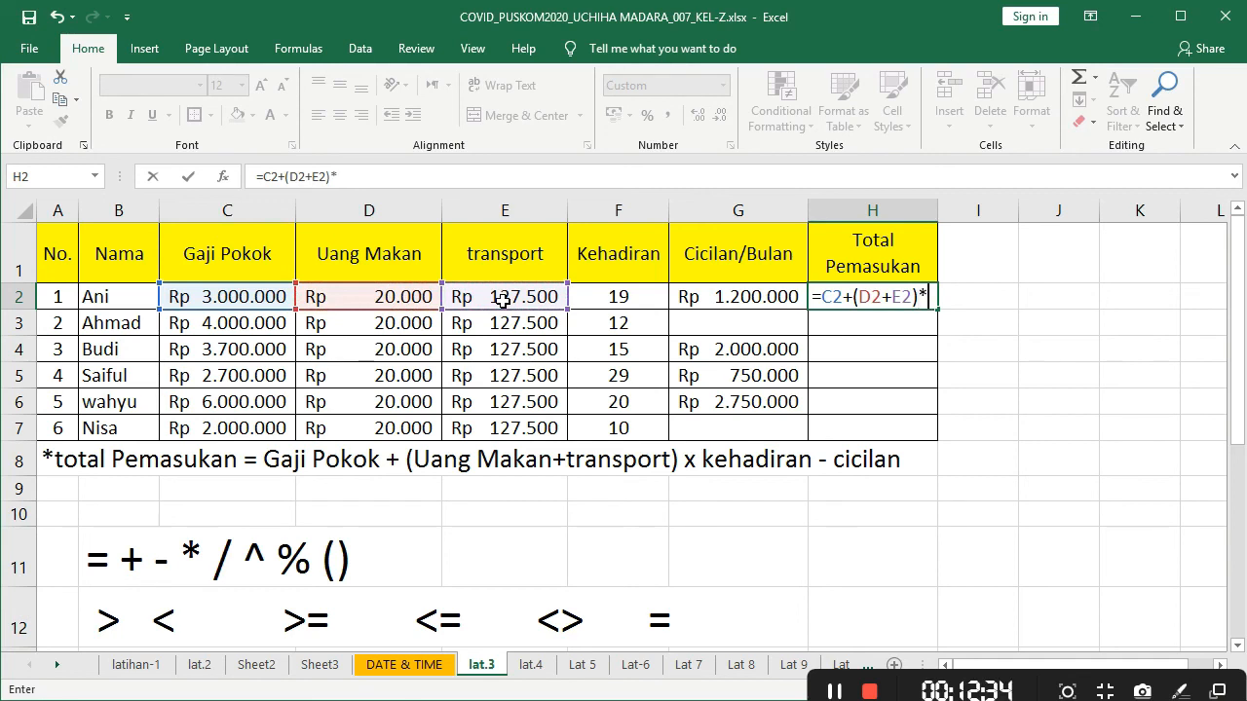
type("*")
left_click(645, 297)
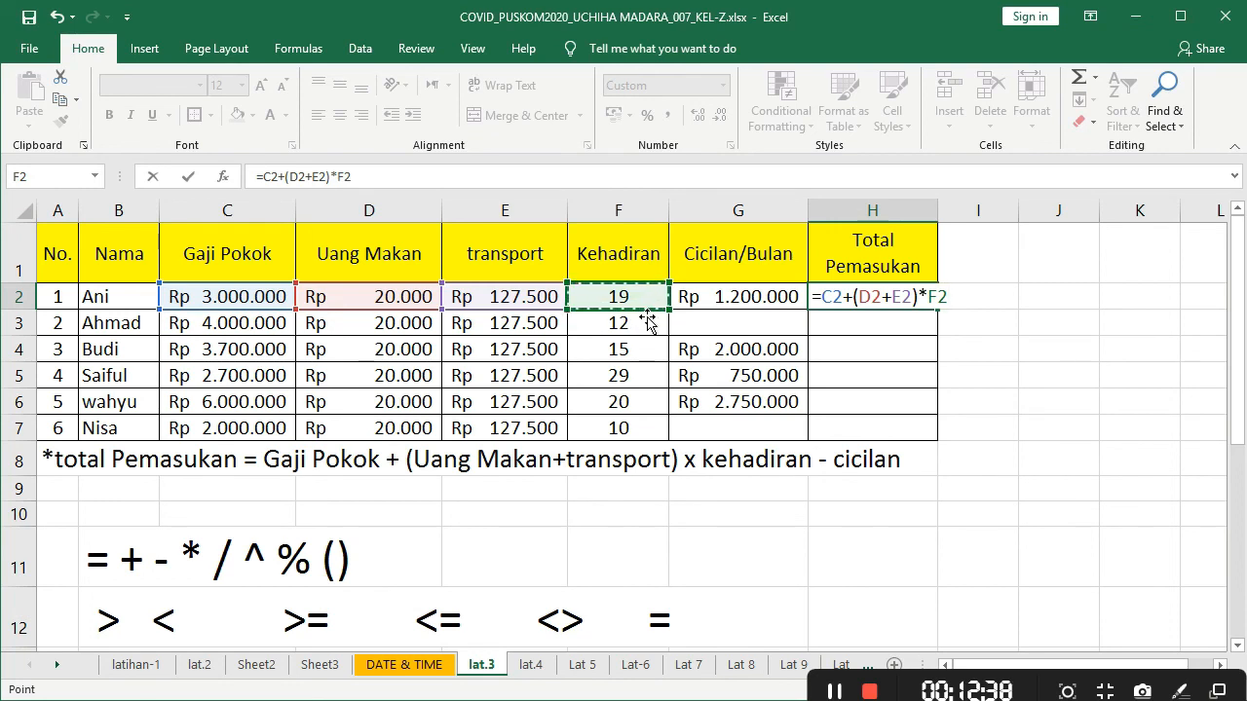
type("-")
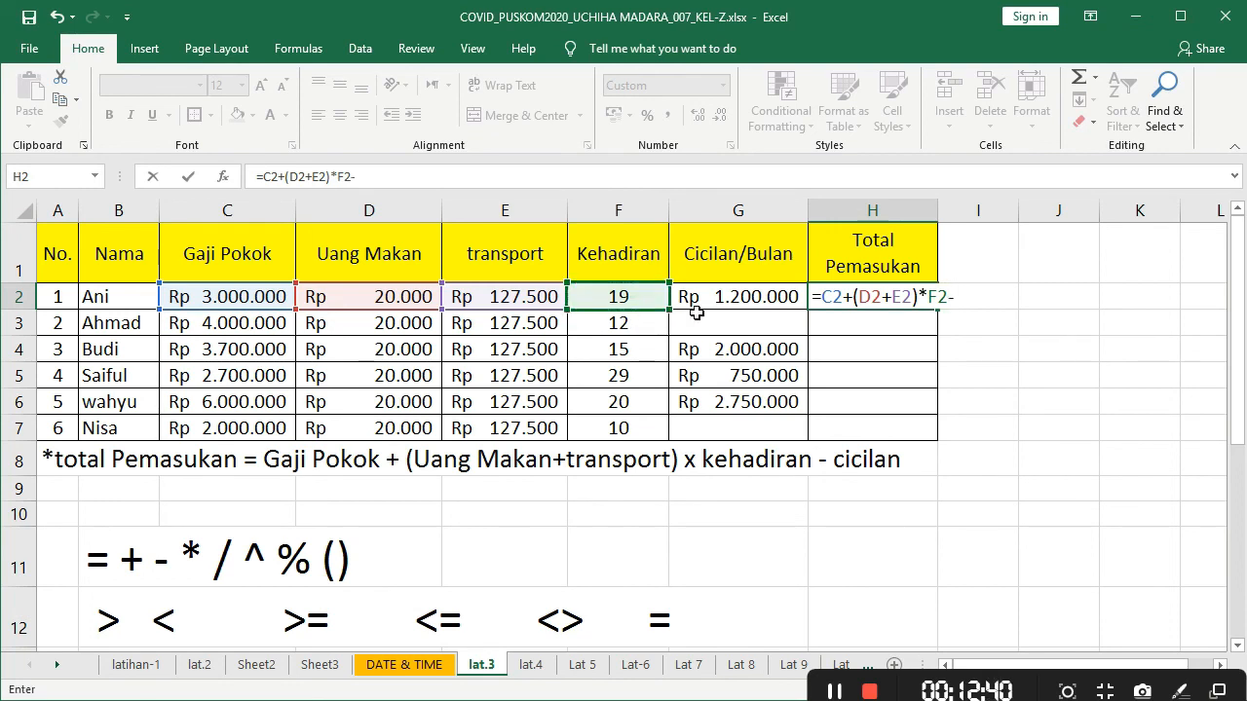
left_click(747, 300)
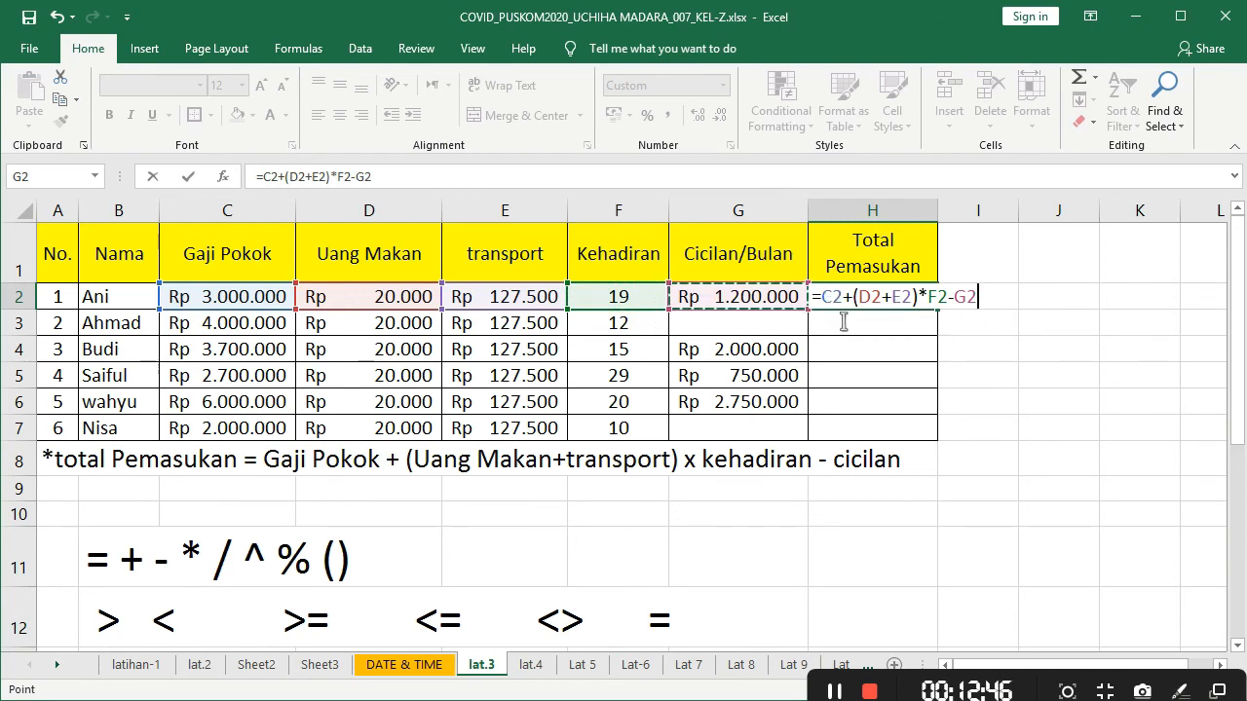
key("Return")
- Fill the Total Pemasukan formula from H2 down through H7 for the remaining employees
left_click(923, 300)
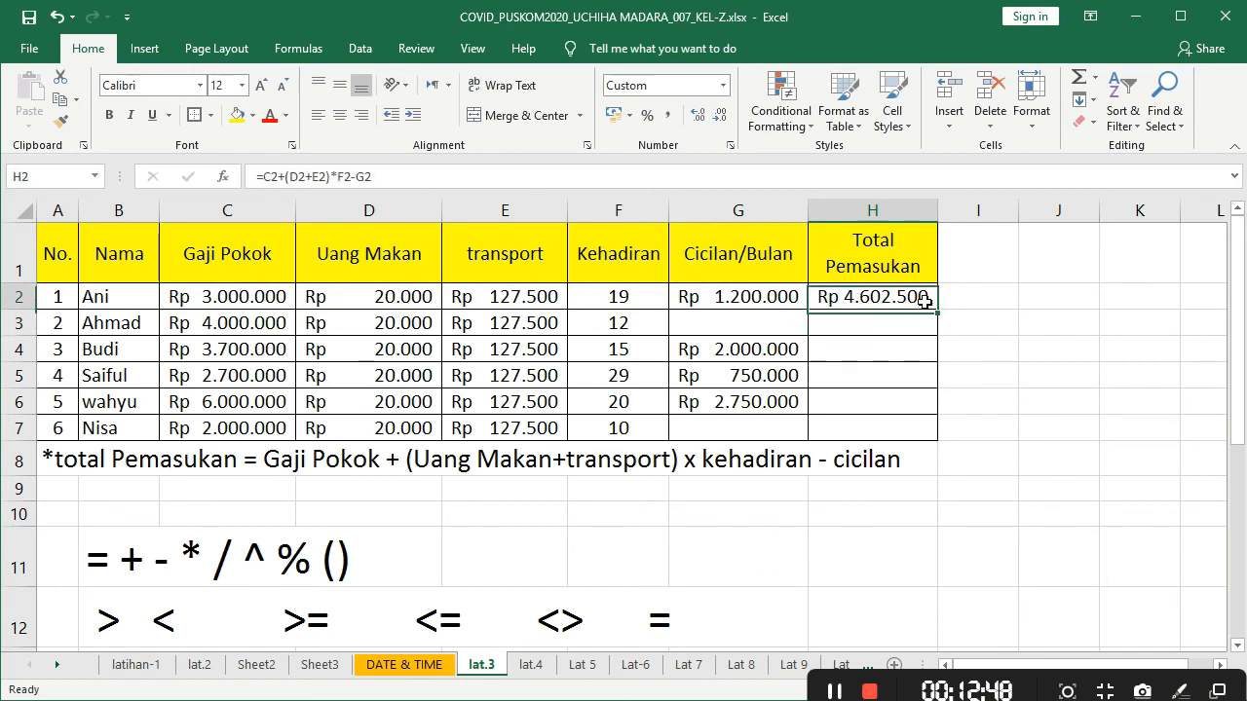
left_click_drag(938, 310, 946, 451)
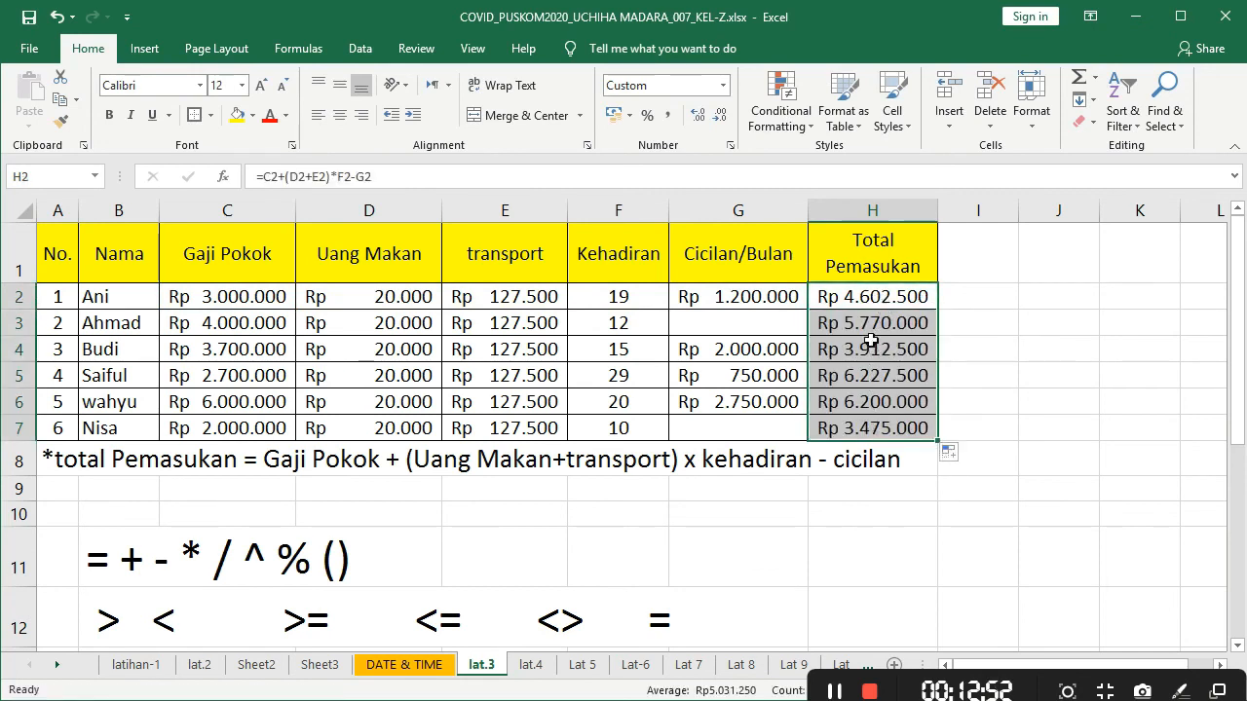